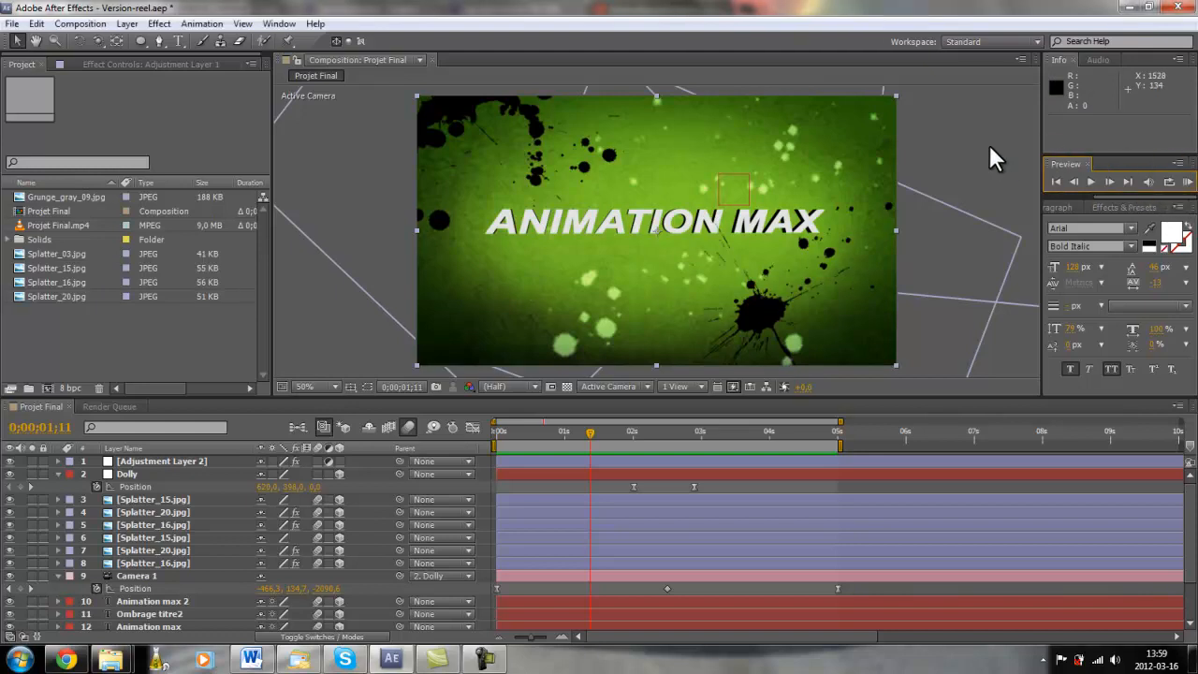
# Step: Play a RAM preview of the finished Projet Final animation and stop it
pyautogui.click(1184, 184)
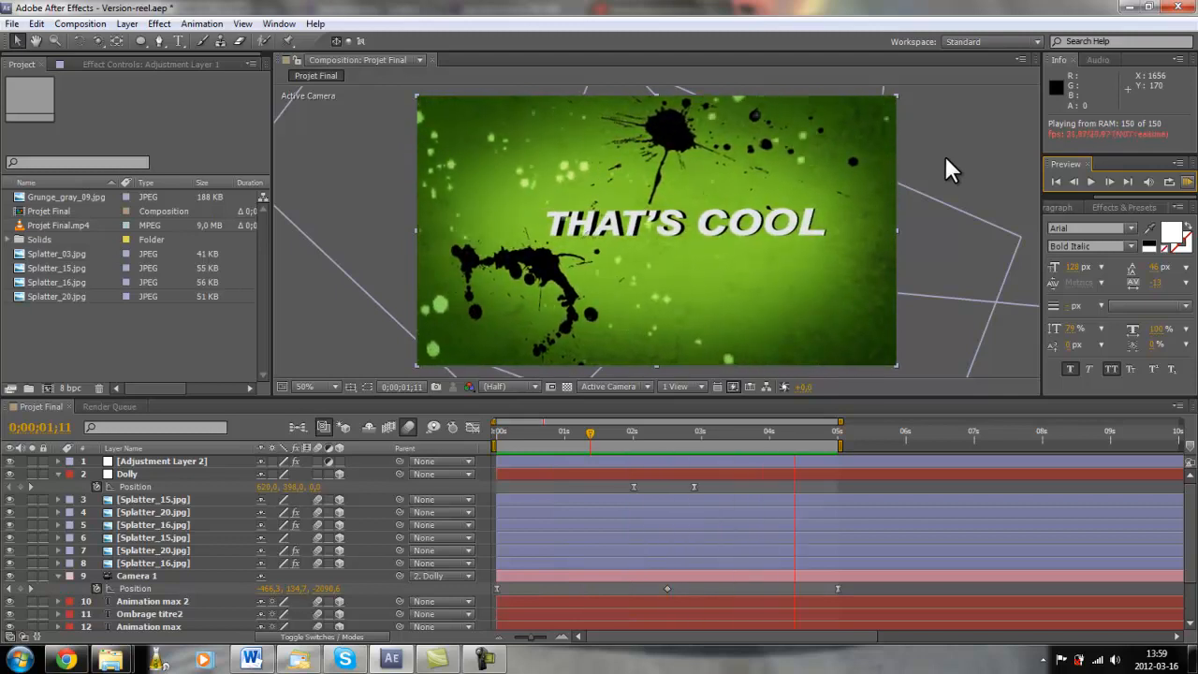
pyautogui.press('space')
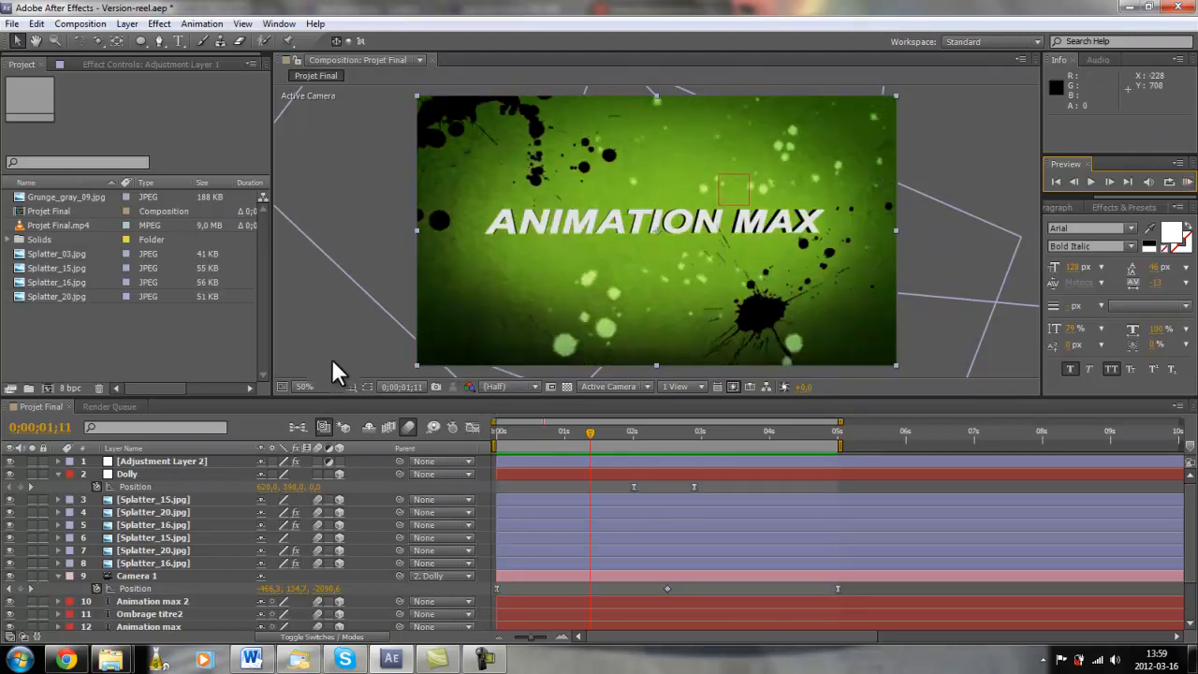
# Step: Create a new composition with the HDV/HDTV 720 29.97 preset
pyautogui.hotkey('ctrl', 'n')
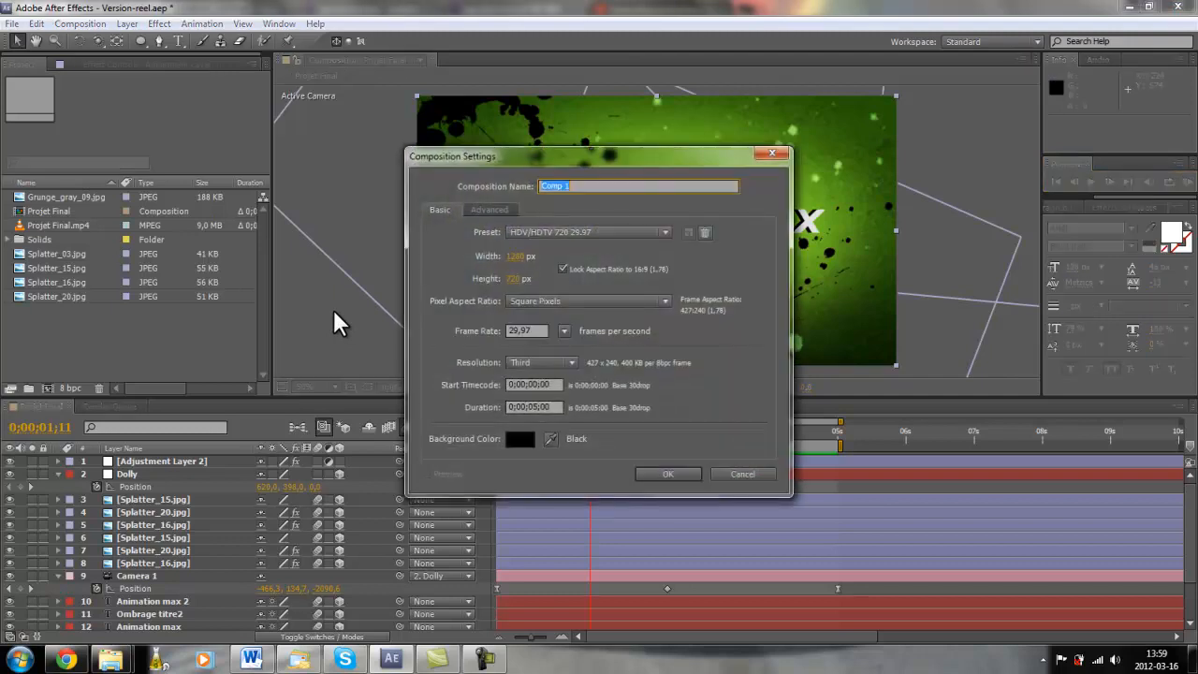
pyautogui.click(540, 232)
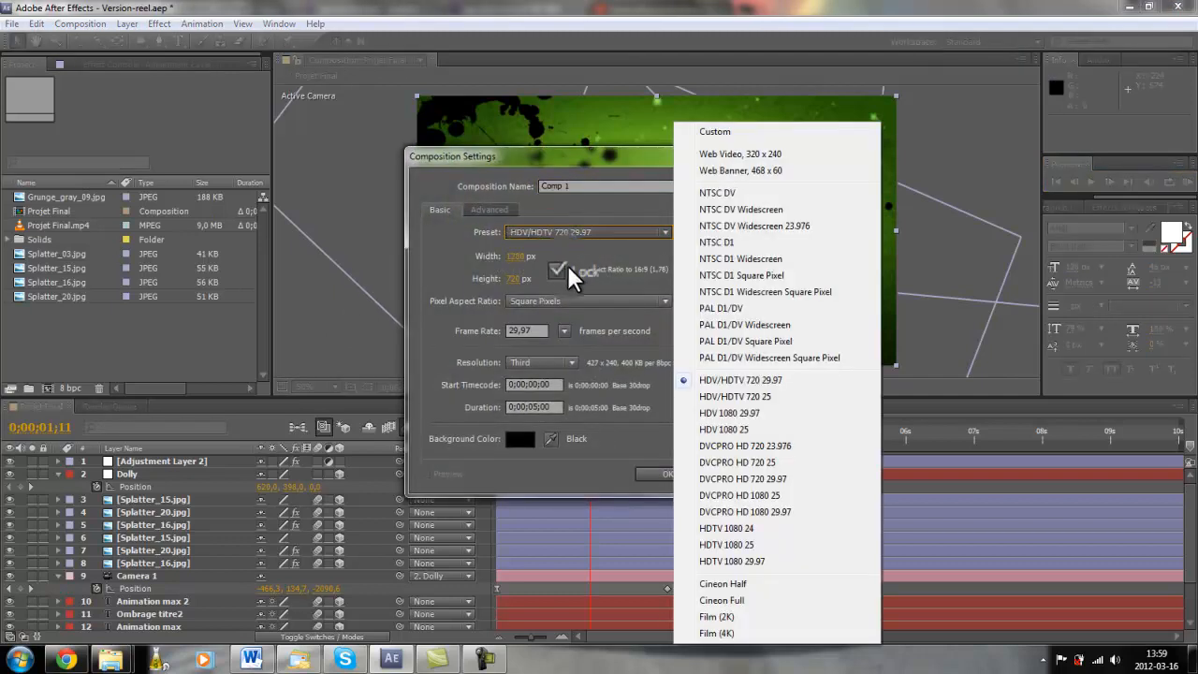
pyautogui.click(719, 382)
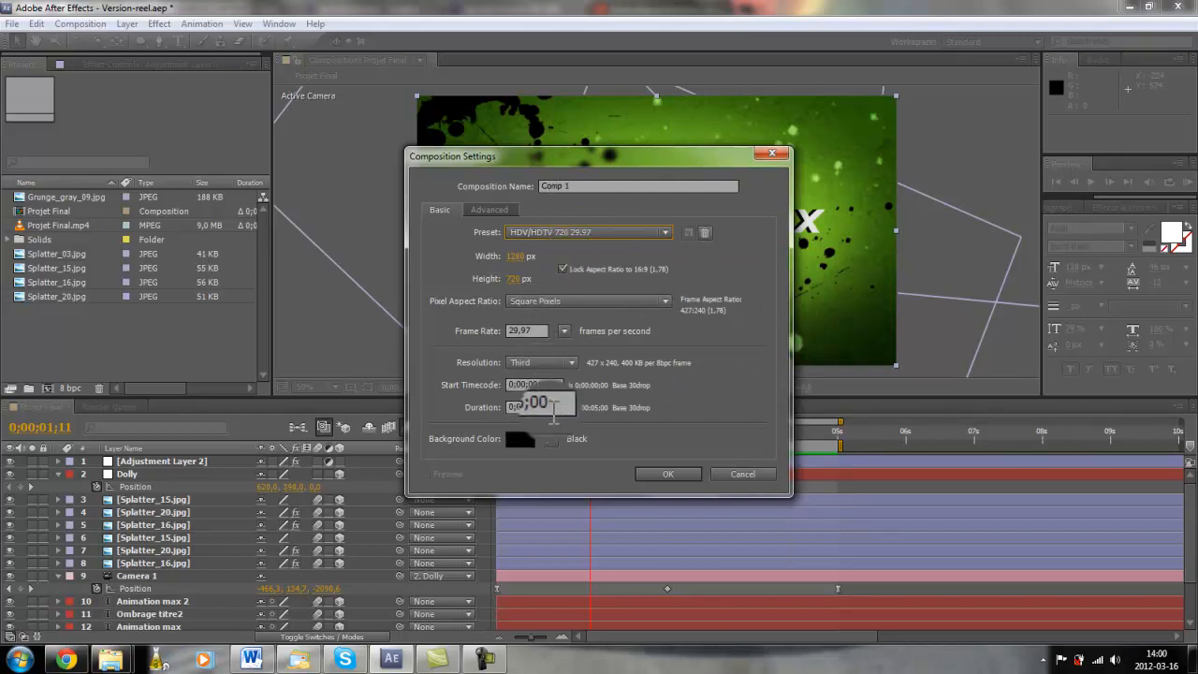
pyautogui.click(666, 472)
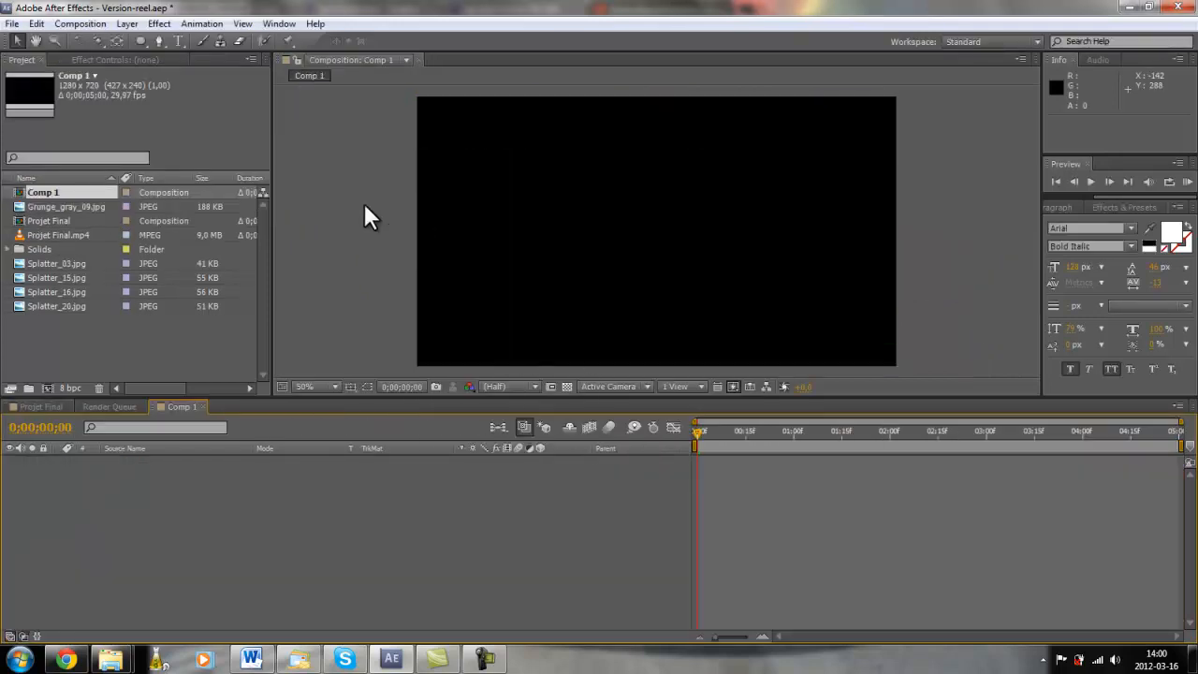
# Step: Place the Grunge_gray_09.jpg image in the centre of the new composition as a layer
pyautogui.click(101, 357)
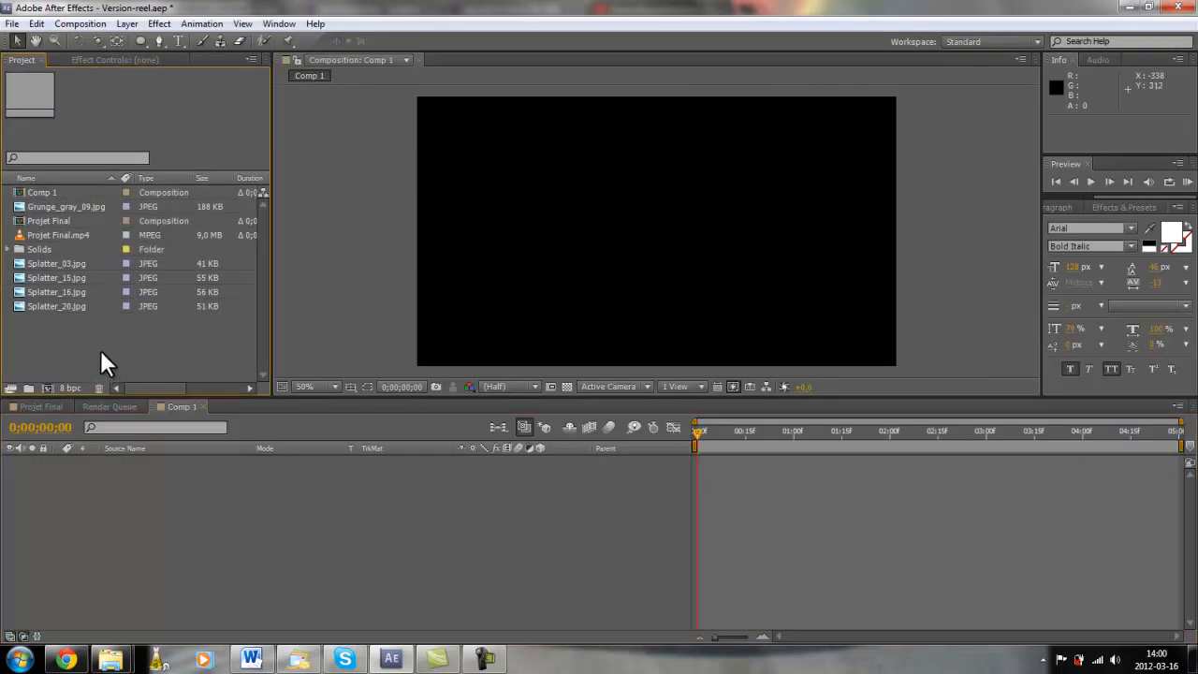
pyautogui.click(85, 209)
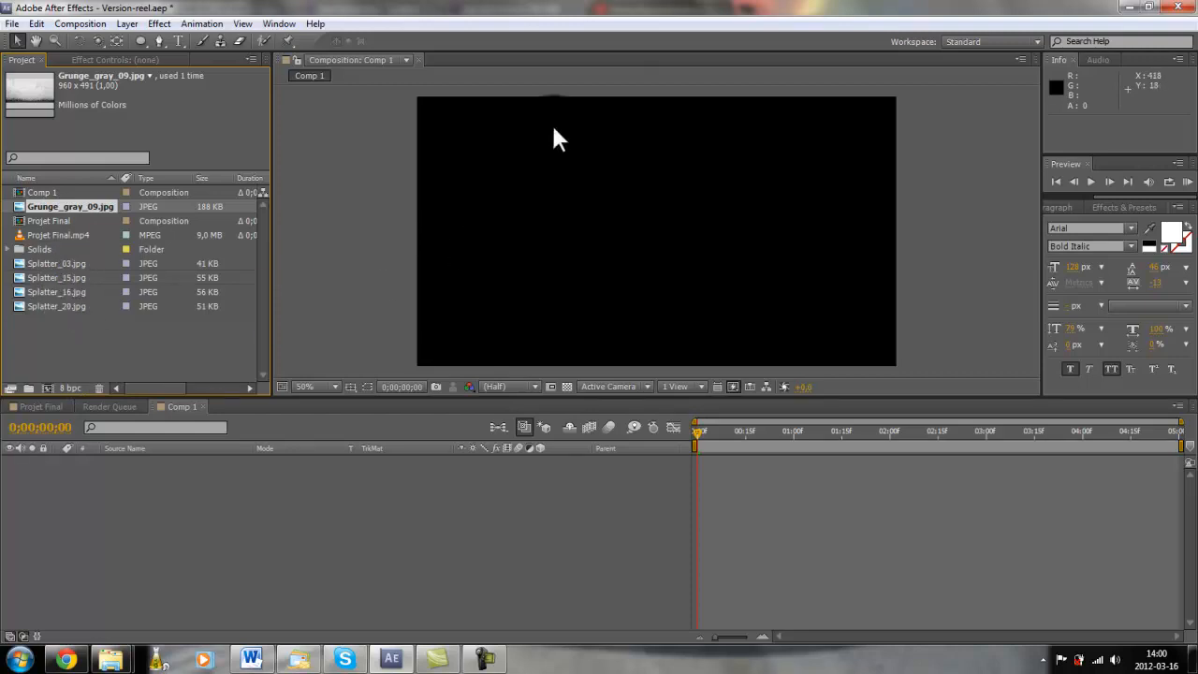
pyautogui.moveTo(375, 170); pyautogui.dragTo(53, 202)
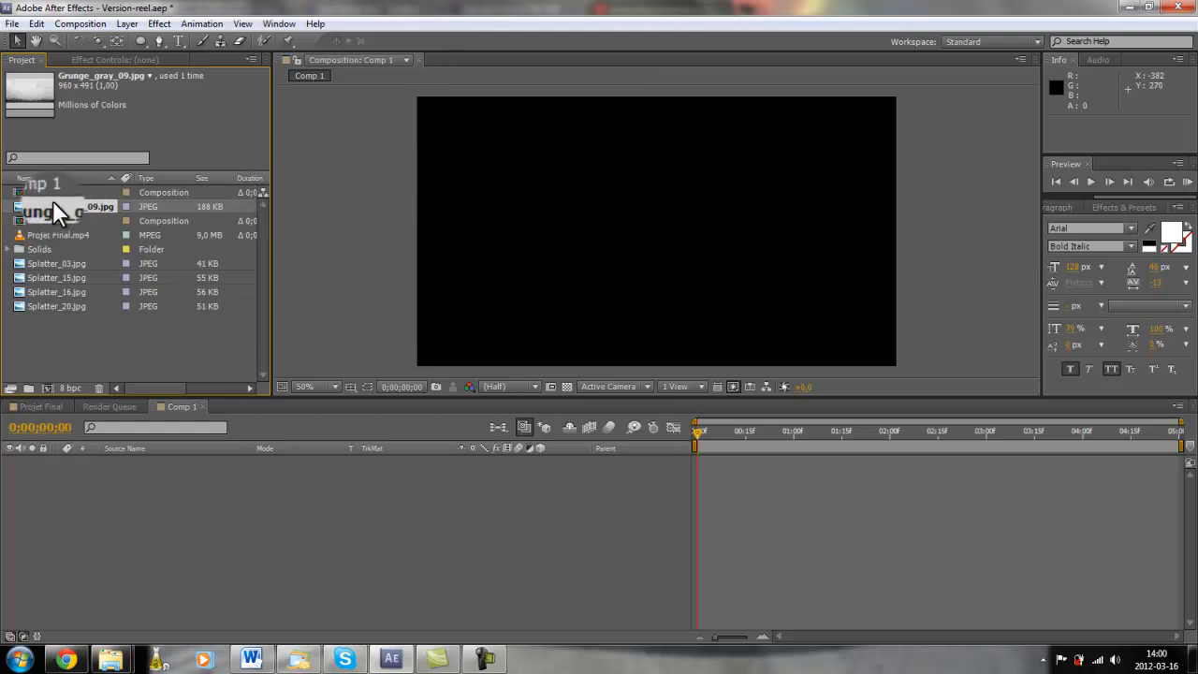
pyautogui.moveTo(52, 205); pyautogui.dragTo(651, 228)
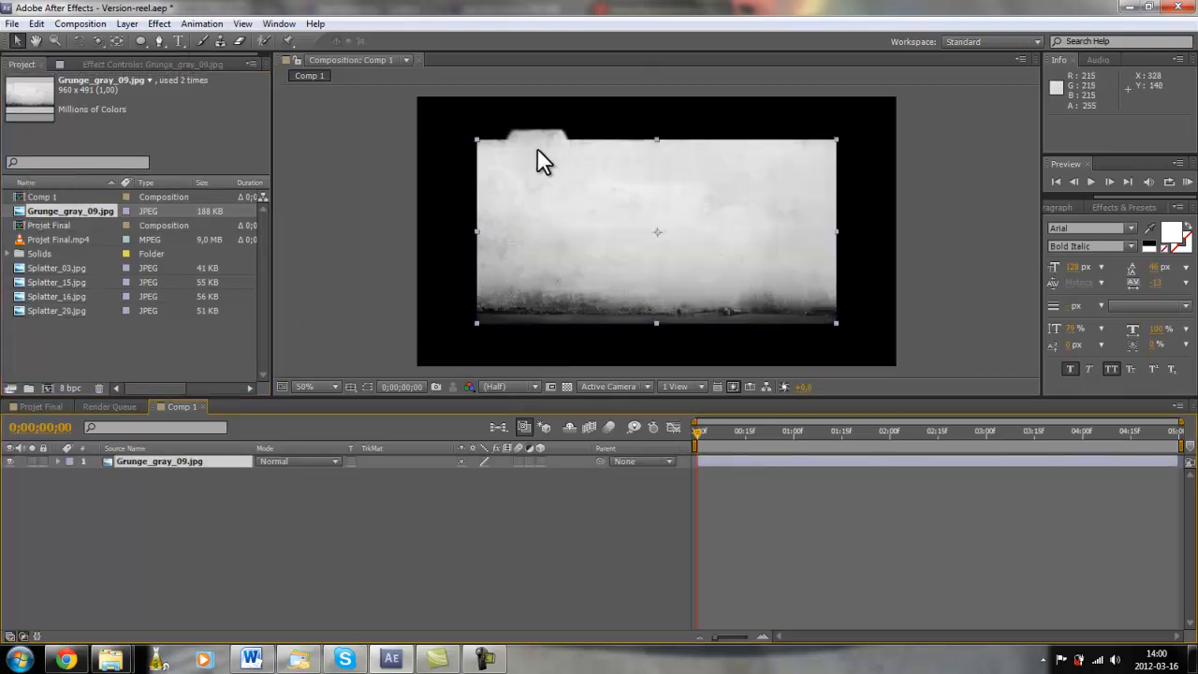
# Step: Enlarge the Grunge_gray_09.jpg layer well beyond the frame, setting its scale to 350%
pyautogui.press(',')
pyautogui.press(',')
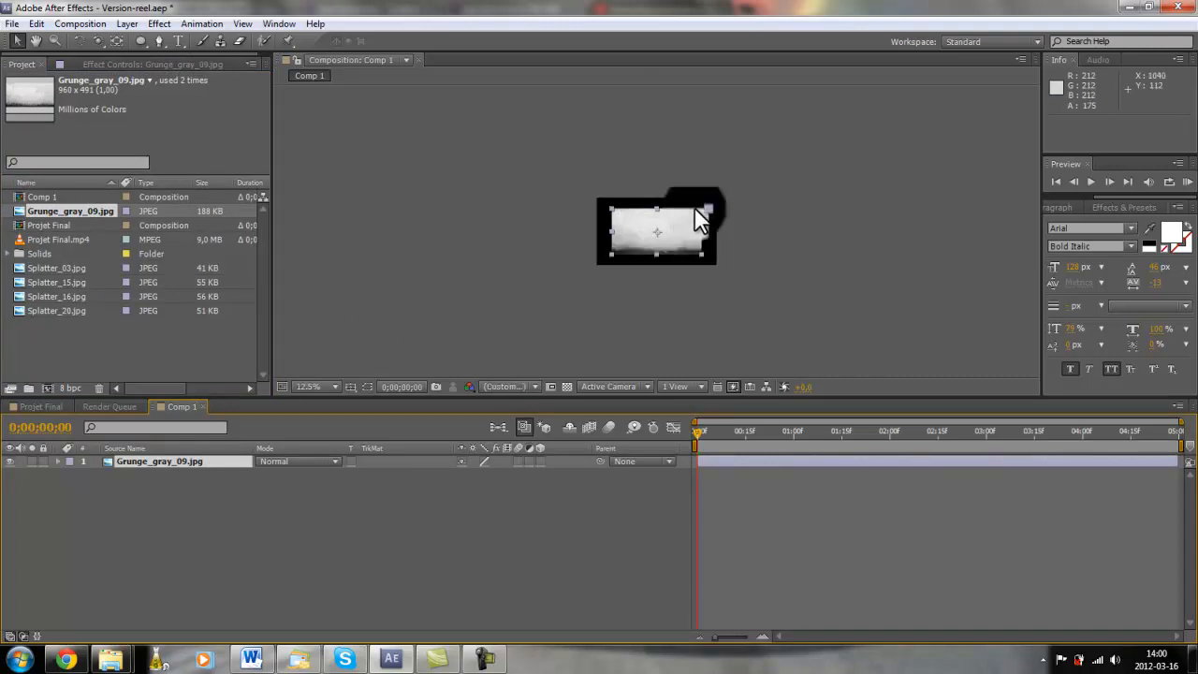
pyautogui.click(612, 206)
pyautogui.click(613, 208)
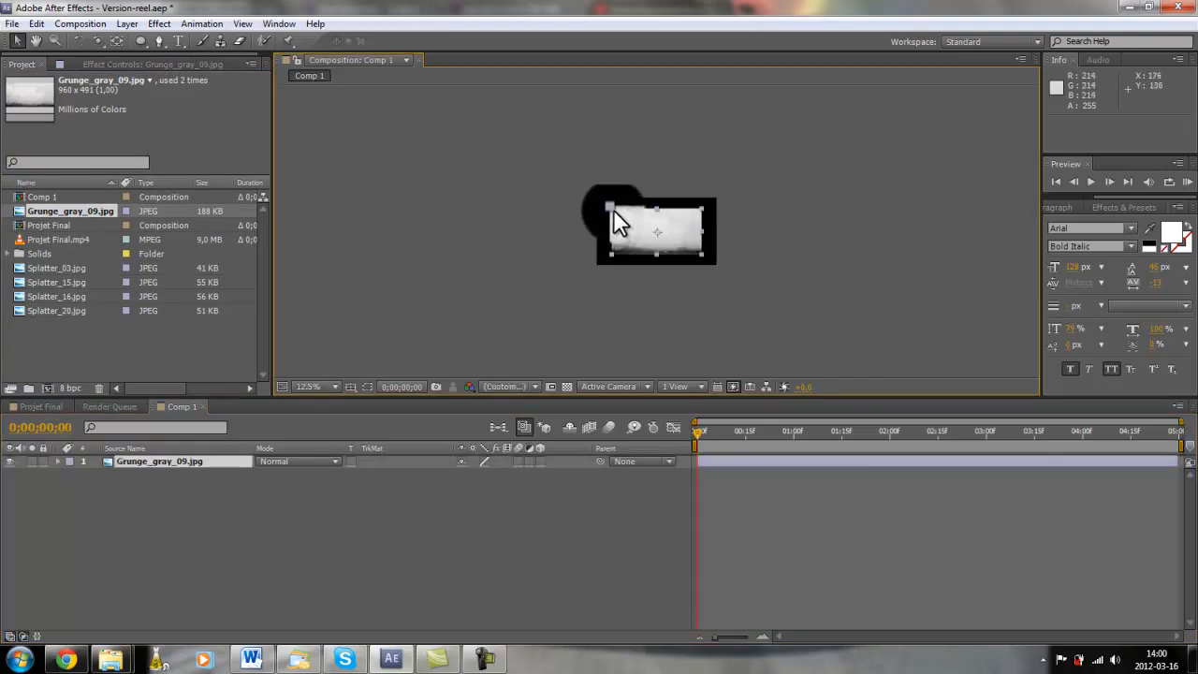
pyautogui.moveTo(609, 208); pyautogui.dragTo(506, 150)
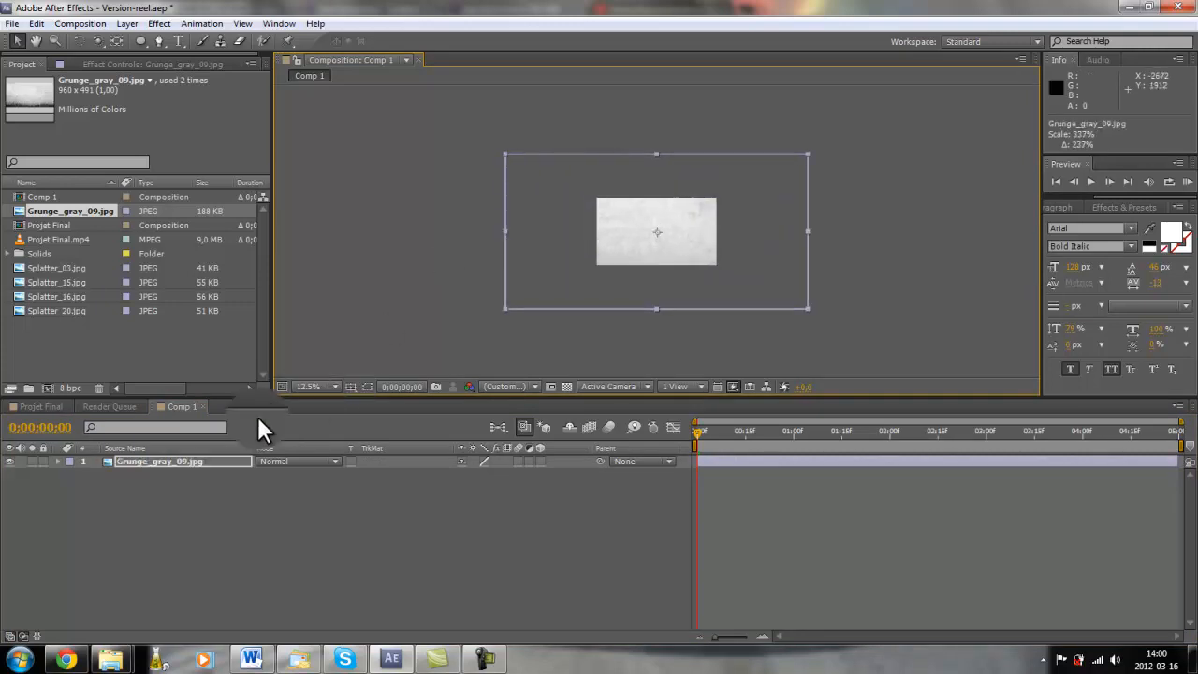
pyautogui.press('s')
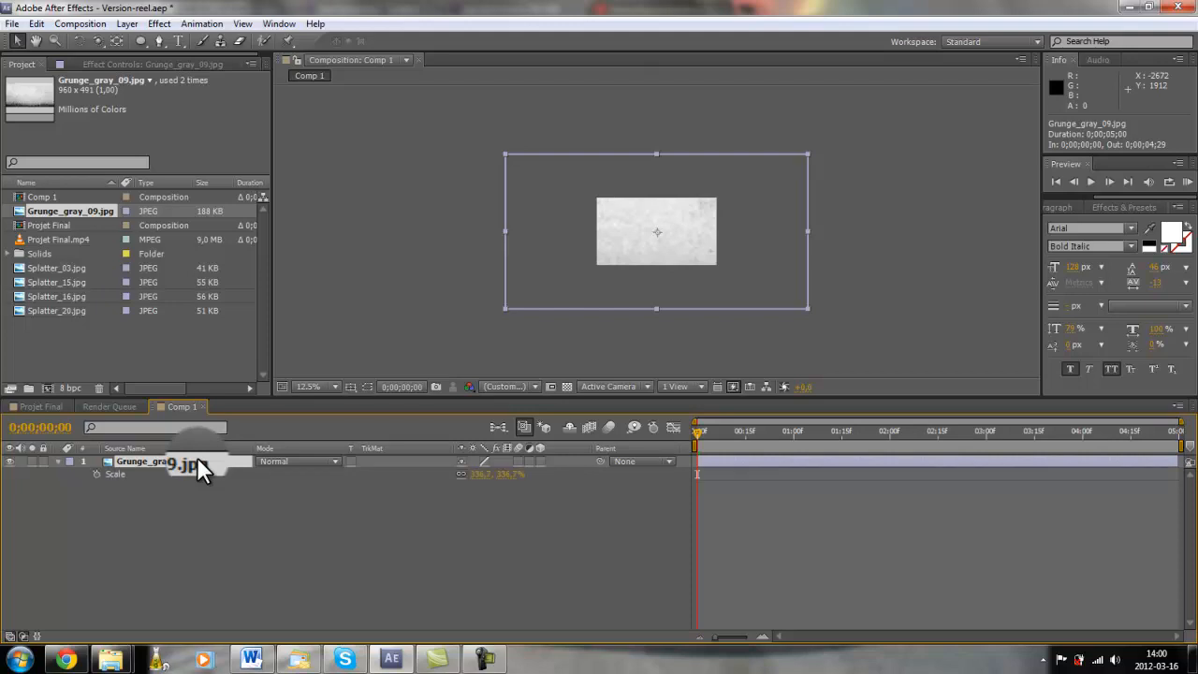
pyautogui.click(482, 475)
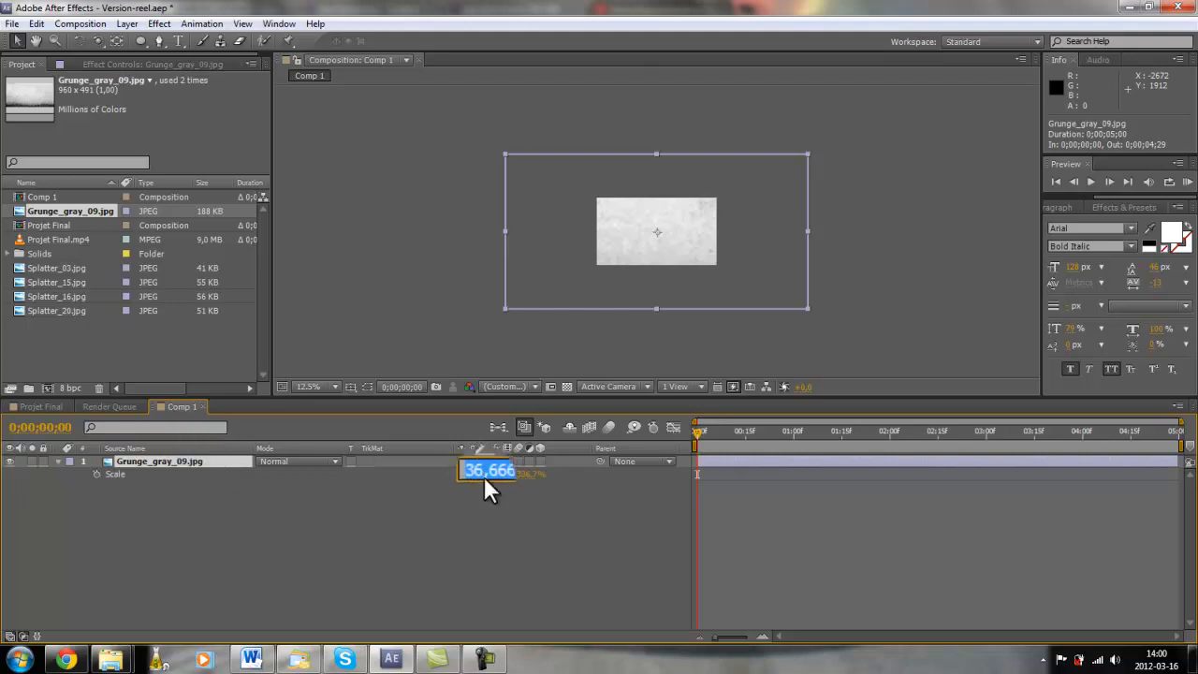
pyautogui.write('350')
pyautogui.press('Return')
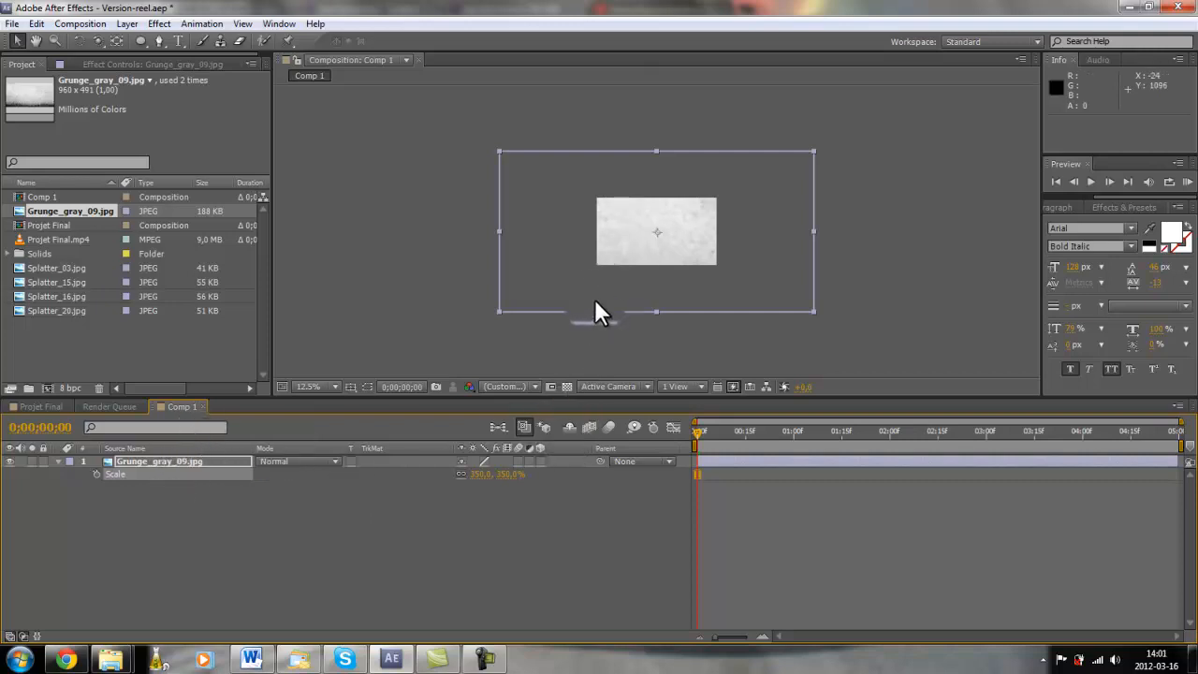
# Step: Move the grunge layer to about position 1552, 48 so its dark lower edge fills the bottom of the frame
pyautogui.moveTo(553, 293); pyautogui.dragTo(637, 257)
pyautogui.scroll(4, 637, 257)
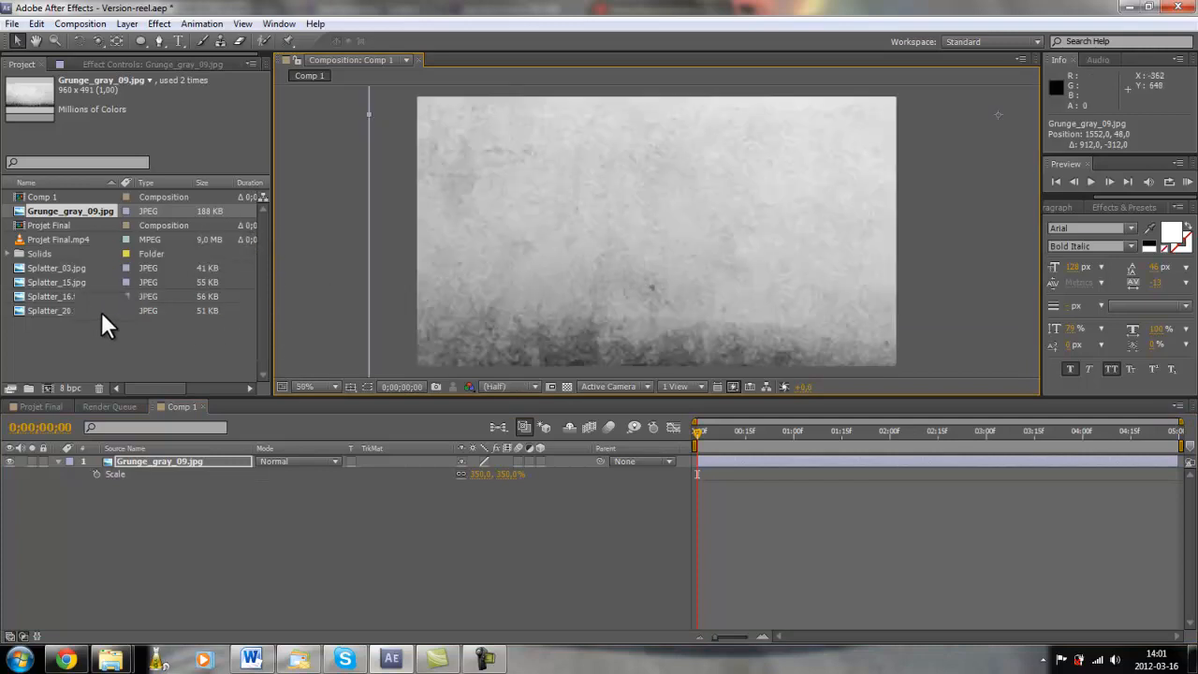
pyautogui.click(99, 338)
# Step: Apply the Curves and Hue/Saturation color correction effects to the grunge layer
pyautogui.click(135, 465)
pyautogui.press('Return')
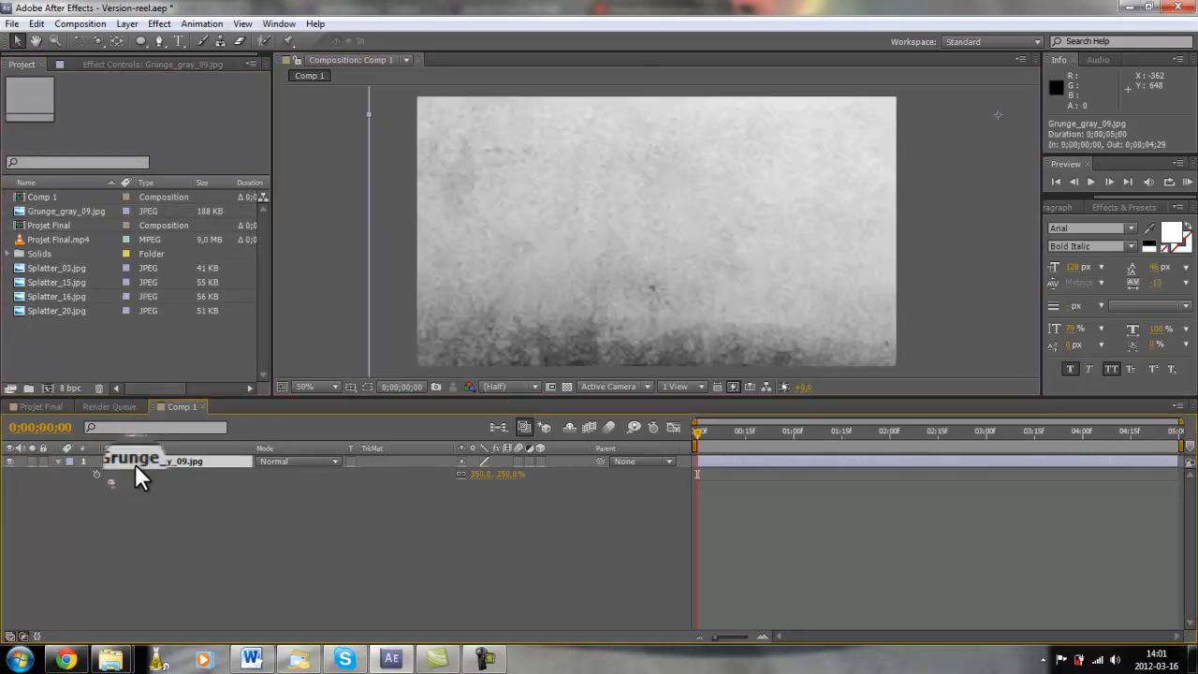
pyautogui.click(159, 24)
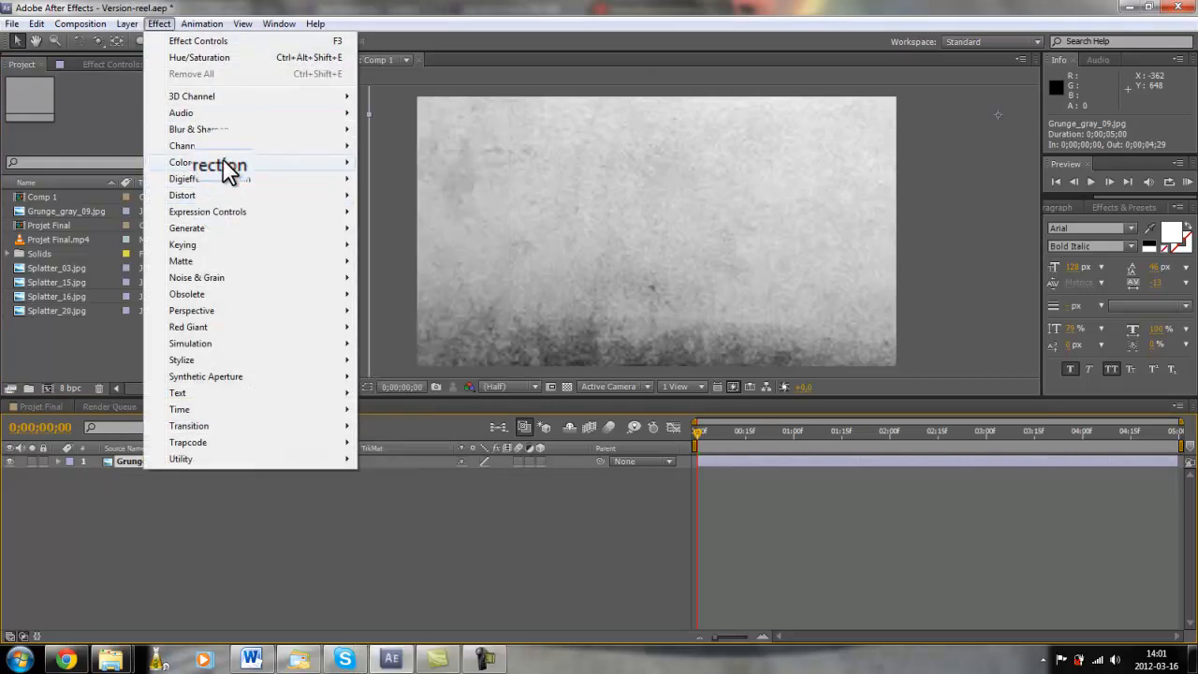
pyautogui.moveTo(262, 165)
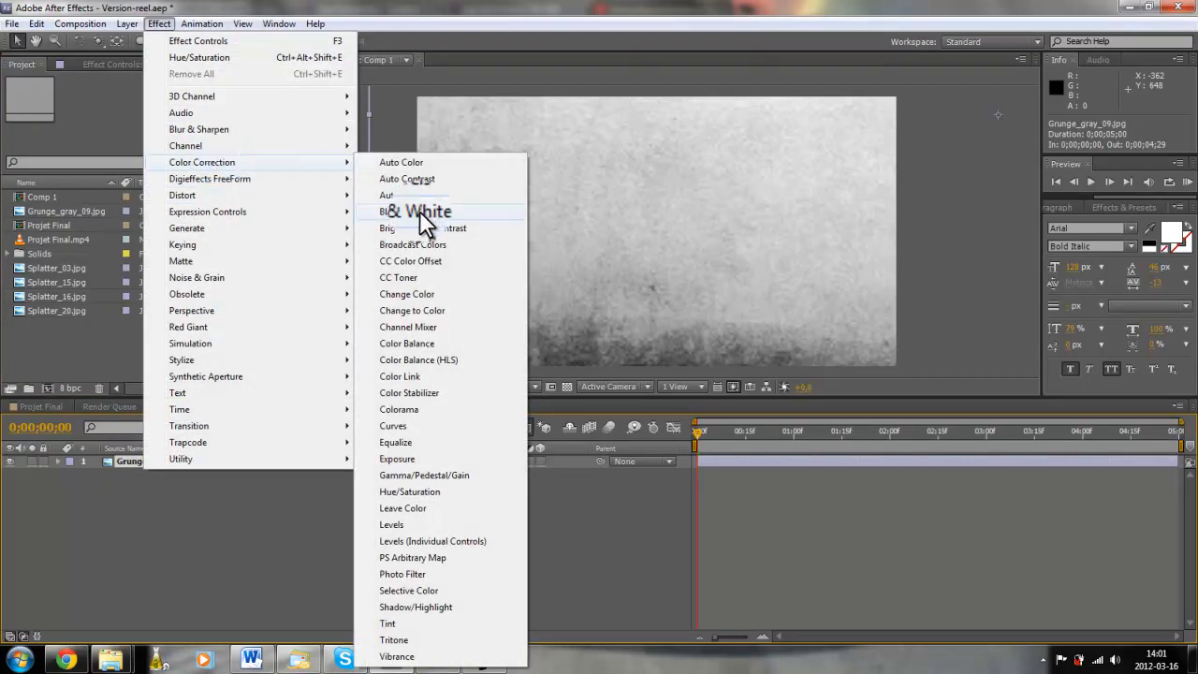
pyautogui.click(409, 424)
pyautogui.click(160, 24)
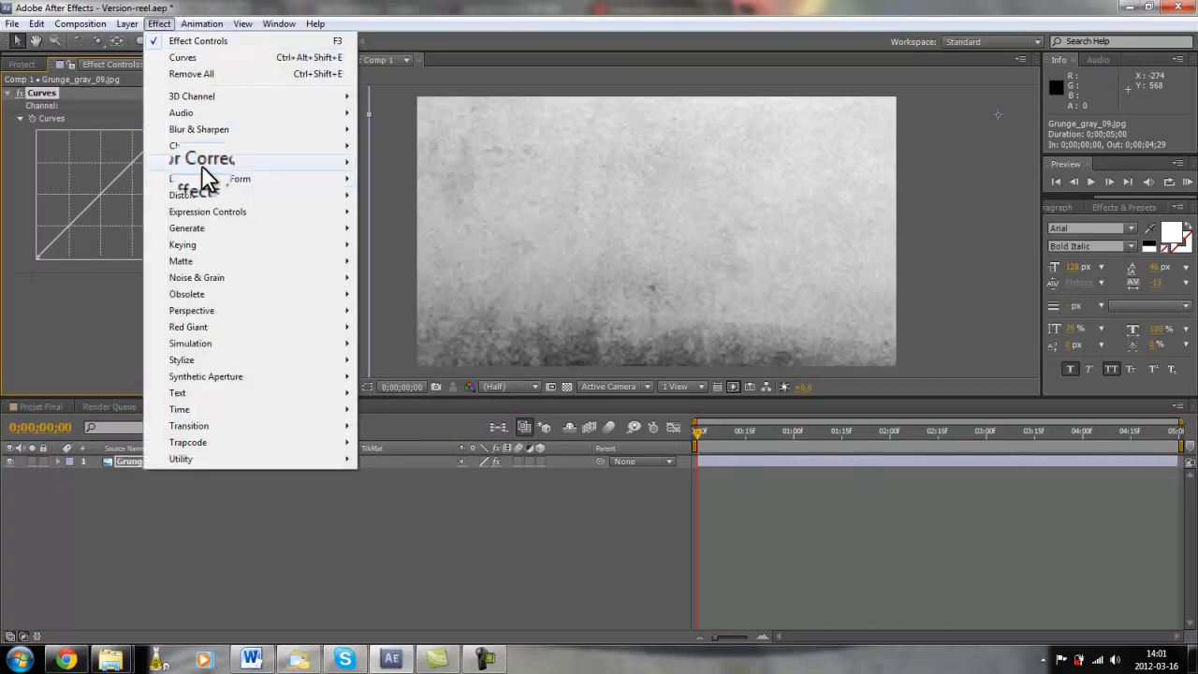
pyautogui.moveTo(201, 164)
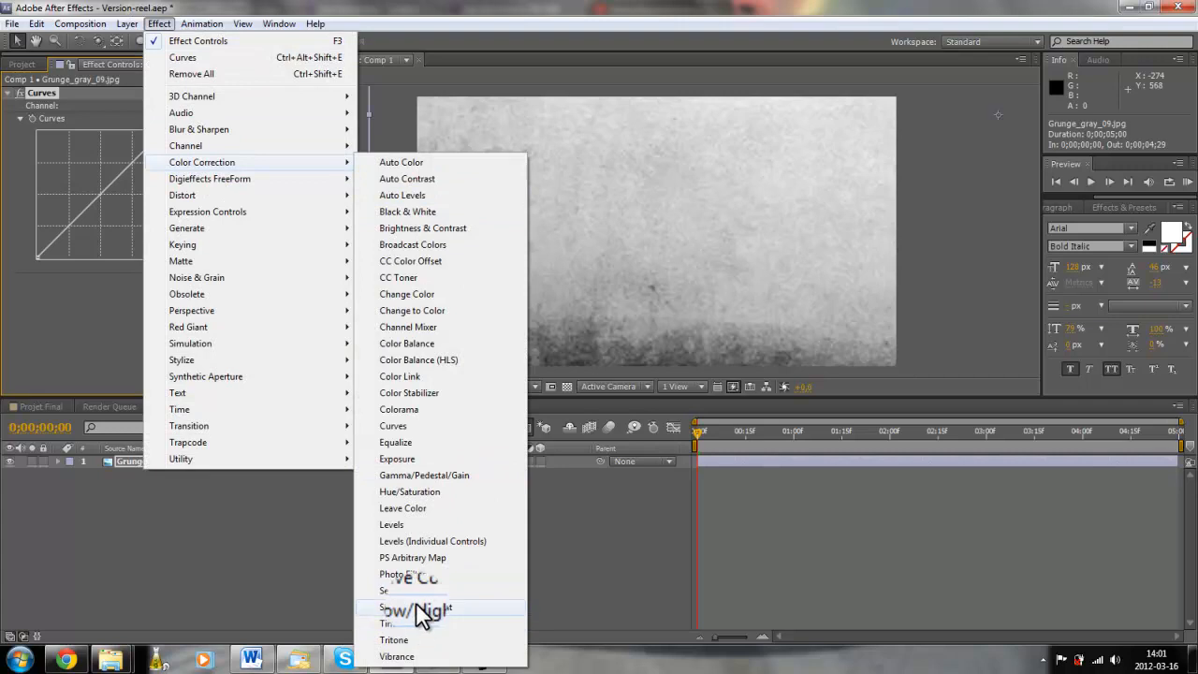
pyautogui.click(409, 491)
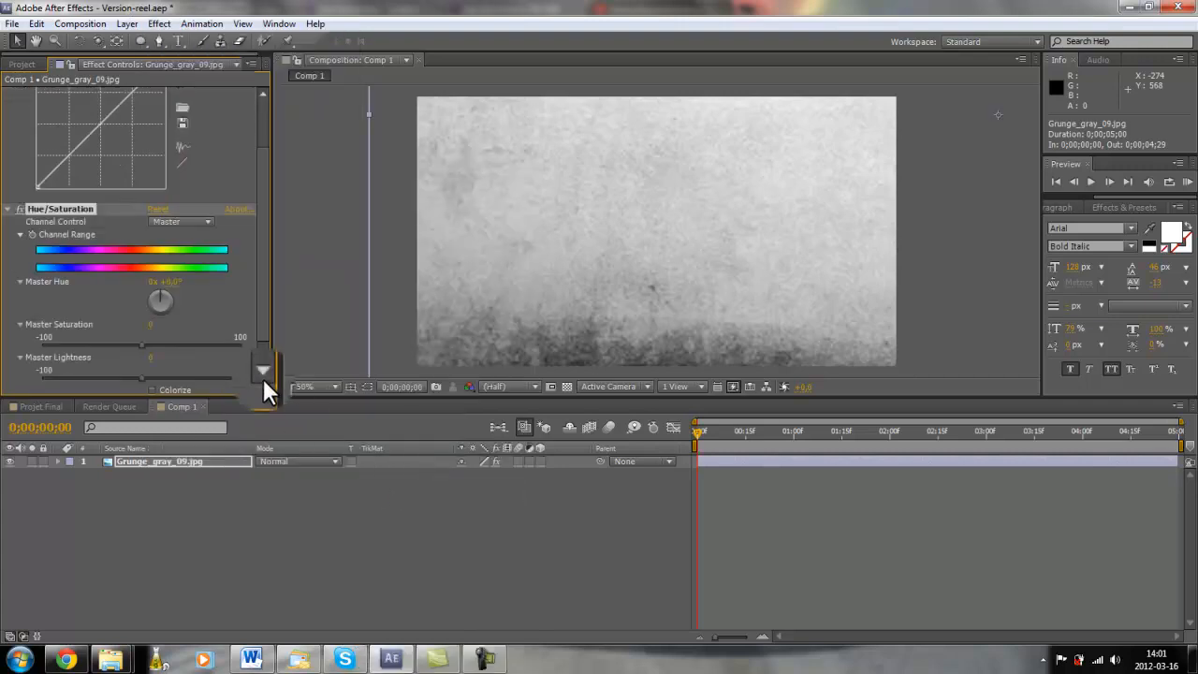
# Step: Darken the grunge image by lowering the RGB curve's white end to about a third and bending its middle slightly downward
pyautogui.scroll(3, 258, 205)
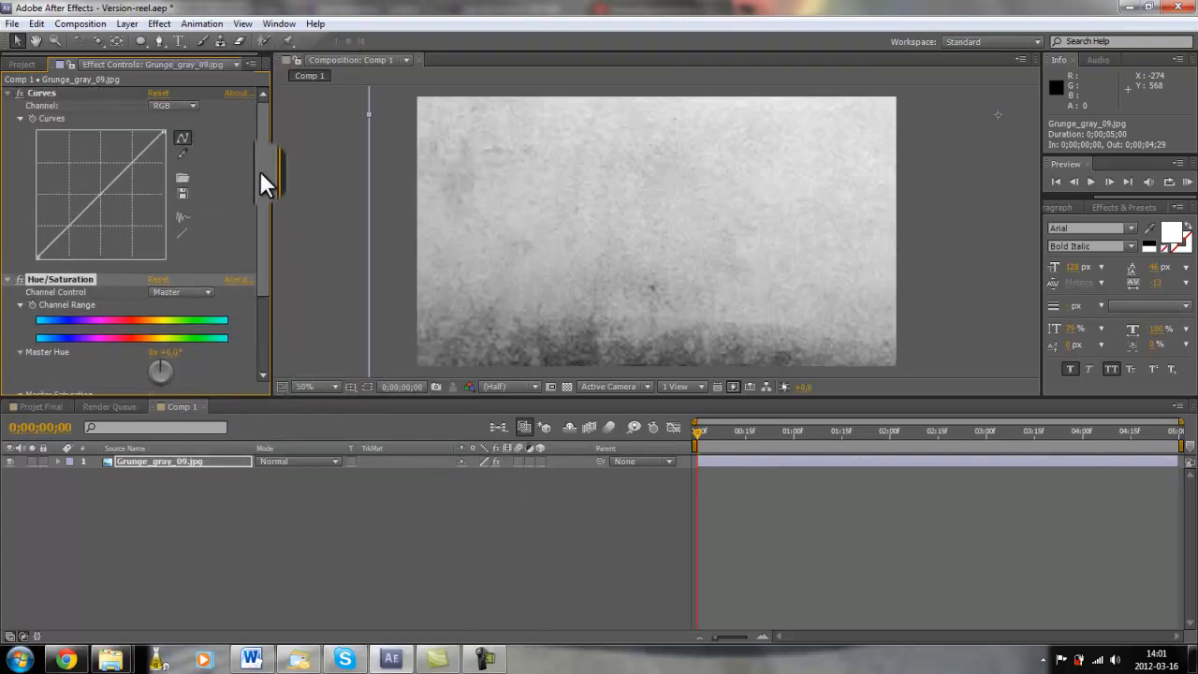
pyautogui.moveTo(163, 131); pyautogui.dragTo(213, 230)
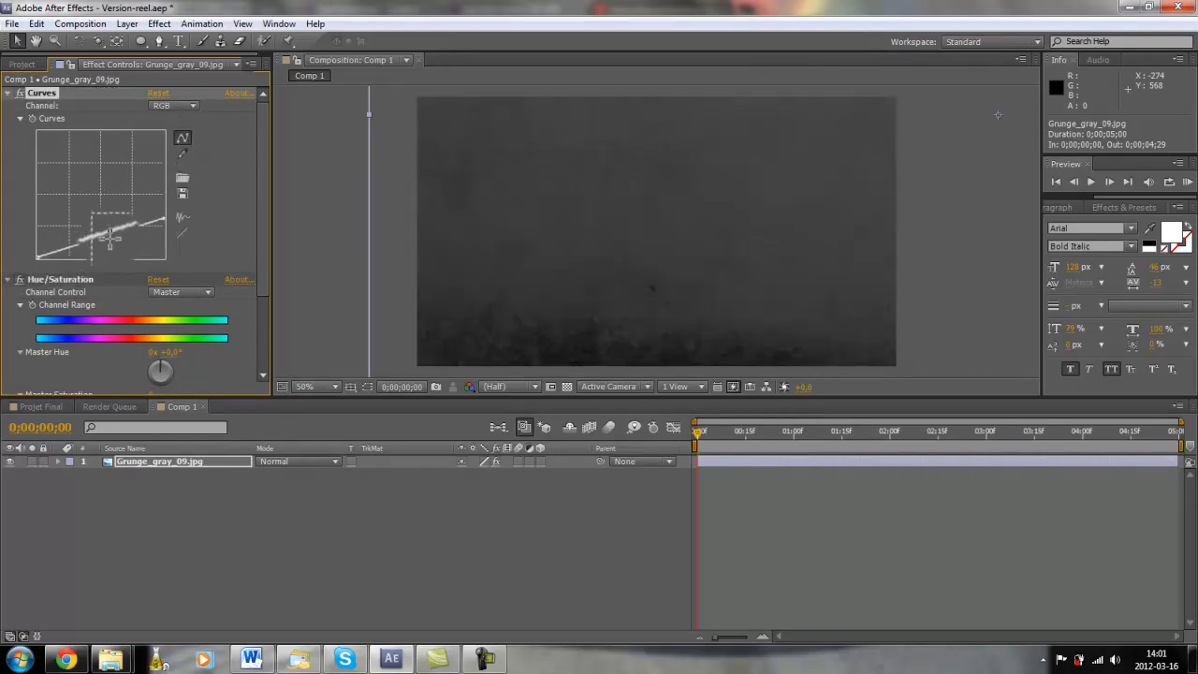
pyautogui.moveTo(107, 236); pyautogui.dragTo(111, 246)
# Step: Turn on Colorize in the Hue/Saturation effect and set Colorize Saturation to 50
pyautogui.moveTo(261, 263); pyautogui.dragTo(266, 378)
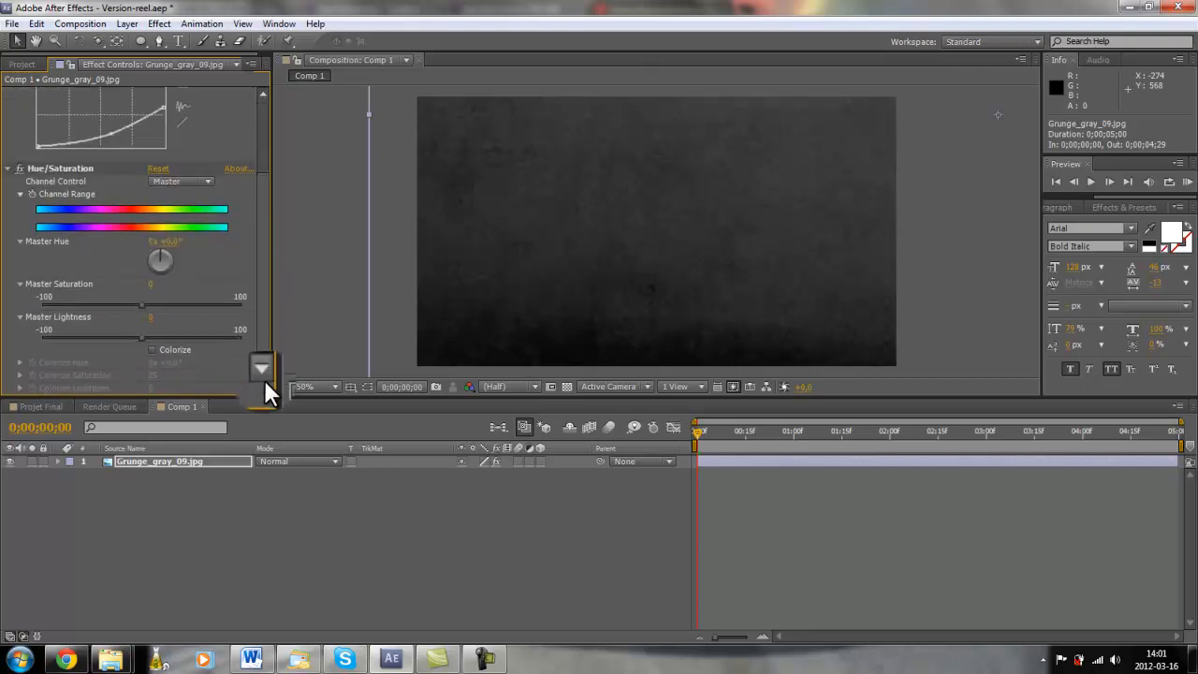
pyautogui.click(151, 349)
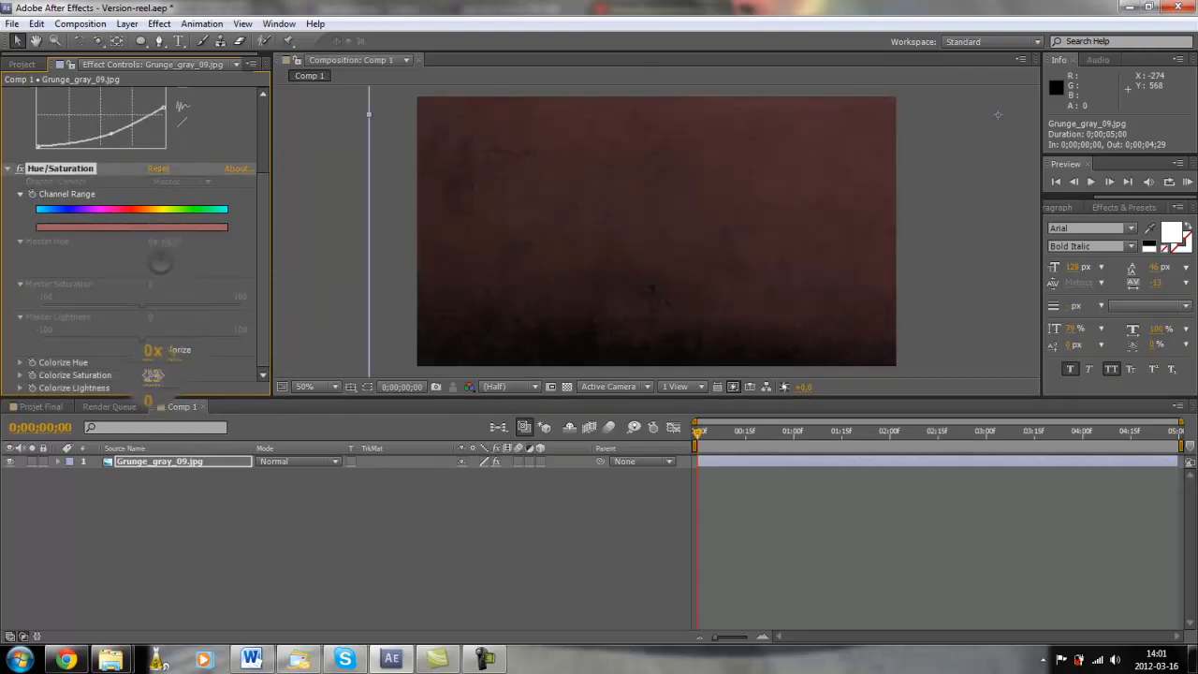
pyautogui.moveTo(152, 376); pyautogui.dragTo(166, 375)
pyautogui.click(158, 374)
pyautogui.write('50')
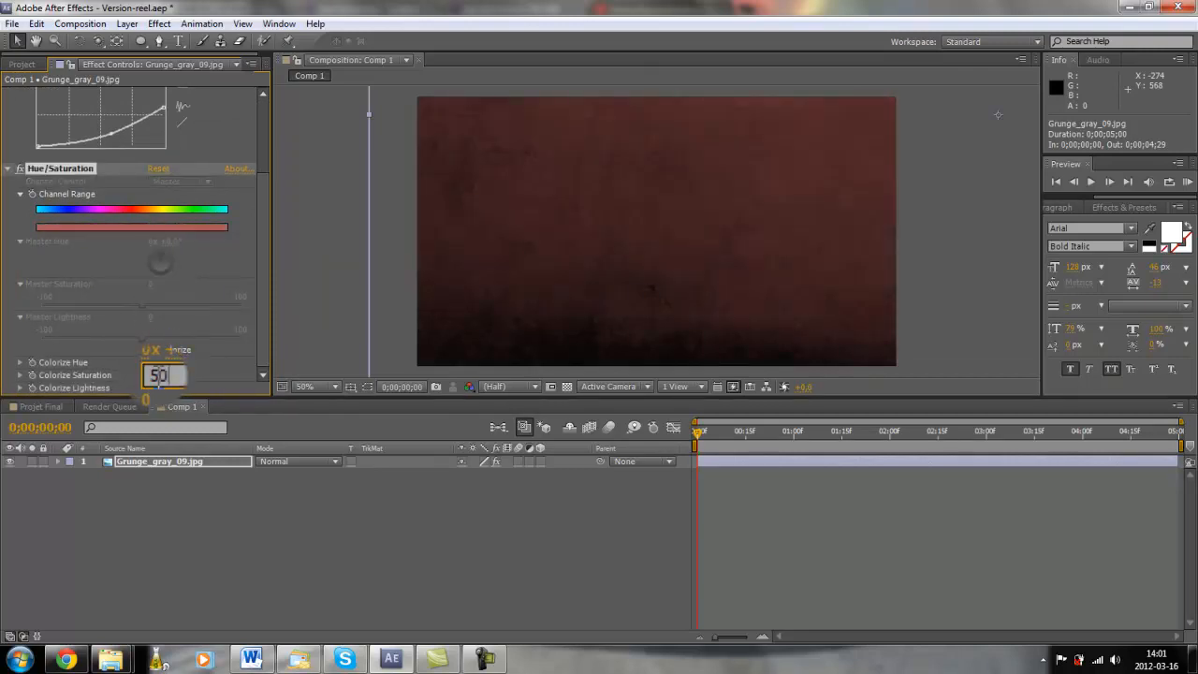
pyautogui.press('Return')
# Step: Set Colorize Lightness to slightly below 40 and Colorize Hue to 178° for a turquoise background
pyautogui.click(155, 388)
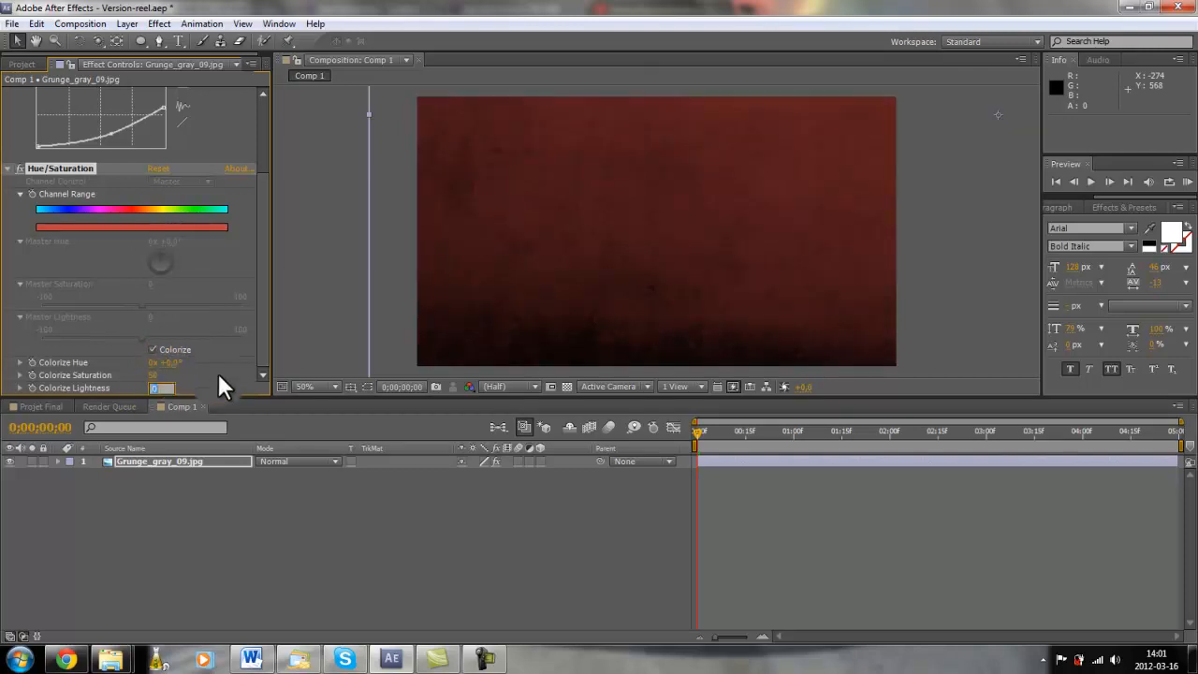
pyautogui.write('40')
pyautogui.press('Return')
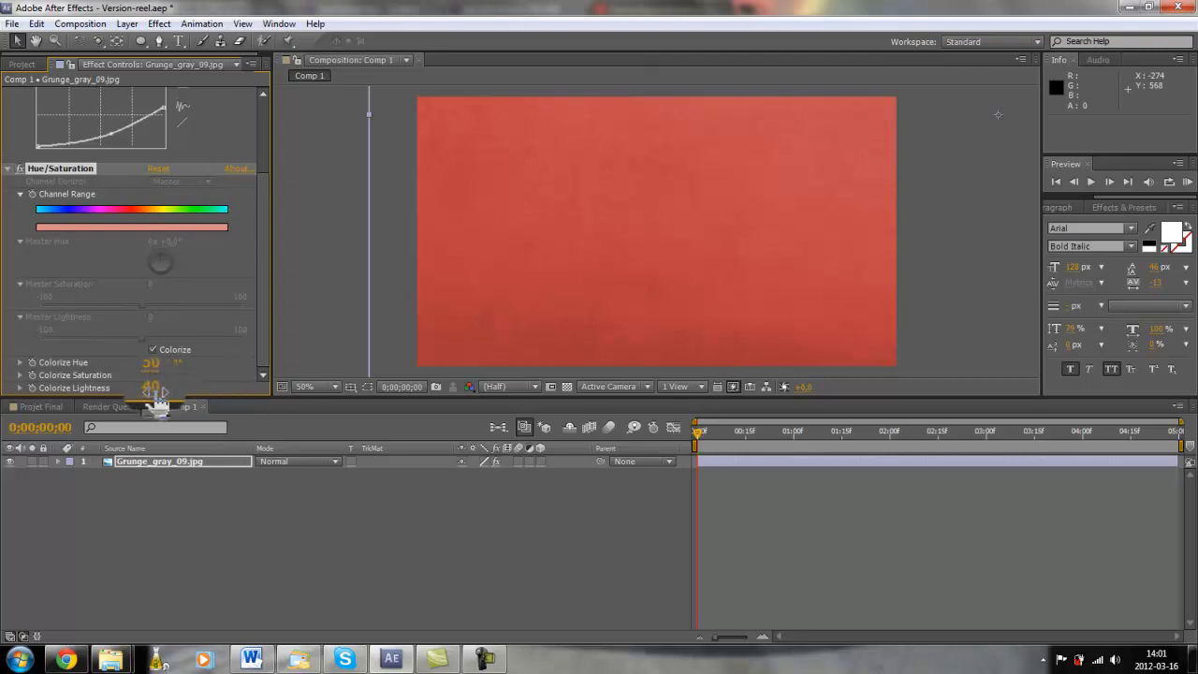
pyautogui.moveTo(161, 393); pyautogui.dragTo(156, 393)
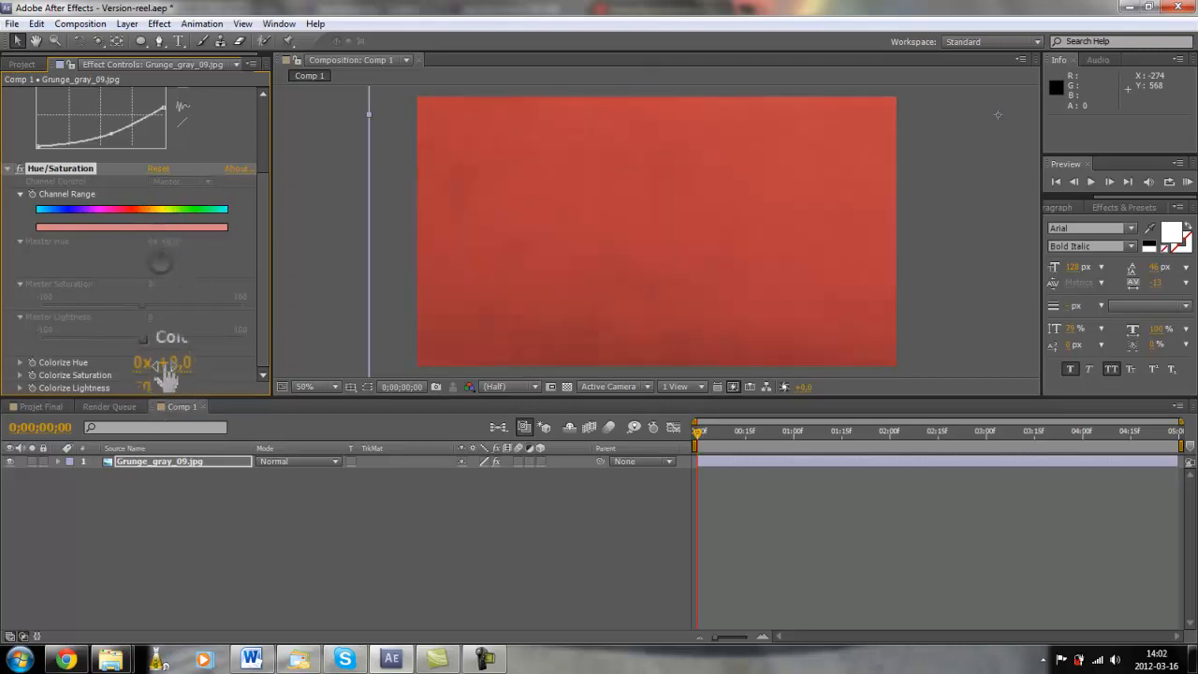
pyautogui.moveTo(184, 364); pyautogui.dragTo(307, 363)
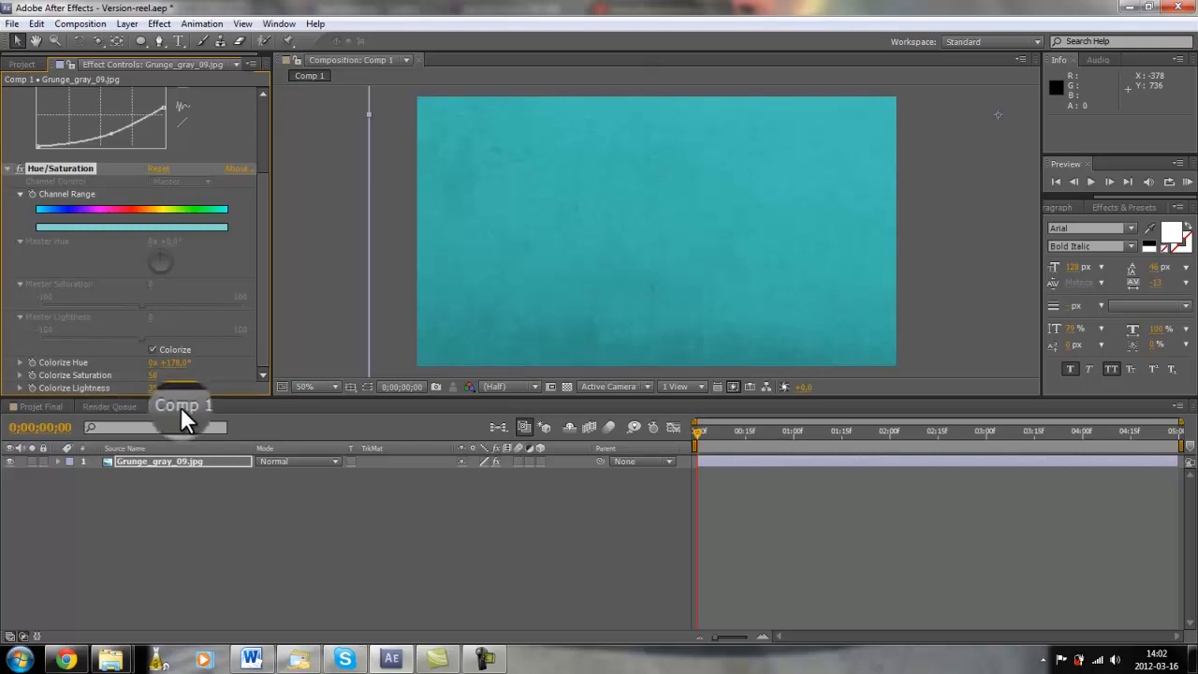
# Step: Add a new adjustment layer above the Grunge_gray_09.jpg layer
pyautogui.click(193, 517)
pyautogui.click(168, 462)
pyautogui.click(151, 67)
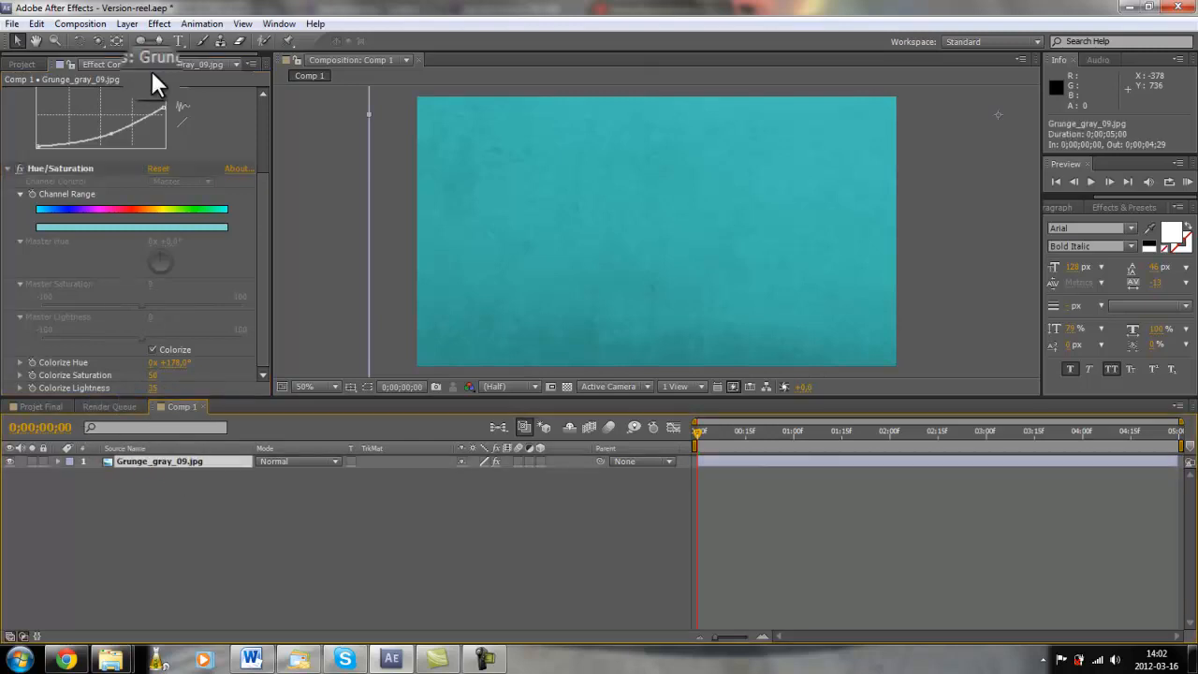
pyautogui.click(131, 25)
pyautogui.moveTo(145, 47)
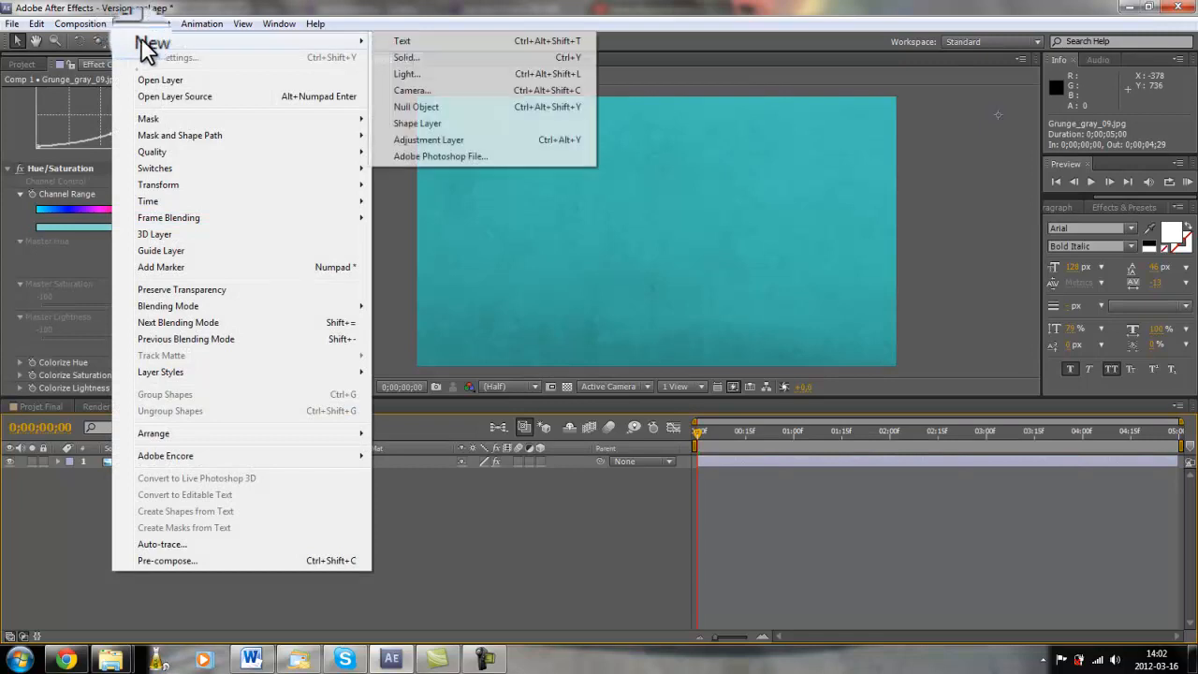
pyautogui.click(433, 139)
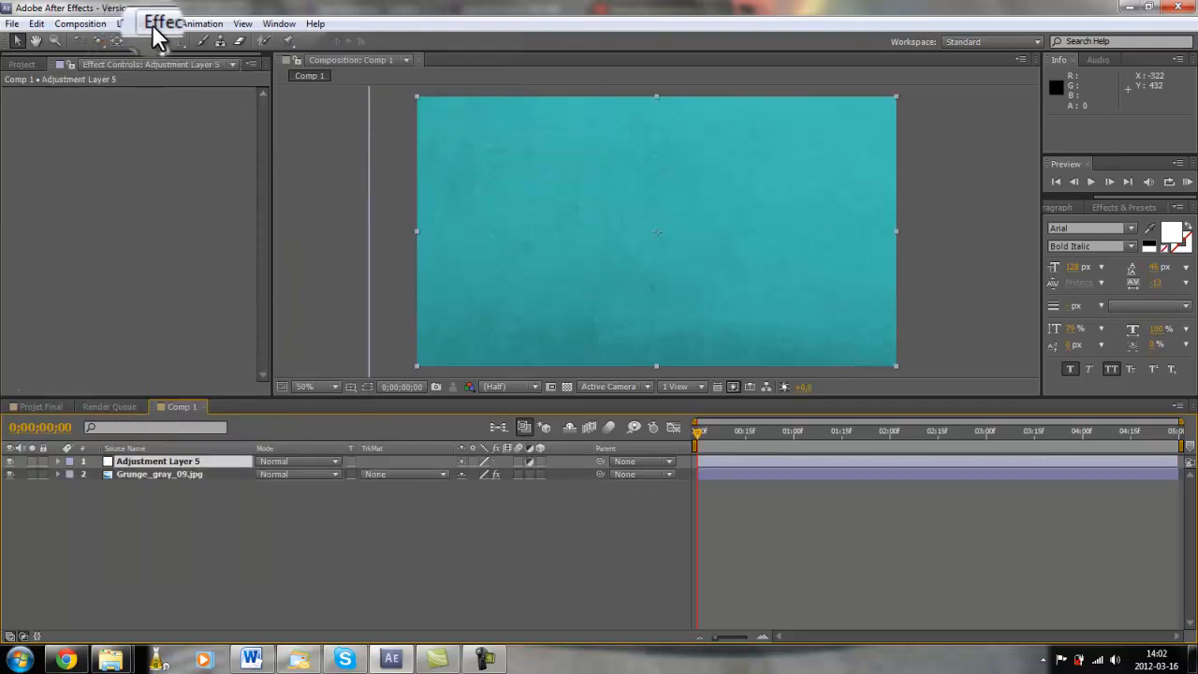
# Step: Apply a Curves effect and a Hue/Saturation effect to Adjustment Layer 5
pyautogui.click(129, 23)
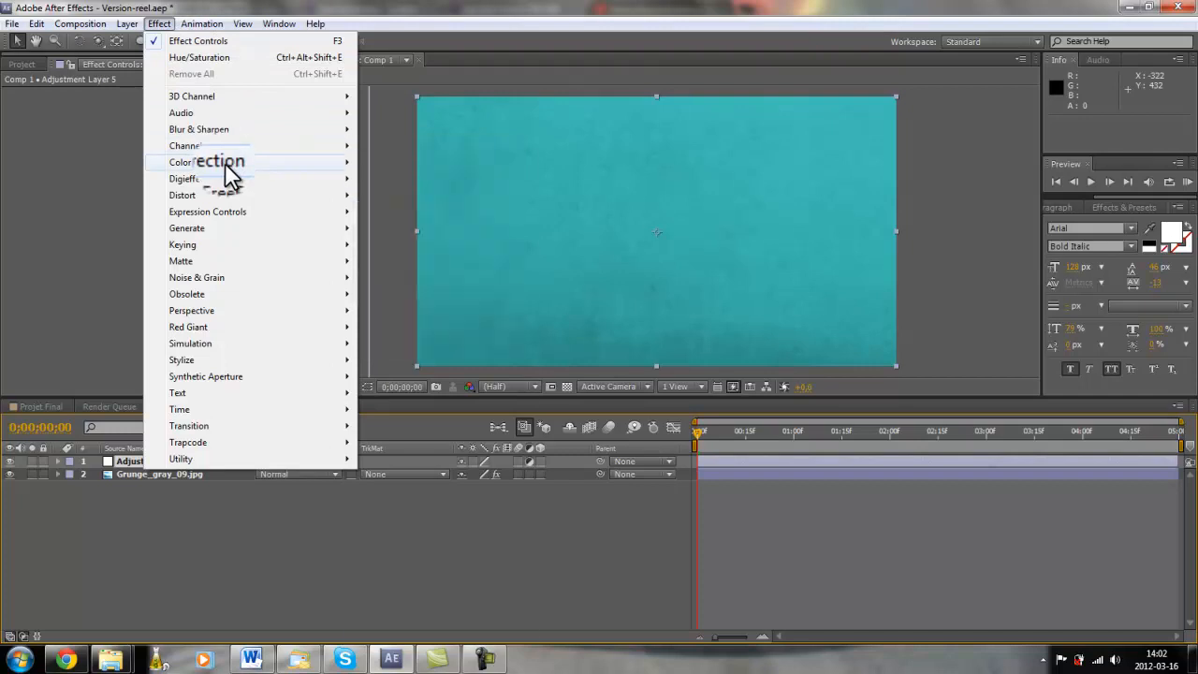
pyautogui.moveTo(226, 164)
pyautogui.click(393, 425)
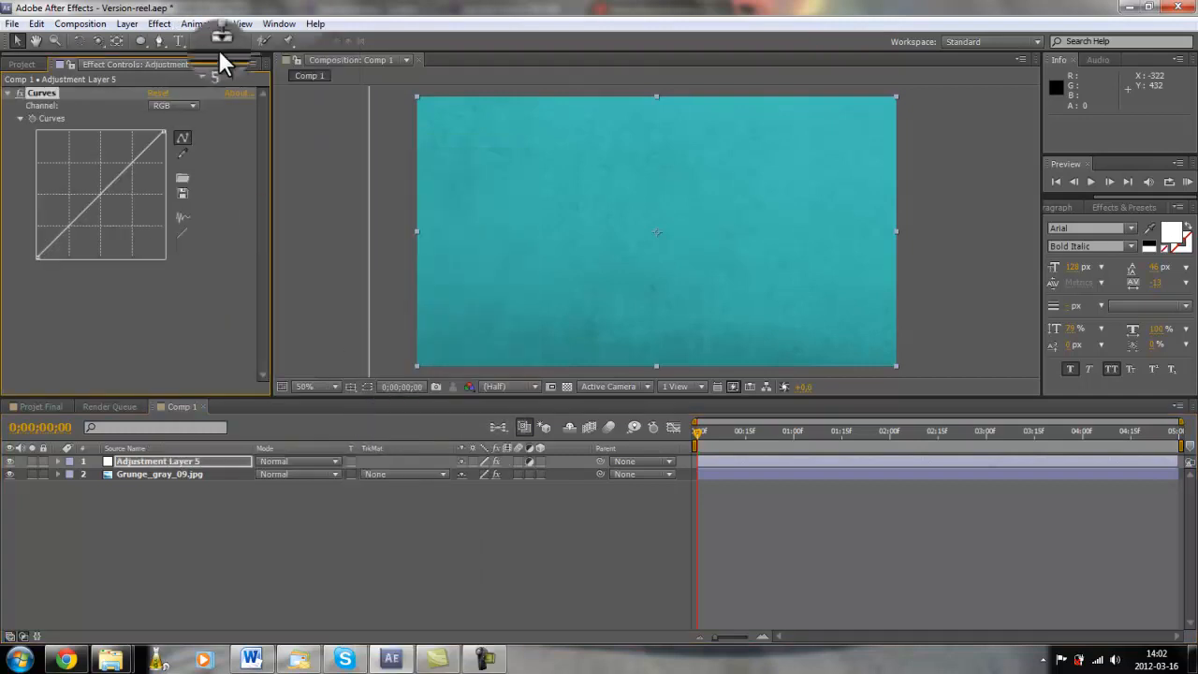
pyautogui.click(158, 23)
pyautogui.moveTo(290, 164)
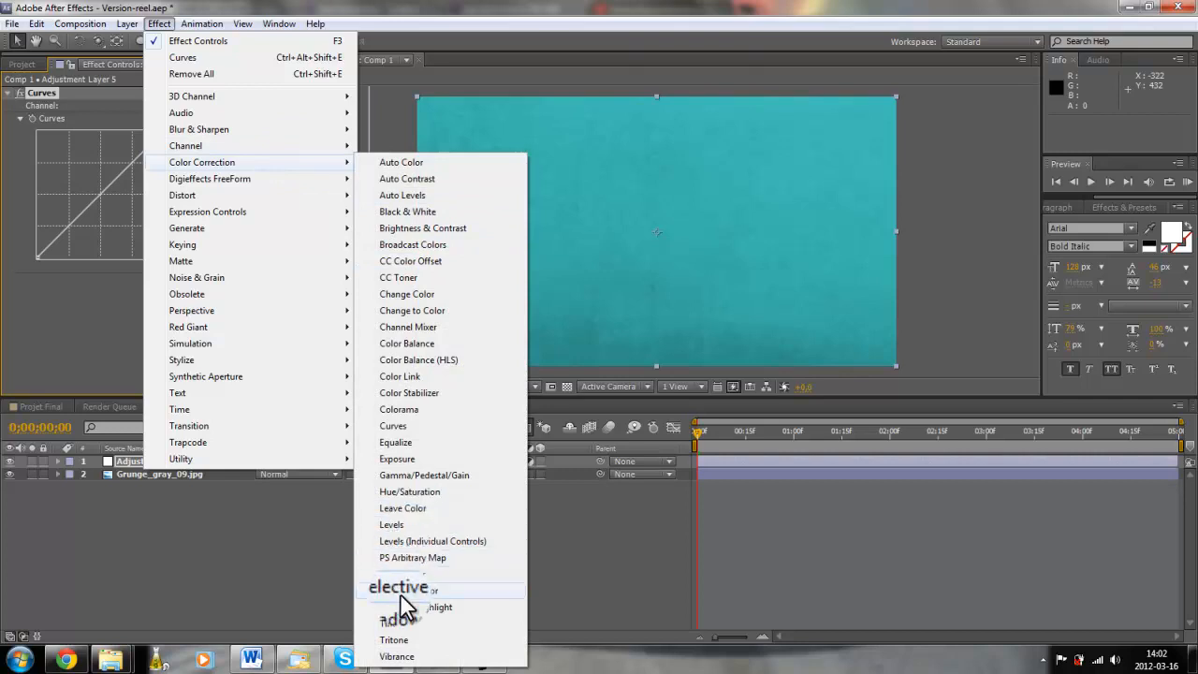
pyautogui.moveTo(395, 487); pyautogui.dragTo(395, 492)
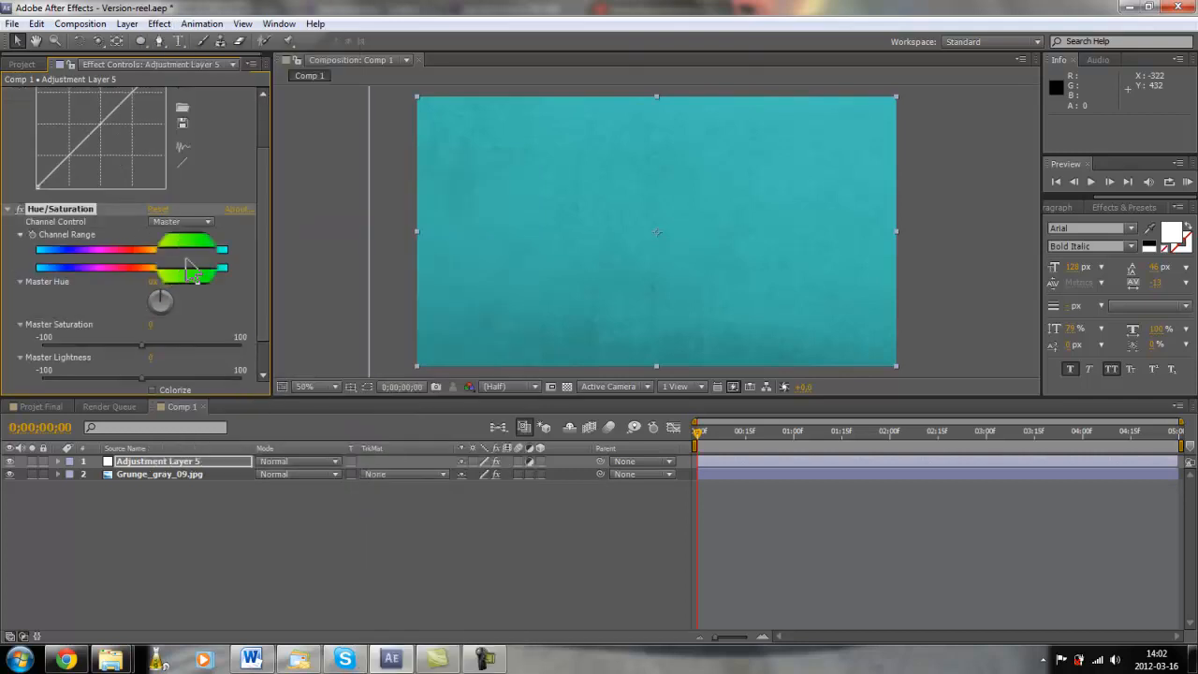
# Step: Shape the adjustment layer's RGB curve into a gentle S by lowering its middle slightly and holding the upper part
pyautogui.moveTo(264, 269); pyautogui.dragTo(262, 167)
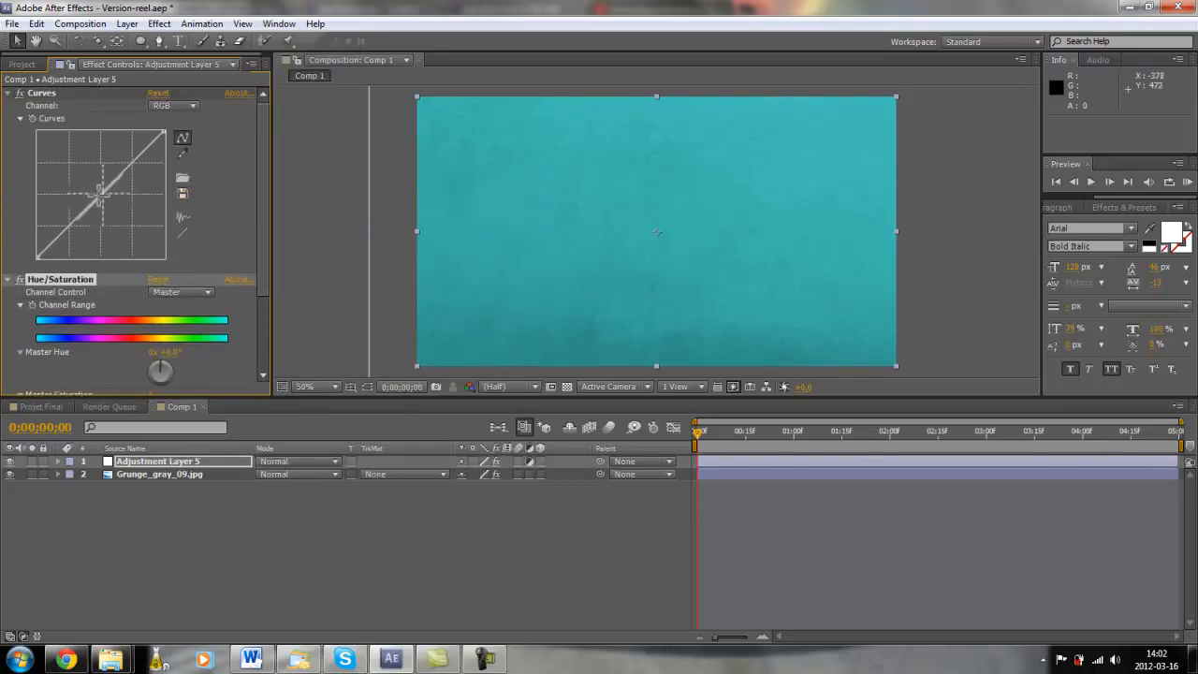
pyautogui.moveTo(103, 192); pyautogui.dragTo(165, 154)
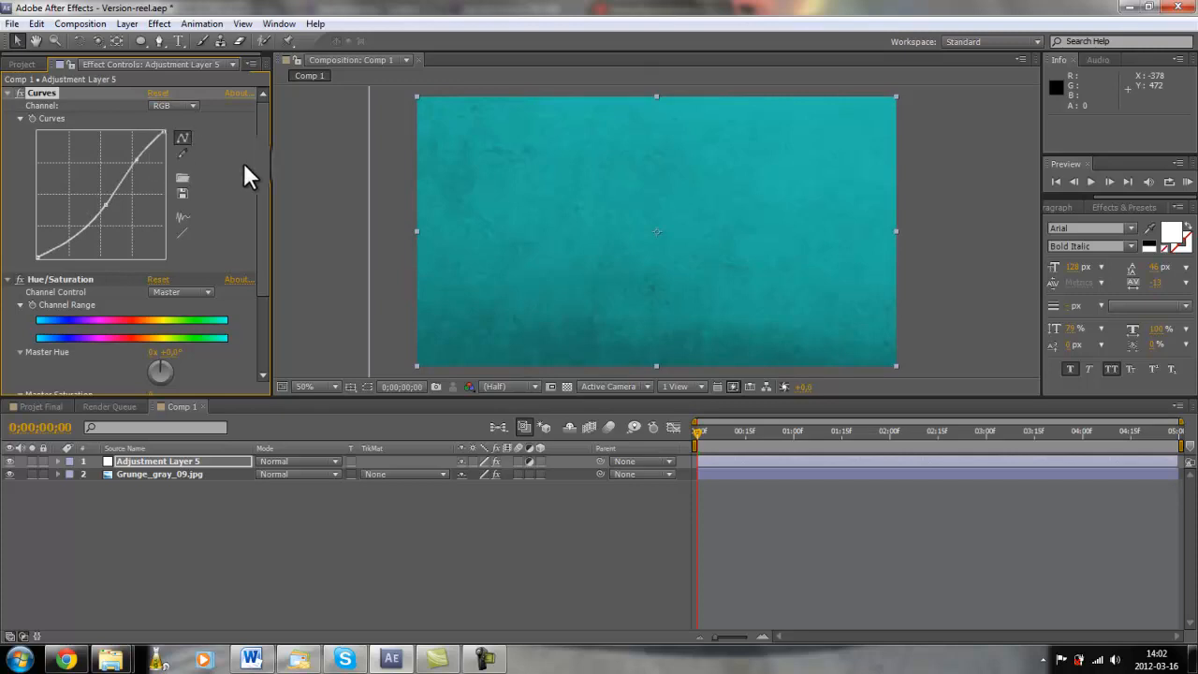
# Step: Set the adjustment layer's Master Saturation to -18 and Master Lightness to -6, and save the project
pyautogui.moveTo(264, 171); pyautogui.dragTo(241, 298)
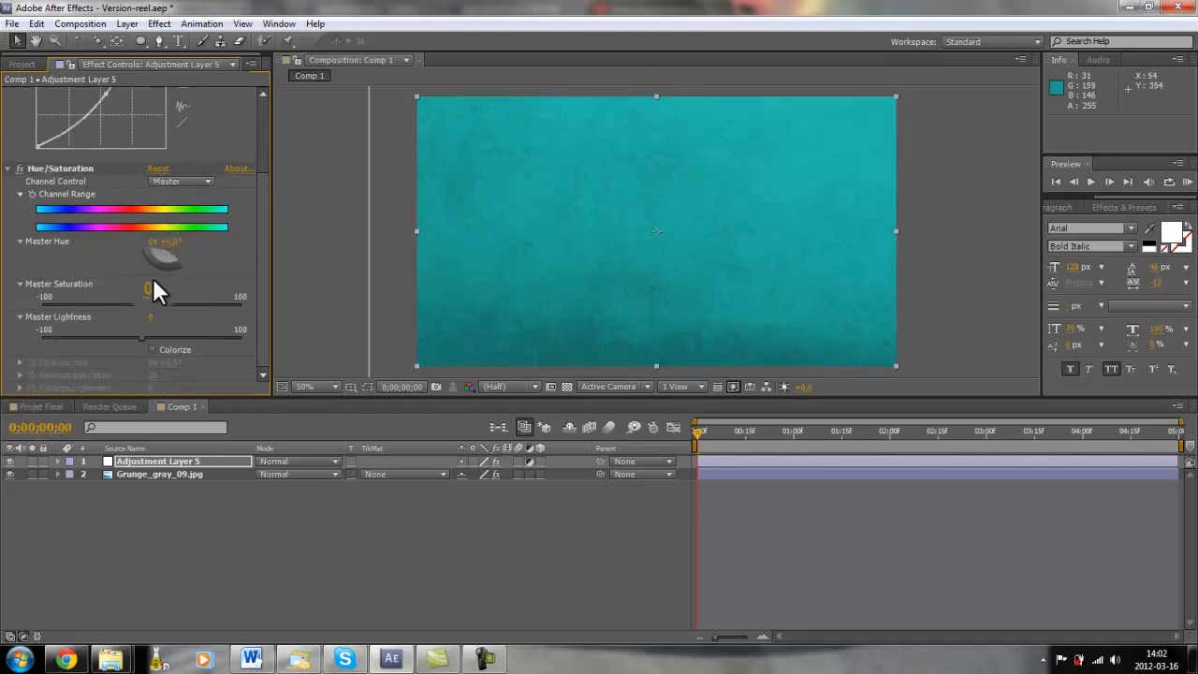
pyautogui.click(140, 304)
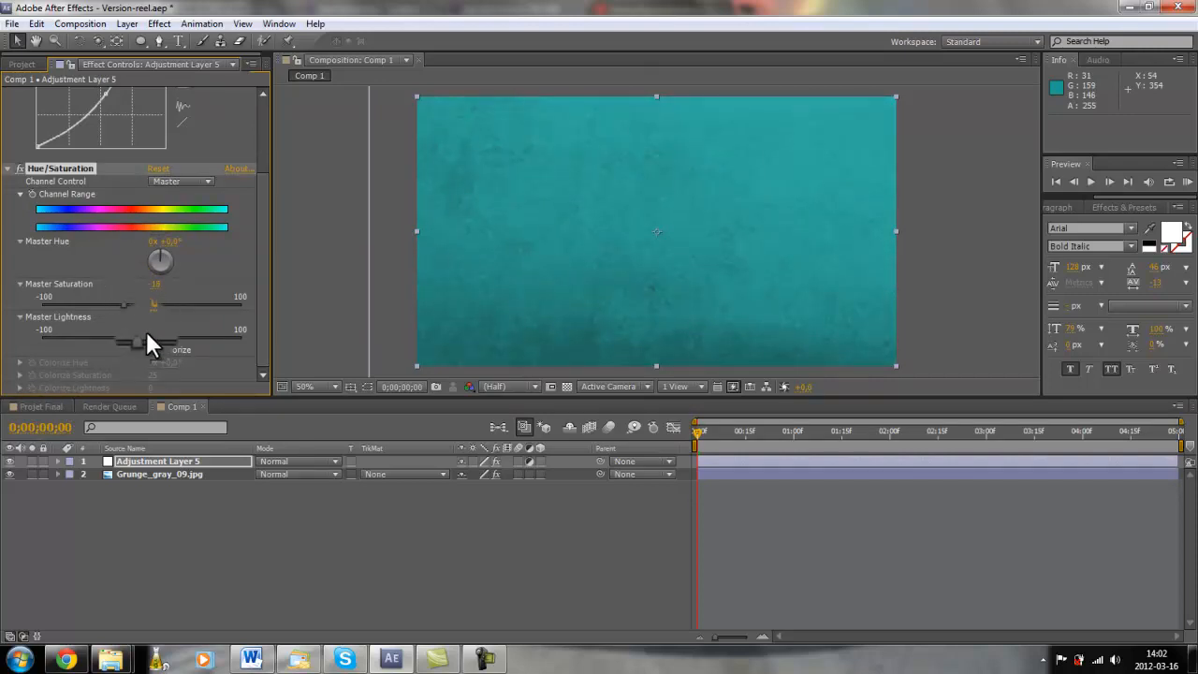
pyautogui.moveTo(144, 337)
pyautogui.mouseDown()
pyautogui.moveTo(155, 337)
pyautogui.moveTo(145, 336)
pyautogui.mouseUp()
pyautogui.moveTo(137, 339); pyautogui.dragTo(137, 338)
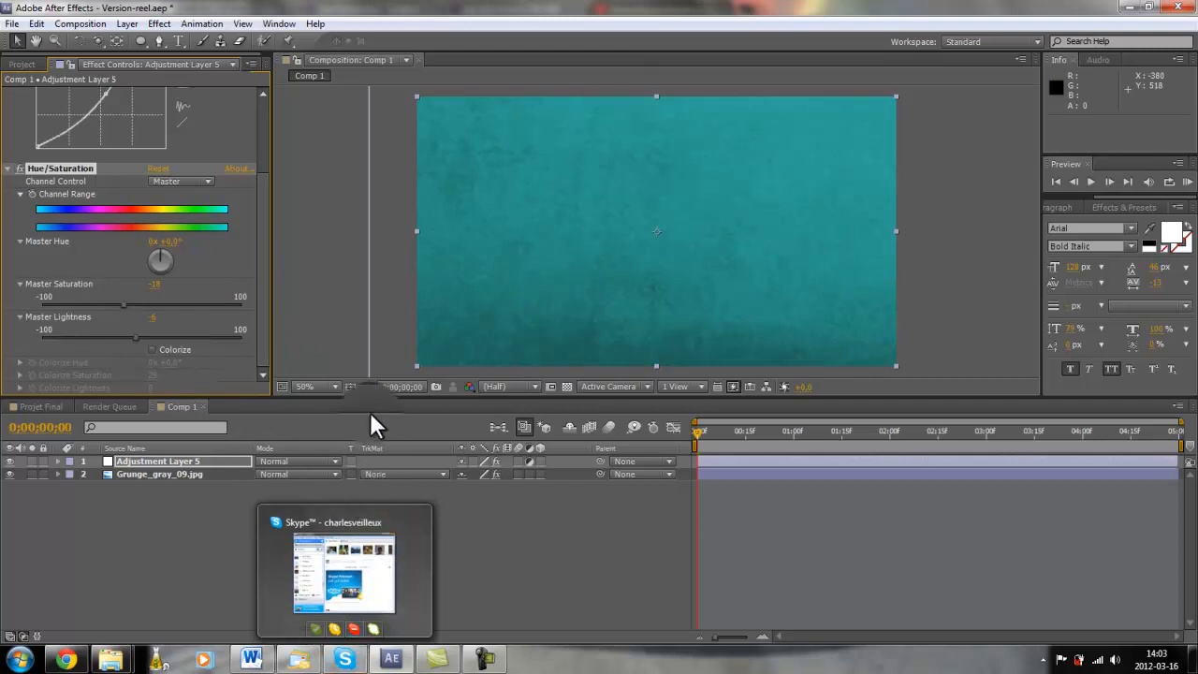
pyautogui.hotkey('ctrl', 's')
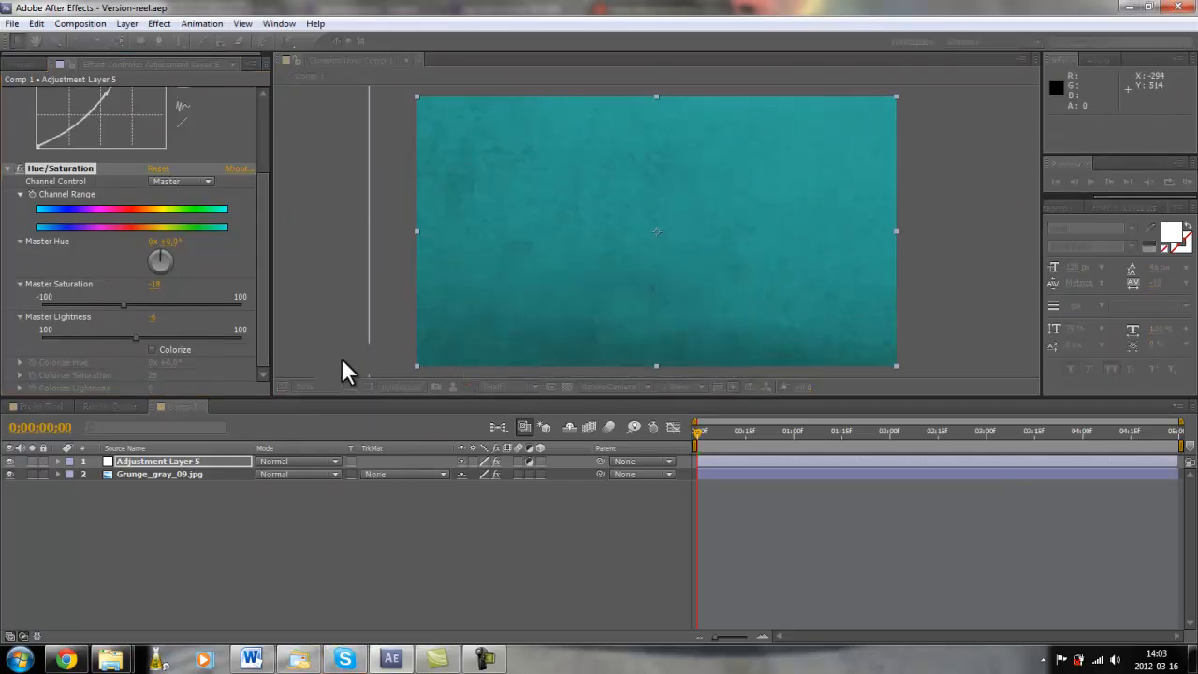
# Step: Draw an elliptical mask on Adjustment Layer 5 spanning the whole frame and set its mode to Subtract
pyautogui.click(191, 460)
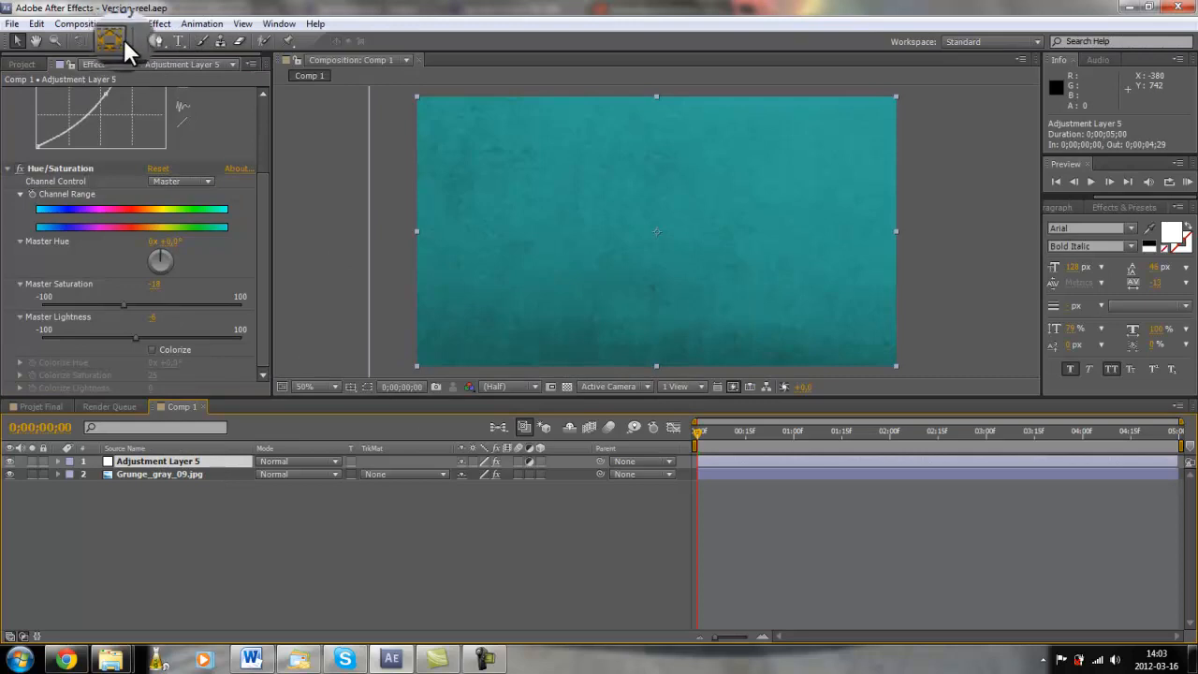
pyautogui.click(139, 39)
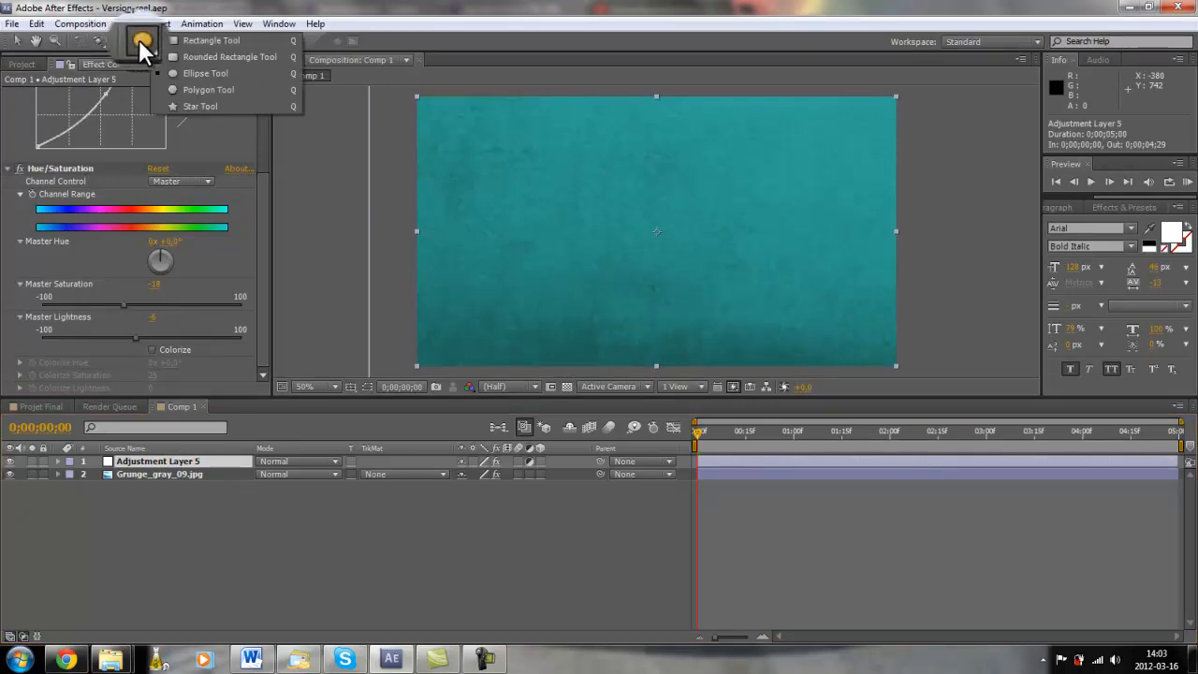
pyautogui.click(178, 72)
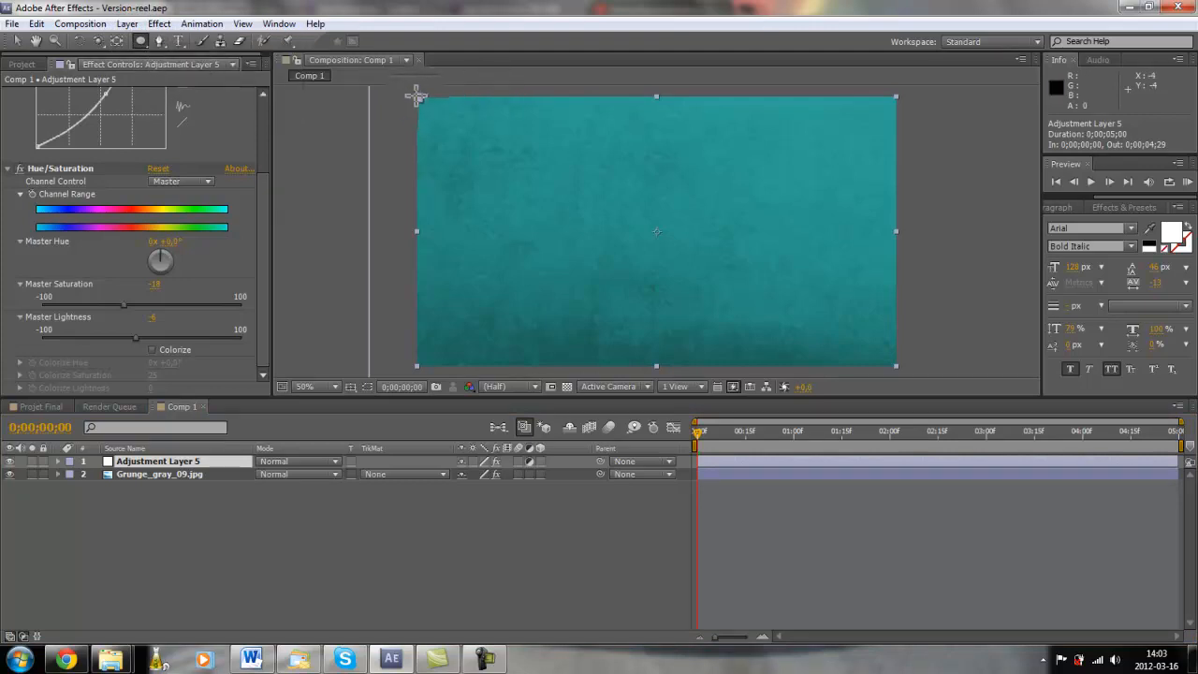
pyautogui.moveTo(417, 96); pyautogui.dragTo(895, 369)
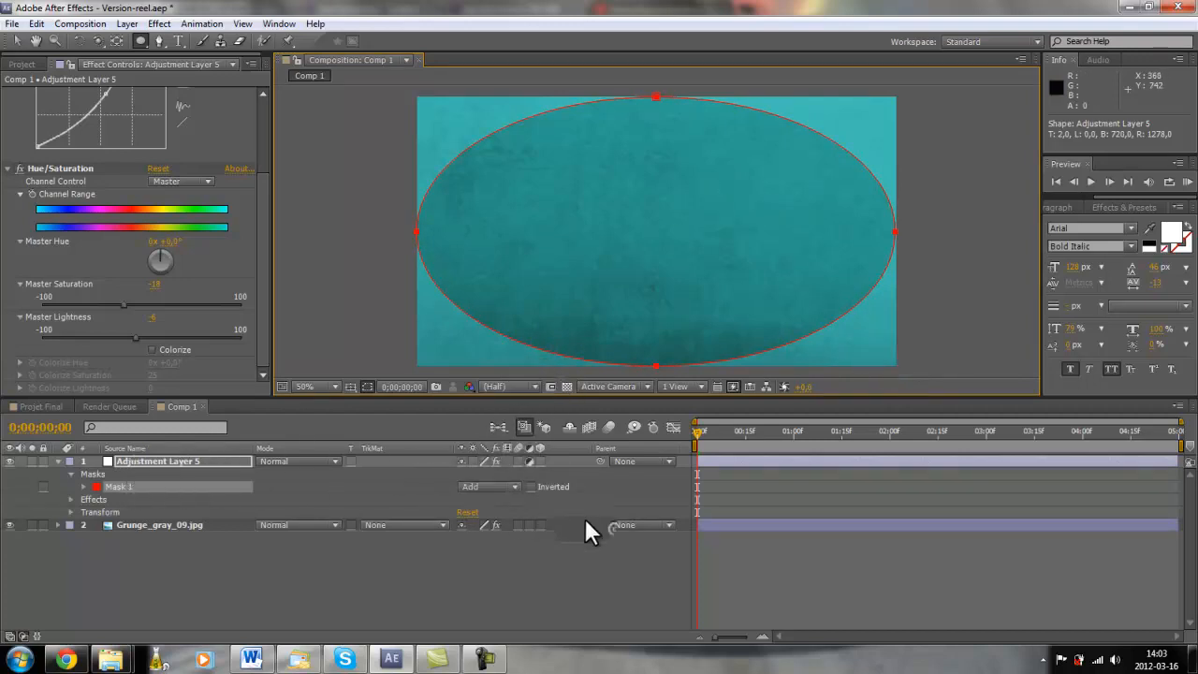
pyautogui.click(509, 485)
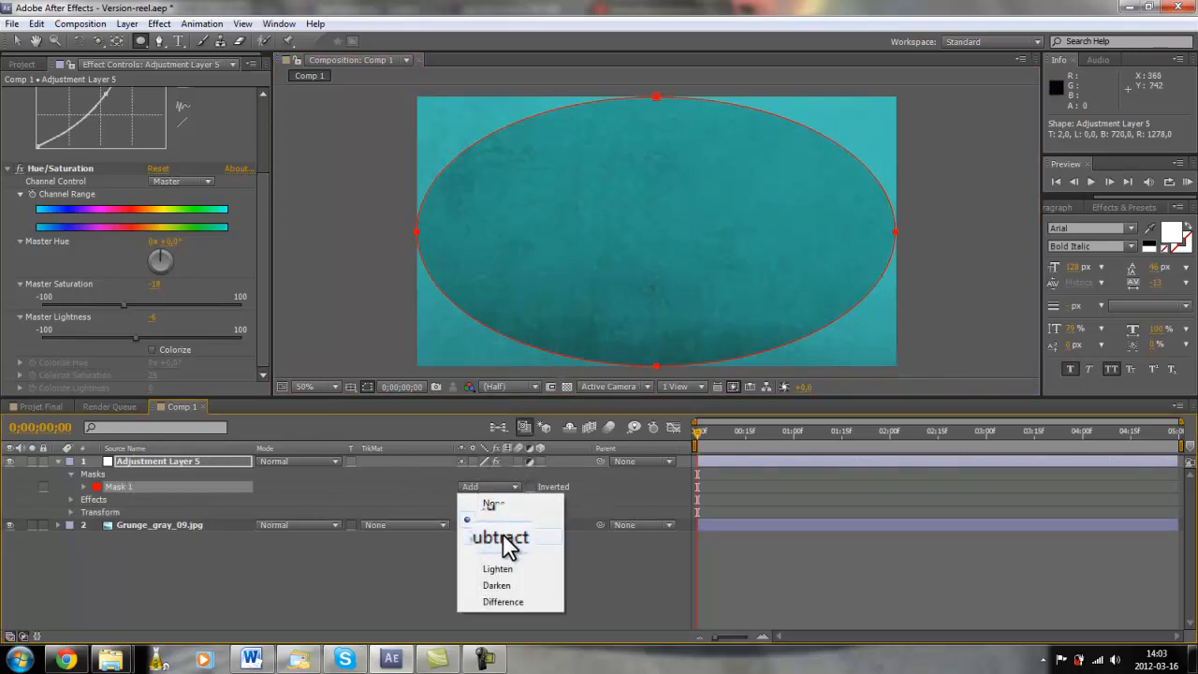
pyautogui.click(503, 536)
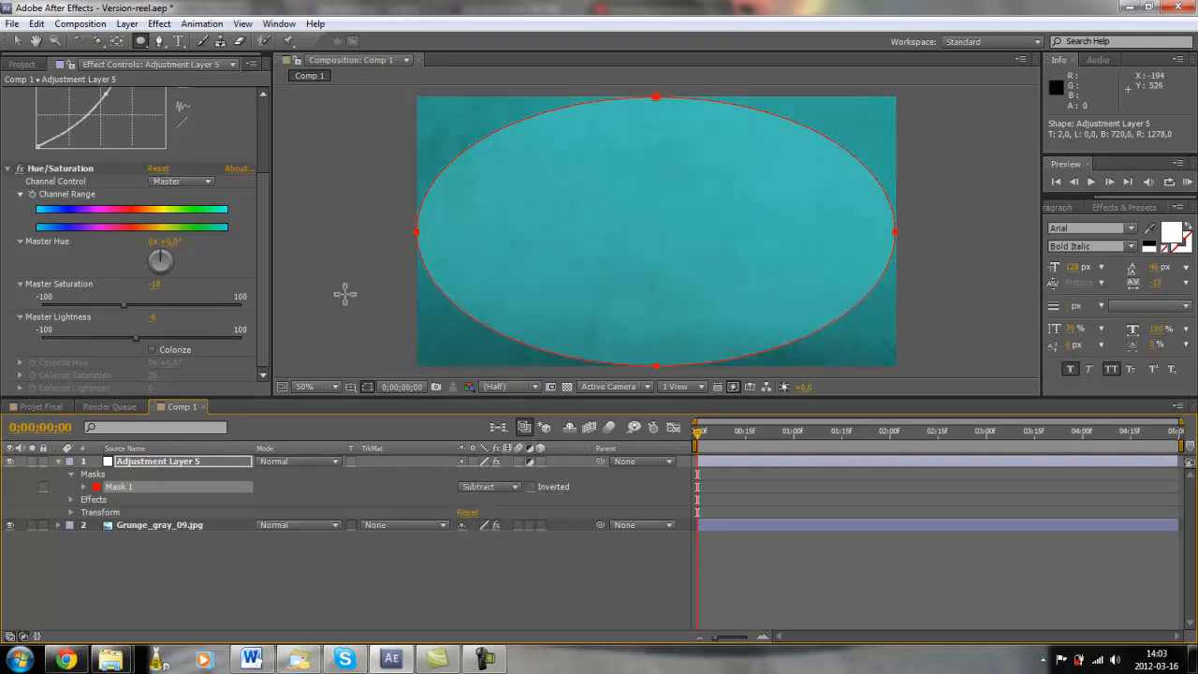
pyautogui.click(255, 526)
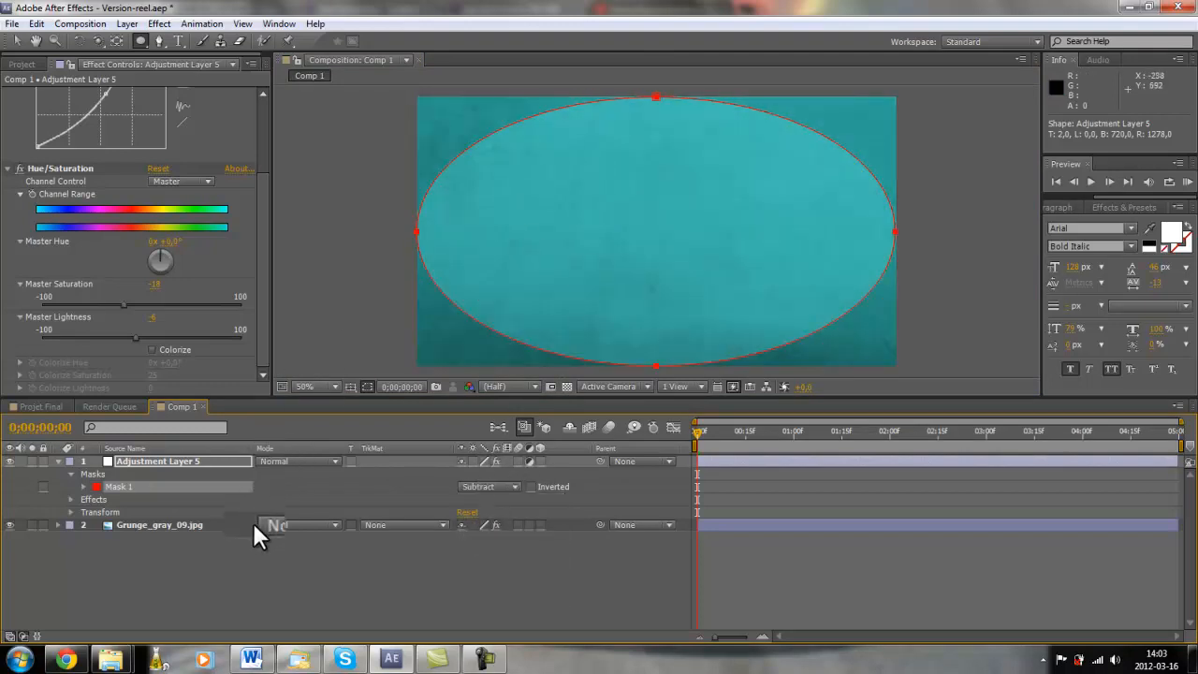
# Step: Soften Mask 1 with a Mask Expansion of about -65 pixels and a Mask Feather of 125 pixels
pyautogui.click(83, 487)
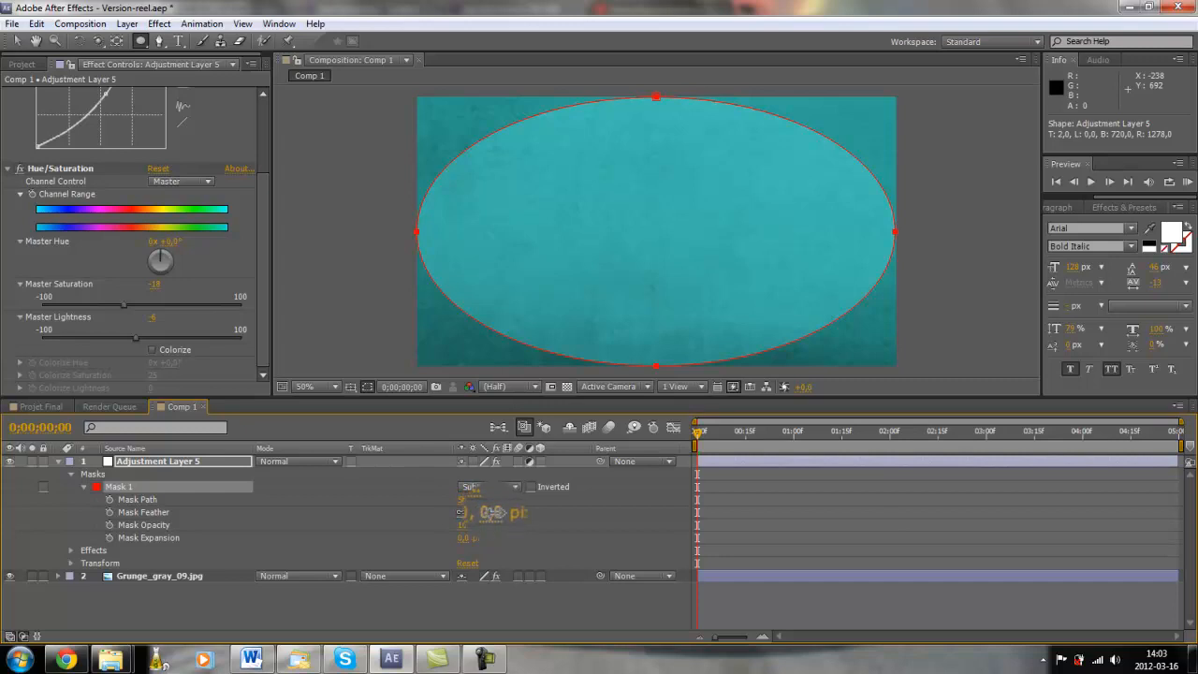
pyautogui.moveTo(492, 512); pyautogui.dragTo(652, 506)
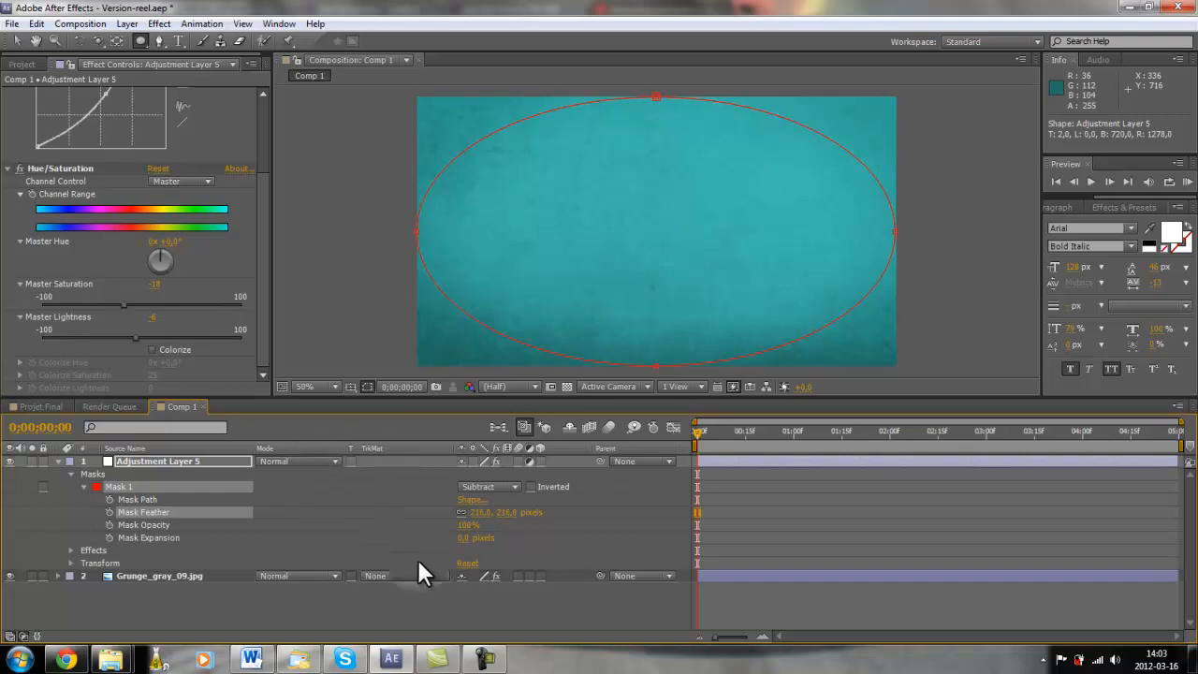
pyautogui.moveTo(472, 537); pyautogui.dragTo(408, 533)
pyautogui.click(514, 511)
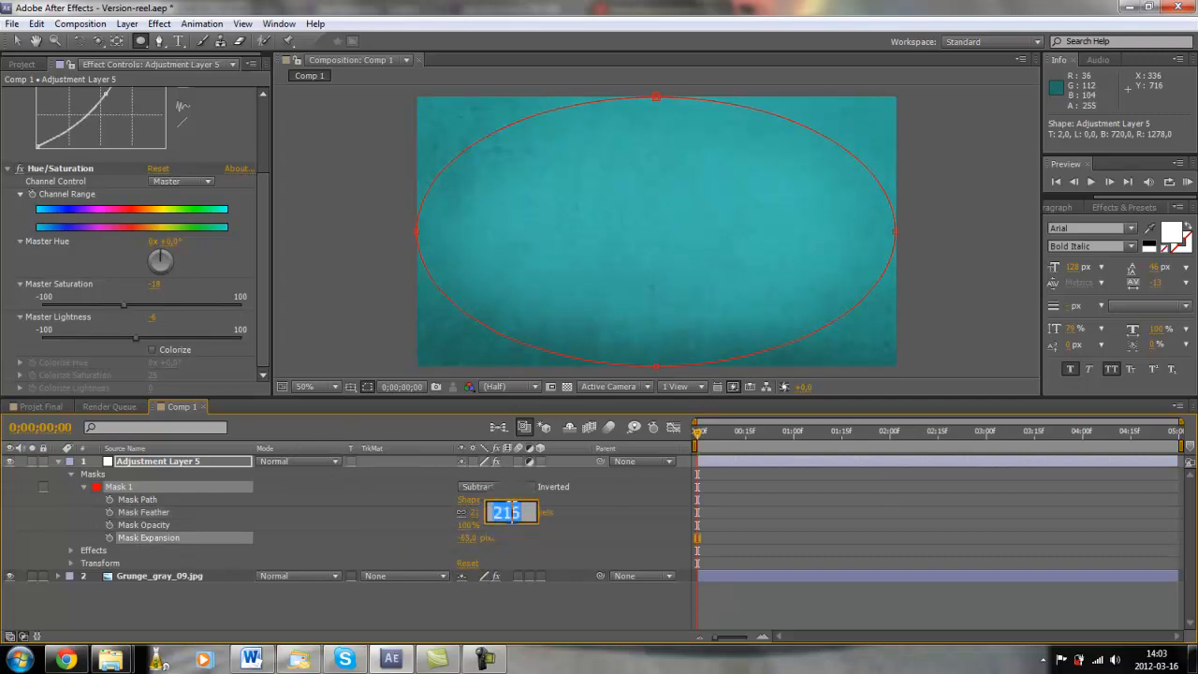
pyautogui.write('125')
pyautogui.press('Return')
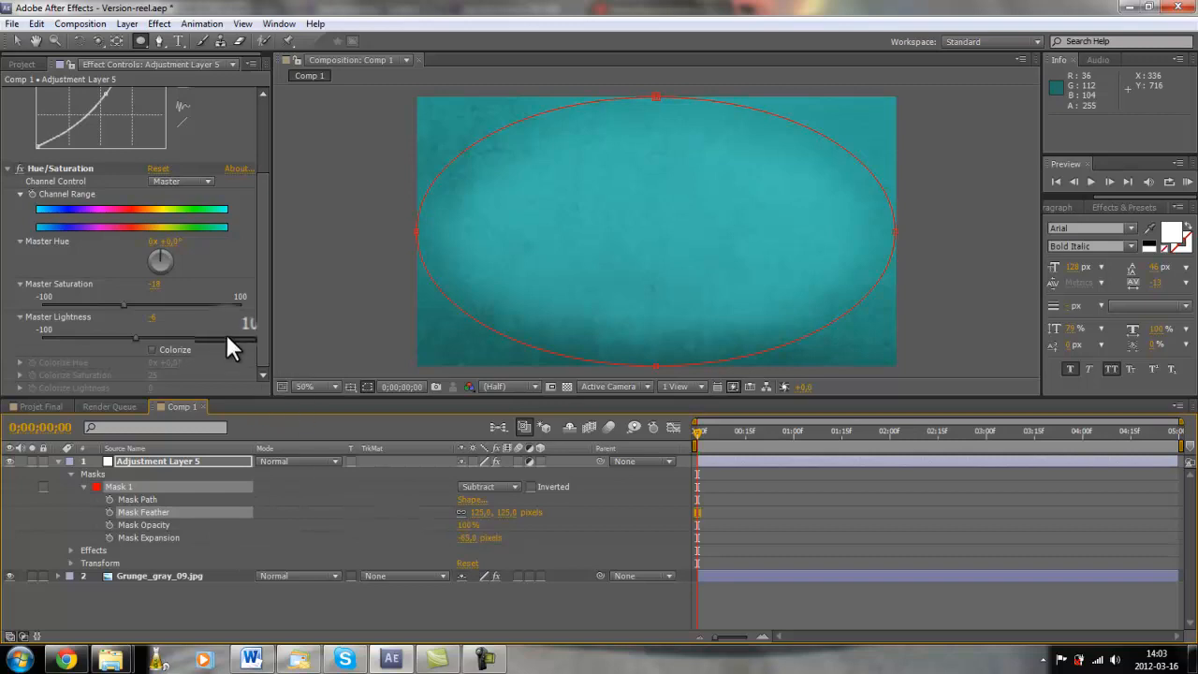
# Step: Set Master Saturation to -32 and Master Lightness to -14, and raise the Mask Feather to about 166 pixels
pyautogui.moveTo(124, 305); pyautogui.dragTo(126, 335)
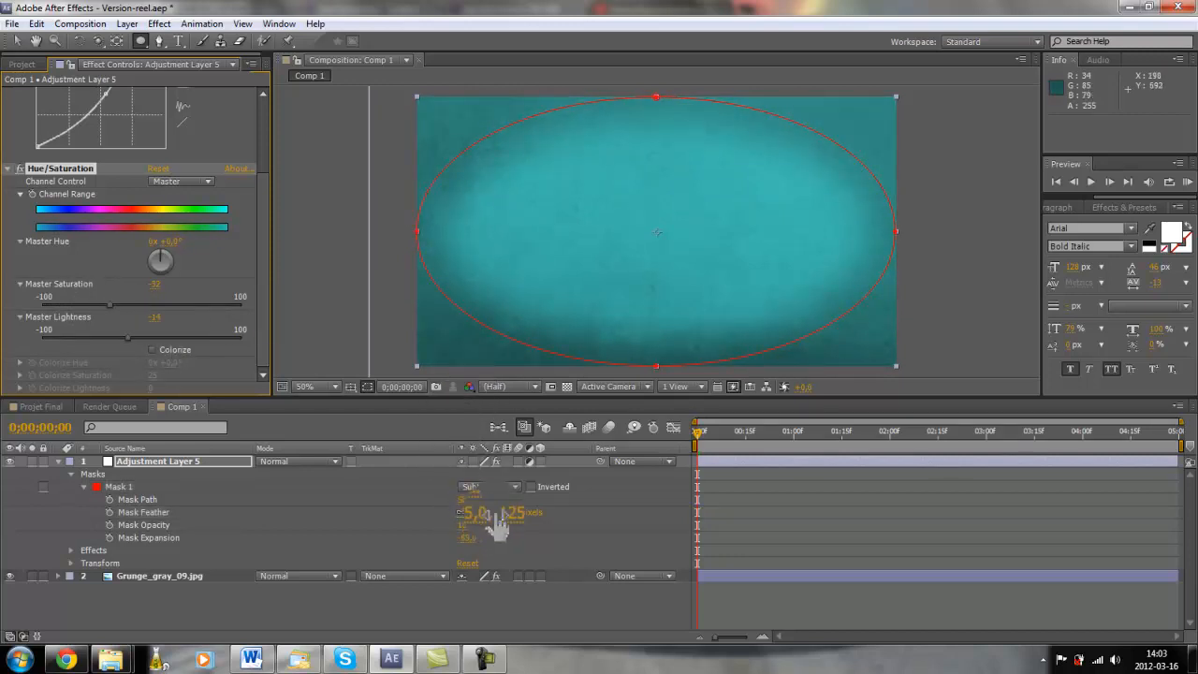
pyautogui.moveTo(497, 520); pyautogui.dragTo(536, 509)
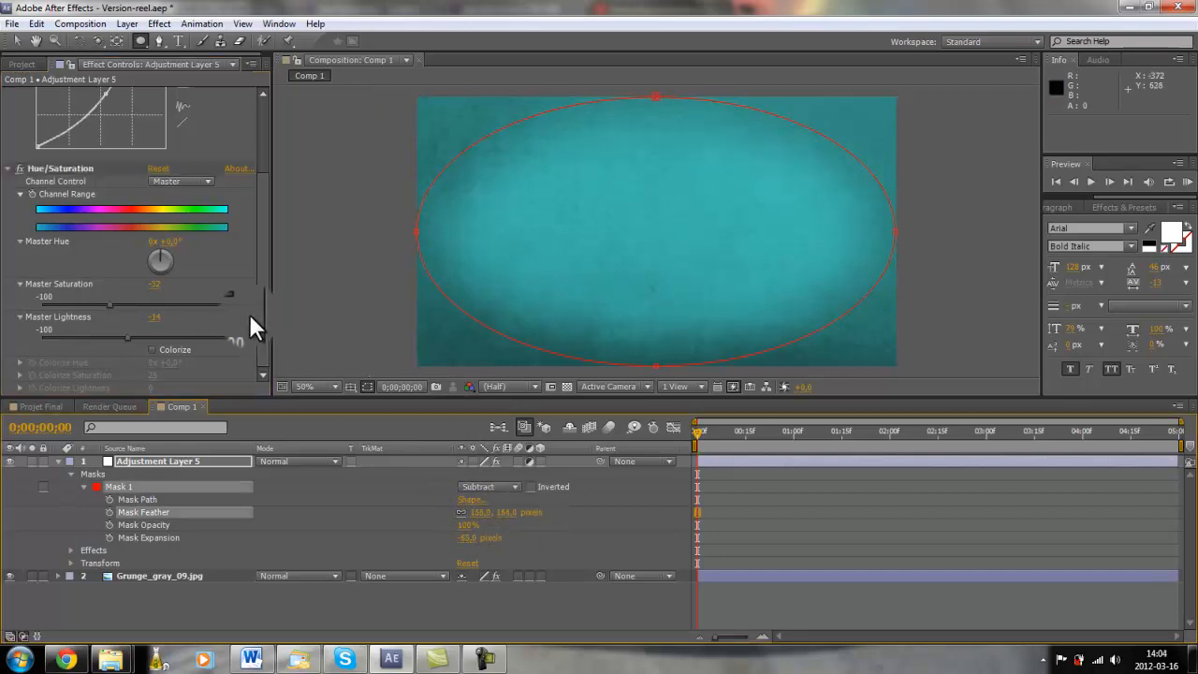
# Step: Reset the adjustment layer's RGB curve to a straight line and bend its middle down to about a third of the graph's height
pyautogui.moveTo(257, 314); pyautogui.dragTo(257, 187)
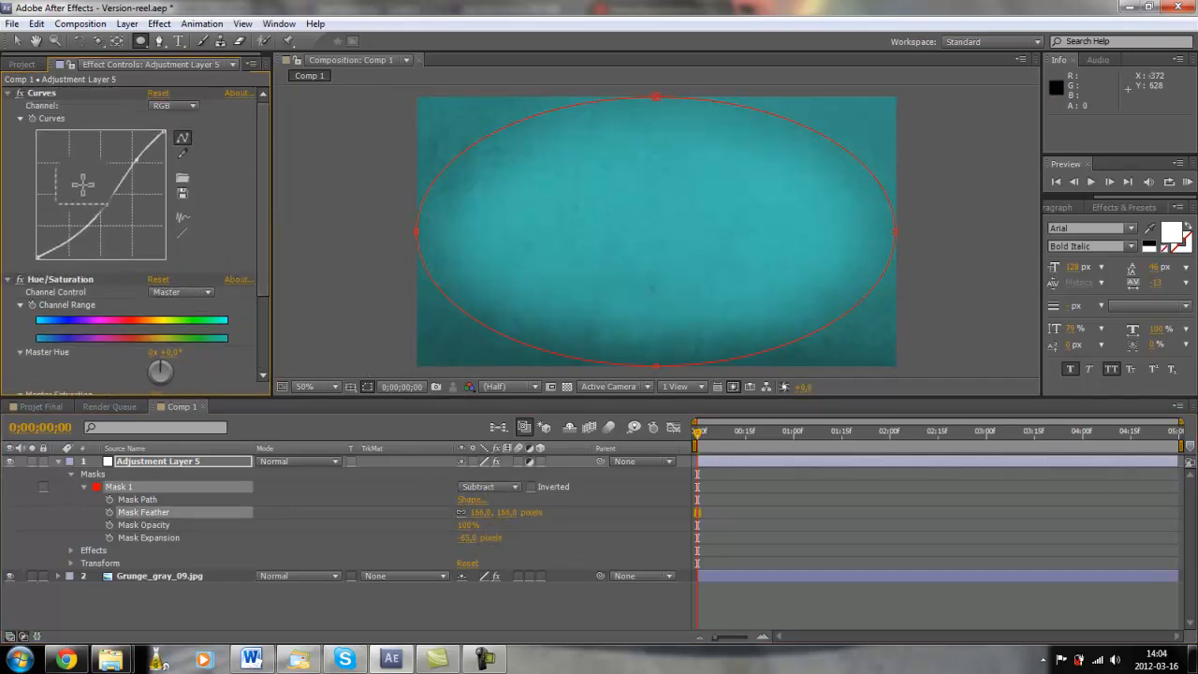
pyautogui.moveTo(82, 185); pyautogui.dragTo(114, 216)
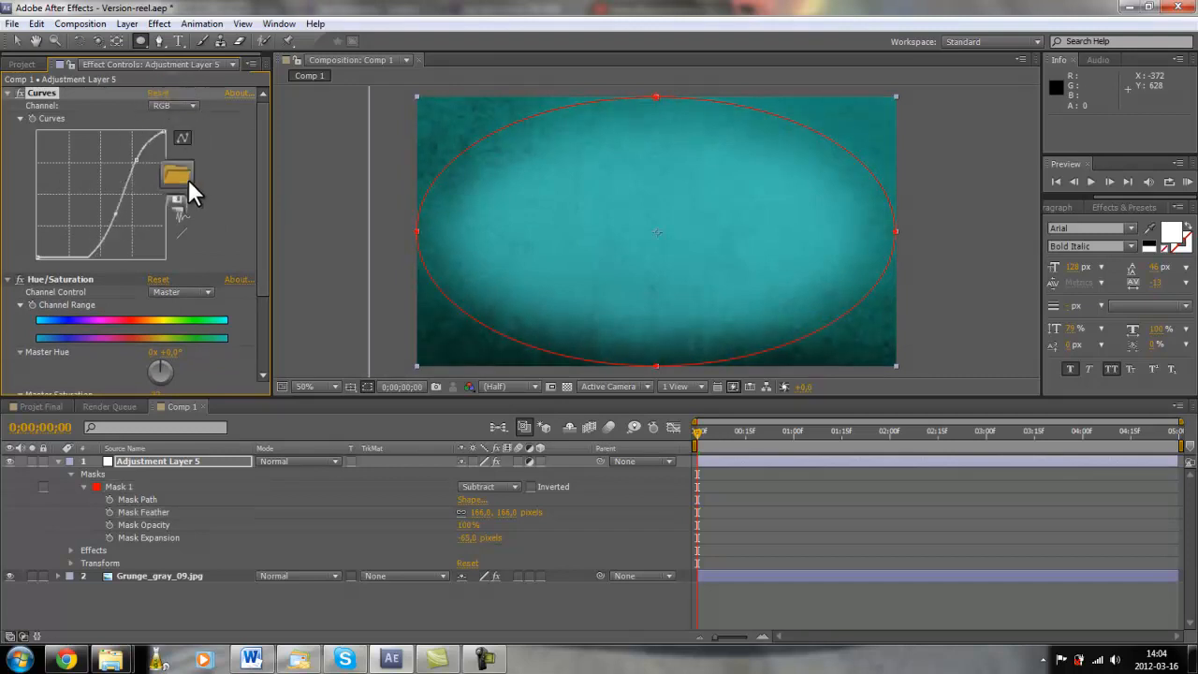
pyautogui.click(182, 229)
pyautogui.moveTo(103, 192); pyautogui.dragTo(102, 218)
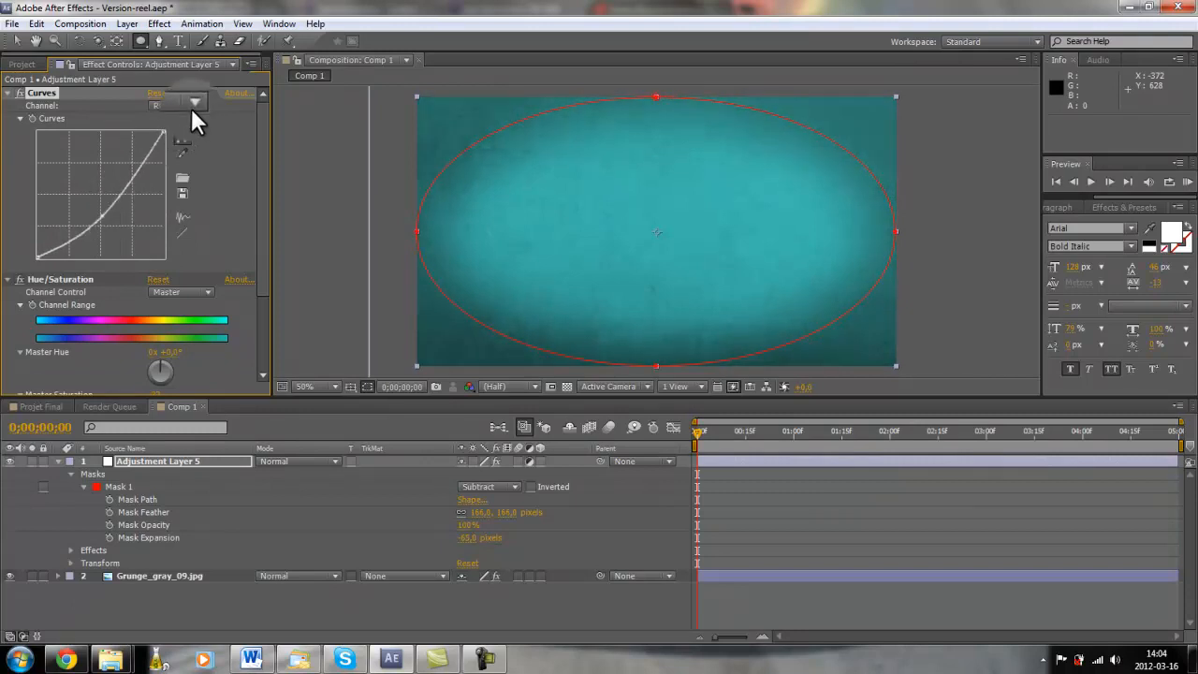
# Step: Raise the middle of the Blue channel curve slightly and lift its shadow end to tint the vignette blue
pyautogui.click(191, 105)
pyautogui.click(183, 172)
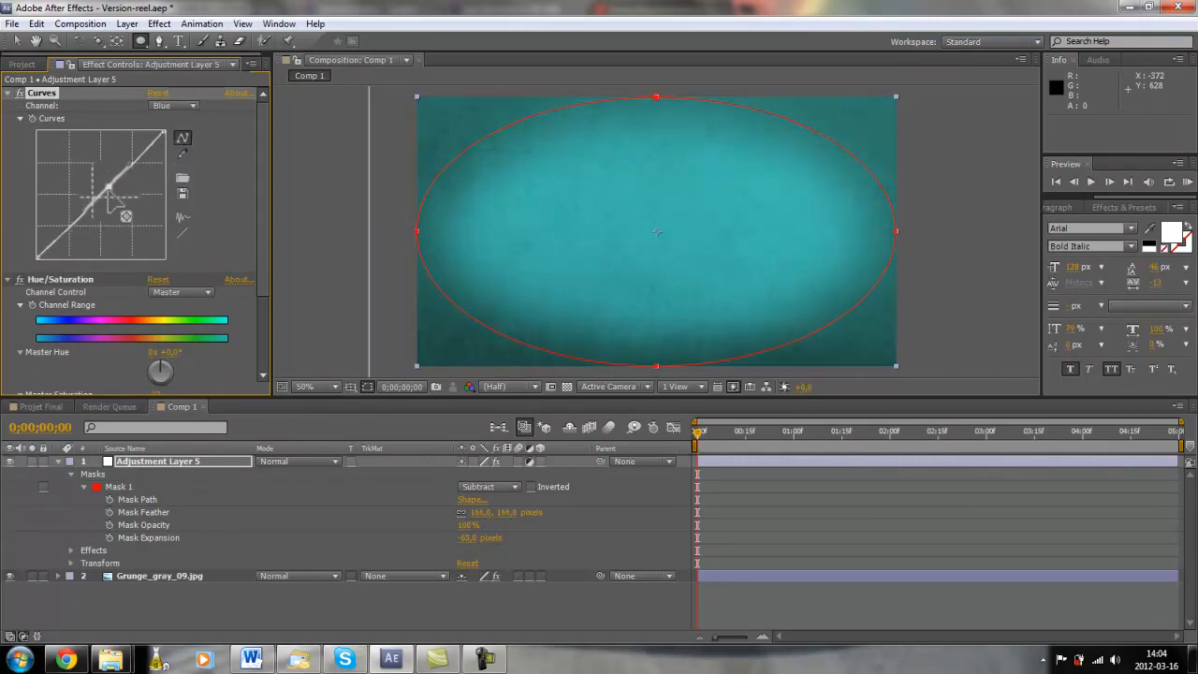
pyautogui.moveTo(107, 187); pyautogui.dragTo(182, 522)
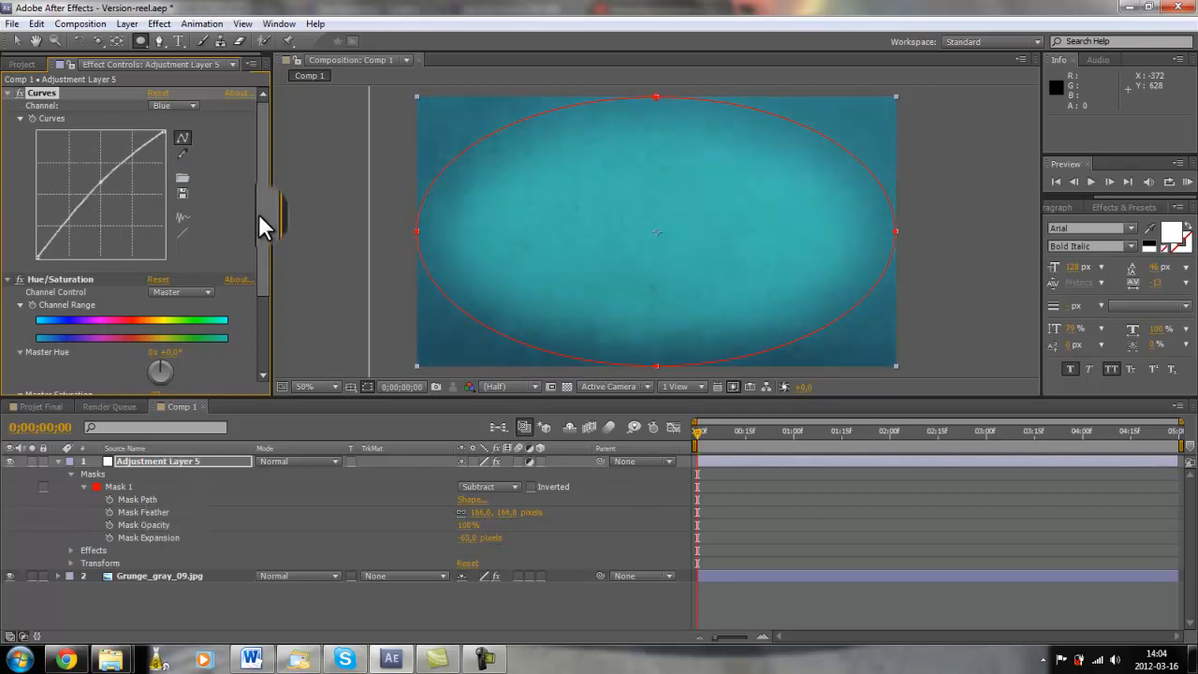
pyautogui.moveTo(102, 190); pyautogui.dragTo(58, 227)
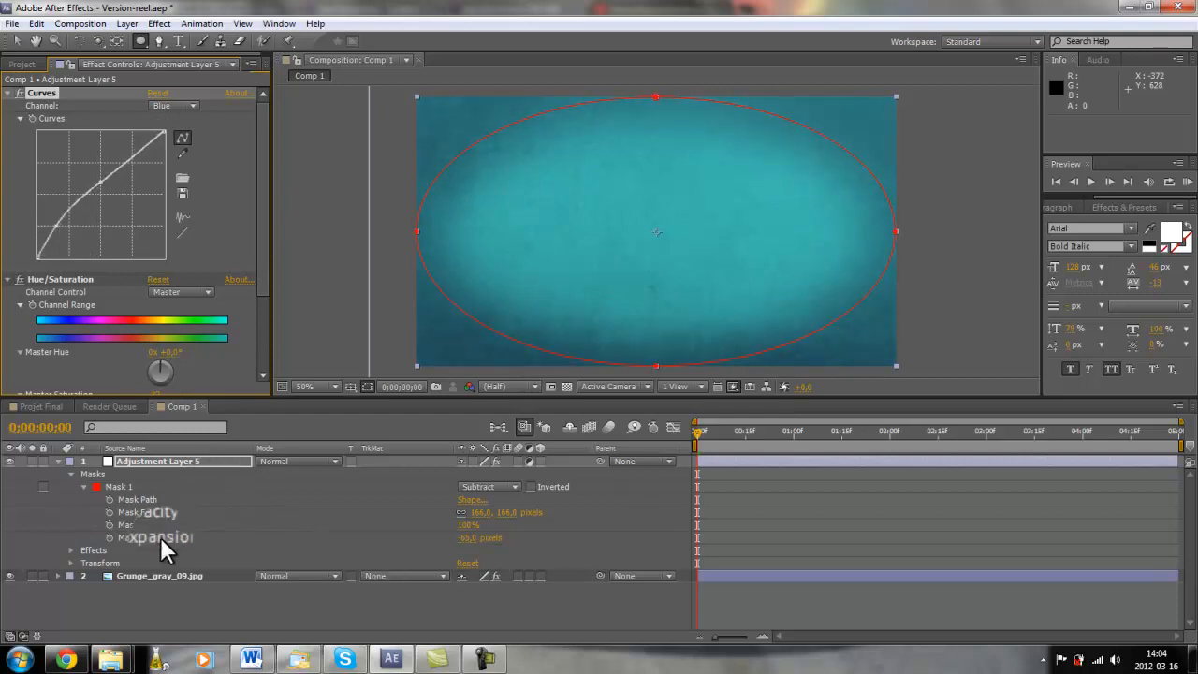
# Step: Set the adjustment layer's Master Hue to 13°, Master Saturation to 58 and Master Lightness to -18, then deselect the layer
pyautogui.moveTo(260, 280); pyautogui.dragTo(259, 353)
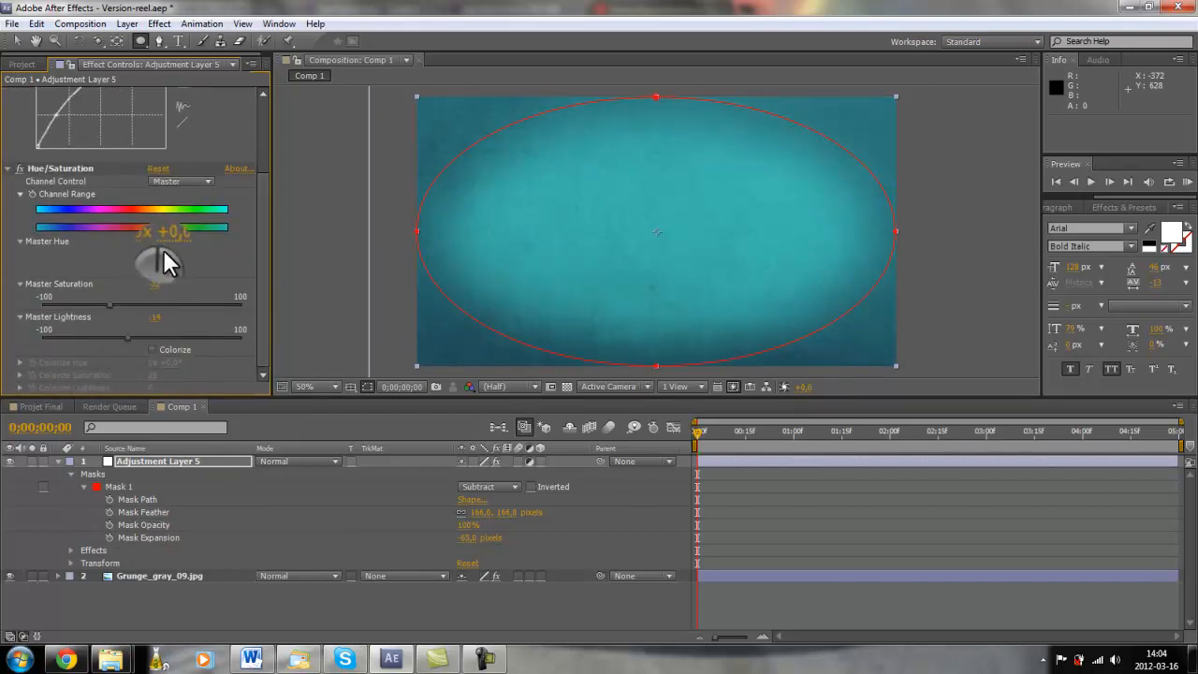
pyautogui.moveTo(163, 251); pyautogui.dragTo(141, 284)
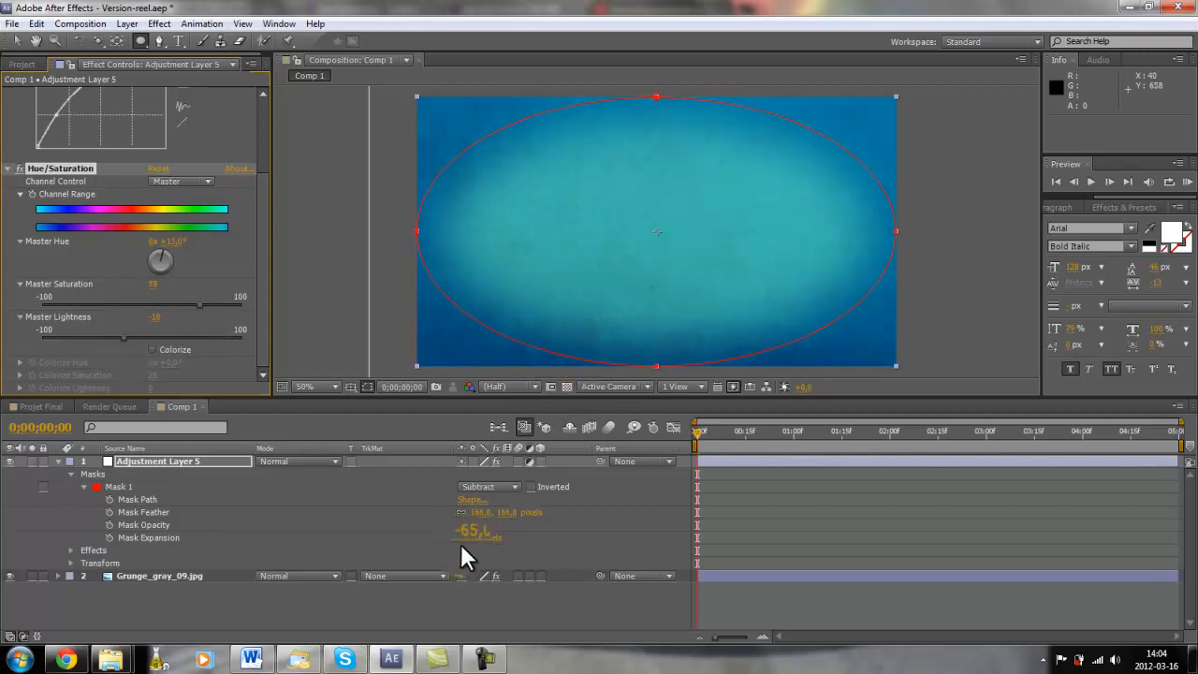
pyautogui.click(419, 610)
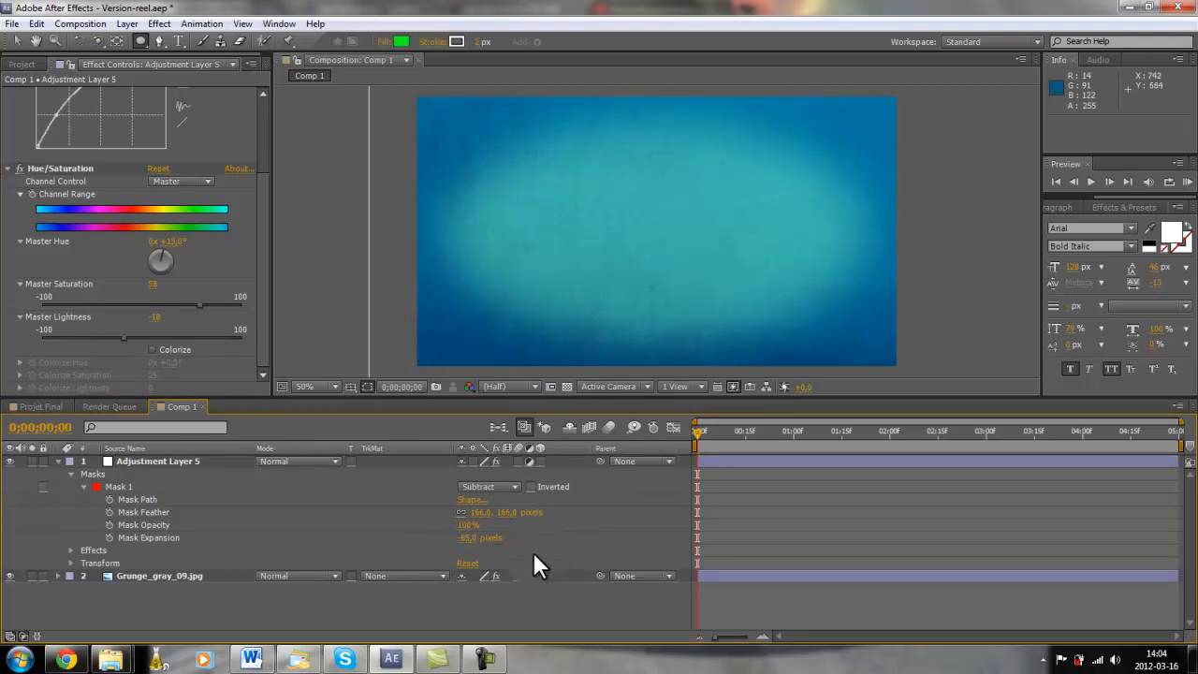
# Step: Set Mask 1's feather to 200 pixels and close the layer view to return to the composition
pyautogui.click(506, 513)
pyautogui.write('200')
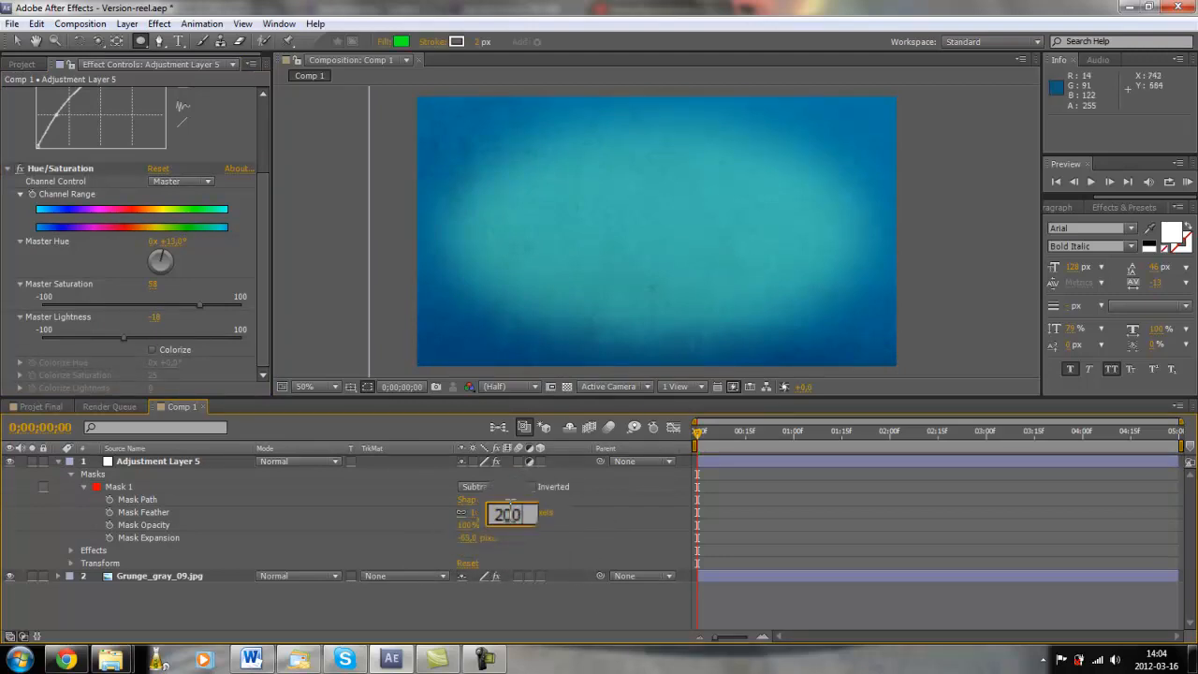
pyautogui.press('Return')
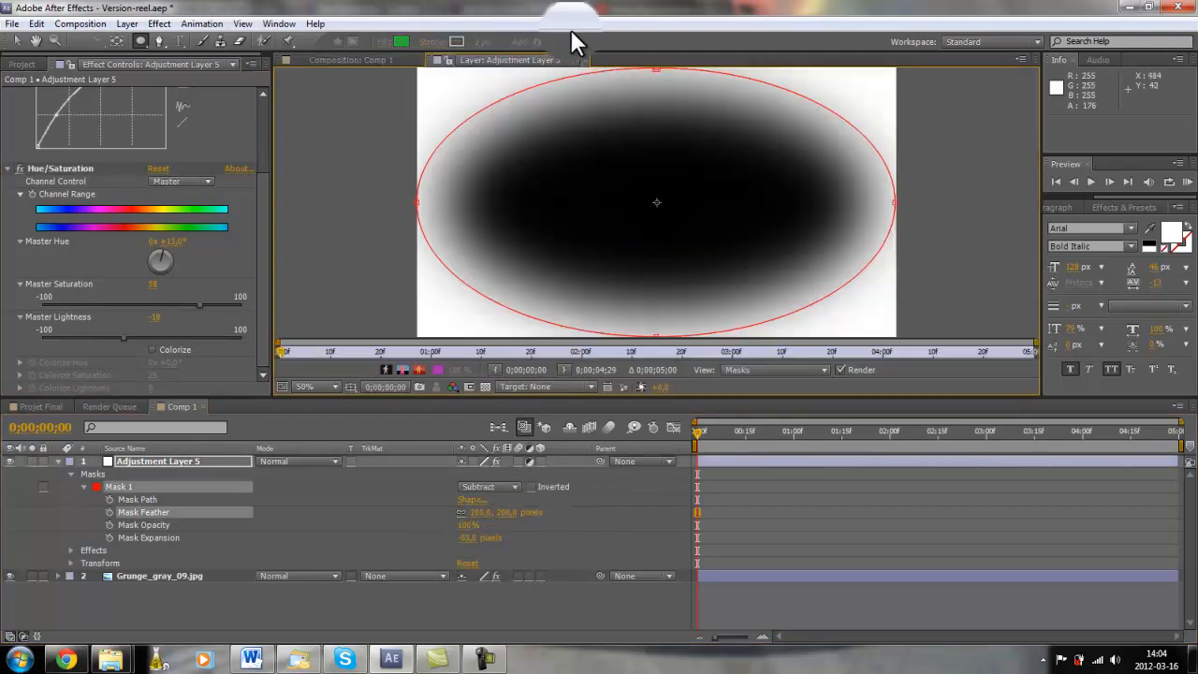
pyautogui.click(587, 60)
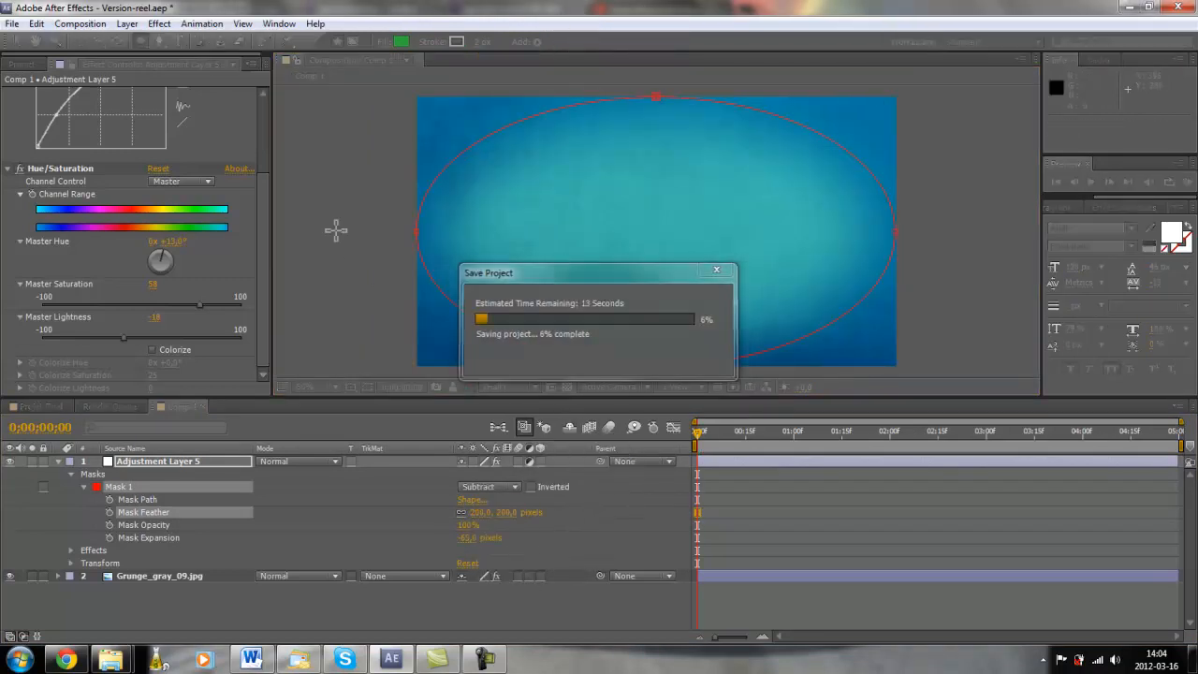
# Step: Collapse the adjustment layer's properties and deselect the layer
pyautogui.click(218, 460)
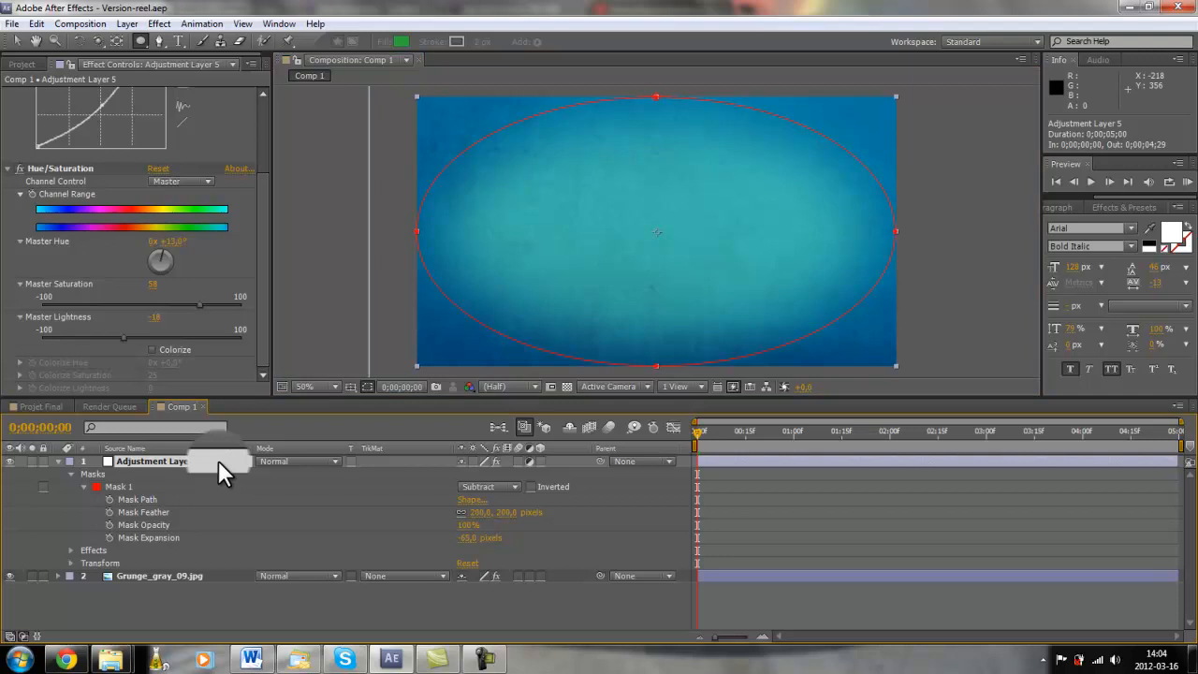
pyautogui.hotkey('ctrl', '`')
pyautogui.click(224, 550)
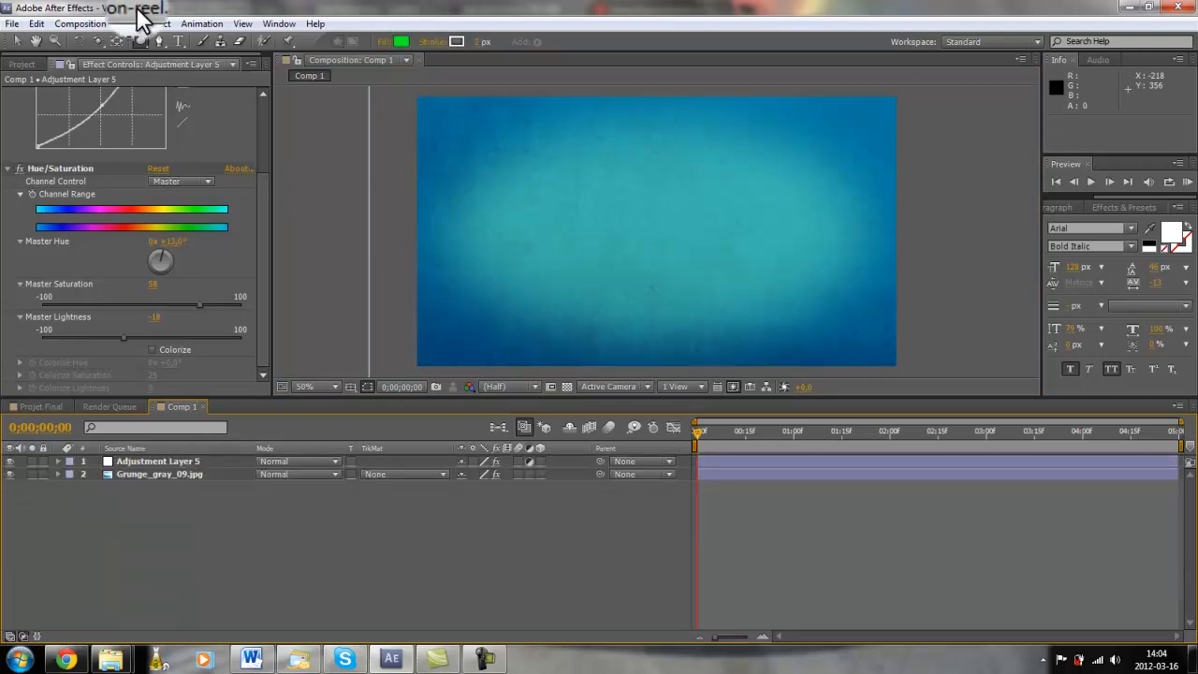
# Step: Add a white text layer reading "ANIMATION MAX" and position it at about 630, 388 in the middle of the composition
pyautogui.click(180, 42)
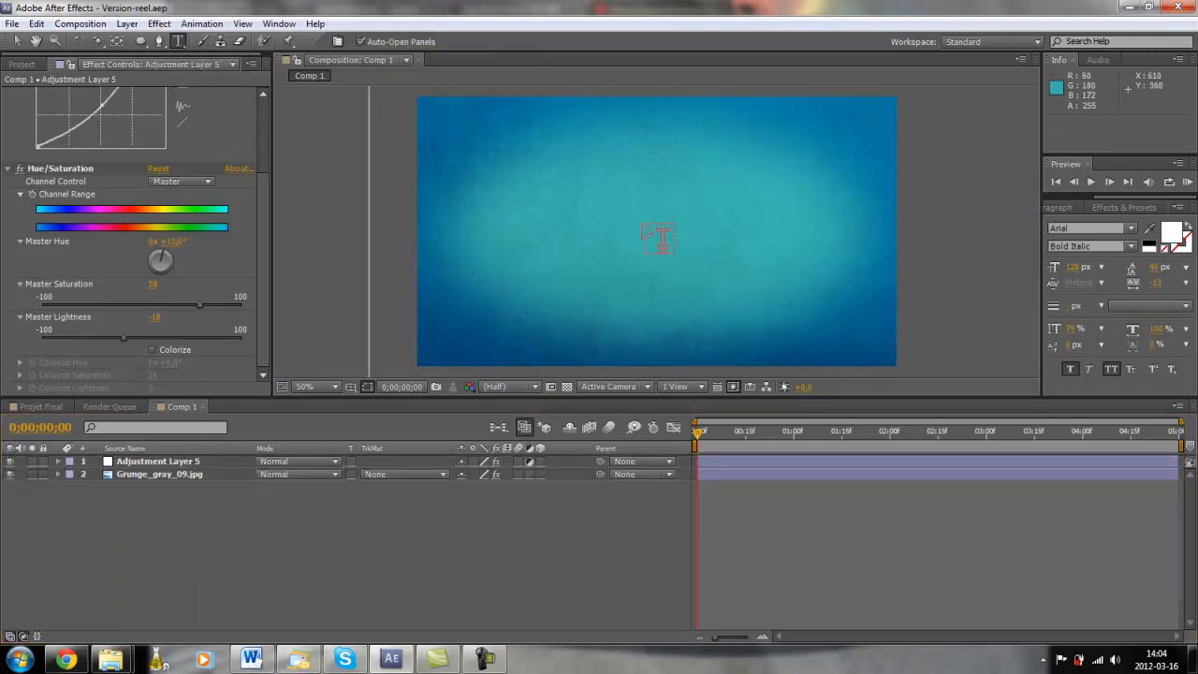
pyautogui.click(666, 258)
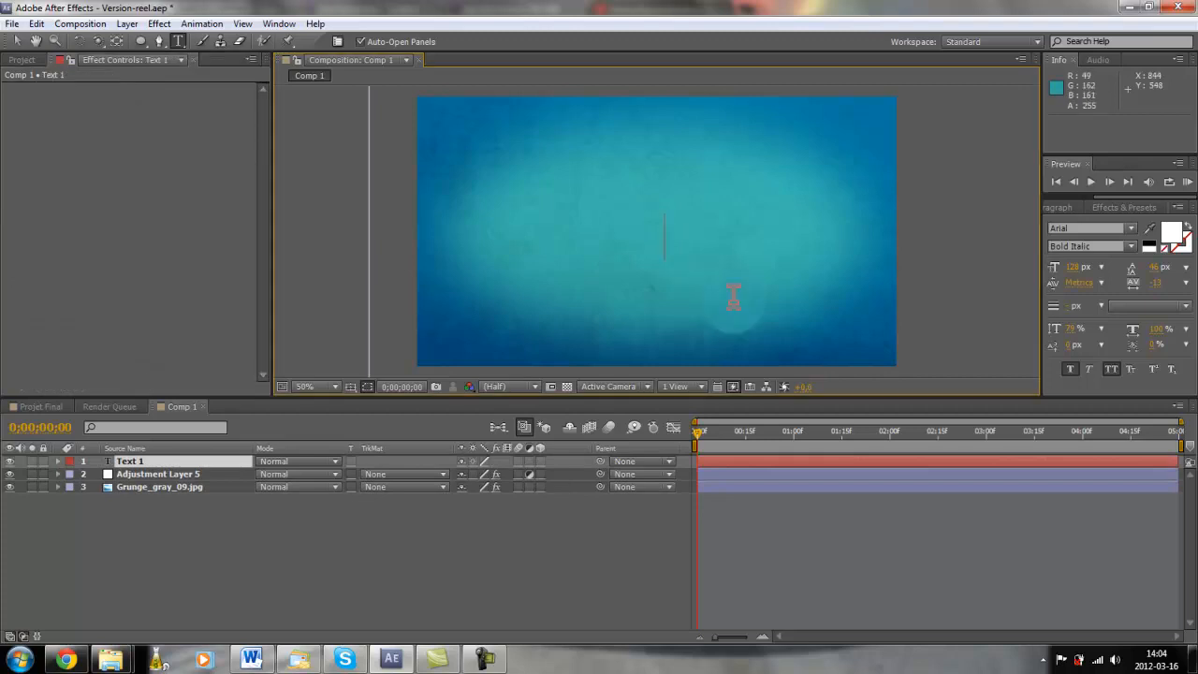
pyautogui.write('IMATION MAX')
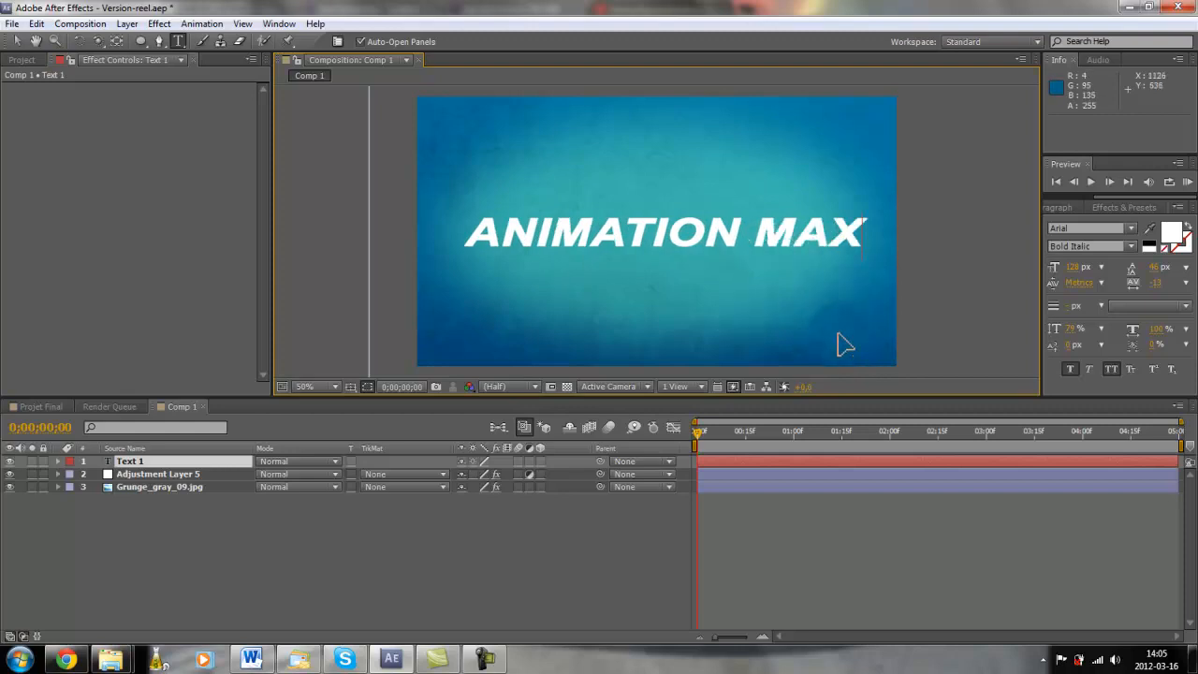
pyautogui.moveTo(837, 343); pyautogui.dragTo(829, 340)
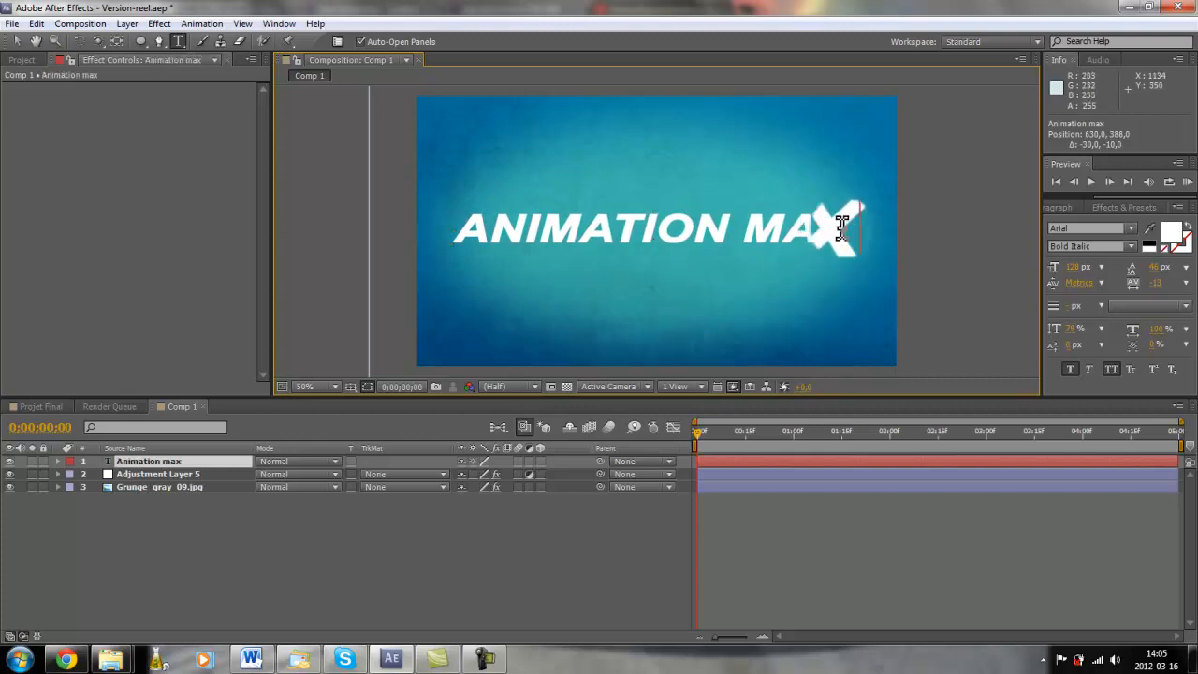
pyautogui.moveTo(831, 226); pyautogui.dragTo(851, 229)
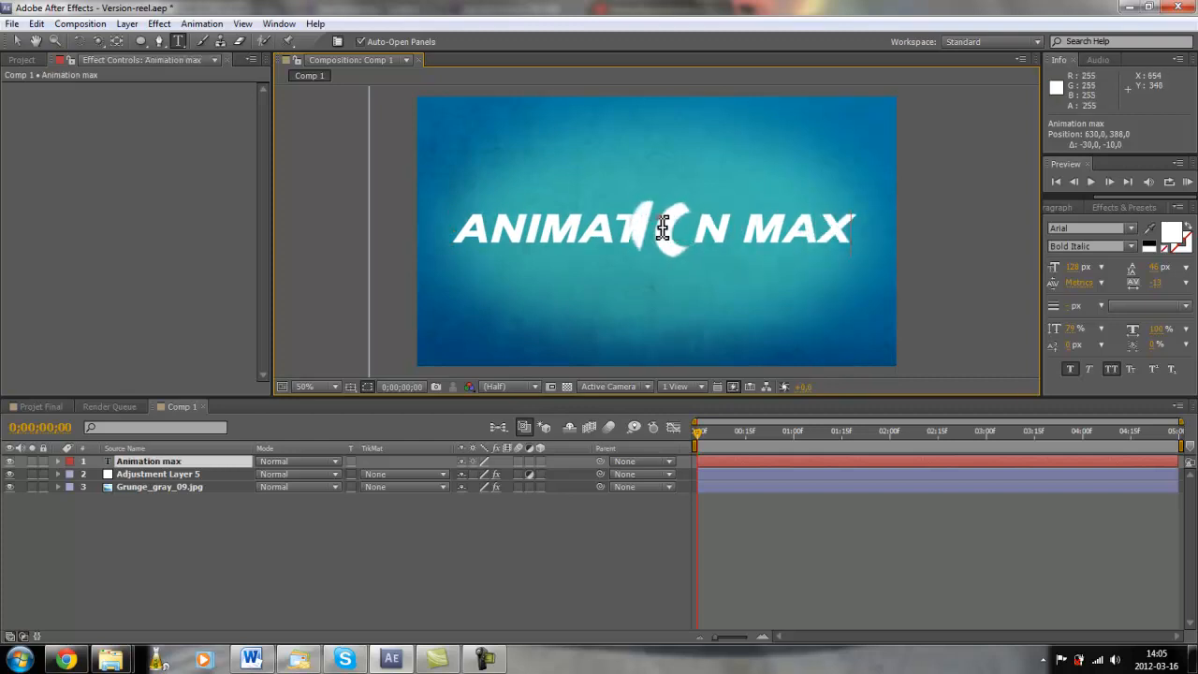
pyautogui.click(502, 541)
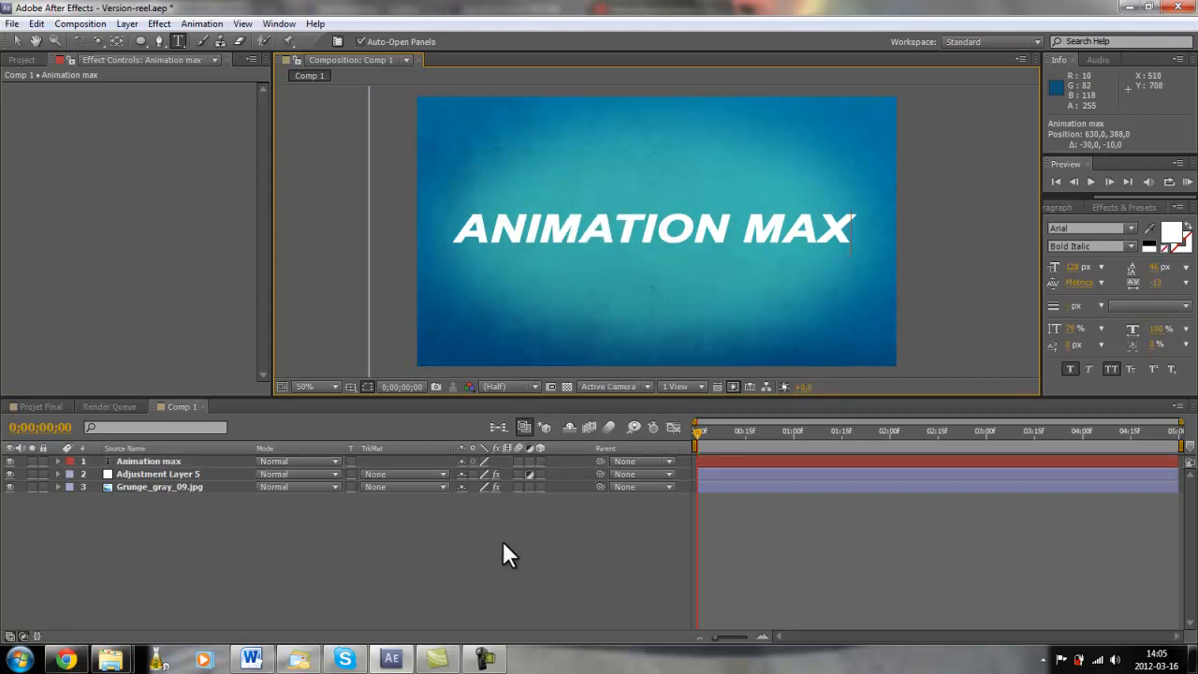
pyautogui.press('v')
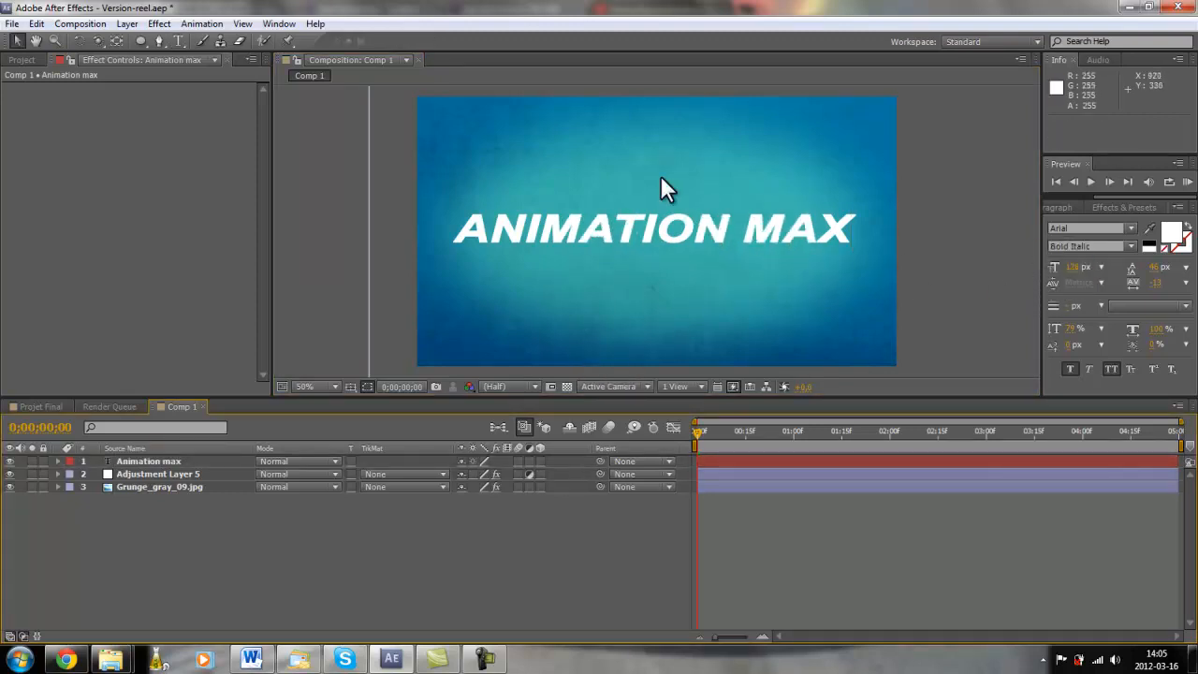
pyautogui.click(1079, 228)
pyautogui.scroll(-5, 1079, 228)
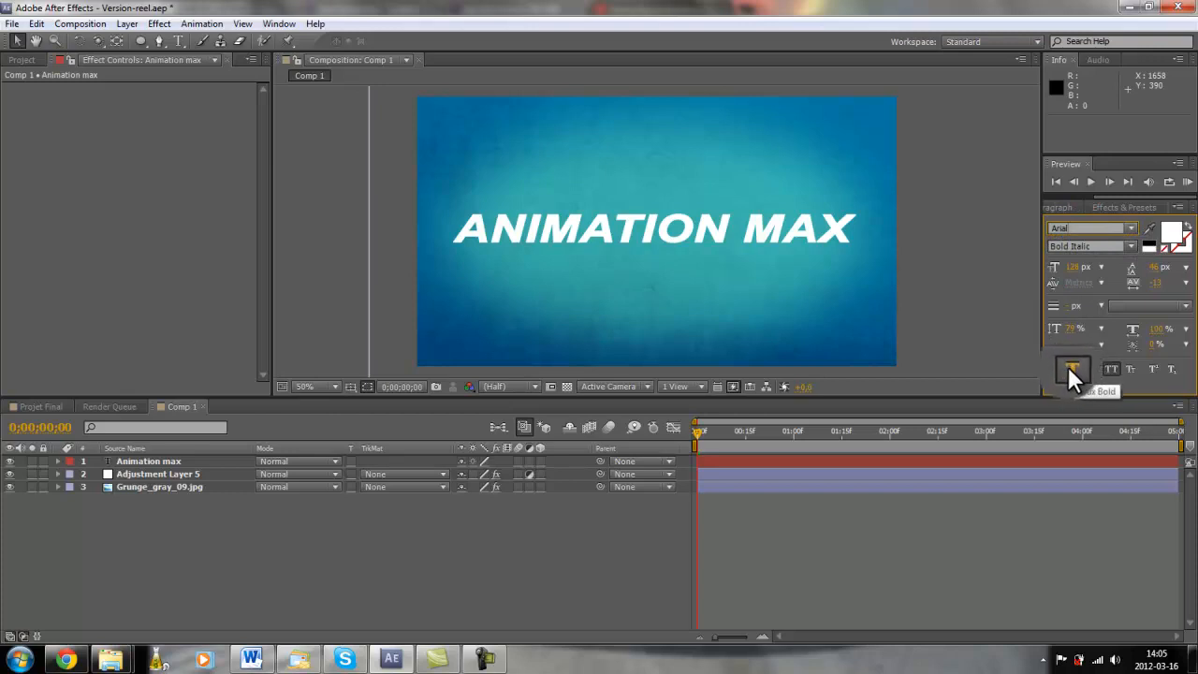
pyautogui.click(1109, 369)
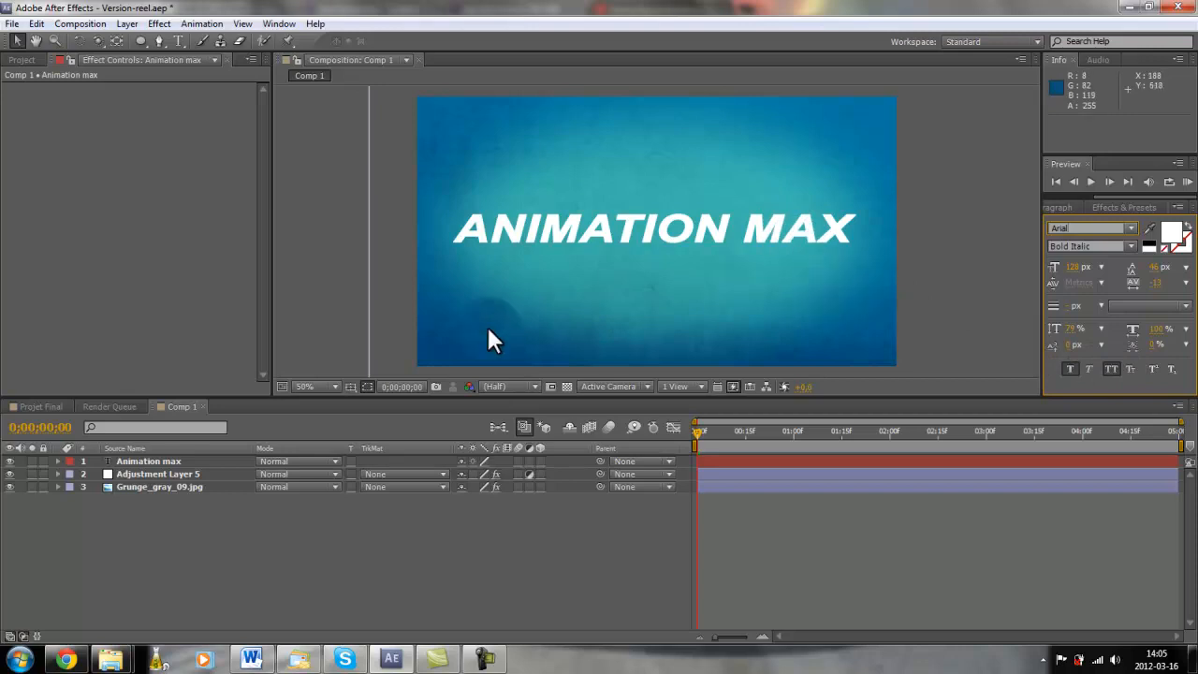
pyautogui.click(144, 432)
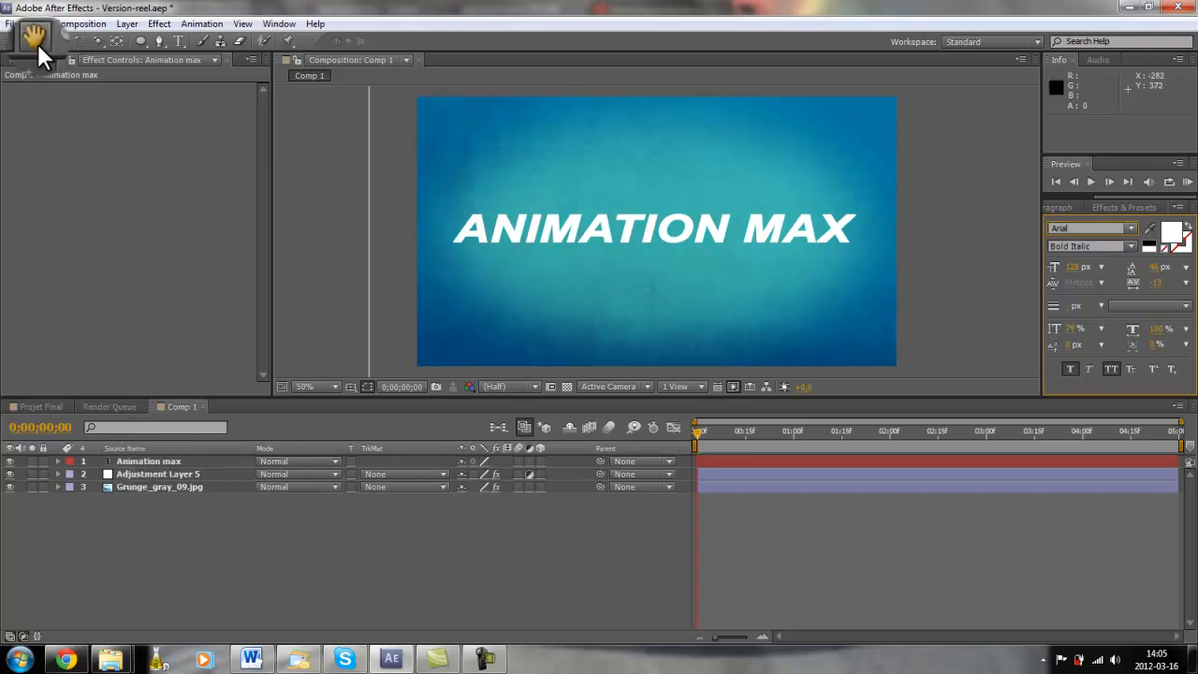
# Step: Add a two-node camera with the default settings to the composition and dismiss the 2D-layer warning
pyautogui.click(127, 23)
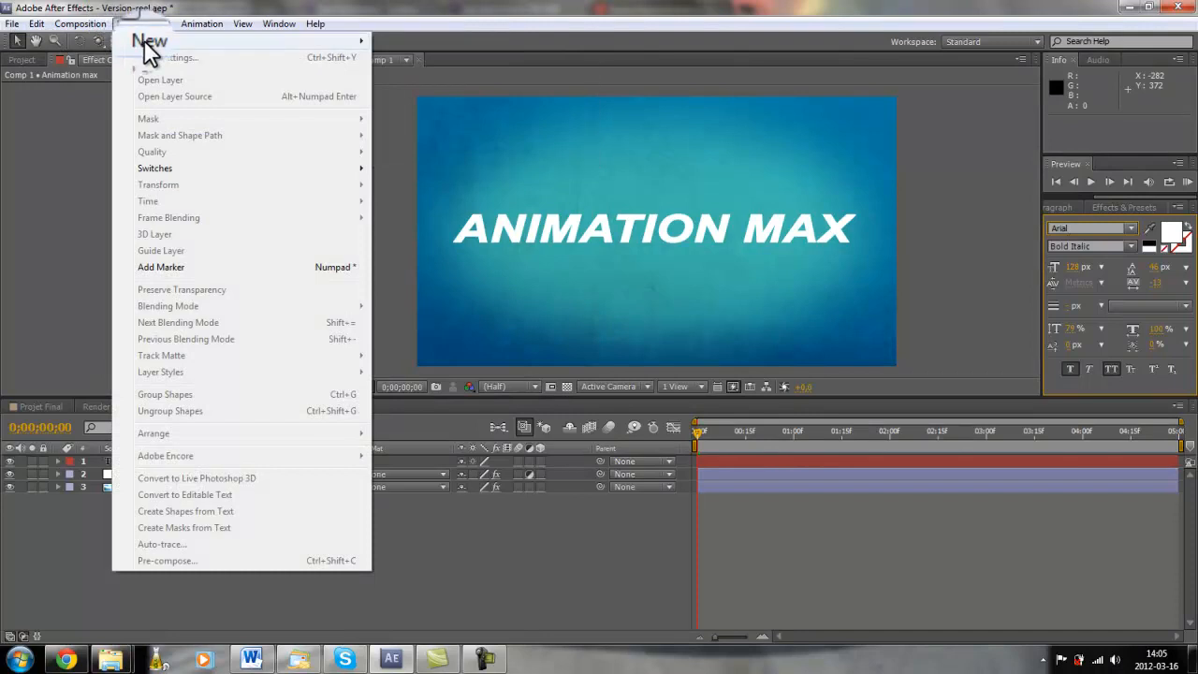
pyautogui.click(147, 41)
pyautogui.click(413, 92)
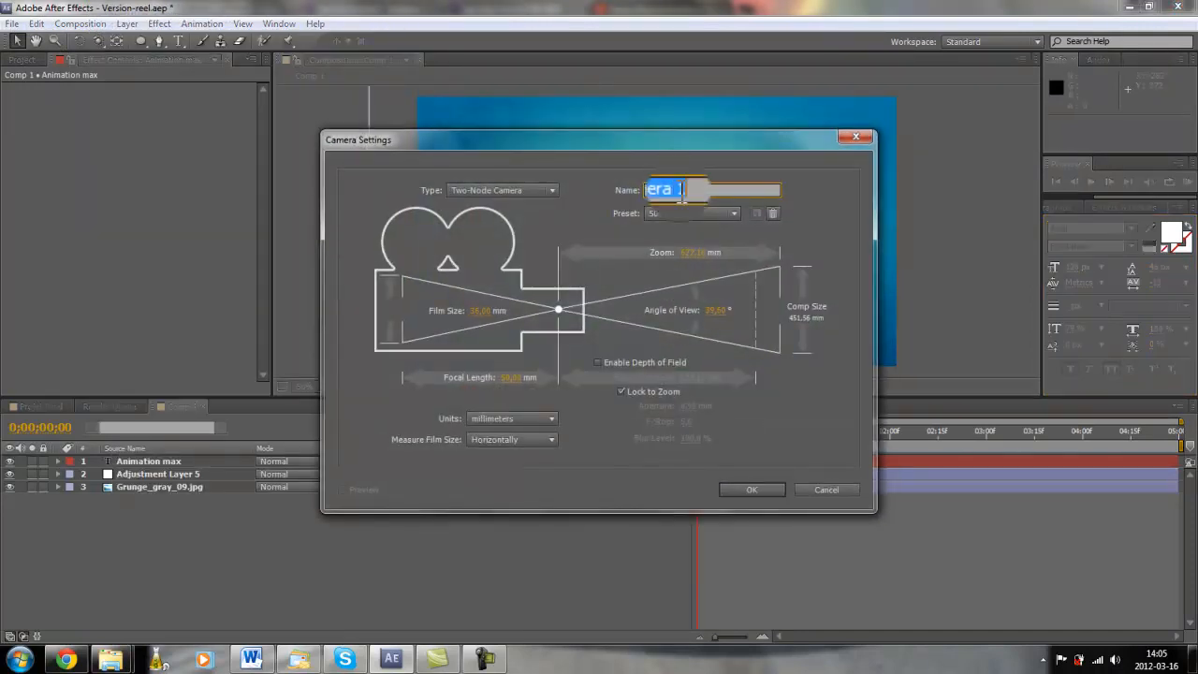
pyautogui.click(767, 488)
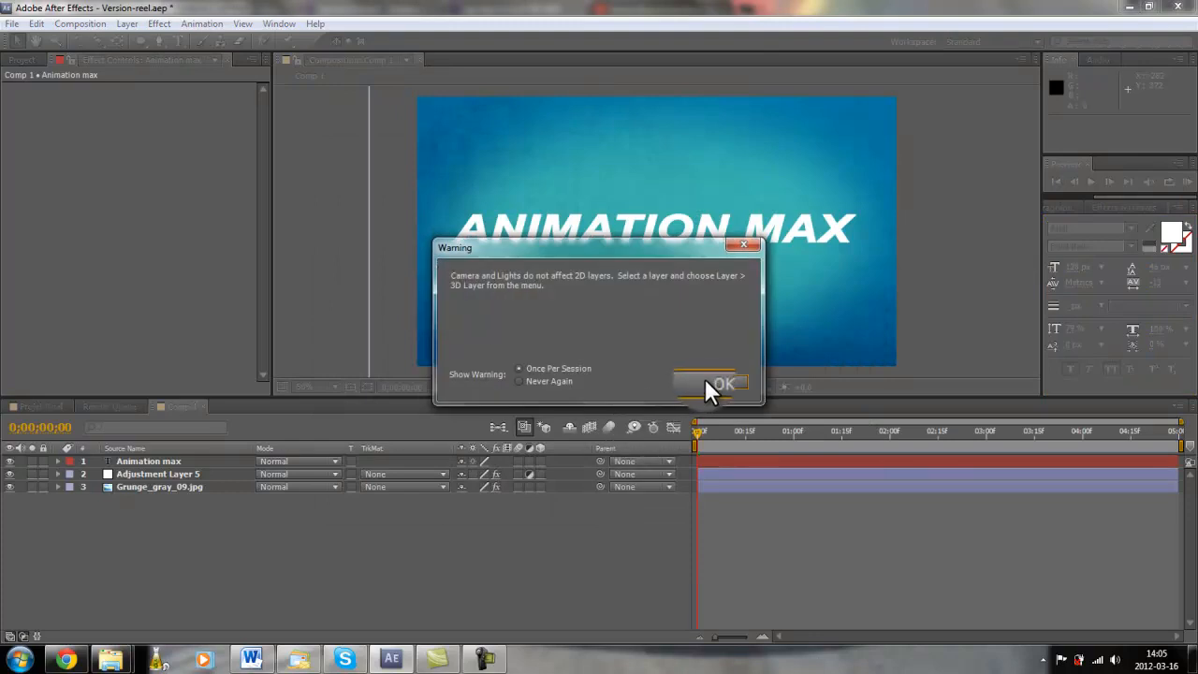
pyautogui.click(714, 383)
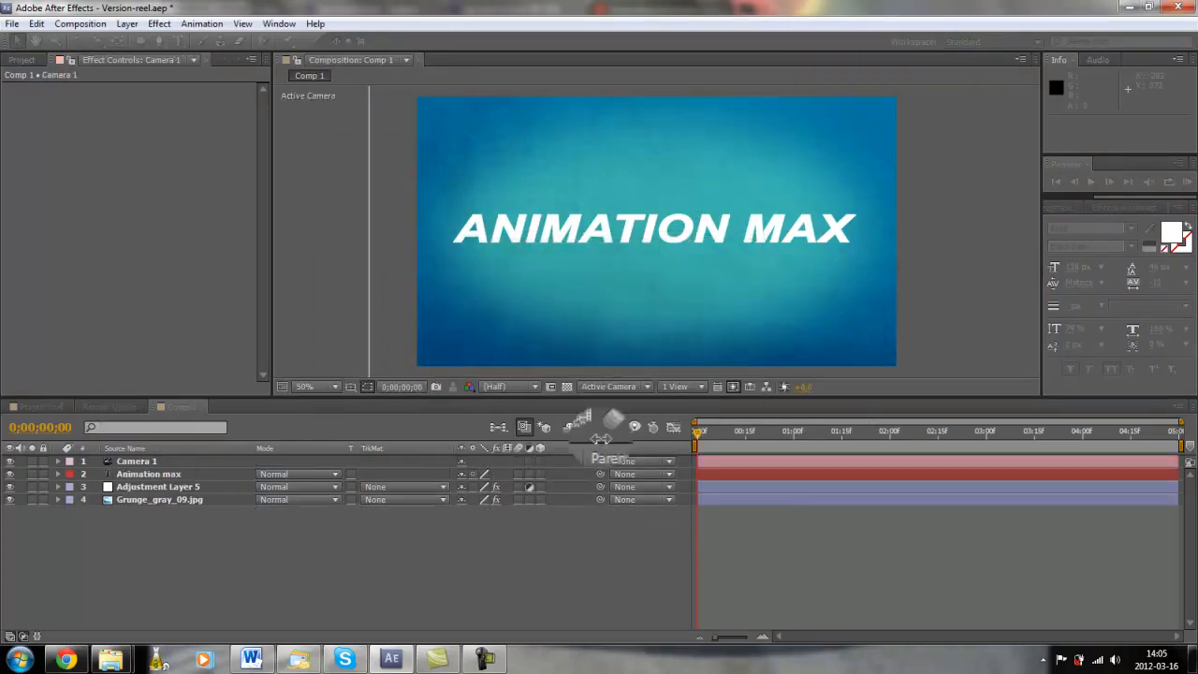
# Step: Make the title and Grunge_gray_09.jpg 3D layers, and pull the title toward the camera to a Z position of about -152
pyautogui.click(540, 472)
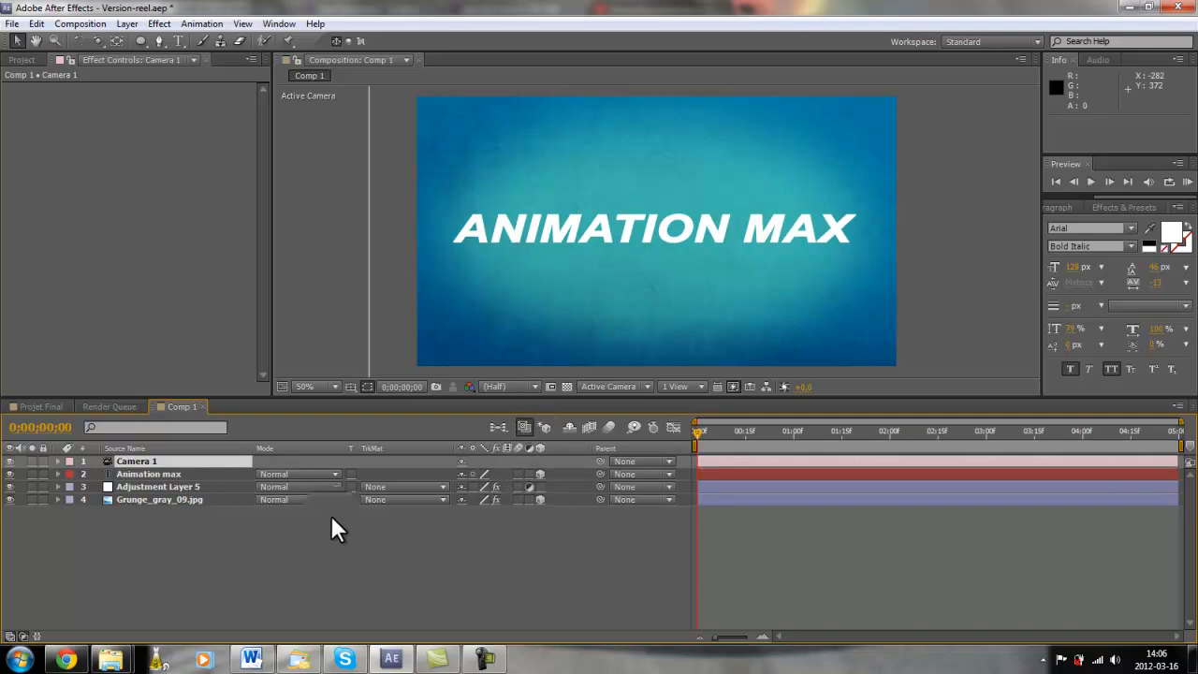
pyautogui.click(144, 475)
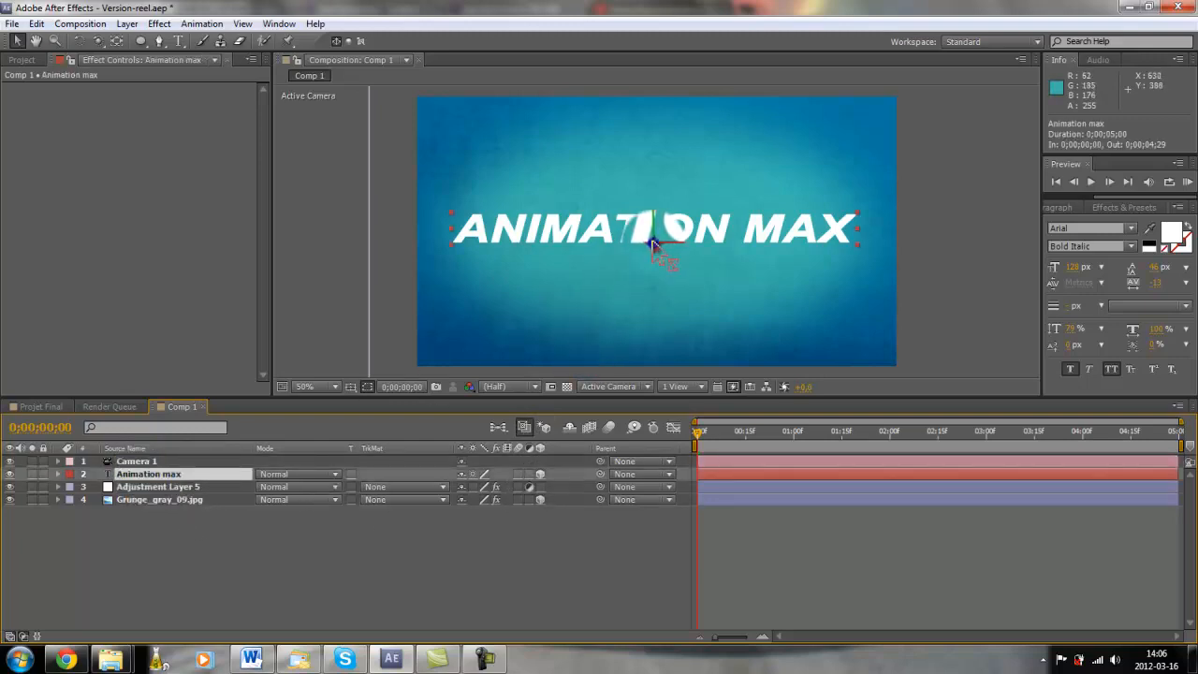
pyautogui.moveTo(652, 243); pyautogui.dragTo(655, 285)
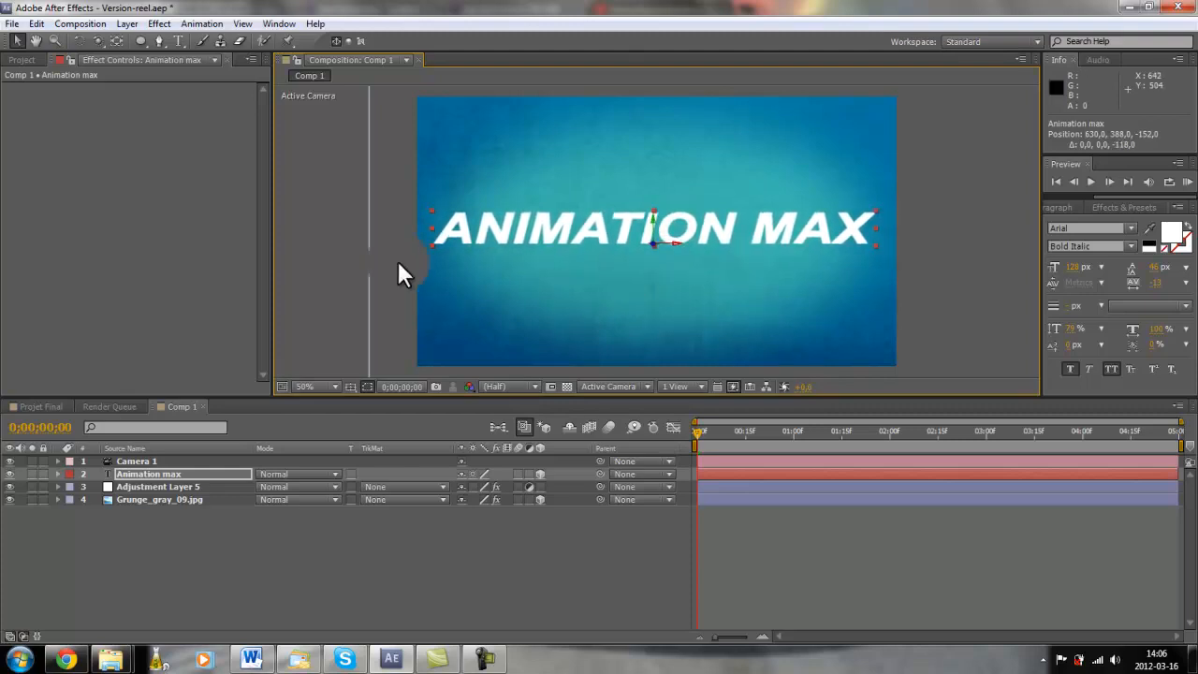
# Step: Add Splatter_16.jpg from the project footage to the centre of the composition, above all other layers
pyautogui.moveTo(28, 59); pyautogui.dragTo(34, 64)
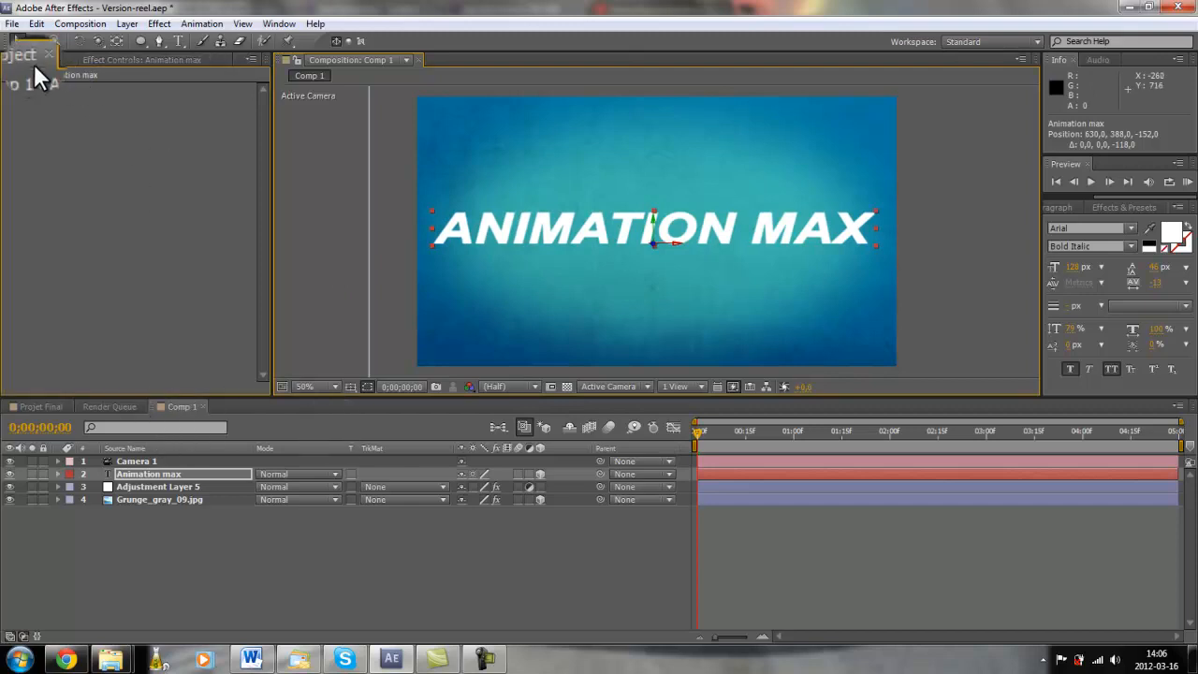
pyautogui.moveTo(101, 190); pyautogui.dragTo(99, 190)
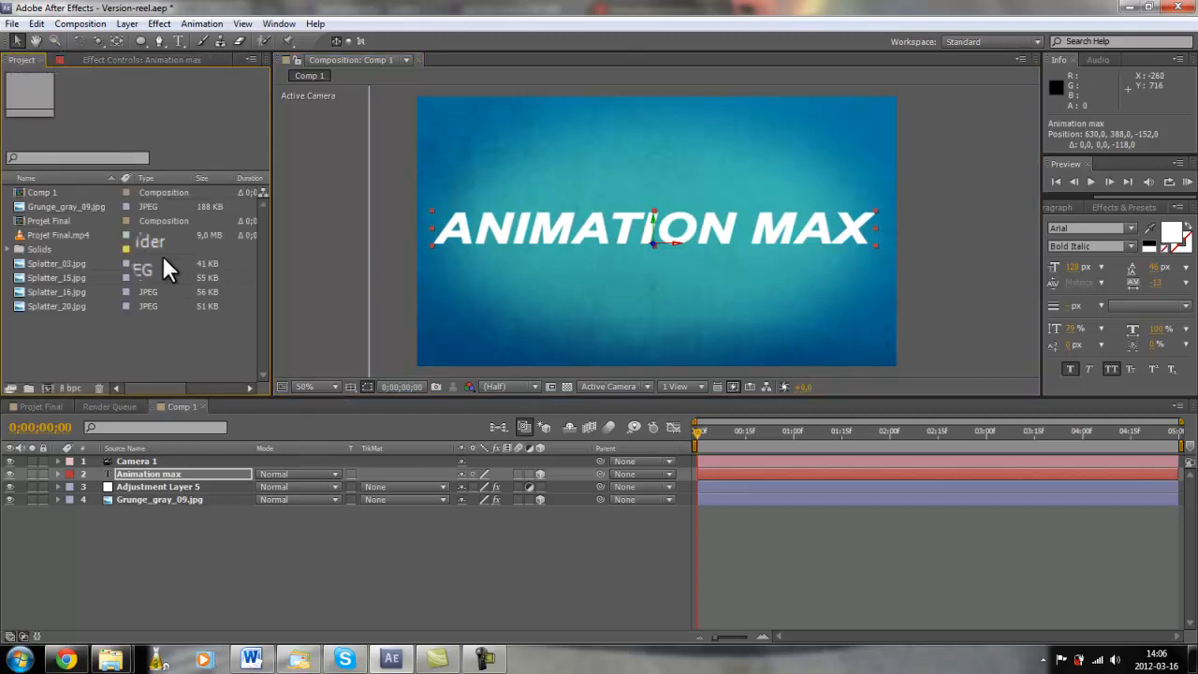
pyautogui.click(60, 262)
pyautogui.click(60, 276)
pyautogui.click(60, 291)
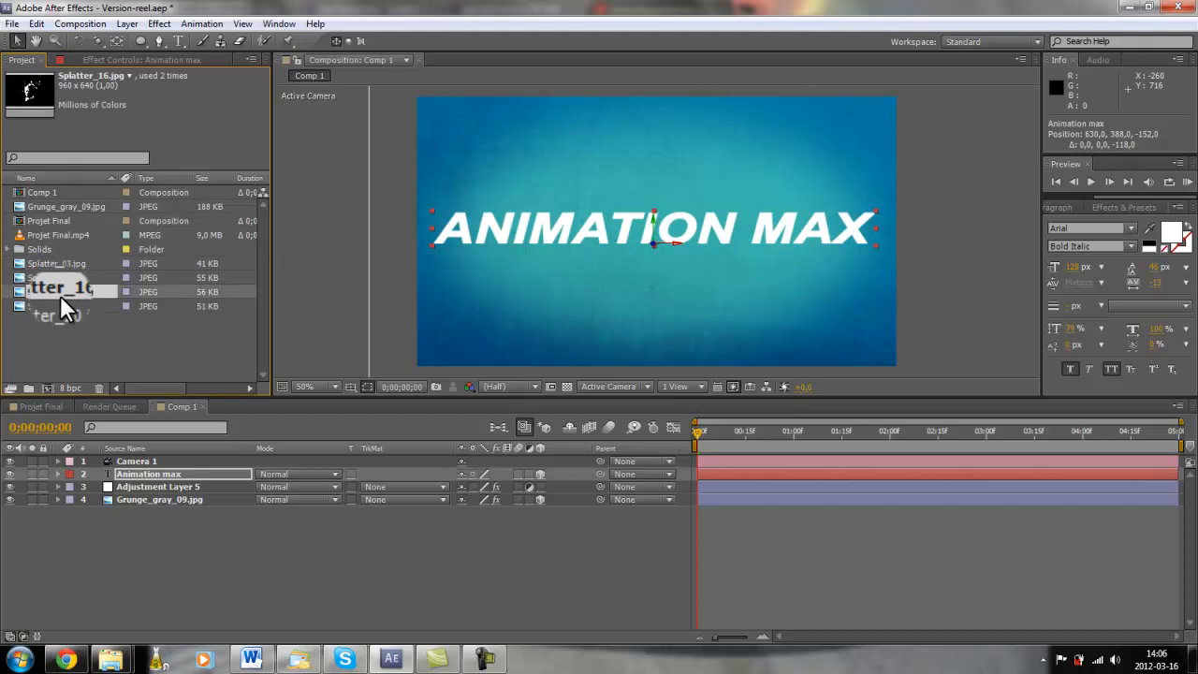
pyautogui.moveTo(60, 295); pyautogui.dragTo(656, 230)
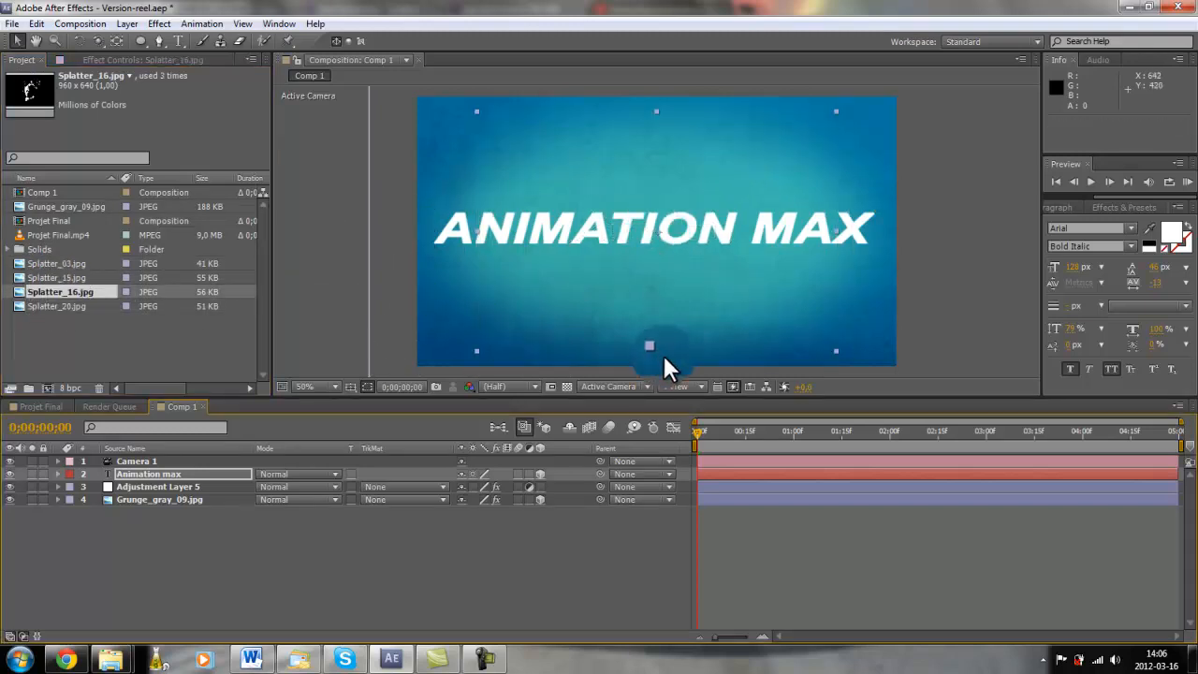
pyautogui.moveTo(664, 358); pyautogui.dragTo(604, 187)
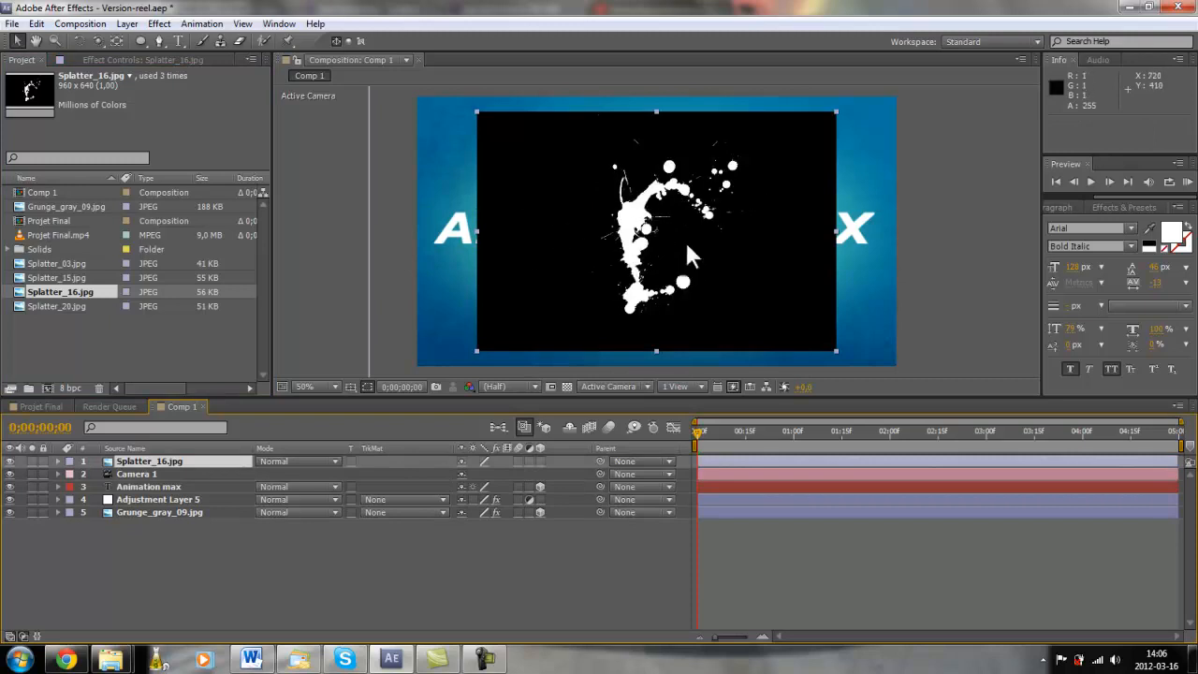
# Step: Check the splatter look in the Projet Final composition, apply Invert to Splatter_16.jpg in Comp 1 and set its blending mode to Multiply
pyautogui.moveTo(45, 399); pyautogui.dragTo(41, 403)
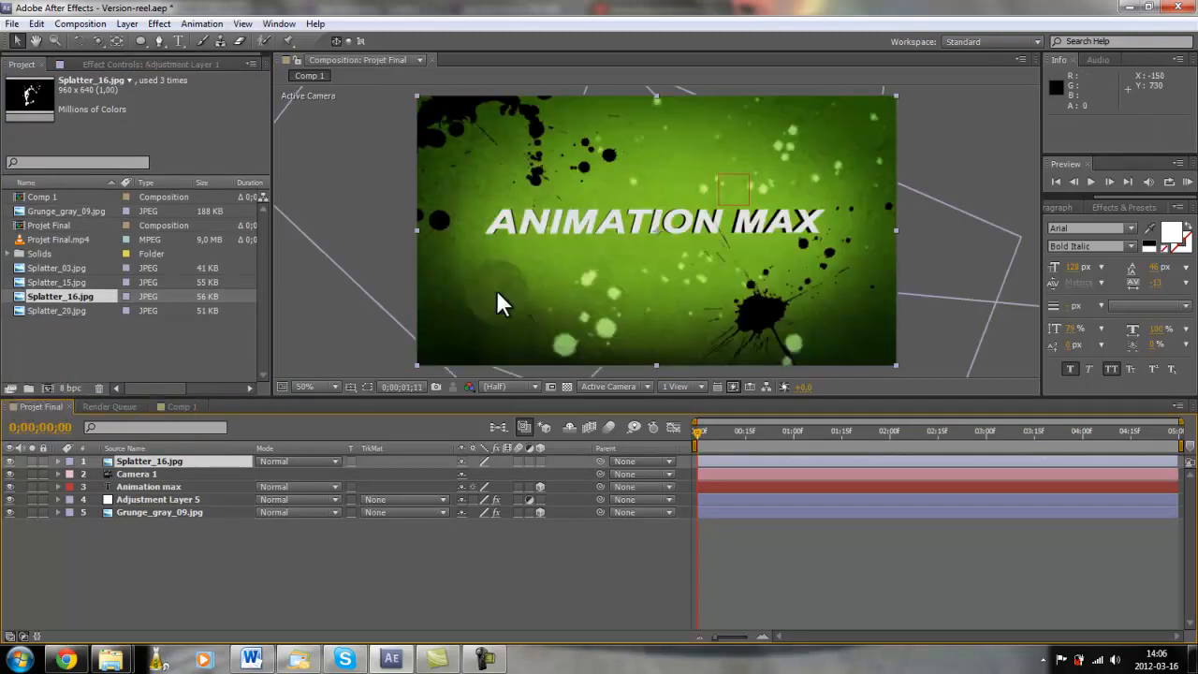
pyautogui.click(183, 406)
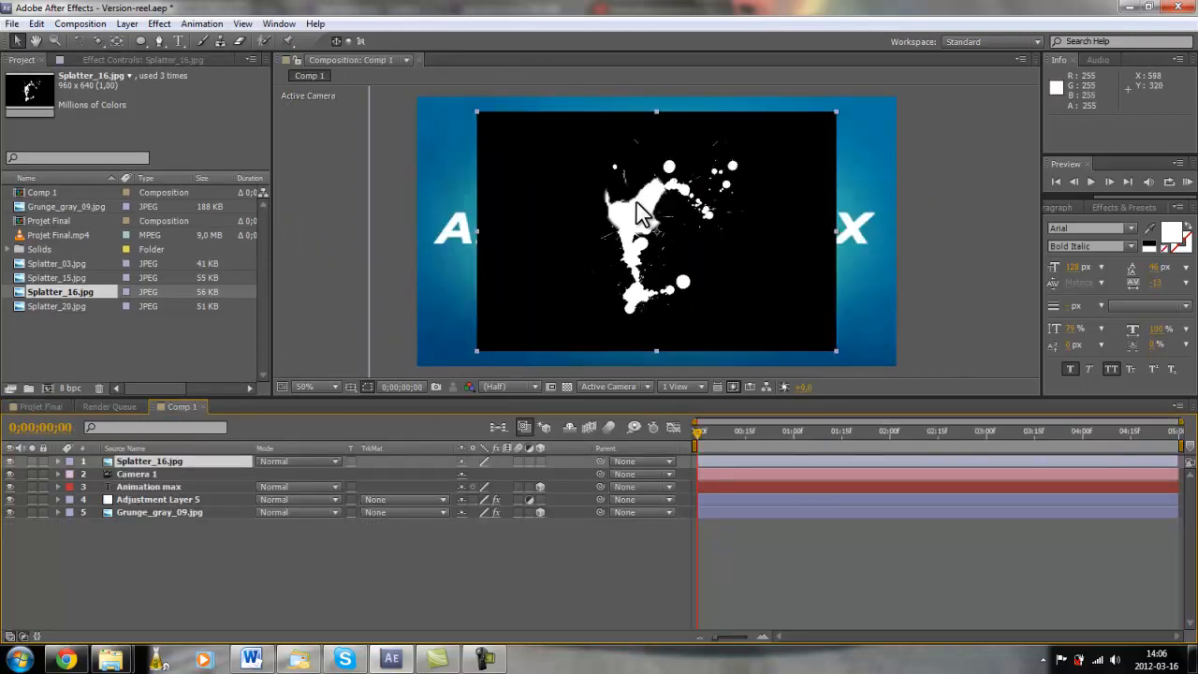
pyautogui.click(159, 23)
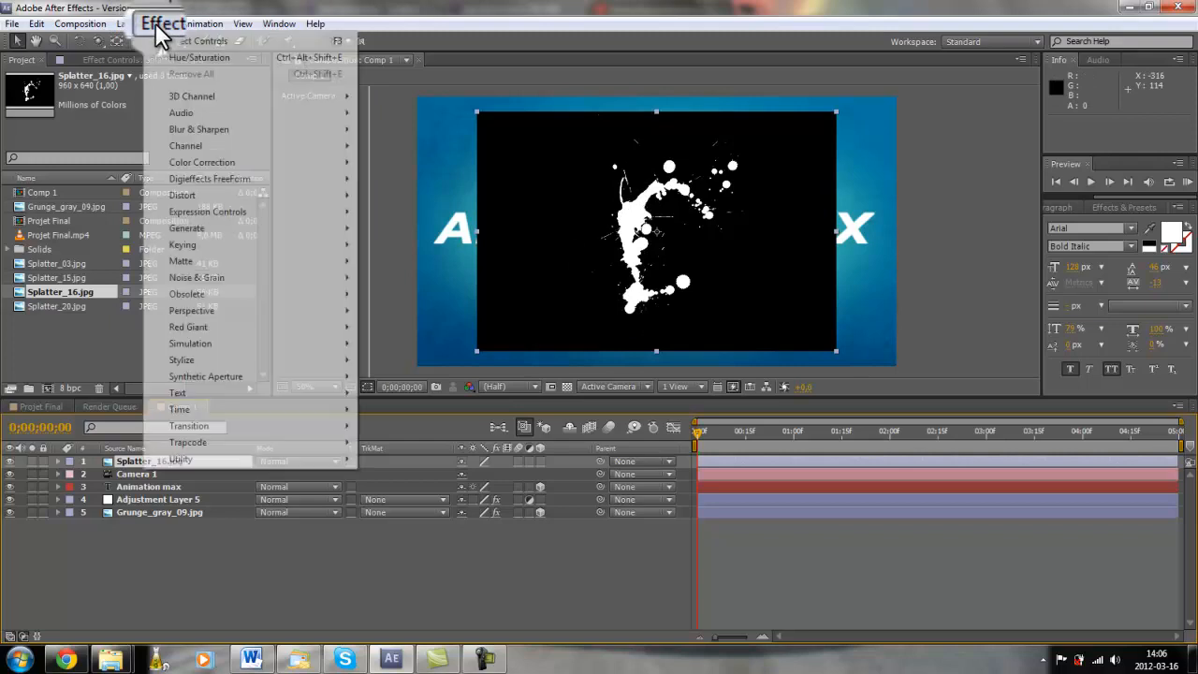
pyautogui.moveTo(309, 146)
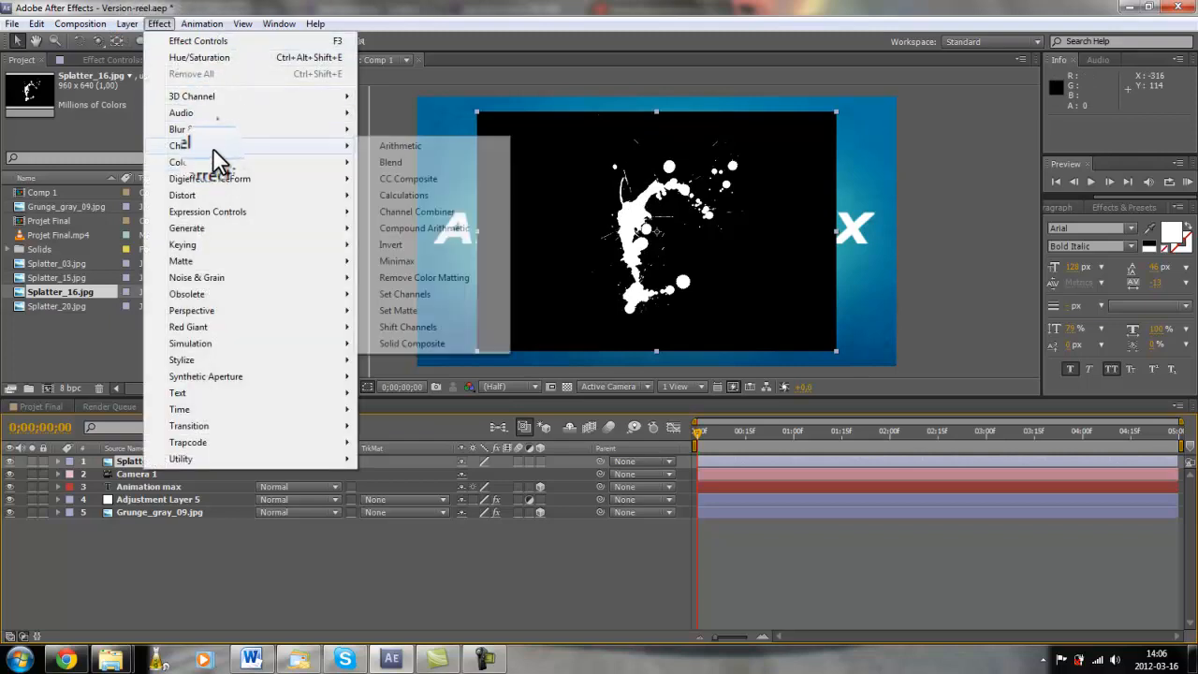
pyautogui.click(418, 249)
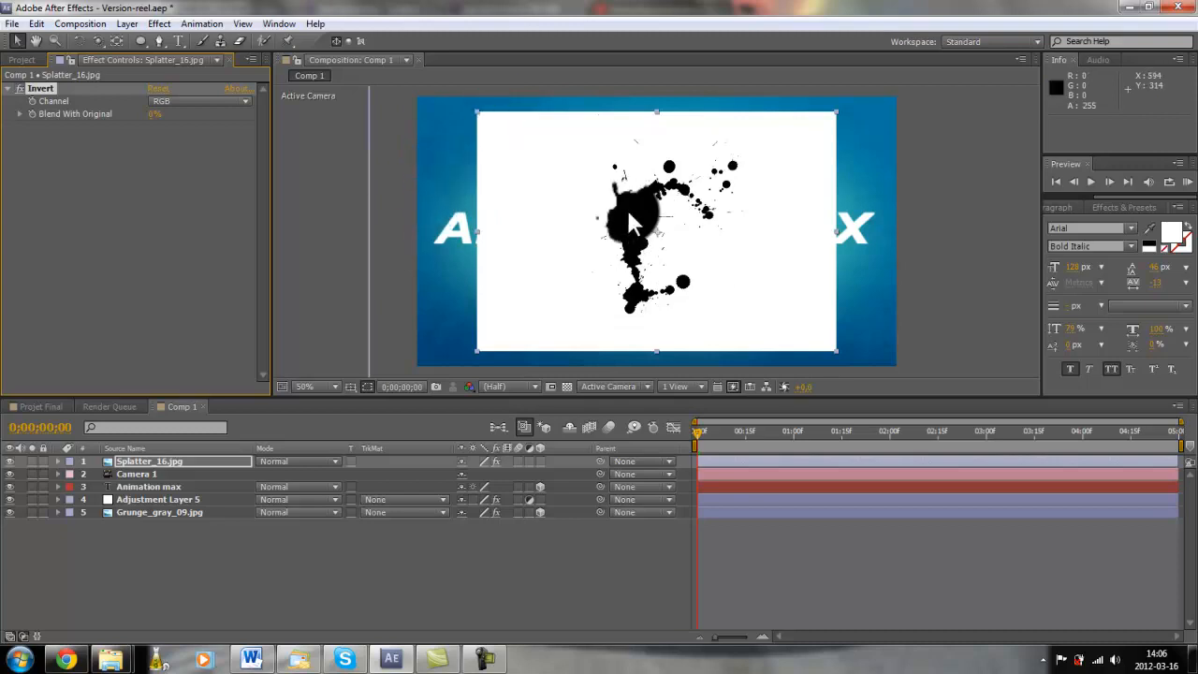
pyautogui.click(296, 461)
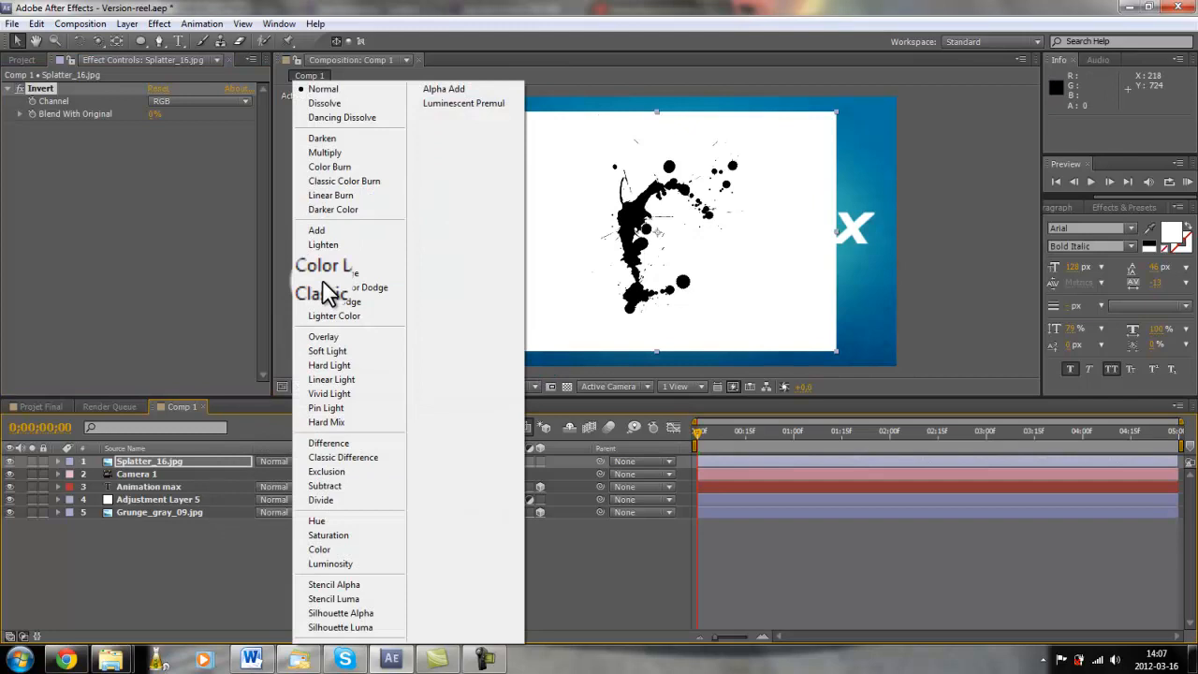
pyautogui.click(344, 152)
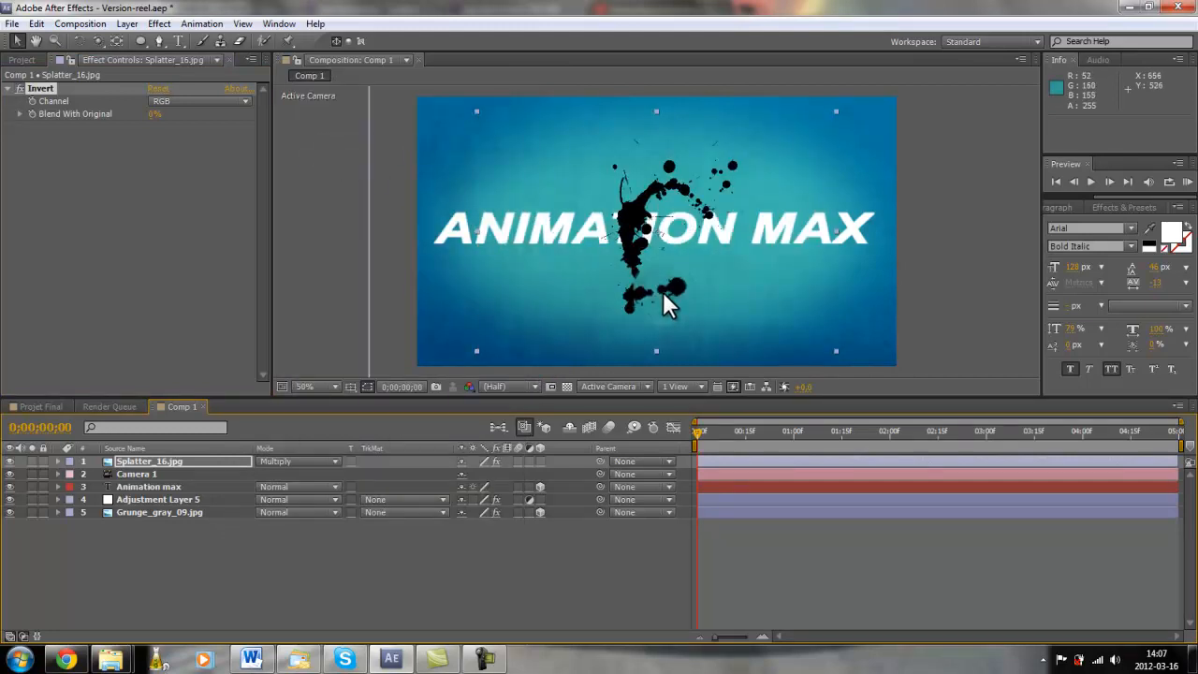
# Step: Enlarge the splatter and move it into the frame's upper-left corner, at about position 46, 164
pyautogui.moveTo(553, 275); pyautogui.dragTo(459, 254)
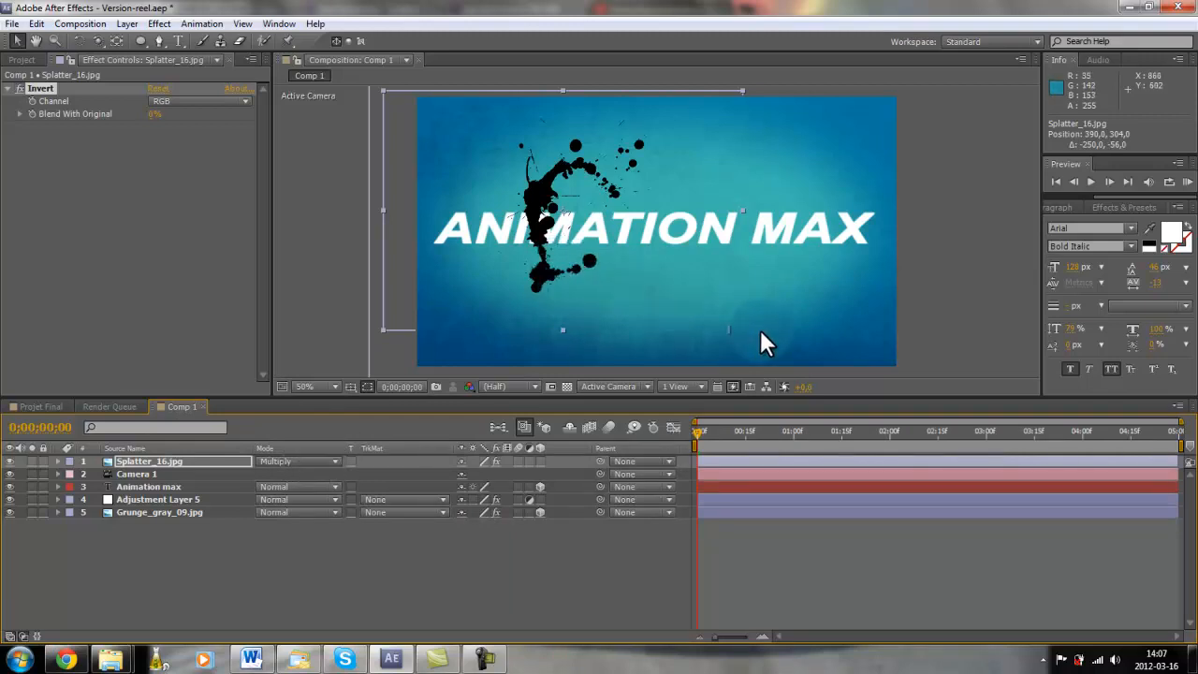
pyautogui.moveTo(743, 329); pyautogui.dragTo(804, 371)
pyautogui.moveTo(562, 284); pyautogui.dragTo(445, 271)
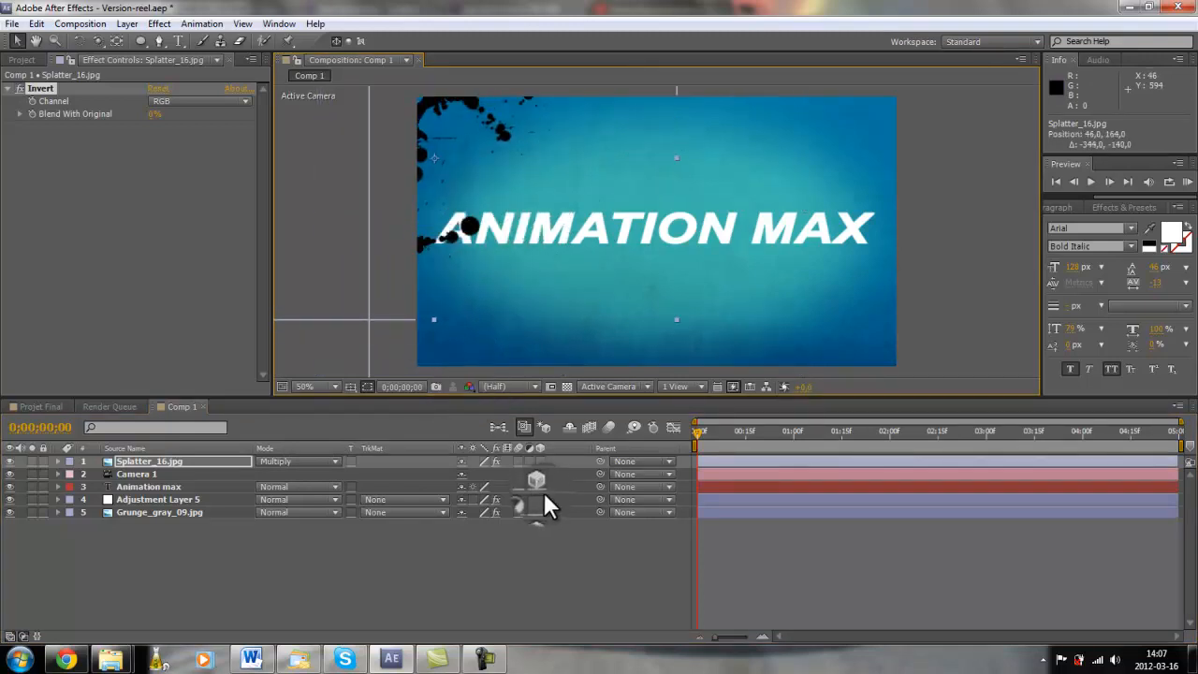
# Step: Make Splatter_16.jpg a 3D layer and set its Z orientation to 22°
pyautogui.click(540, 461)
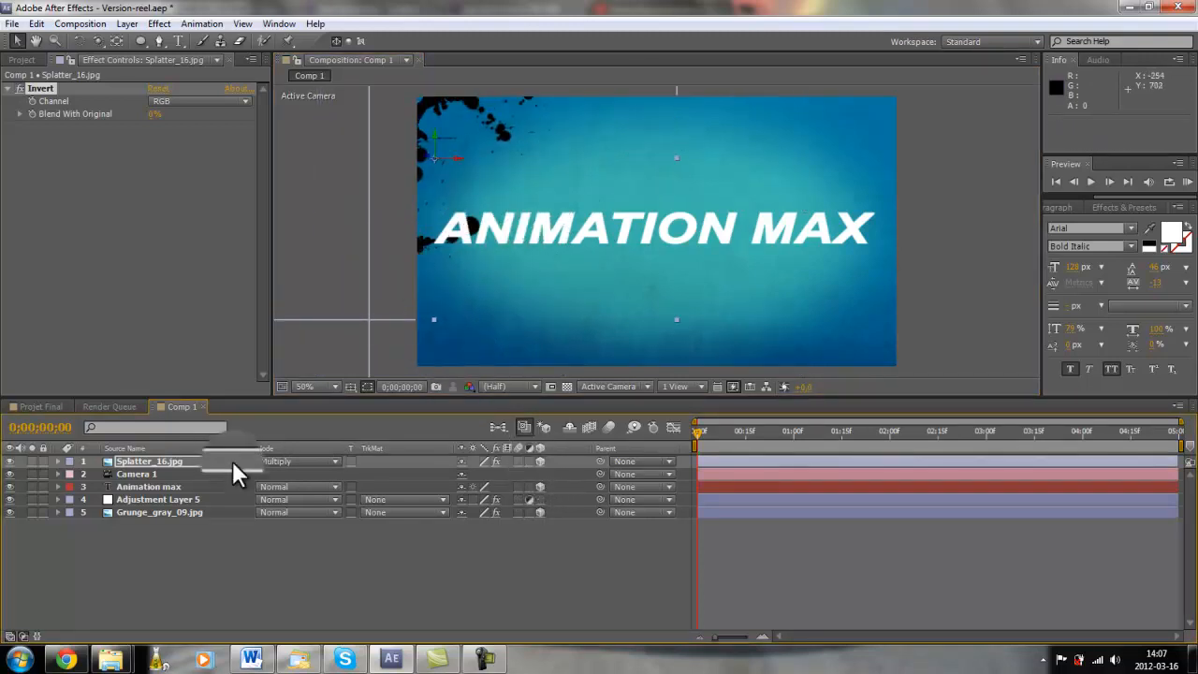
pyautogui.press('r')
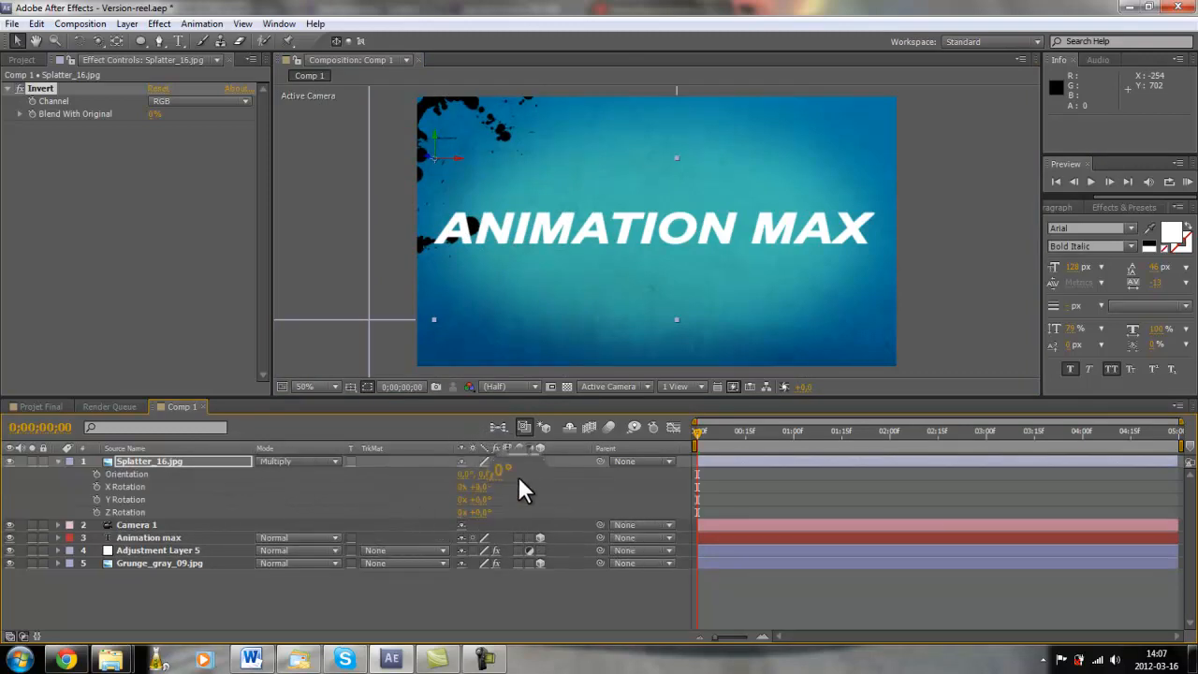
pyautogui.moveTo(501, 474); pyautogui.dragTo(521, 471)
# Step: Reposition Splatter_16.jpg over the frame's upper-left corner and enlarge it
pyautogui.moveTo(508, 289); pyautogui.dragTo(535, 313)
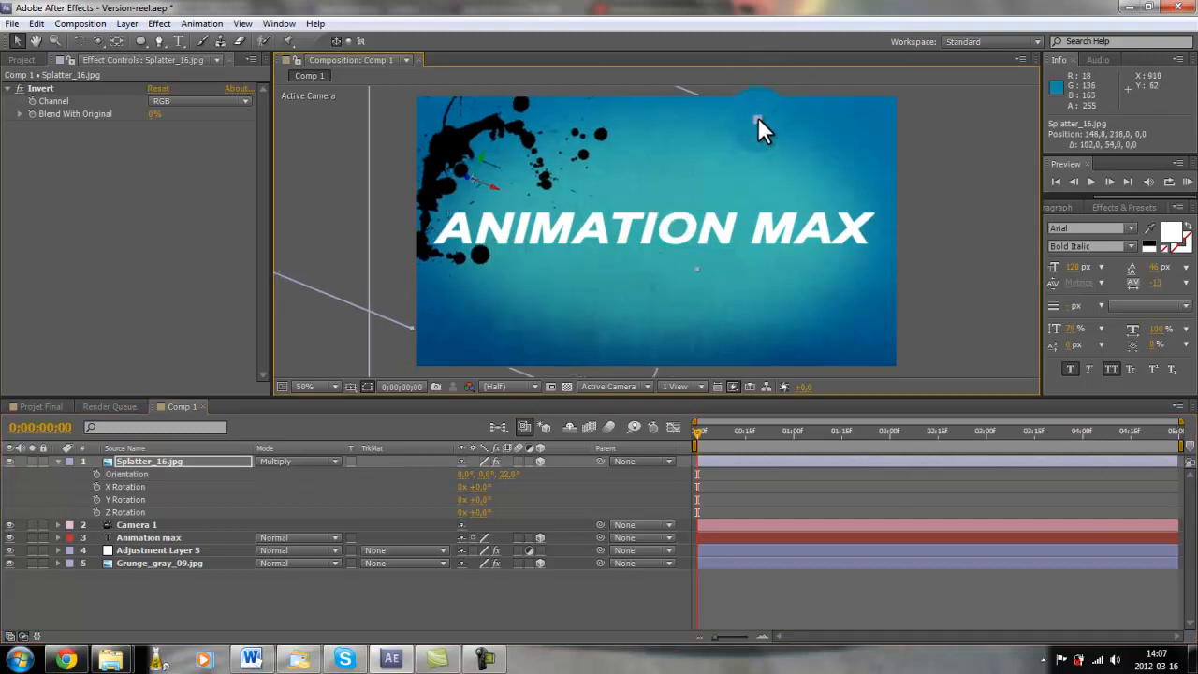
pyautogui.moveTo(758, 117); pyautogui.dragTo(803, 116)
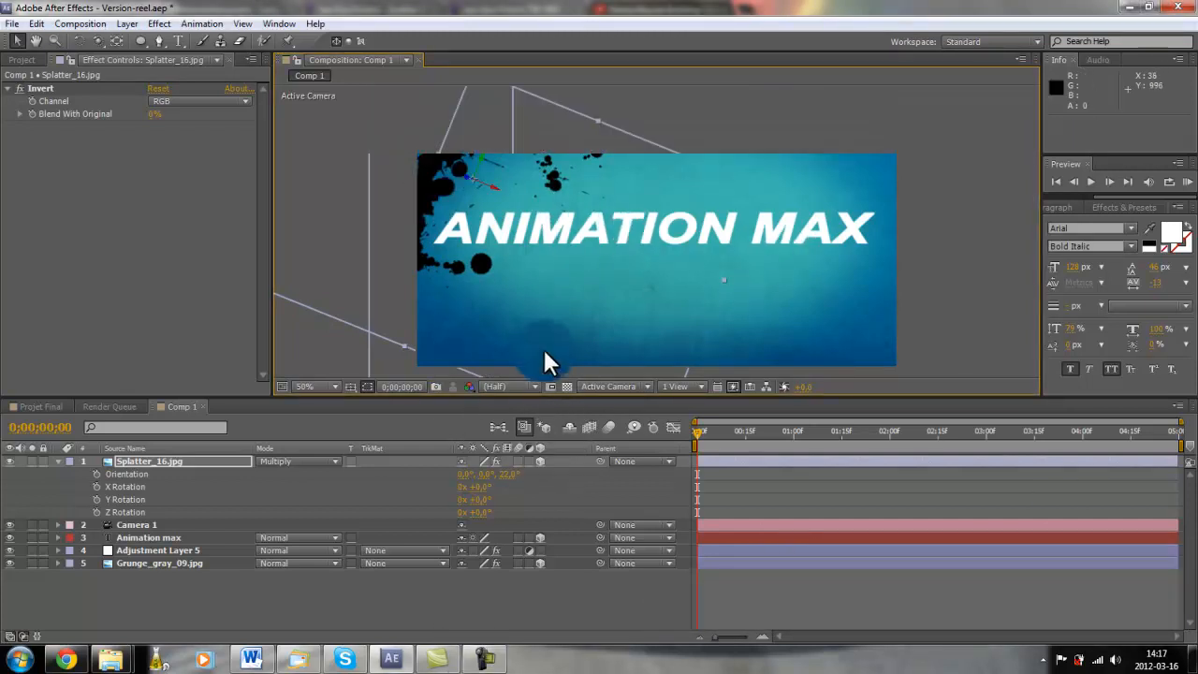
pyautogui.scroll(-1, 544, 349)
pyautogui.moveTo(638, 271)
pyautogui.mouseDown()
pyautogui.moveTo(626, 289)
pyautogui.moveTo(644, 335)
pyautogui.moveTo(666, 311)
pyautogui.moveTo(634, 312)
pyautogui.moveTo(632, 272)
pyautogui.mouseUp()
# Step: Rotate Splatter_16.jpg to about 44° and pull it toward the camera, placing it at about 122.6, 189, -177.1
pyautogui.press('w')
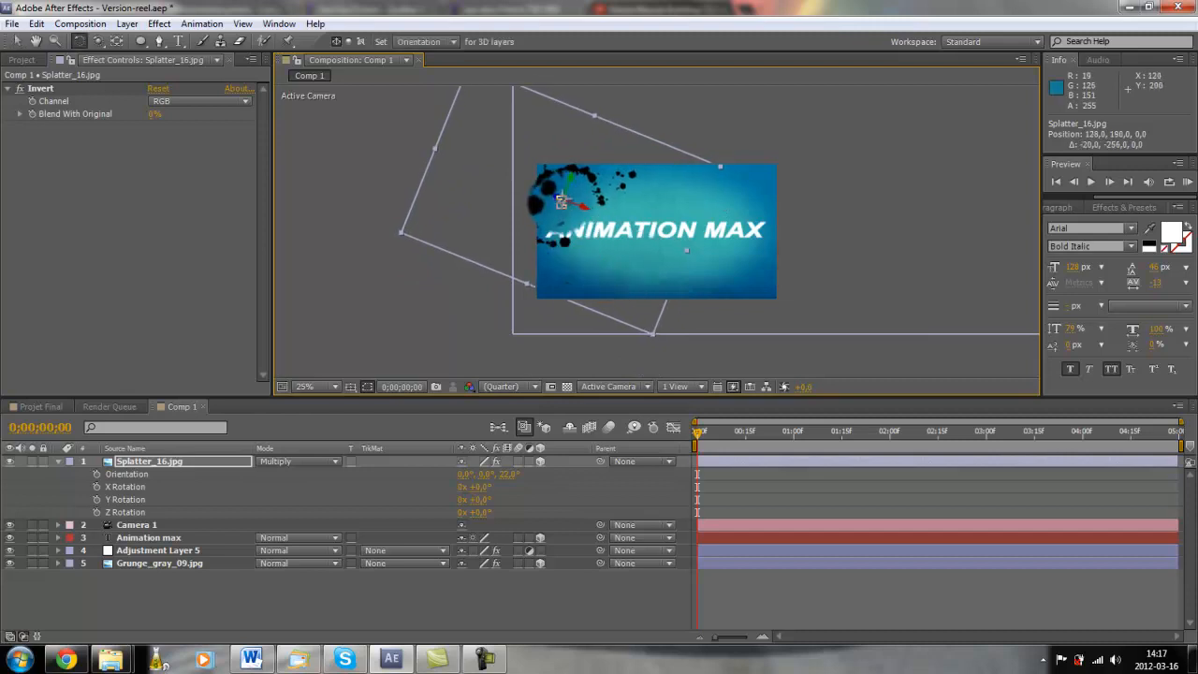
pyautogui.moveTo(560, 201); pyautogui.dragTo(524, 201)
pyautogui.press('v')
pyautogui.press('.')
pyautogui.press('.')
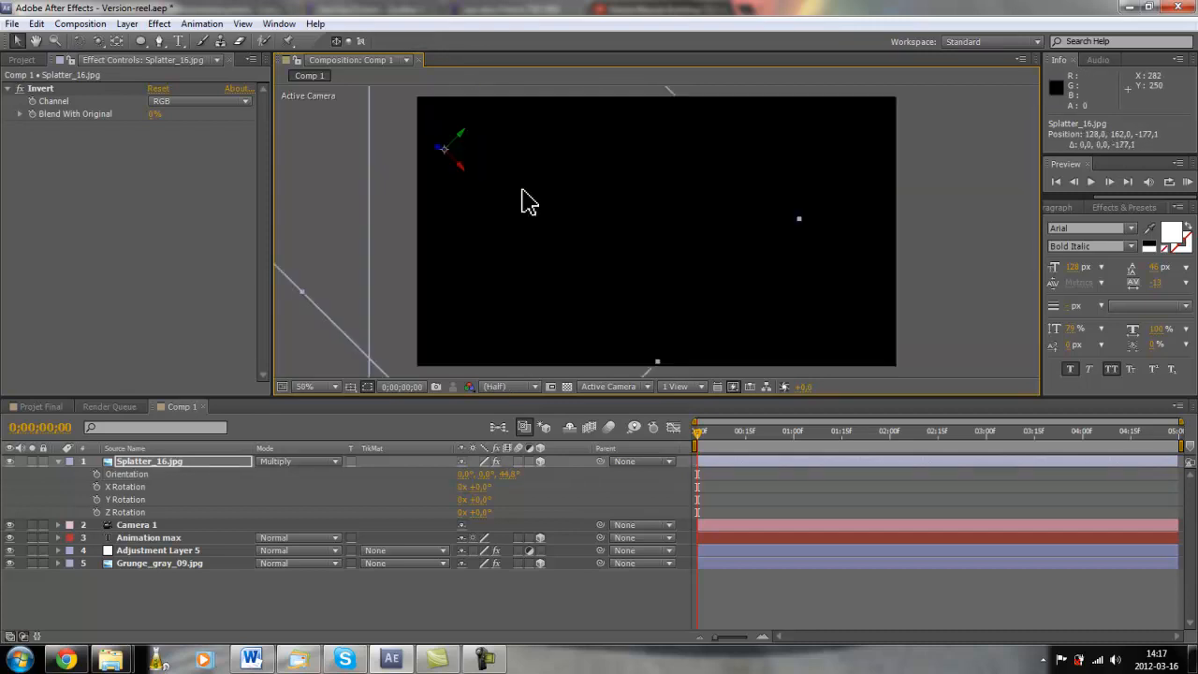
pyautogui.moveTo(484, 194); pyautogui.dragTo(486, 205)
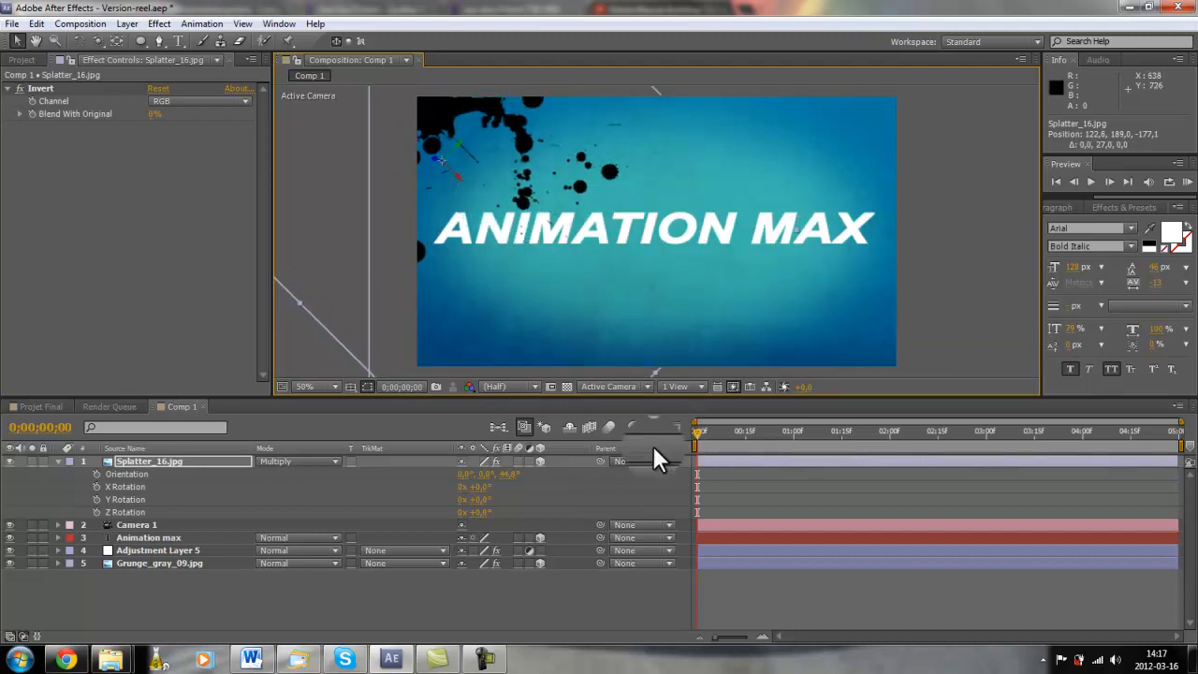
# Step: Add Splatter_20.jpg from the project footage to the centre of the composition, above all other layers
pyautogui.click(67, 187)
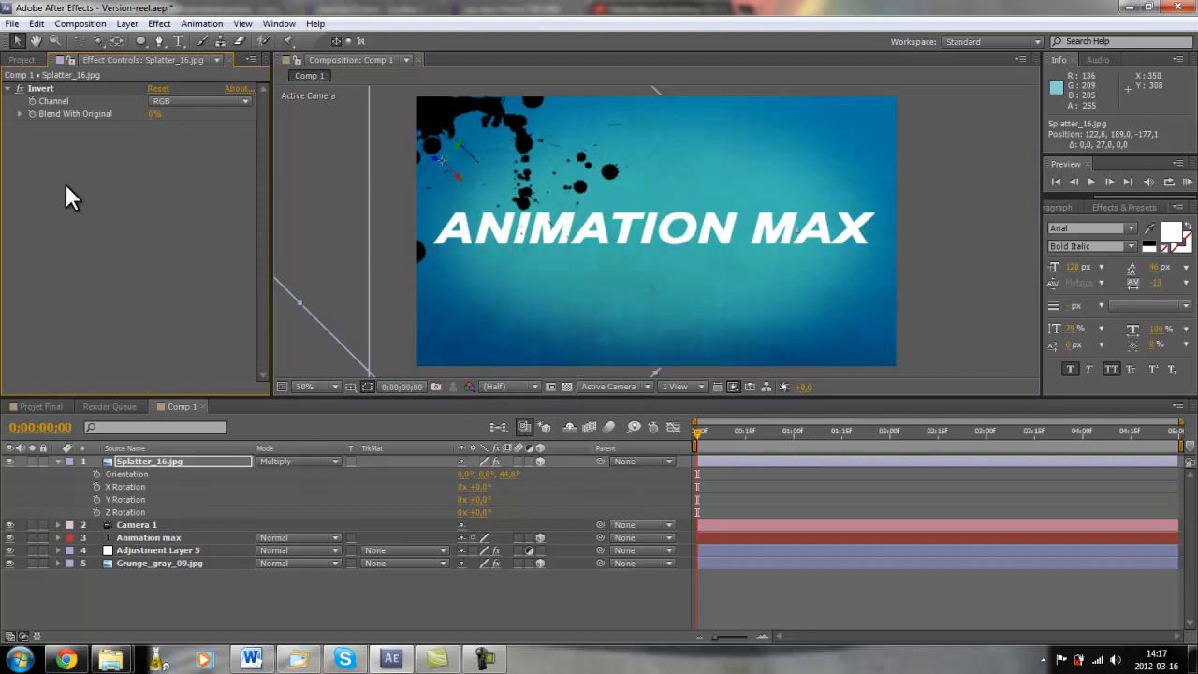
pyautogui.click(21, 59)
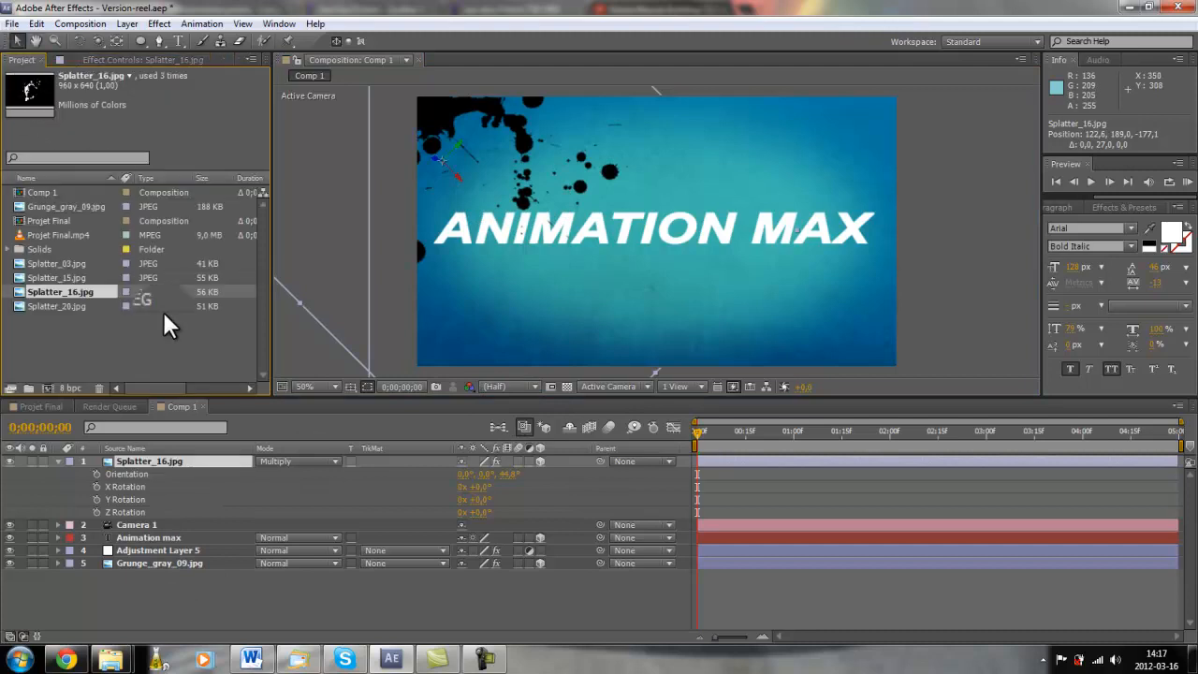
pyautogui.moveTo(57, 278); pyautogui.dragTo(63, 292)
pyautogui.click(59, 292)
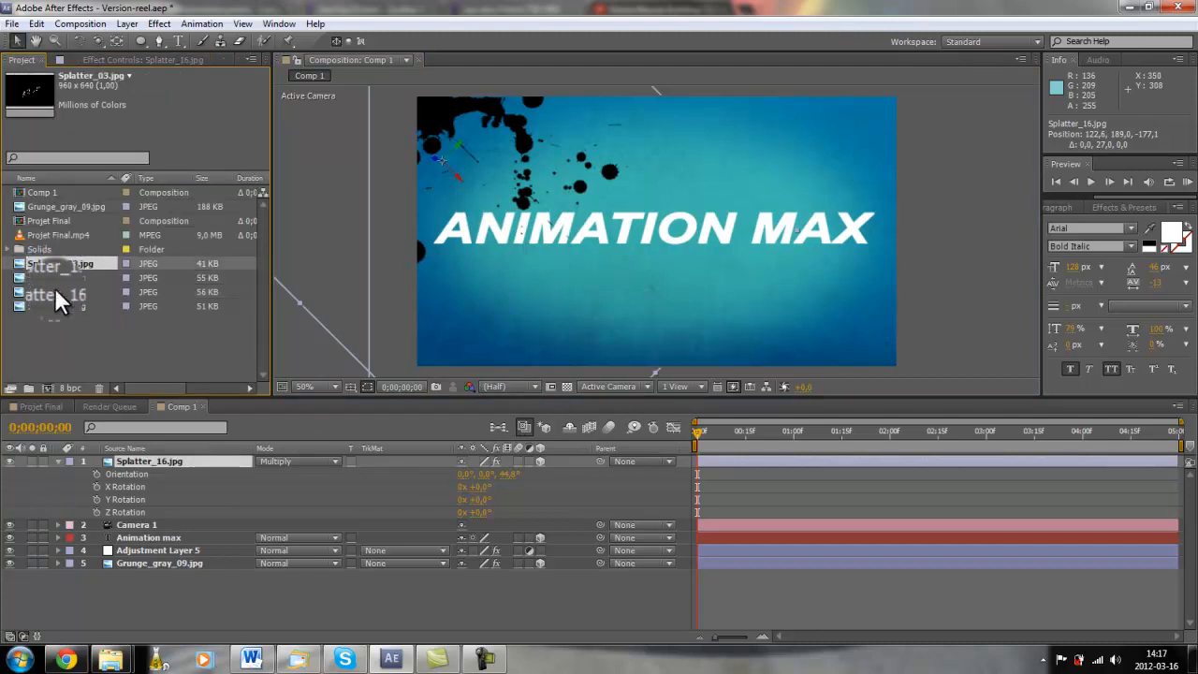
pyautogui.click(54, 307)
pyautogui.moveTo(55, 300); pyautogui.dragTo(661, 236)
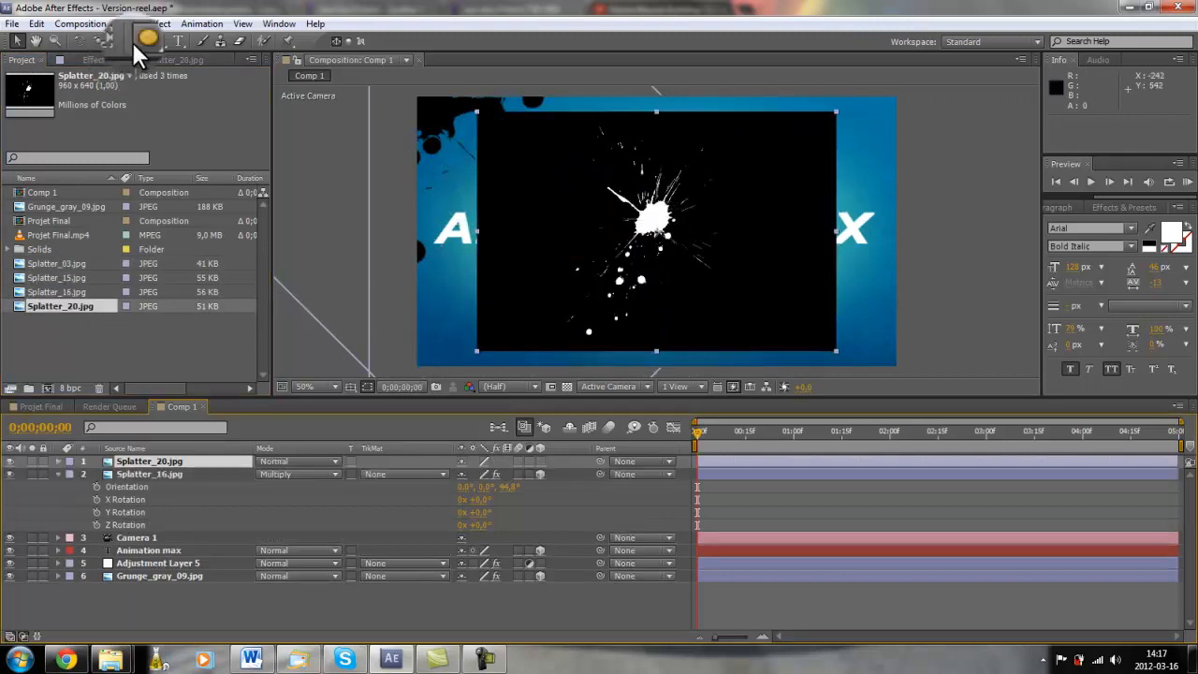
# Step: Apply the Invert effect to Splatter_20.jpg and set its blending mode to Multiply
pyautogui.click(159, 24)
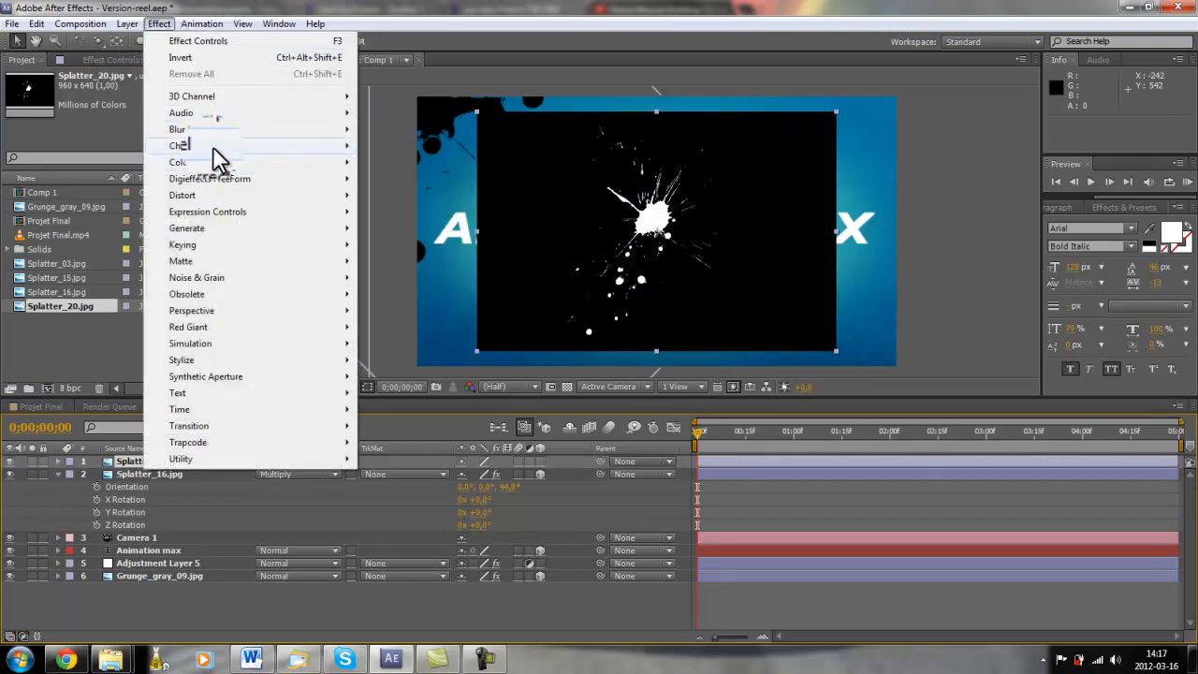
pyautogui.moveTo(213, 146)
pyautogui.click(404, 247)
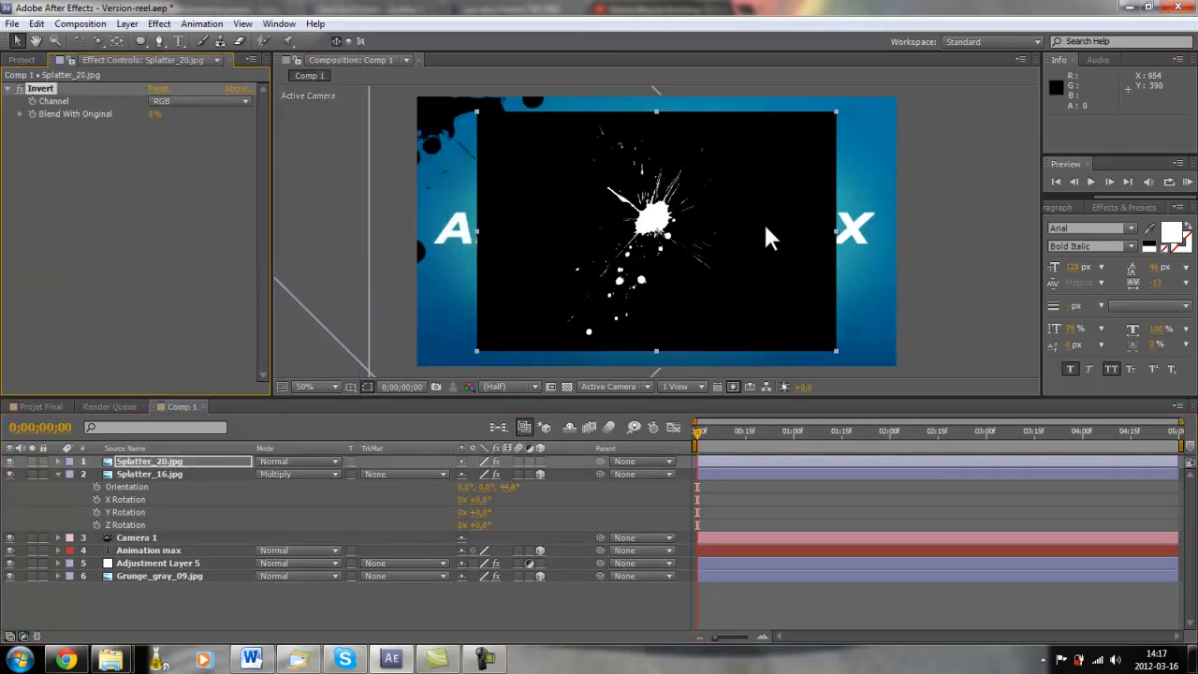
pyautogui.click(296, 461)
pyautogui.click(325, 153)
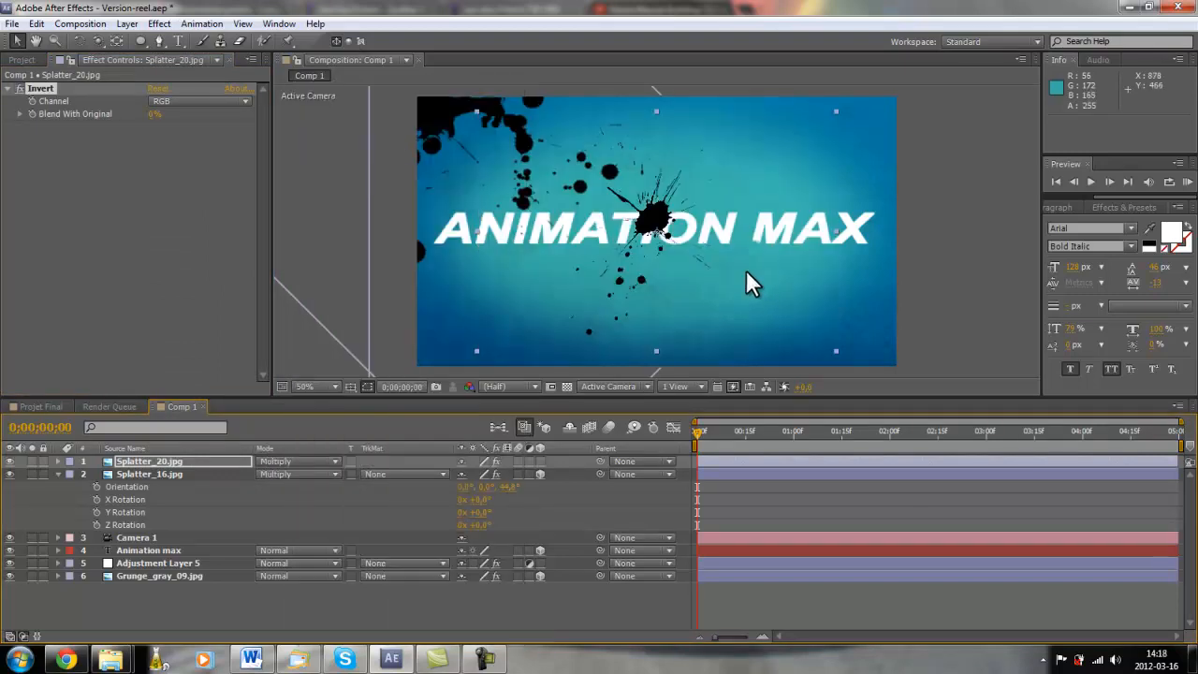
# Step: Rotate Splatter_20.jpg by about 159°, move it into the frame's lower-right corner and scale it to about 128%
pyautogui.press('w')
pyautogui.moveTo(643, 327); pyautogui.dragTo(569, 193)
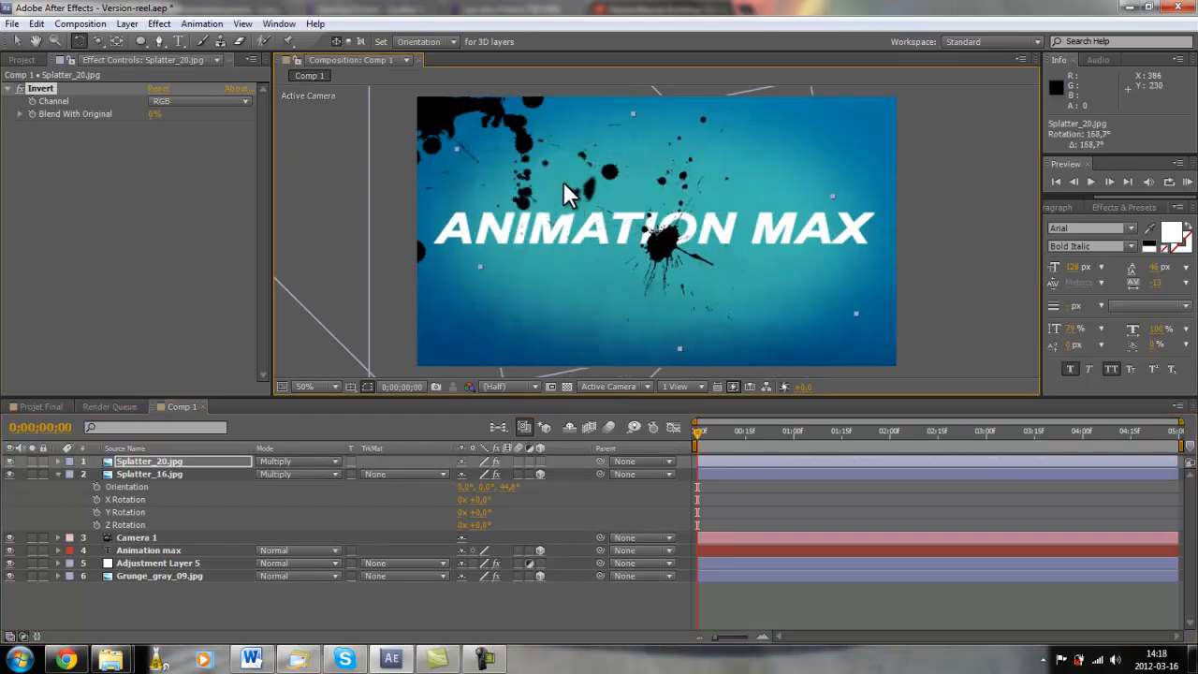
pyautogui.press('v')
pyautogui.moveTo(688, 213); pyautogui.dragTo(468, 339)
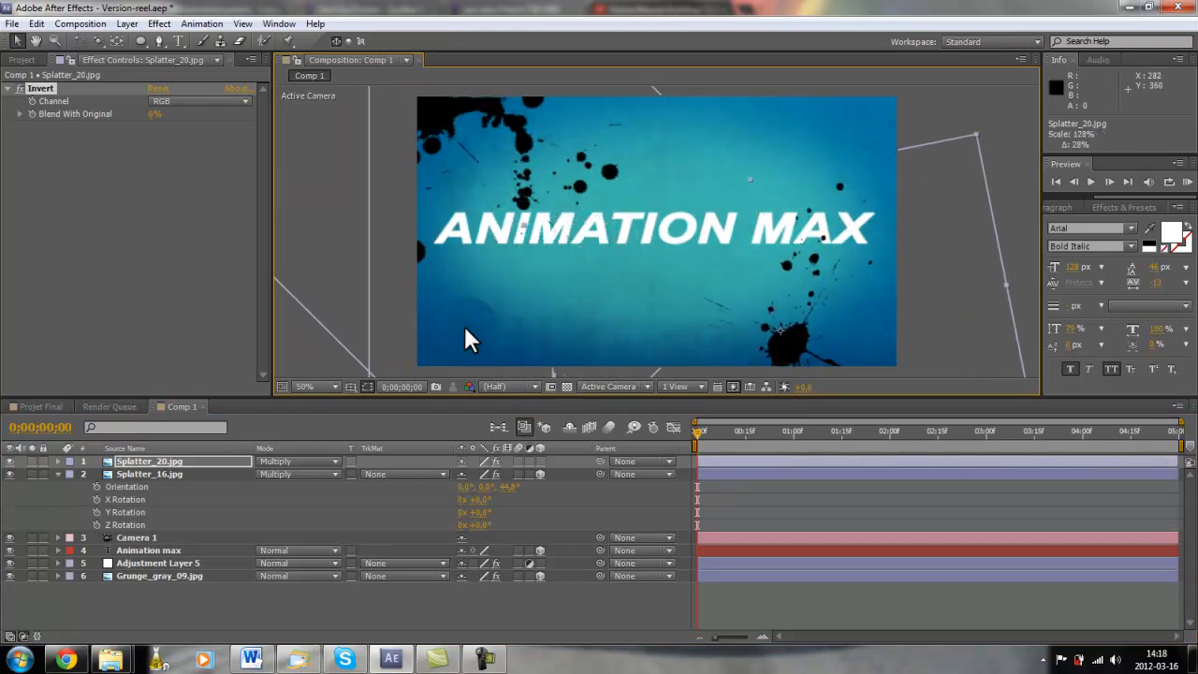
# Step: Make Splatter_20.jpg a 3D layer and pull it toward the camera, placing it at about 945, 584, -303
pyautogui.click(540, 461)
pyautogui.moveTo(784, 343); pyautogui.dragTo(861, 340)
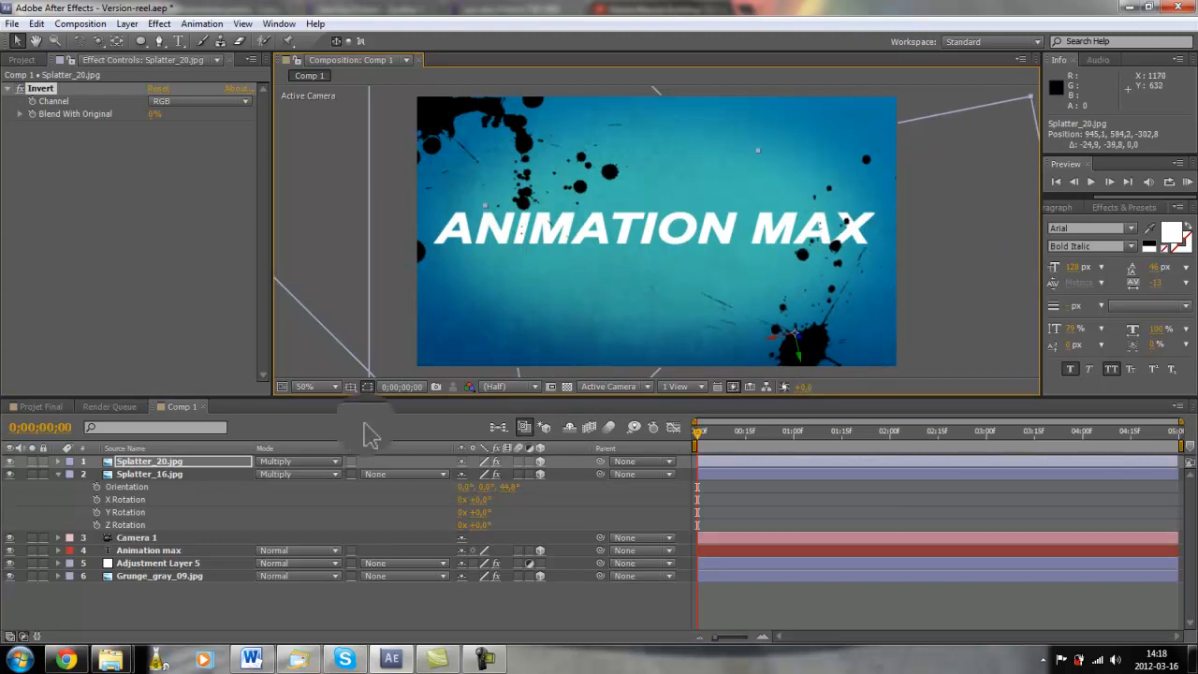
pyautogui.click(54, 168)
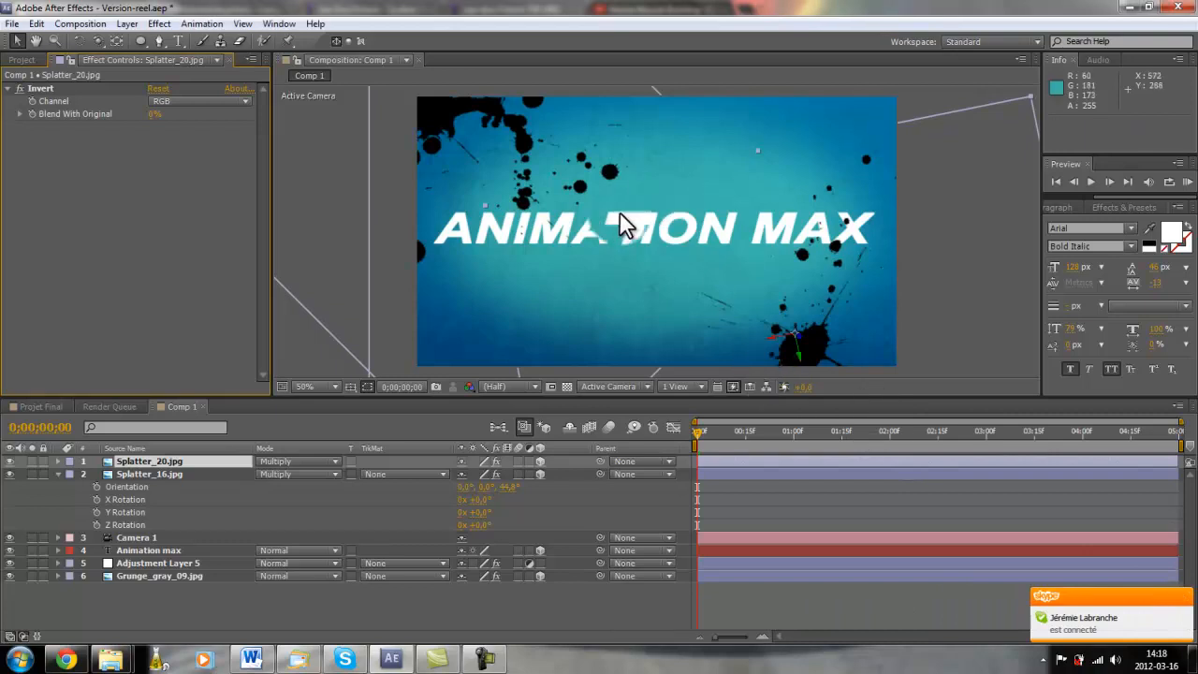
# Step: Add Splatter_15.jpg from the project footage to the centre of the composition, above all other layers
pyautogui.click(23, 59)
pyautogui.moveTo(39, 291); pyautogui.dragTo(42, 279)
pyautogui.moveTo(42, 277); pyautogui.dragTo(42, 279)
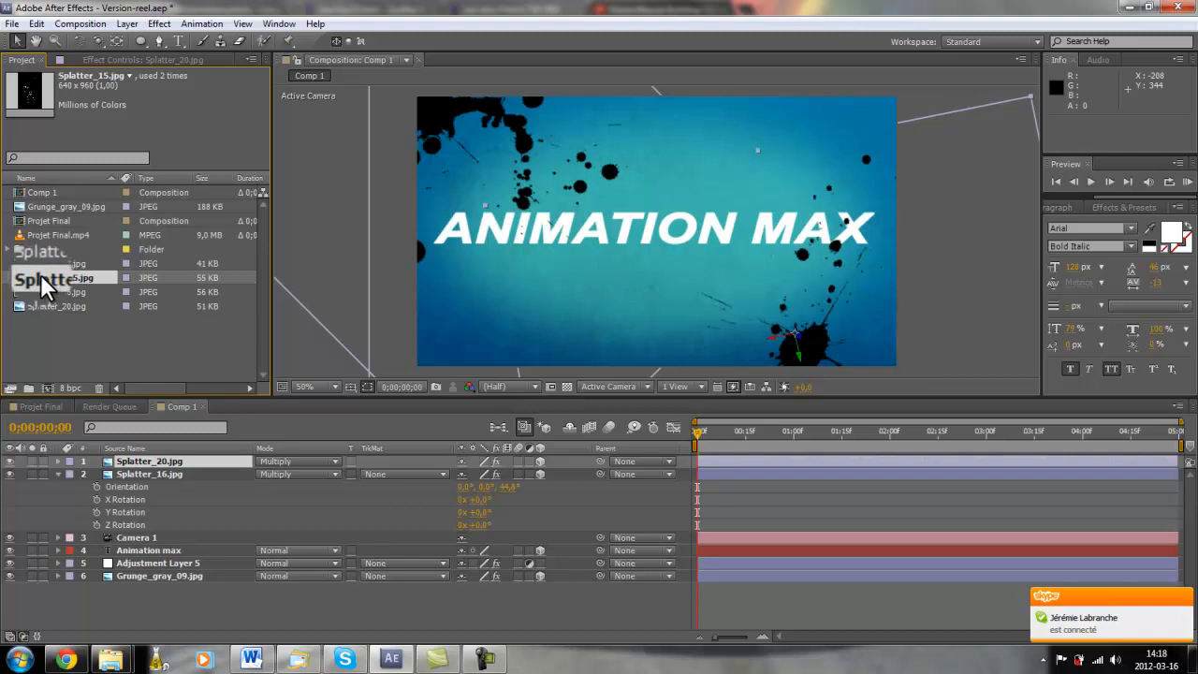
pyautogui.moveTo(42, 279); pyautogui.dragTo(659, 238)
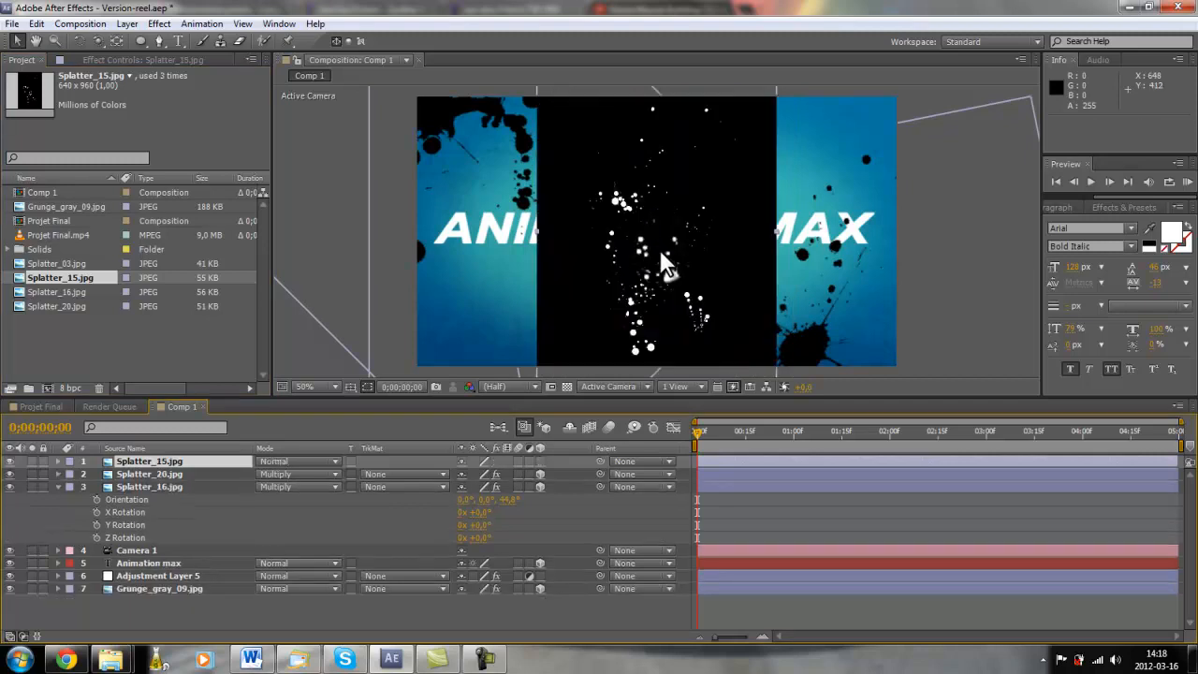
# Step: Scale Splatter_15.jpg up to about 187%
pyautogui.press(',')
pyautogui.press(',')
pyautogui.press(',')
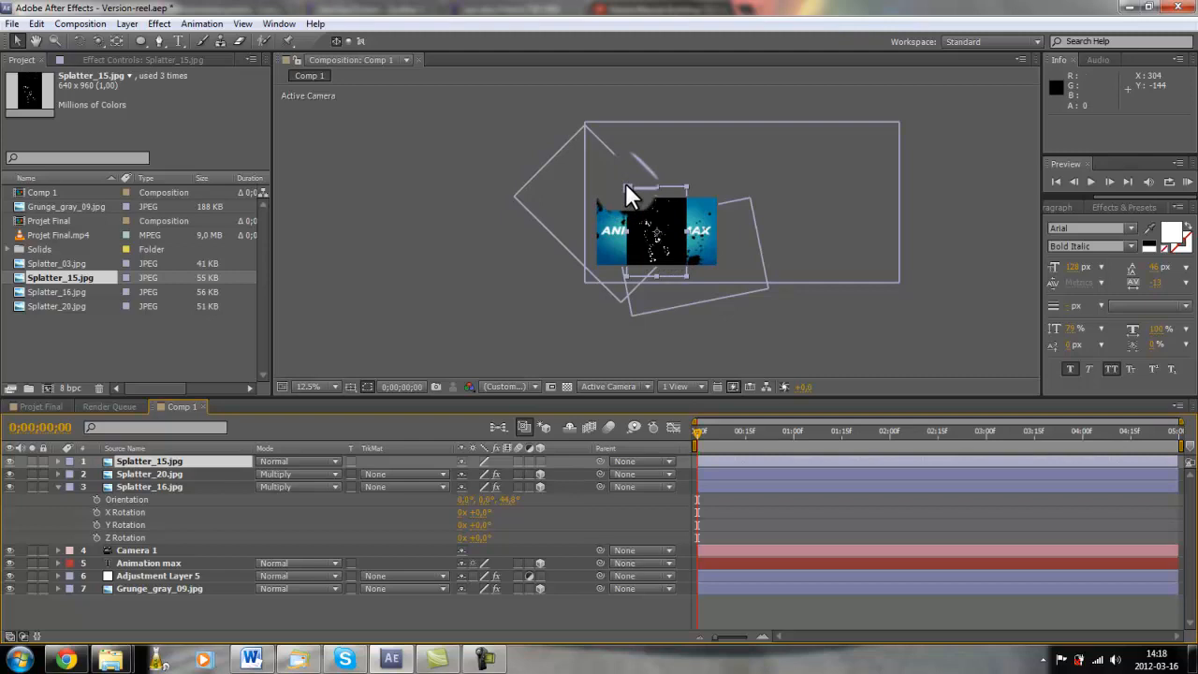
pyautogui.moveTo(625, 183); pyautogui.dragTo(560, 143)
pyautogui.press('.')
pyautogui.press('.')
pyautogui.press('.')
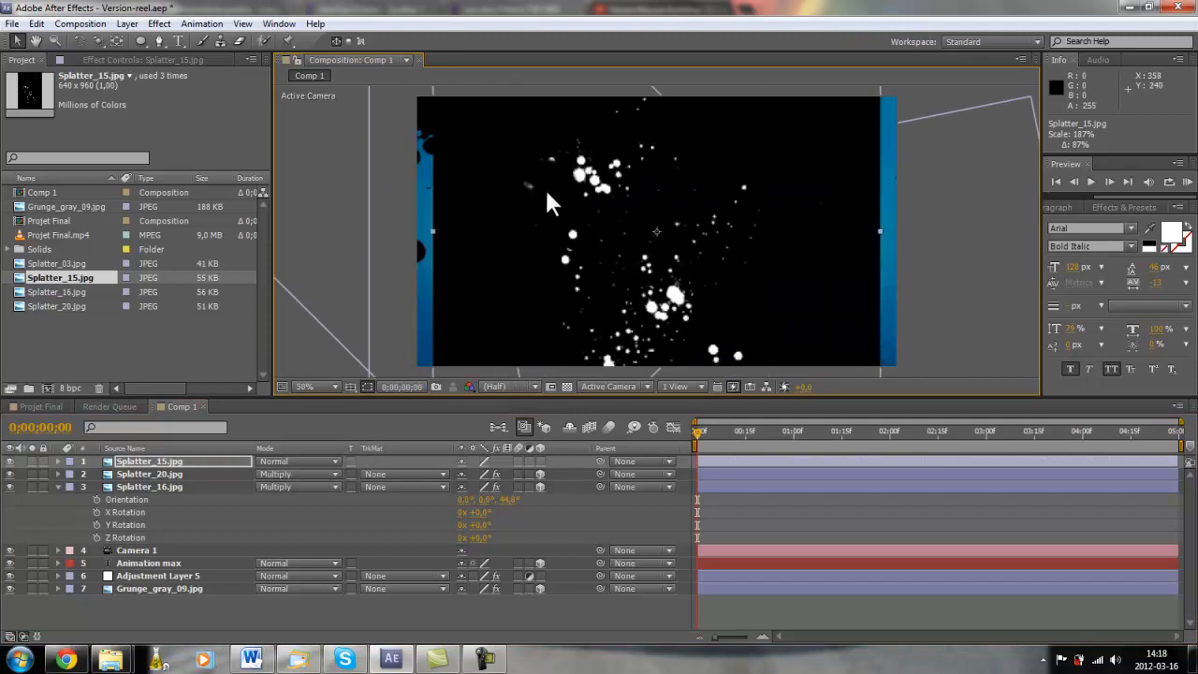
# Step: Set the blending mode of Splatter_15.jpg to Add and move the layer up to about 578, 102
pyautogui.click(329, 461)
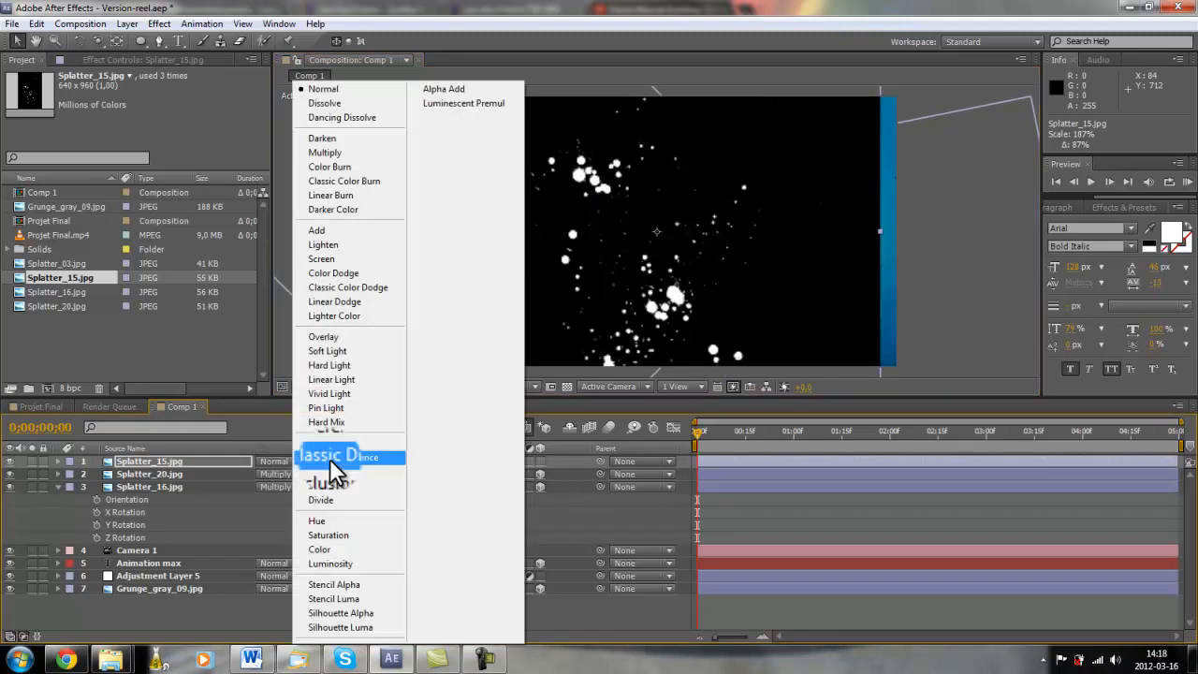
pyautogui.click(320, 234)
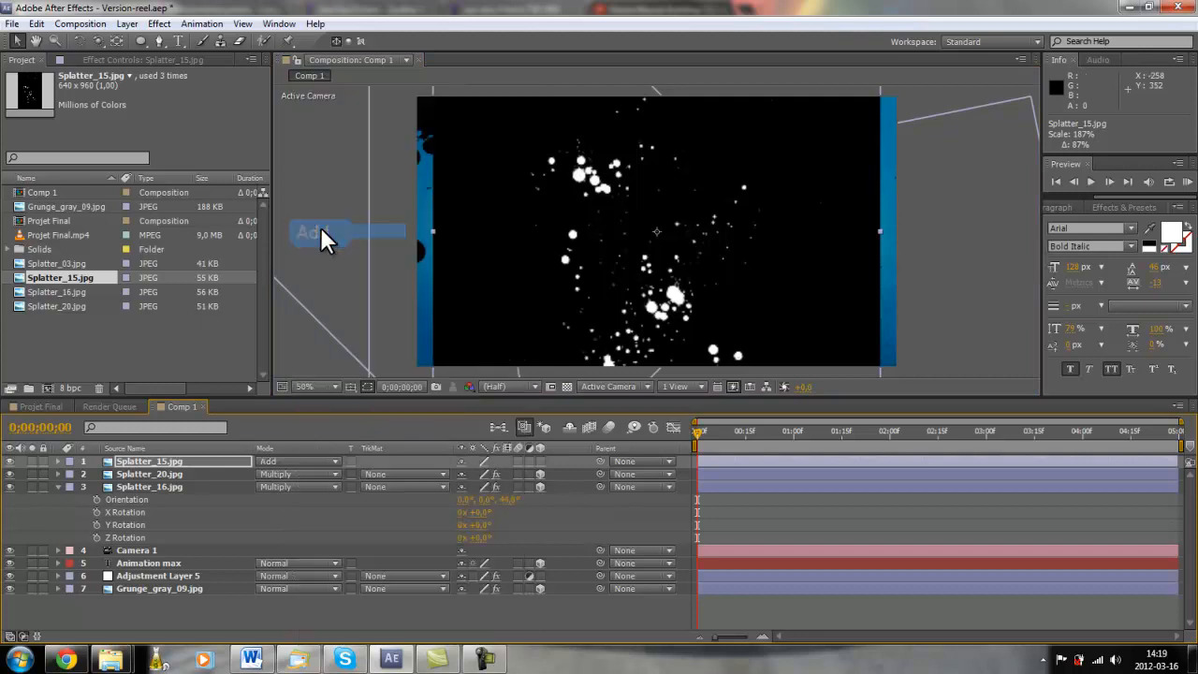
pyautogui.moveTo(665, 307); pyautogui.dragTo(644, 197)
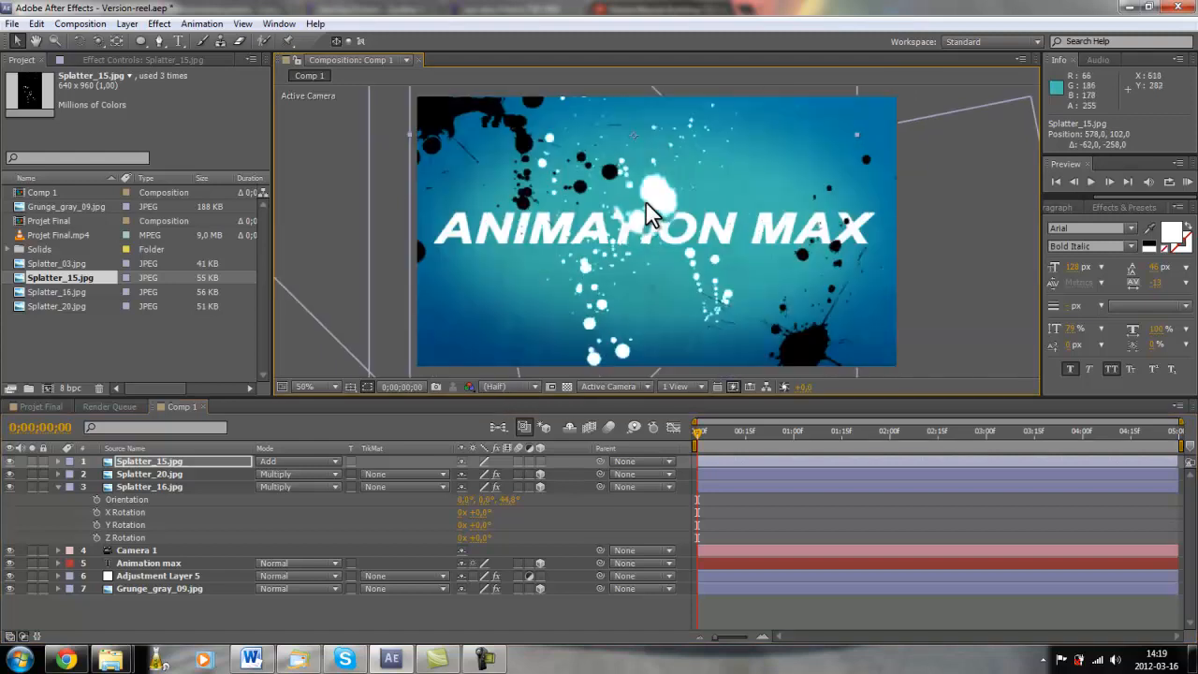
# Step: Rotate Splatter_15.jpg by about 46° and move it to about 660, 350
pyautogui.press('w')
pyautogui.moveTo(727, 353); pyautogui.dragTo(476, 327)
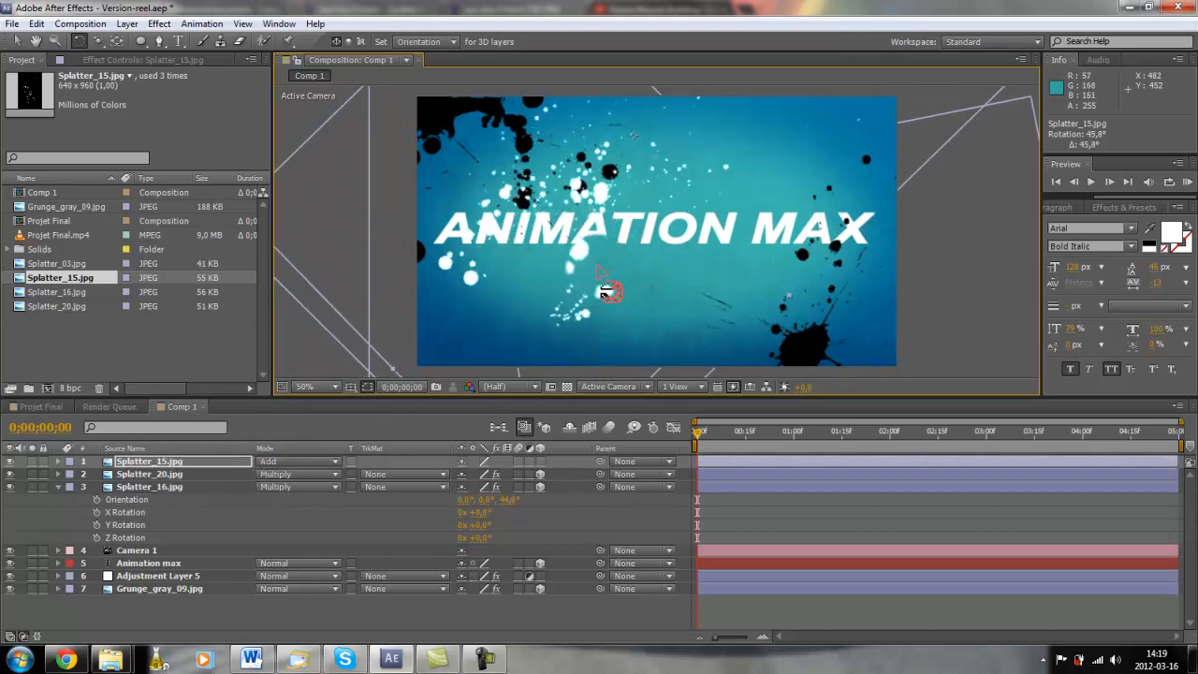
pyautogui.press('v')
pyautogui.moveTo(665, 235); pyautogui.dragTo(703, 326)
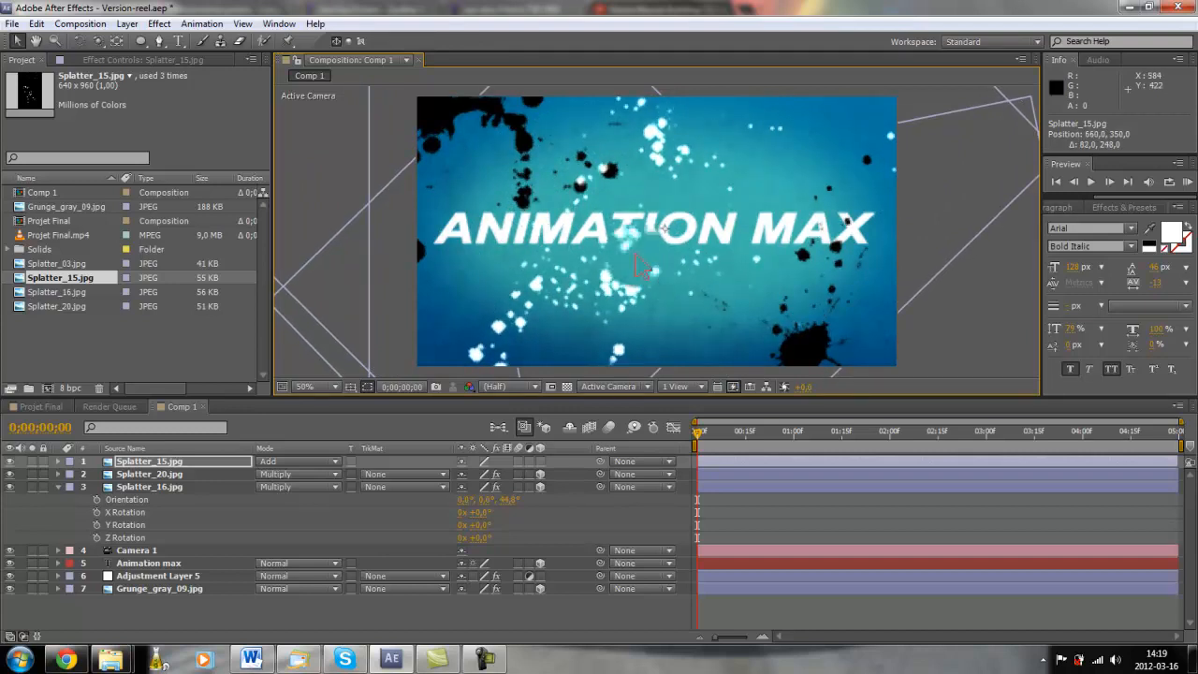
# Step: Set the opacity of Splatter_15.jpg to 45% and shift the layer to about 714, 298
pyautogui.click(197, 459)
pyautogui.press('t')
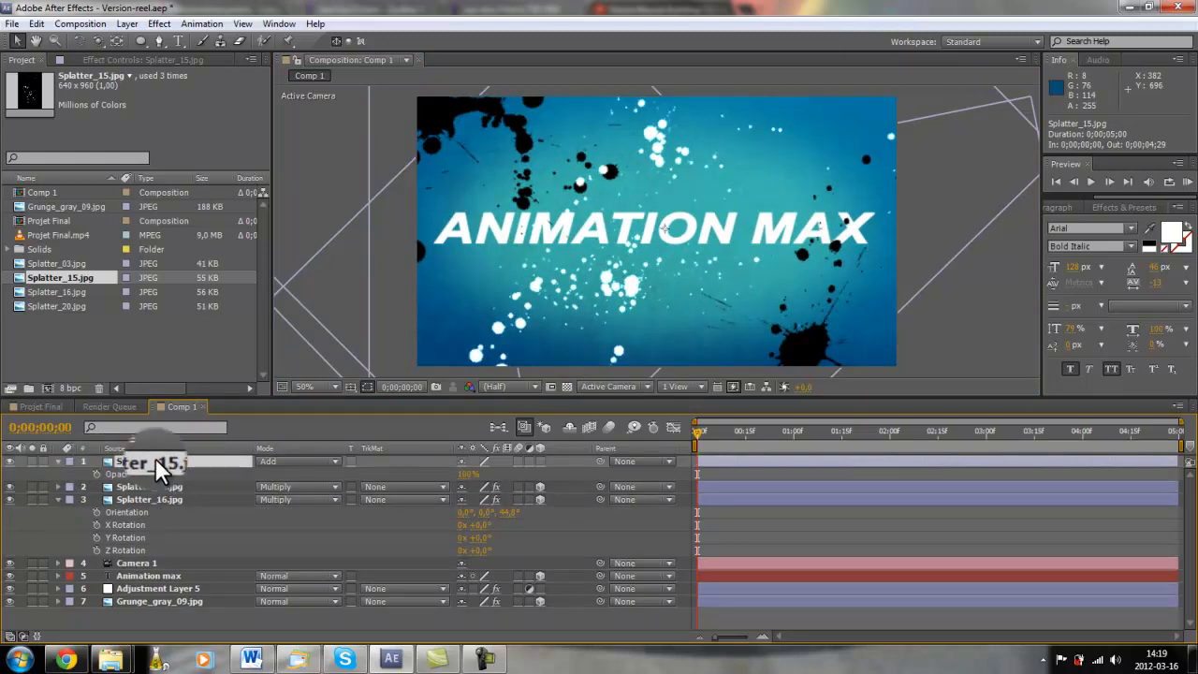
pyautogui.click(470, 477)
pyautogui.write('45')
pyautogui.press('Return')
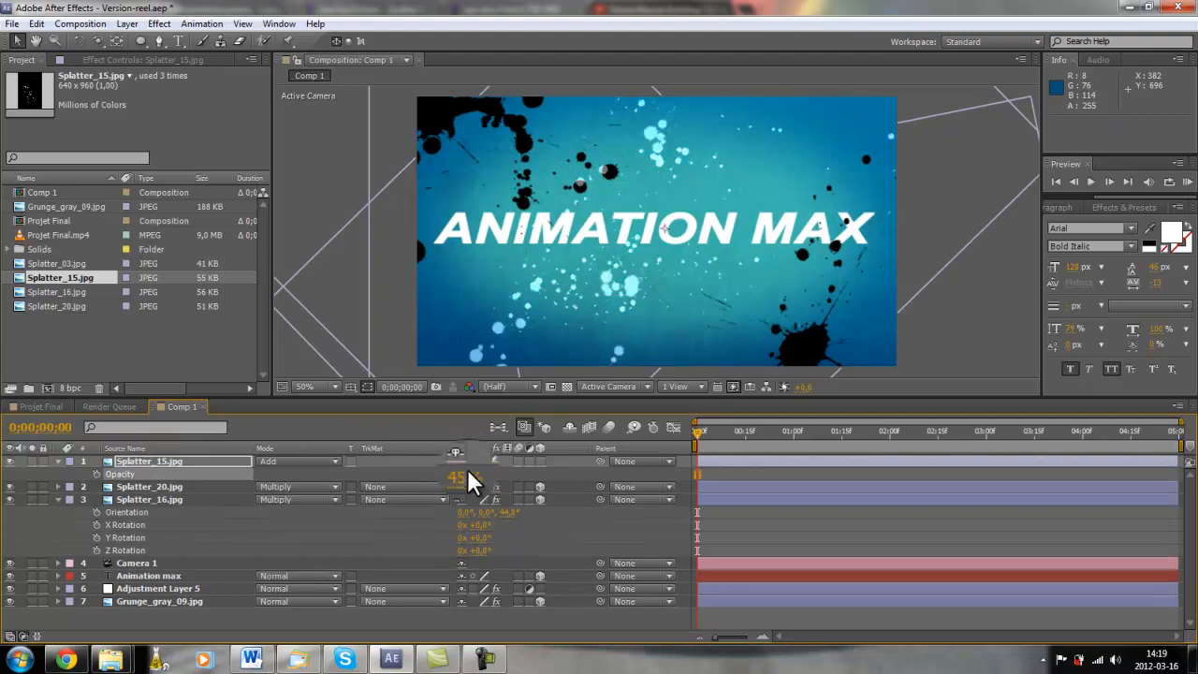
pyautogui.moveTo(645, 172); pyautogui.dragTo(726, 229)
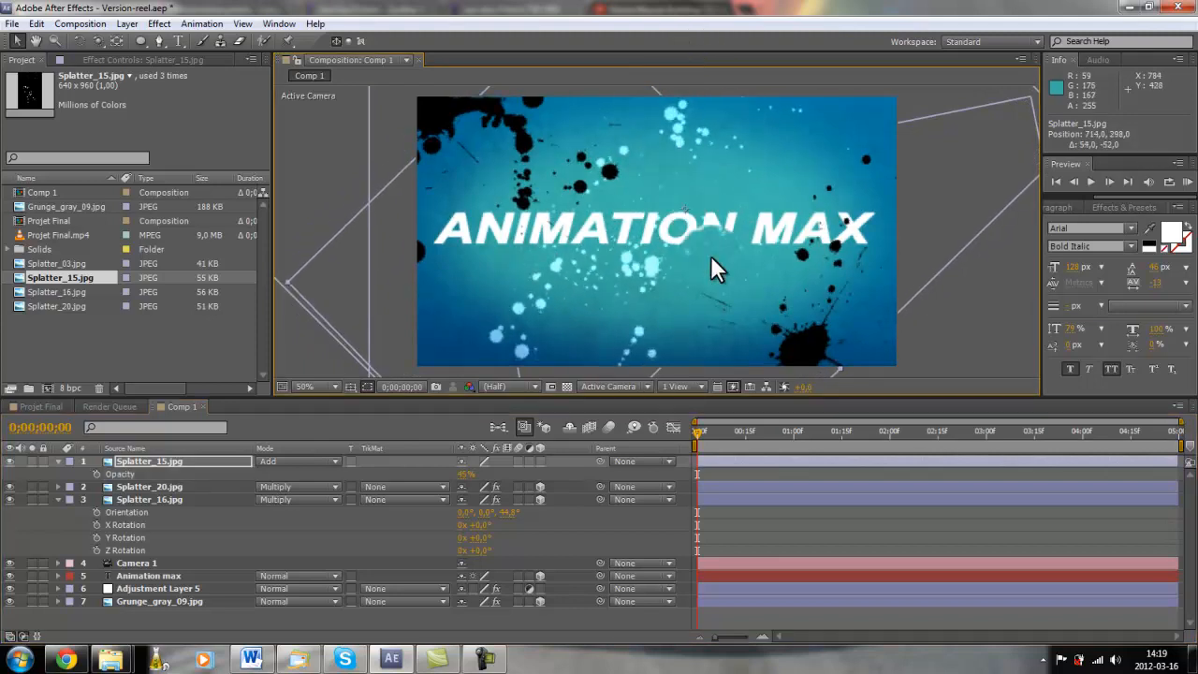
pyautogui.scroll(-1, 710, 257)
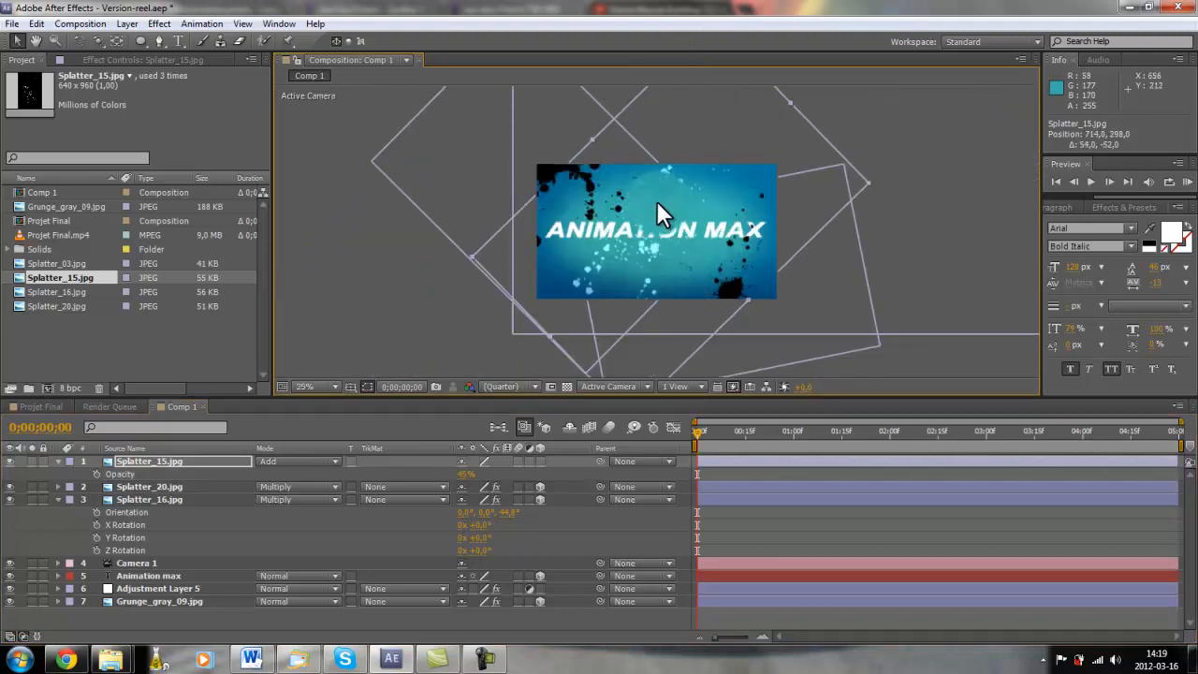
pyautogui.moveTo(589, 138); pyautogui.dragTo(560, 118)
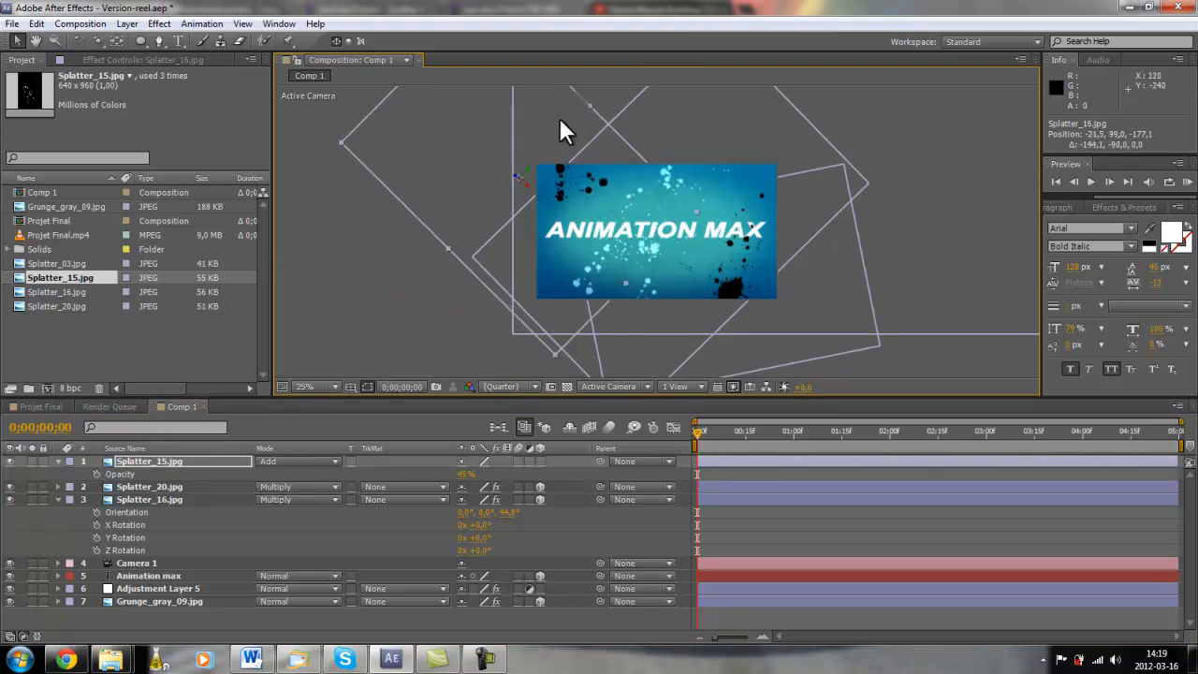
pyautogui.hotkey('ctrl', 'z')
# Step: Move Splatter_15.jpg down to about 702, 442 and collapse its opacity property
pyautogui.click(596, 140)
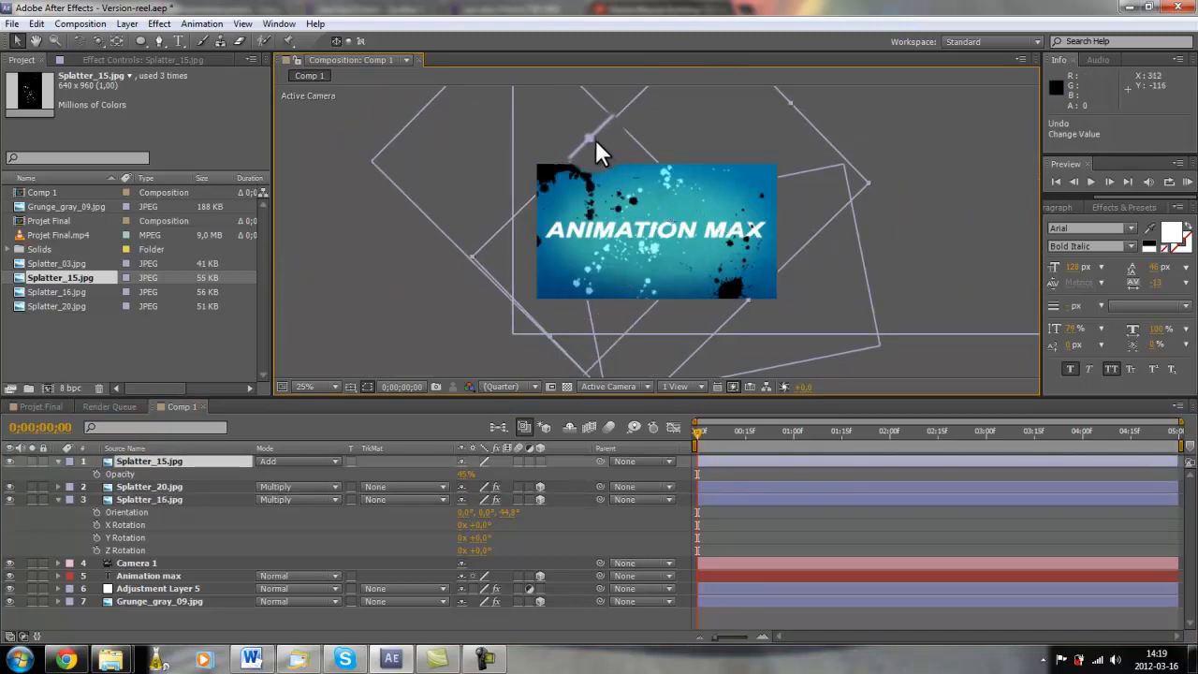
pyautogui.moveTo(593, 137); pyautogui.dragTo(717, 154)
pyautogui.press('.')
pyautogui.press('.')
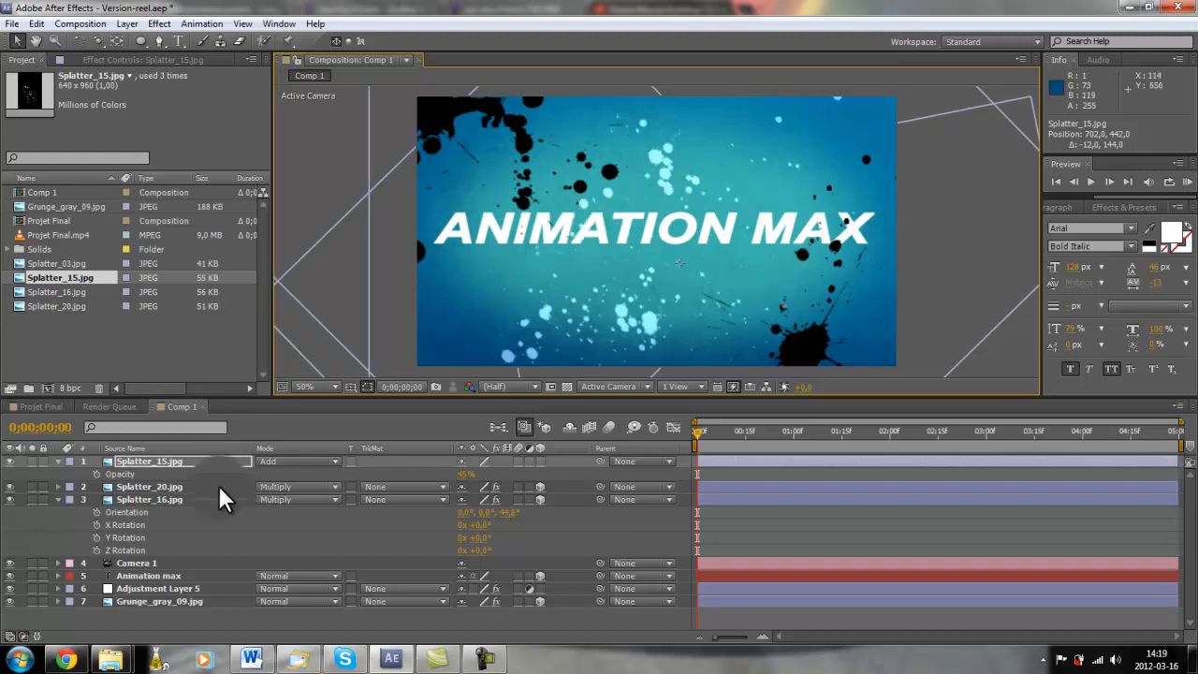
pyautogui.press('t')
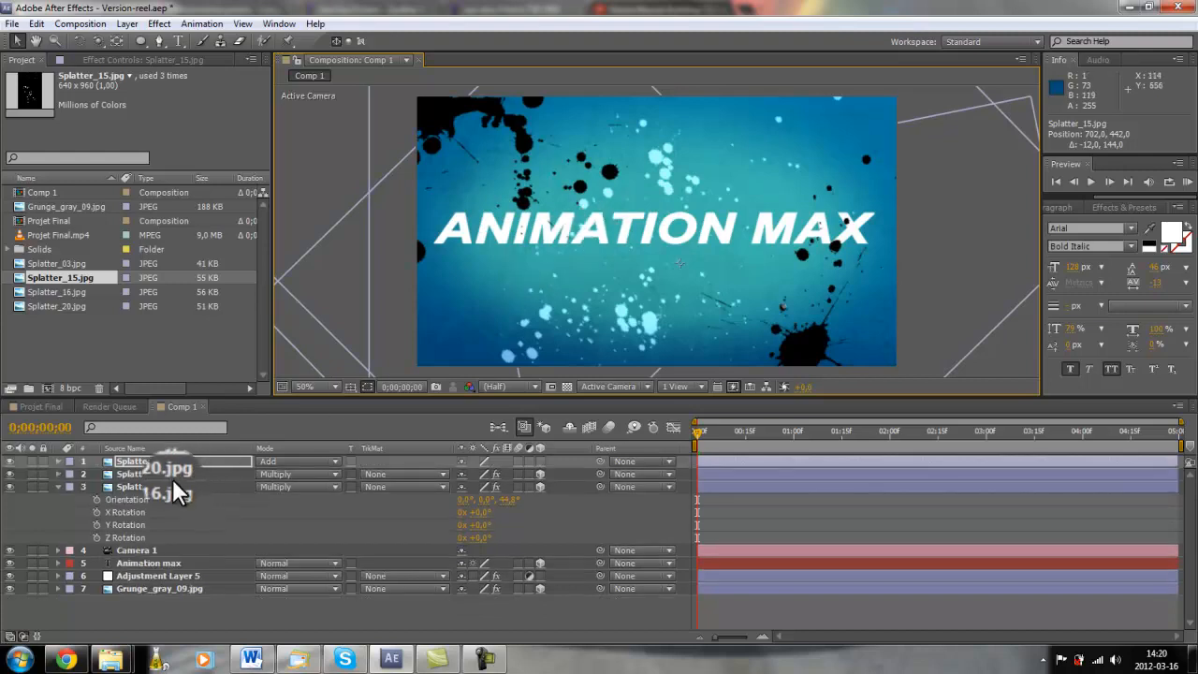
# Step: Collapse Splatter_16.jpg's rotation properties and draw a closed Pen tool mask around the ANIMATION MAX title on the Splatter_15.jpg layer
pyautogui.click(168, 487)
pyautogui.press('r')
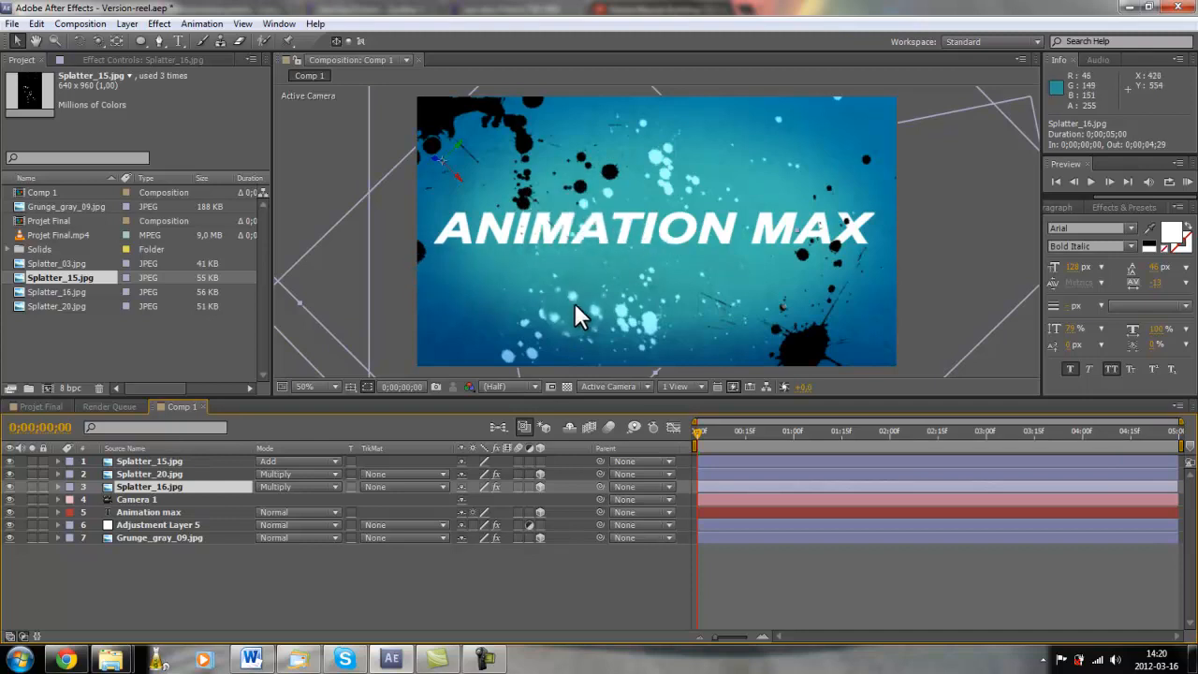
pyautogui.click(167, 462)
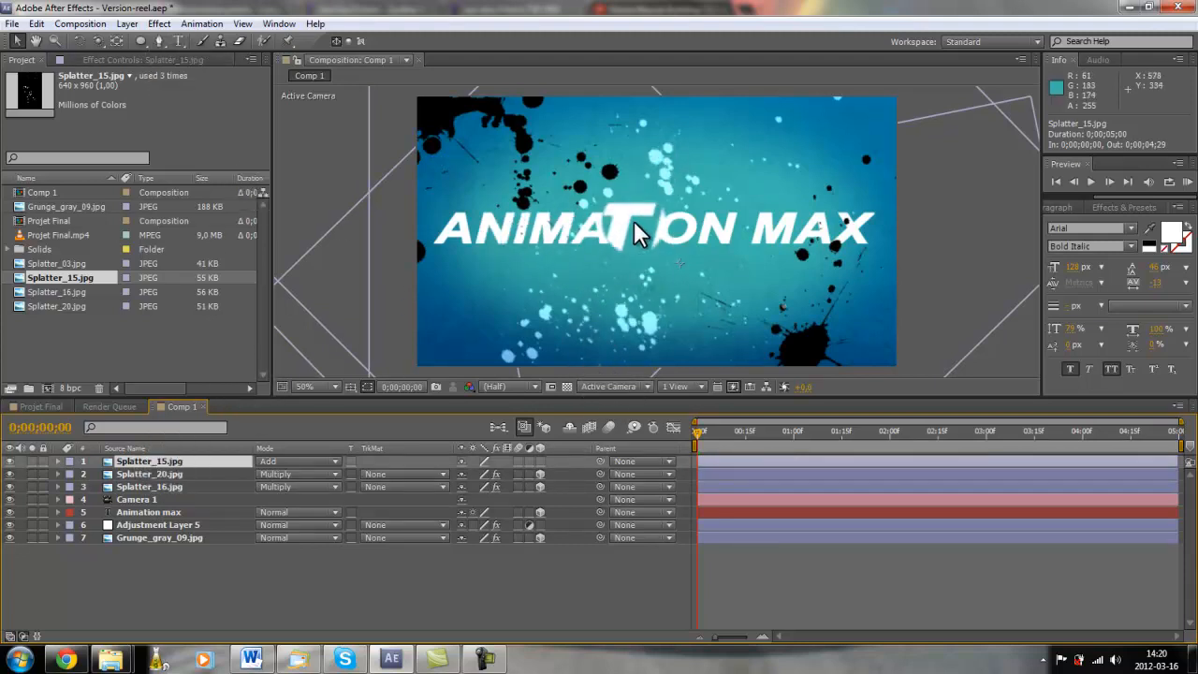
pyautogui.click(159, 41)
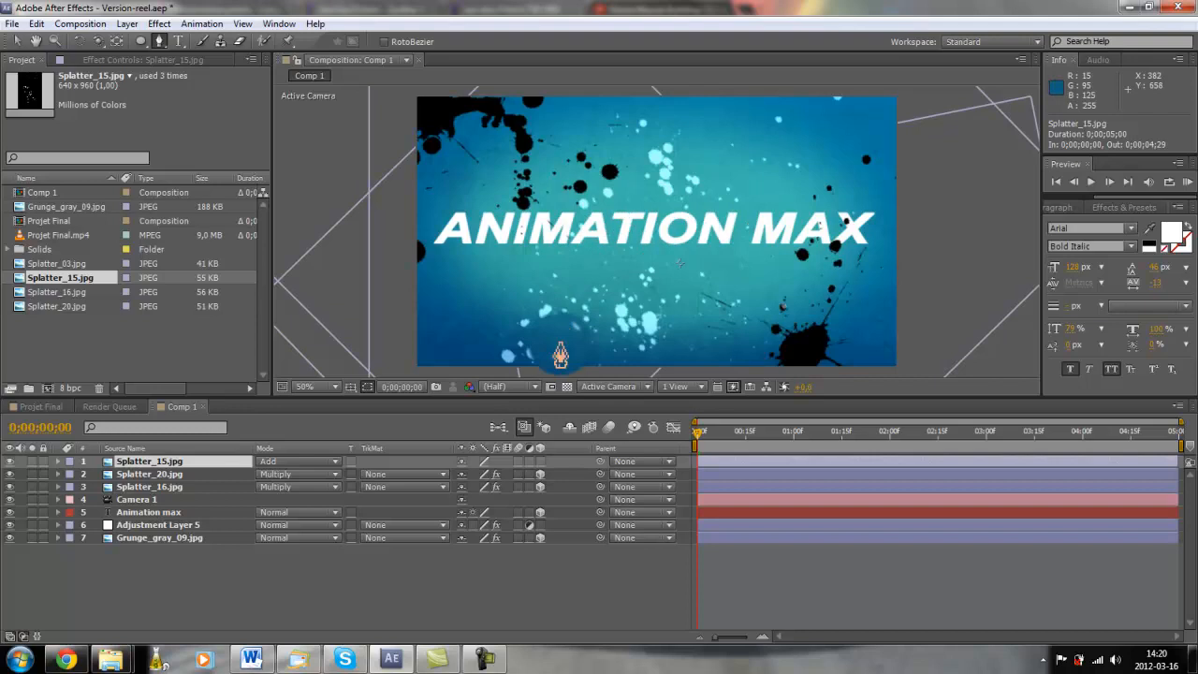
pyautogui.click(600, 204)
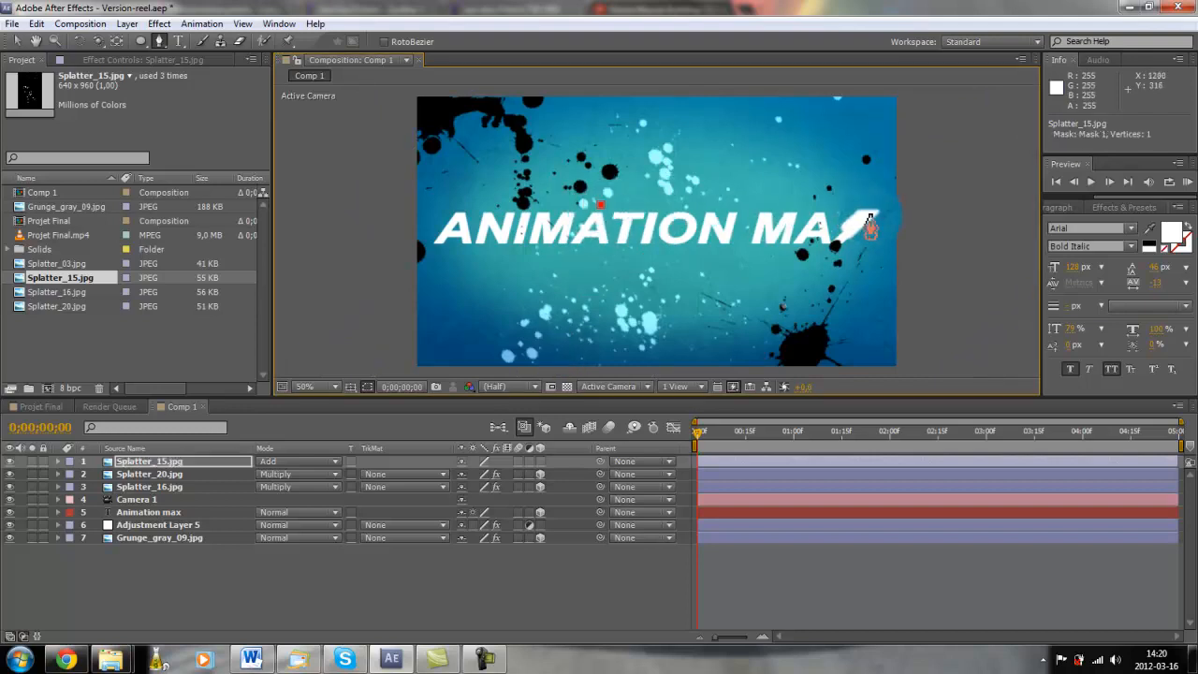
pyautogui.click(671, 207)
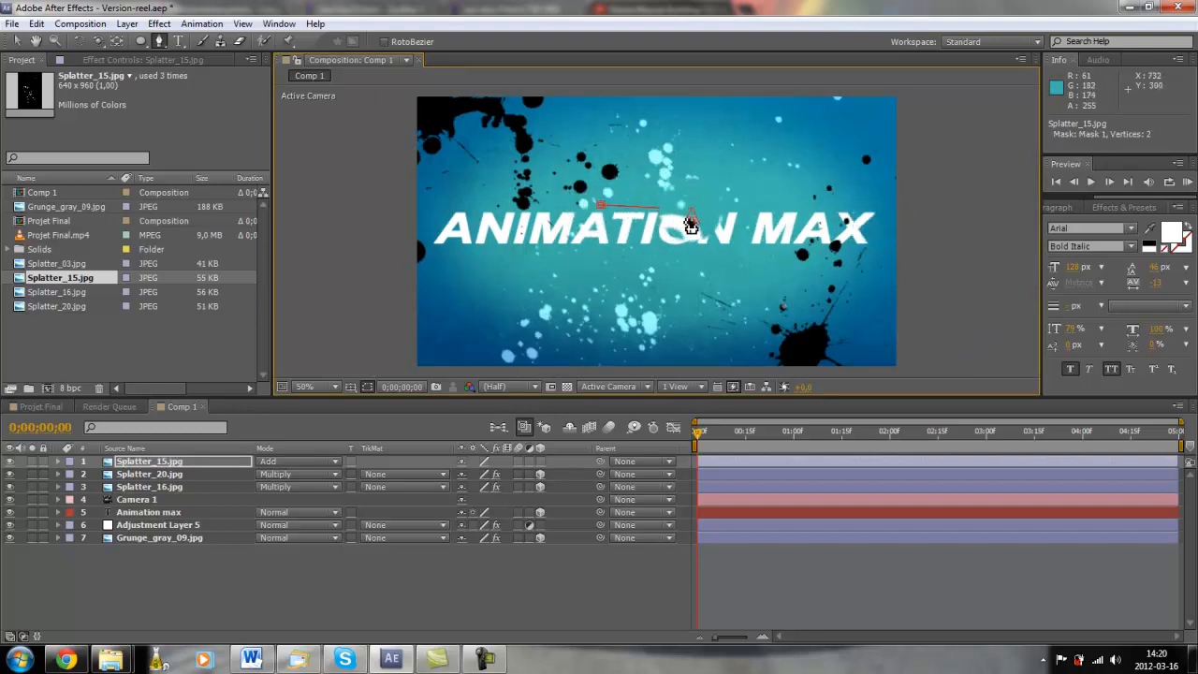
pyautogui.click(690, 208)
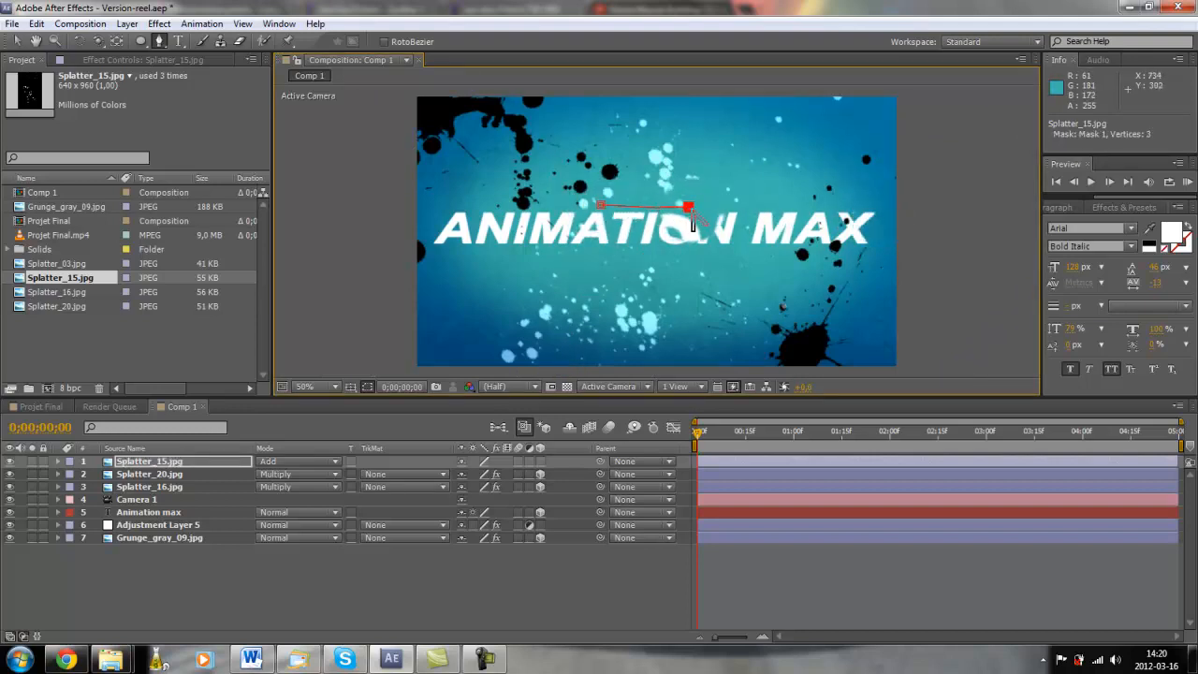
pyautogui.click(875, 206)
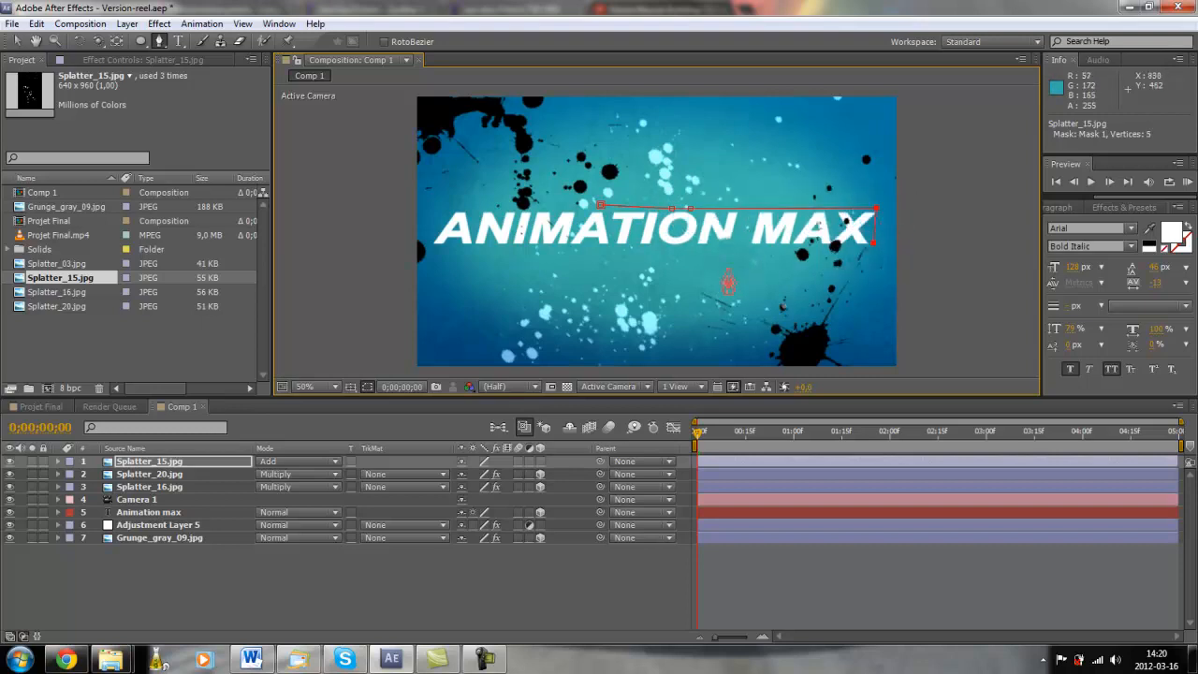
pyautogui.click(872, 251)
pyautogui.click(716, 260)
pyautogui.moveTo(717, 261); pyautogui.dragTo(522, 272)
pyautogui.click(597, 250)
pyautogui.click(428, 247)
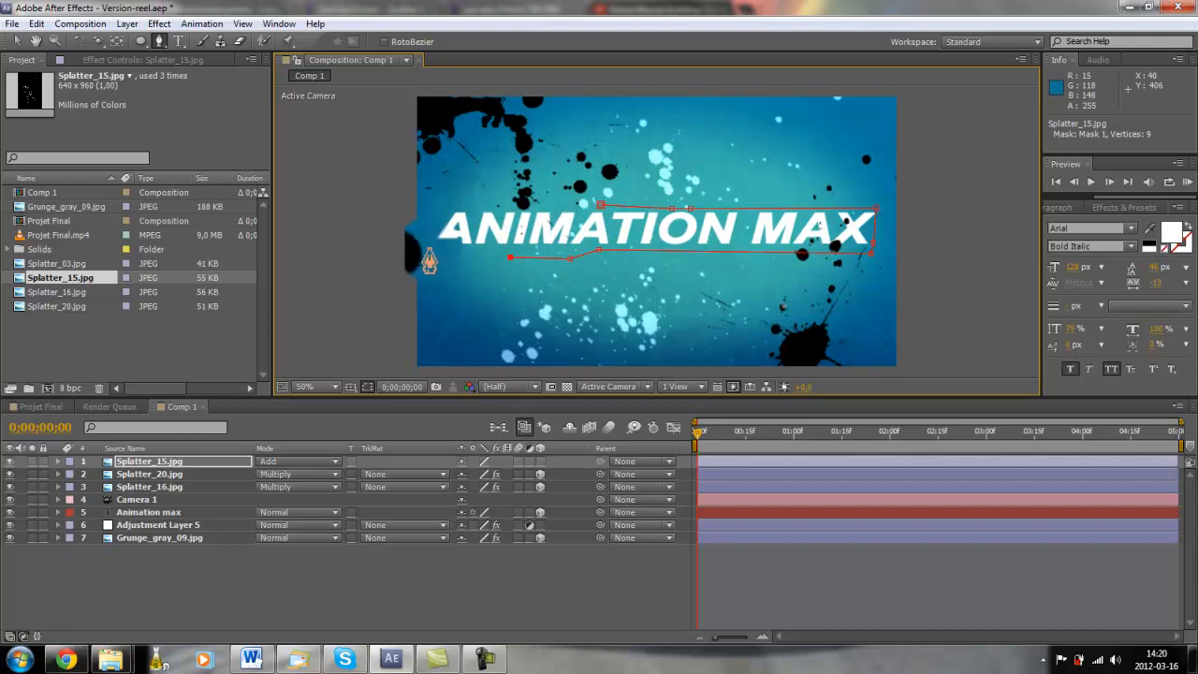
pyautogui.click(434, 212)
pyautogui.click(609, 198)
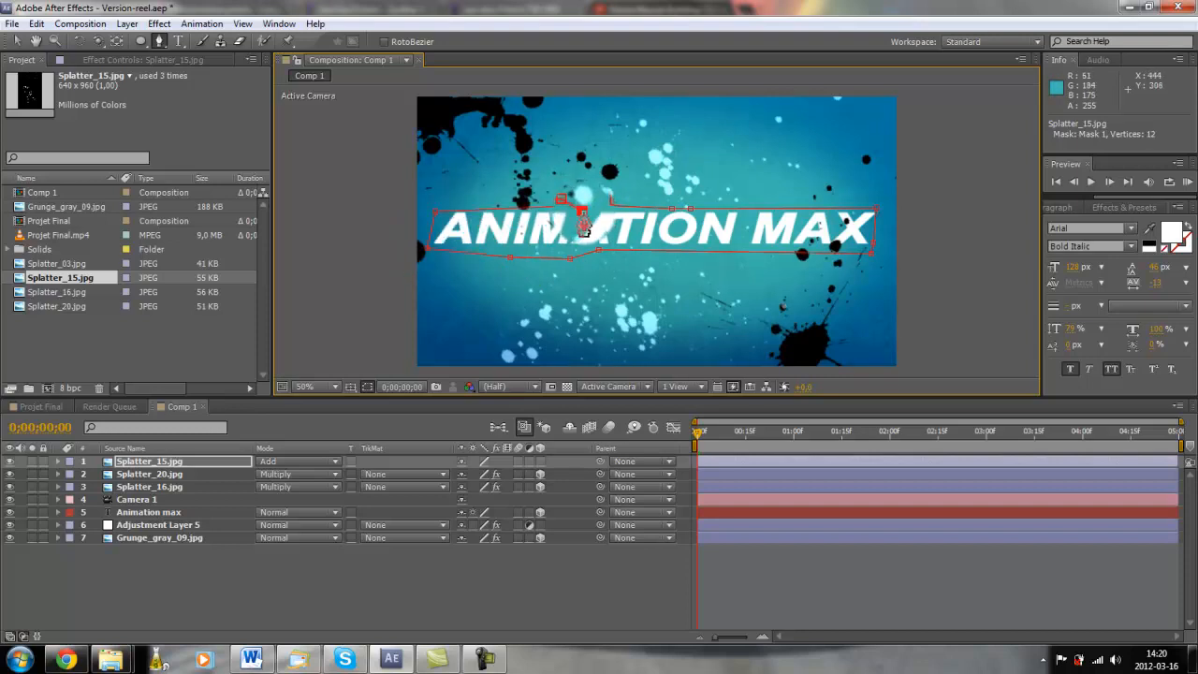
pyautogui.click(599, 206)
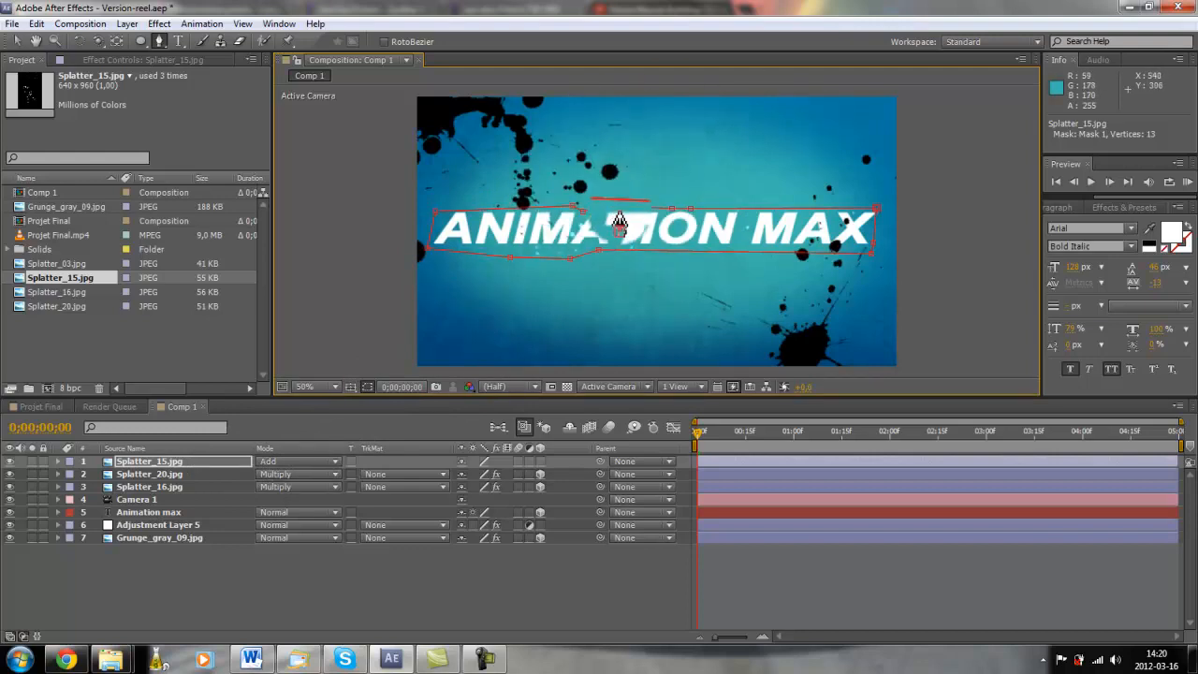
# Step: Set the mode of Mask 1 on Splatter_15.jpg to Subtract and return to the Selection tool
pyautogui.click(210, 462)
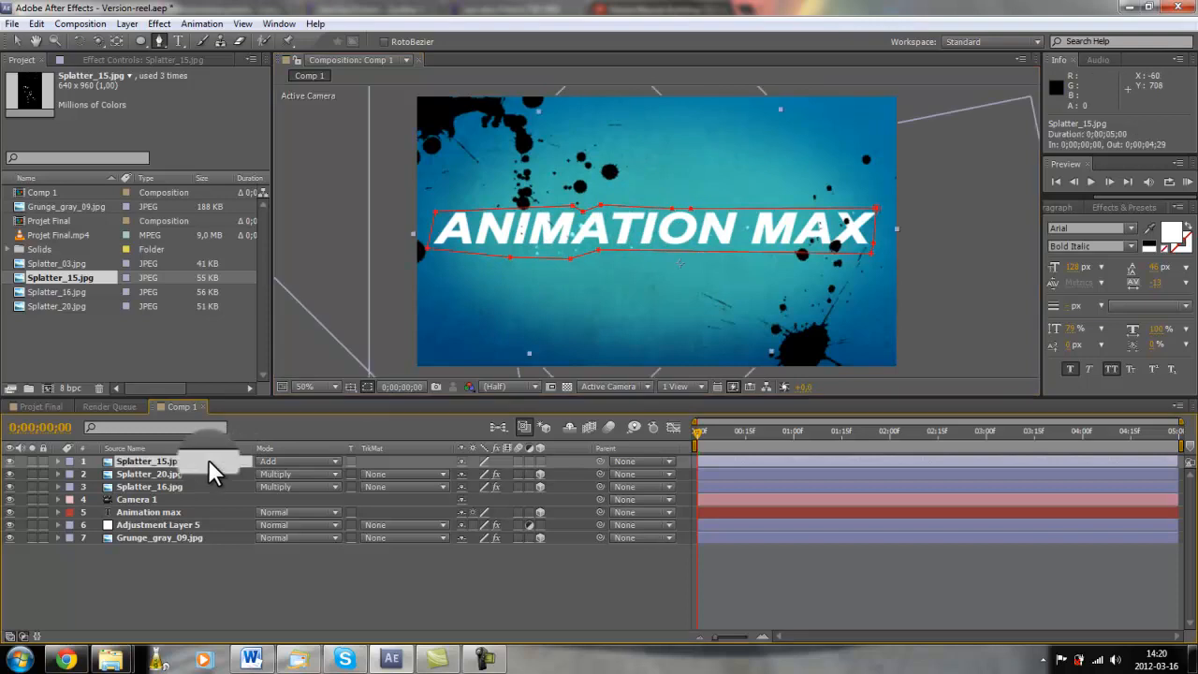
pyautogui.click(58, 462)
pyautogui.click(66, 469)
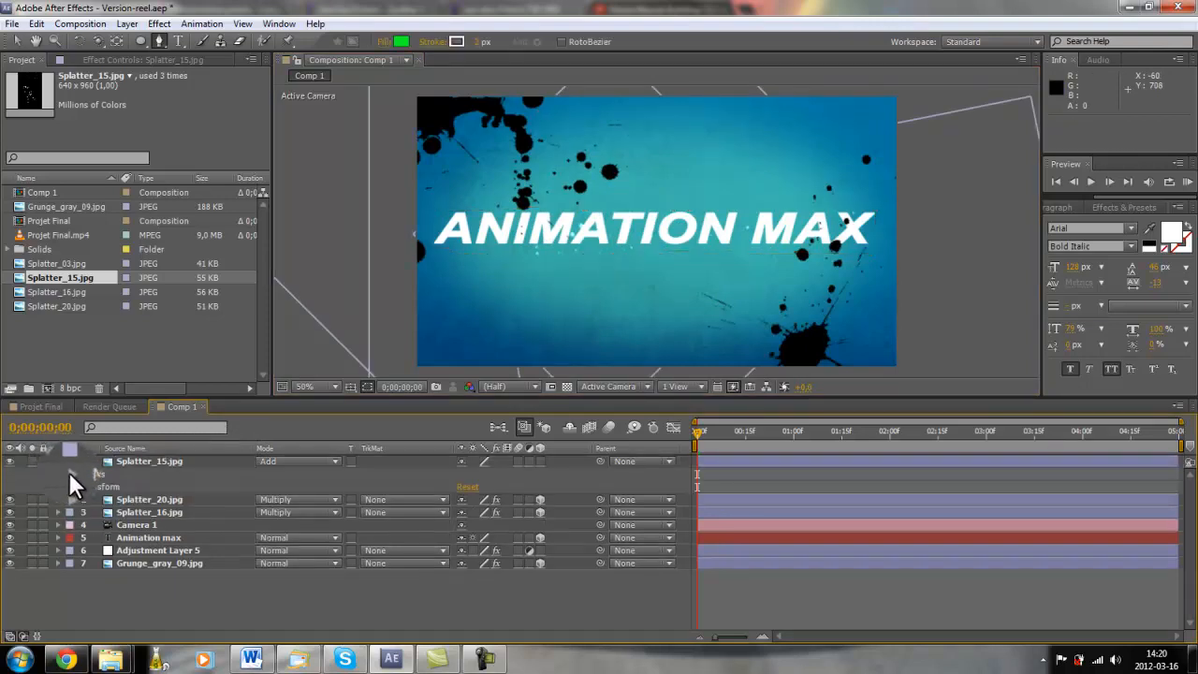
pyautogui.click(69, 471)
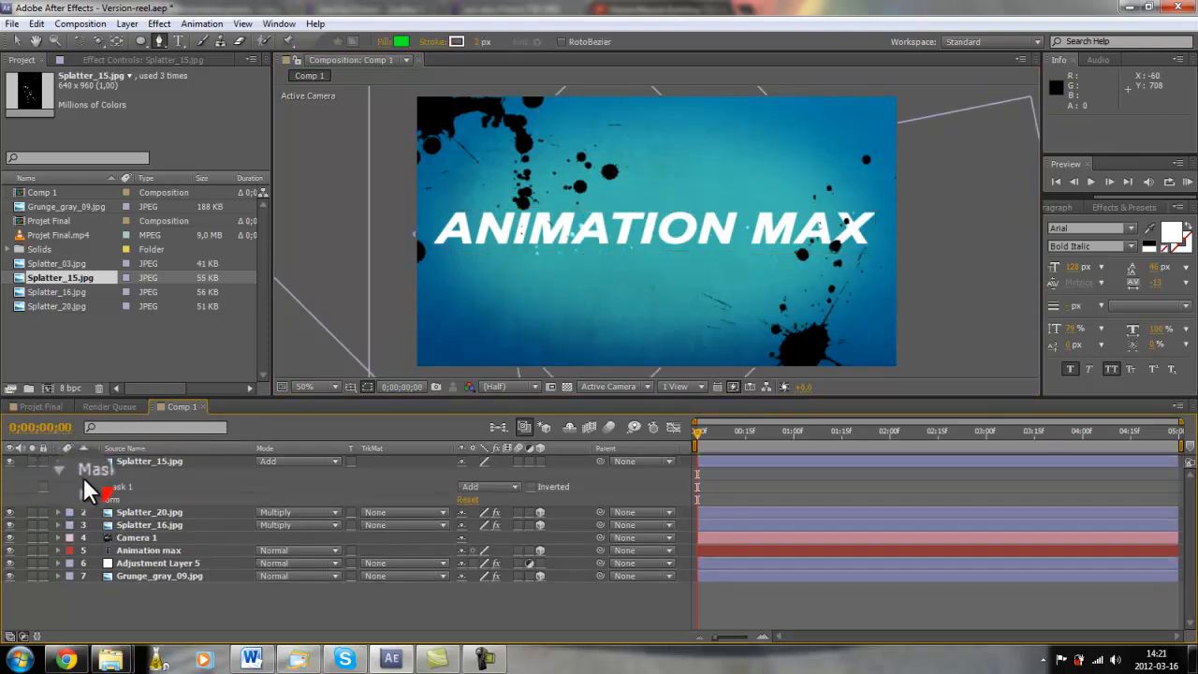
pyautogui.click(487, 487)
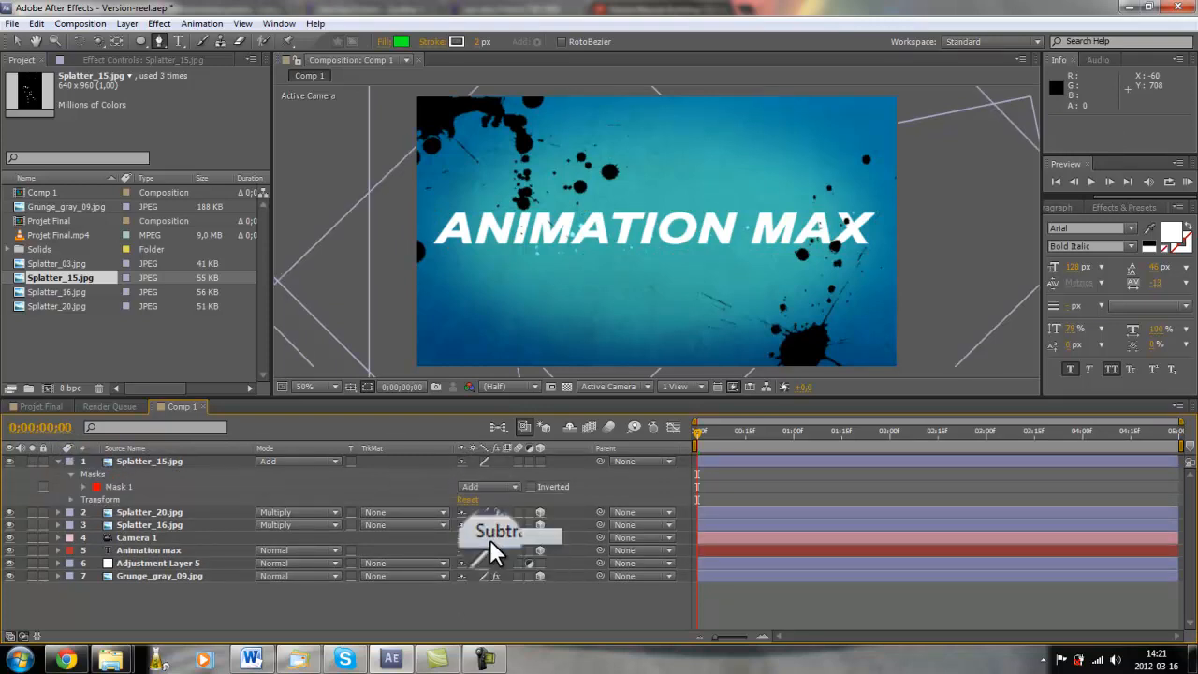
pyautogui.click(489, 539)
pyautogui.moveTo(568, 234); pyautogui.dragTo(552, 256)
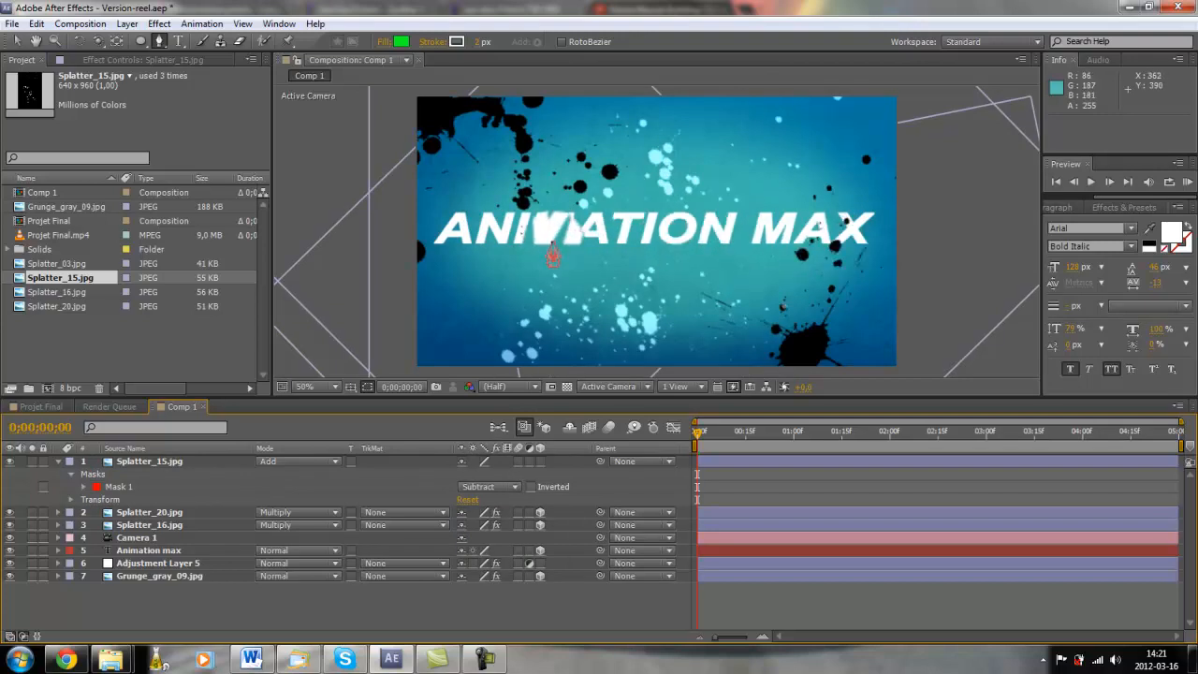
pyautogui.press('v')
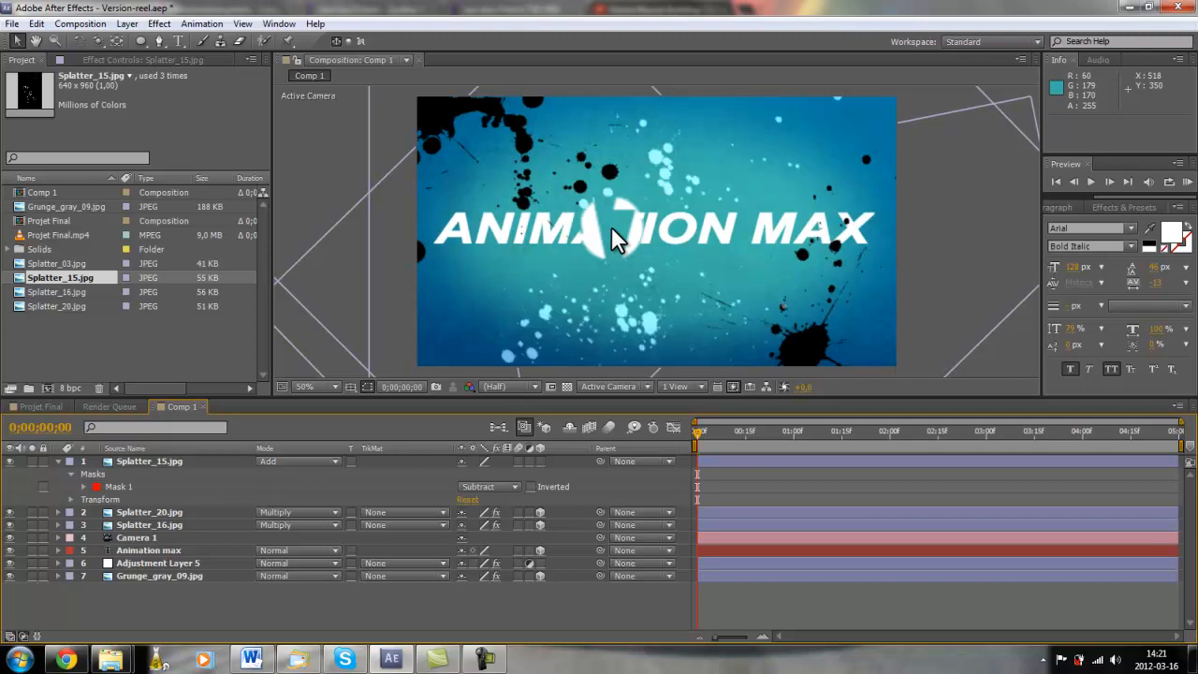
# Step: Make Splatter_15.jpg a 3D layer, bring it closer to the camera along its Z axis and collapse its properties
pyautogui.click(540, 461)
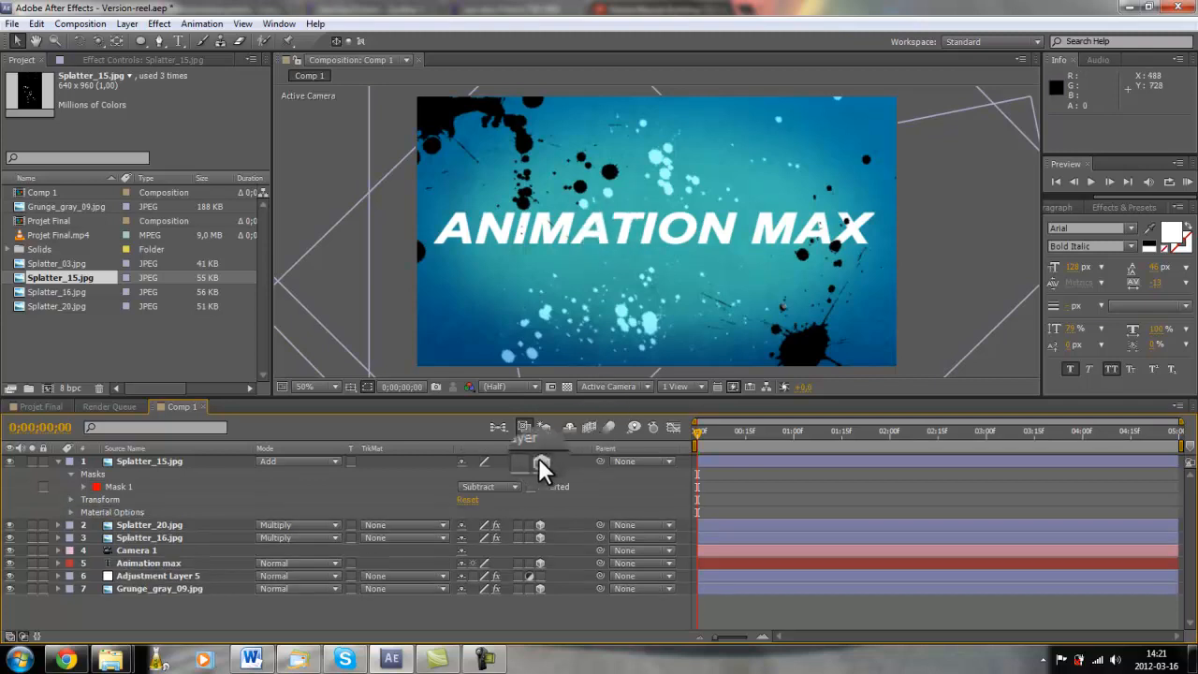
pyautogui.click(164, 458)
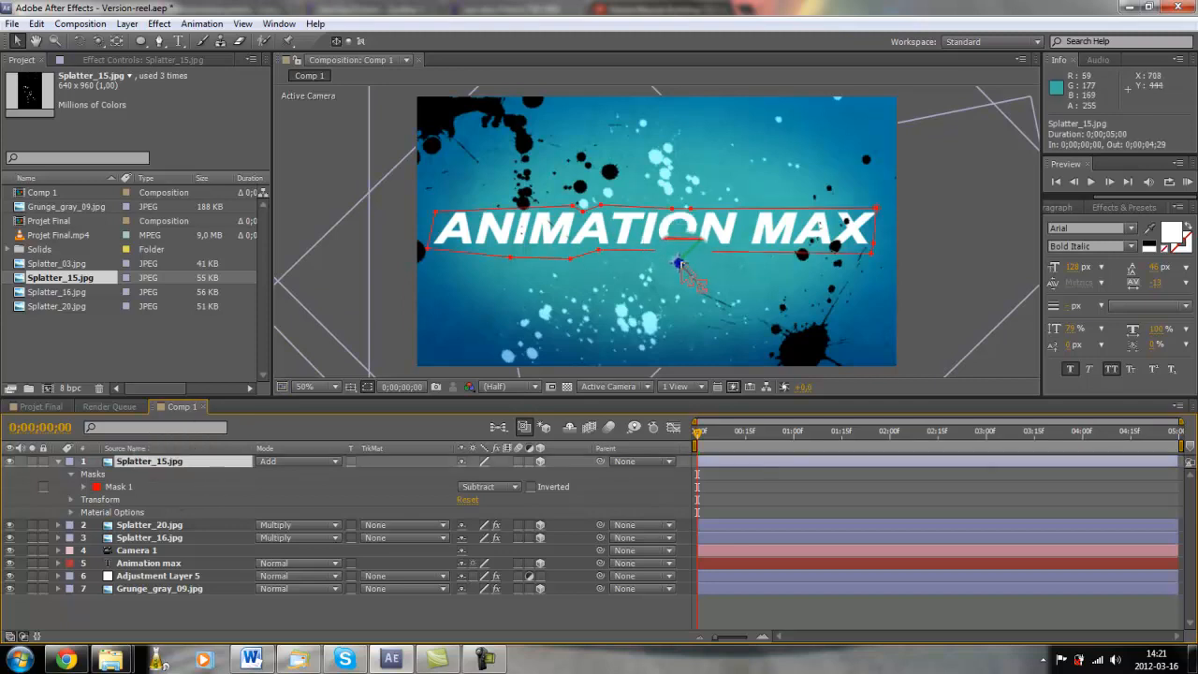
pyautogui.moveTo(684, 265); pyautogui.dragTo(889, 281)
pyautogui.press('Return')
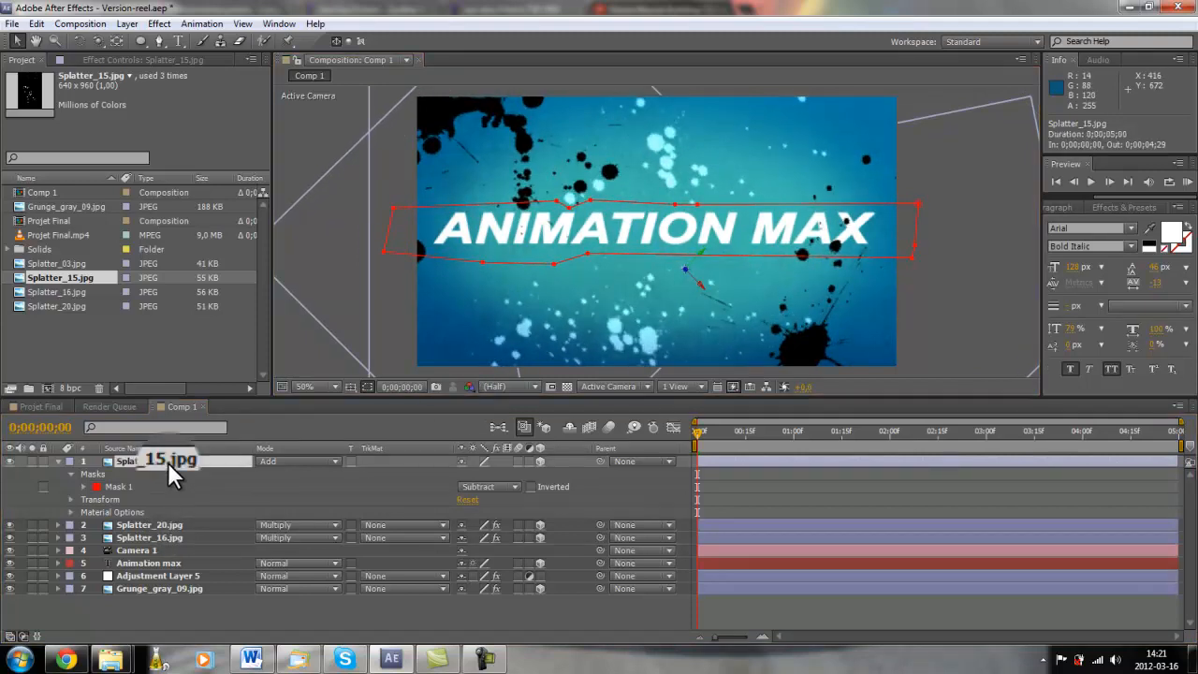
pyautogui.hotkey('ctrl', '`')
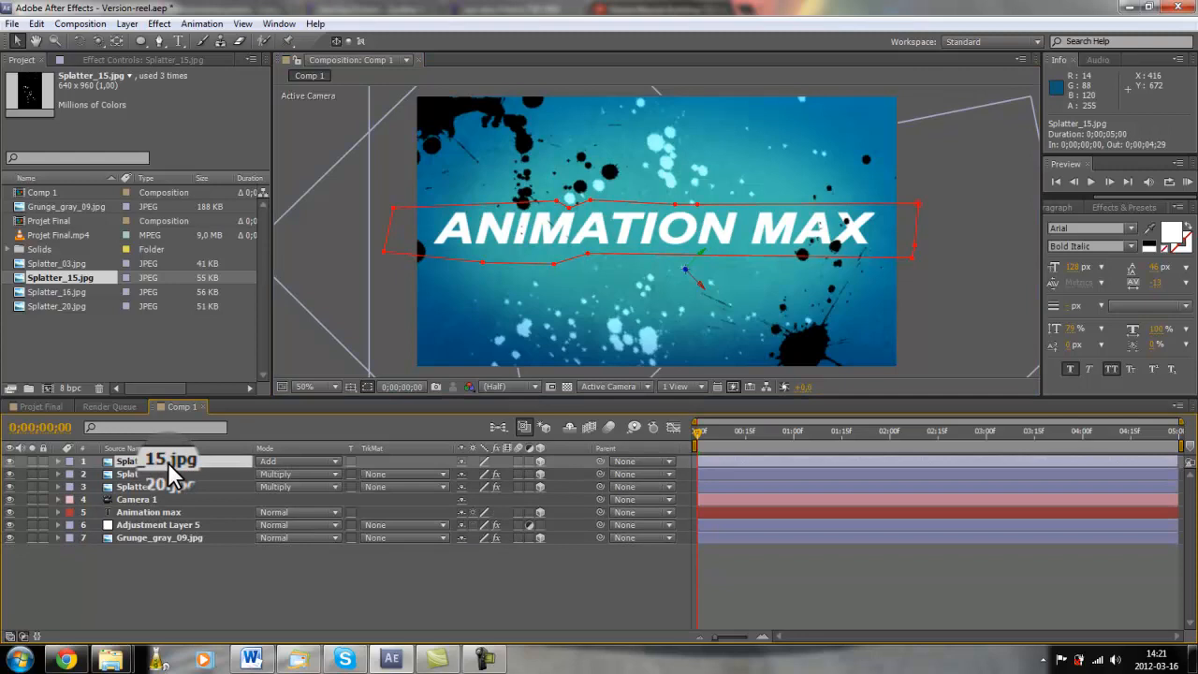
# Step: Add a null object to the composition and parent Camera 1 to it
pyautogui.click(127, 23)
pyautogui.moveTo(143, 51)
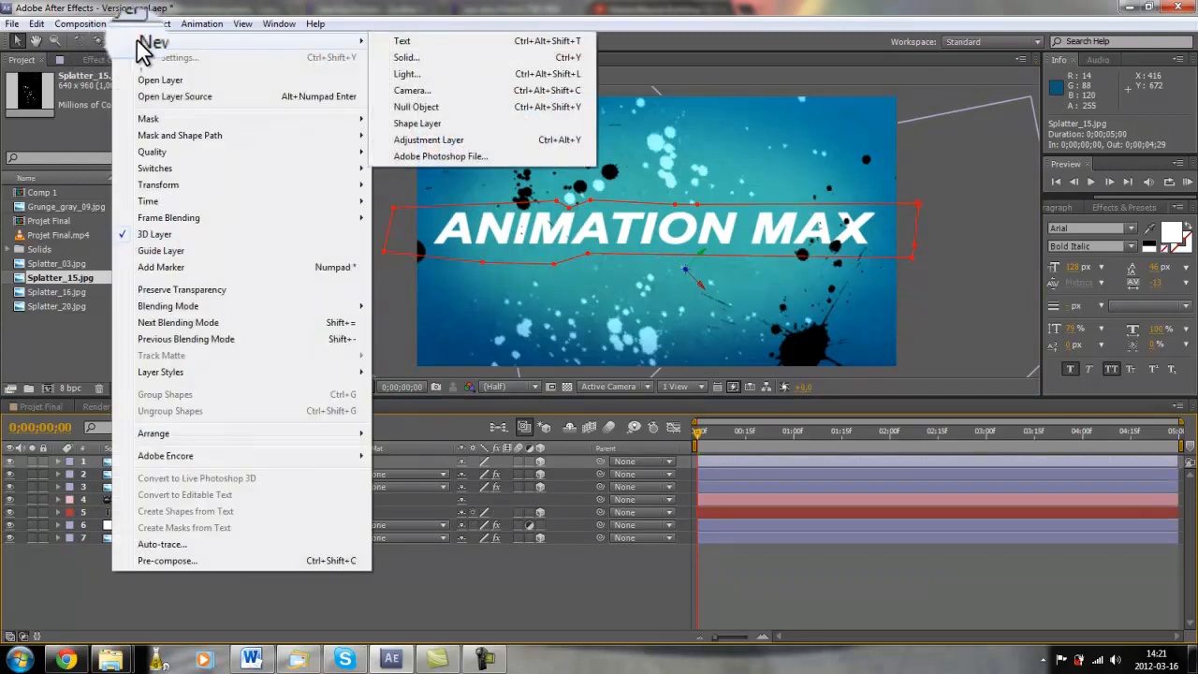
pyautogui.click(415, 107)
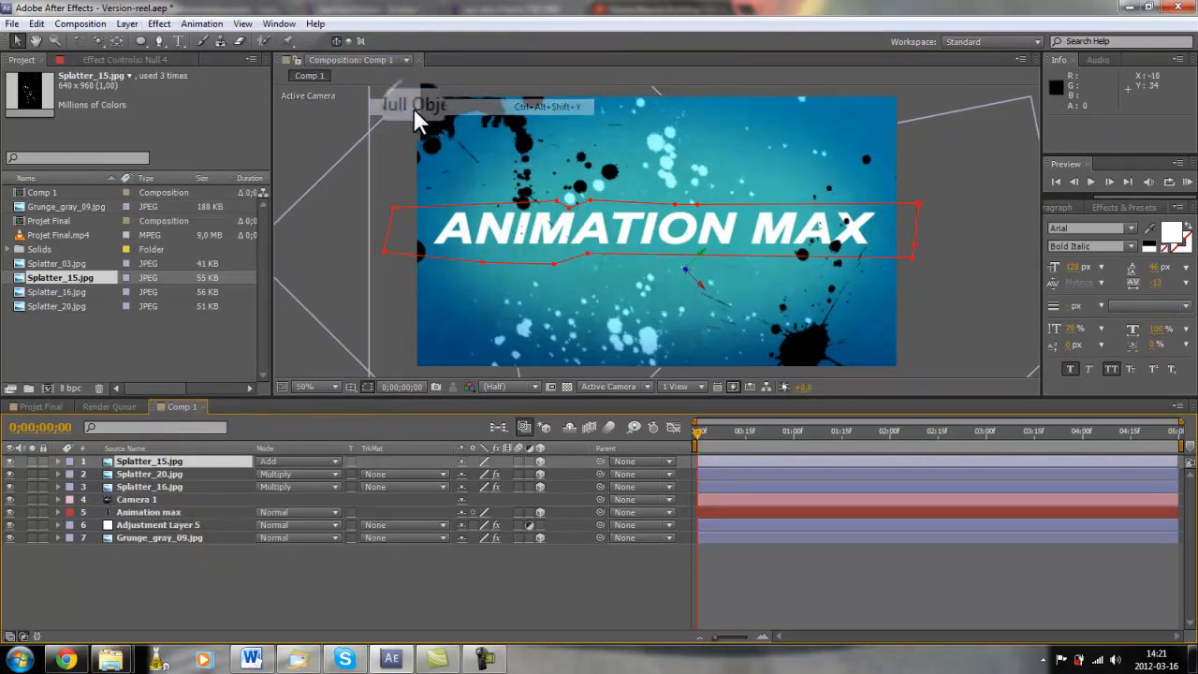
pyautogui.click(135, 513)
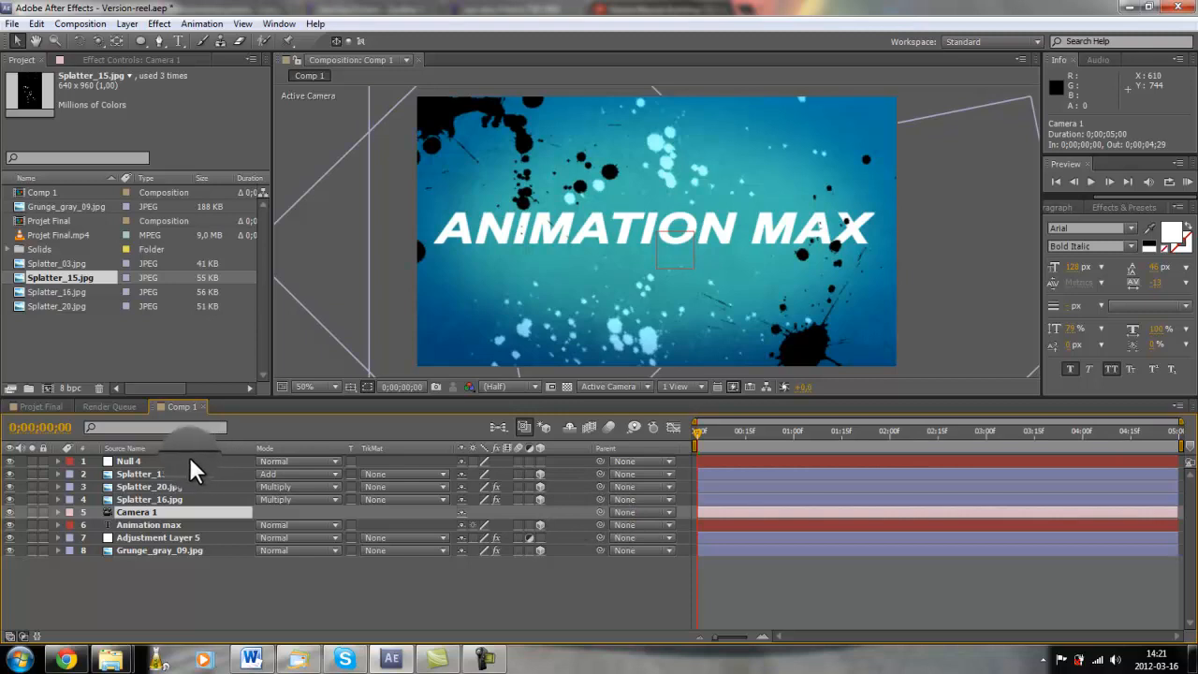
pyautogui.moveTo(600, 511); pyautogui.dragTo(171, 462)
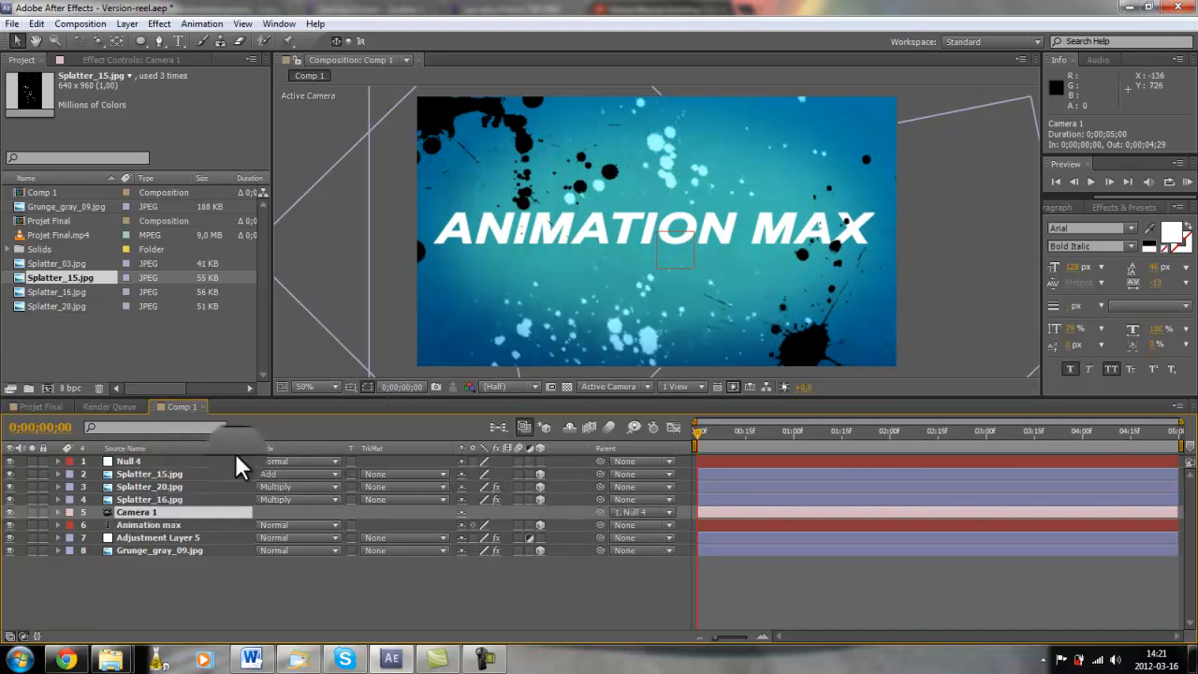
# Step: Try moving the null object slightly to shift the camera view, and undo the move
pyautogui.click(672, 262)
pyautogui.moveTo(673, 259)
pyautogui.mouseDown()
pyautogui.moveTo(751, 206)
pyautogui.moveTo(607, 290)
pyautogui.moveTo(642, 249)
pyautogui.moveTo(695, 219)
pyautogui.moveTo(574, 275)
pyautogui.moveTo(655, 278)
pyautogui.moveTo(670, 254)
pyautogui.mouseUp()
pyautogui.hotkey('ctrl', 'z')
pyautogui.hotkey('ctrl', 'z')
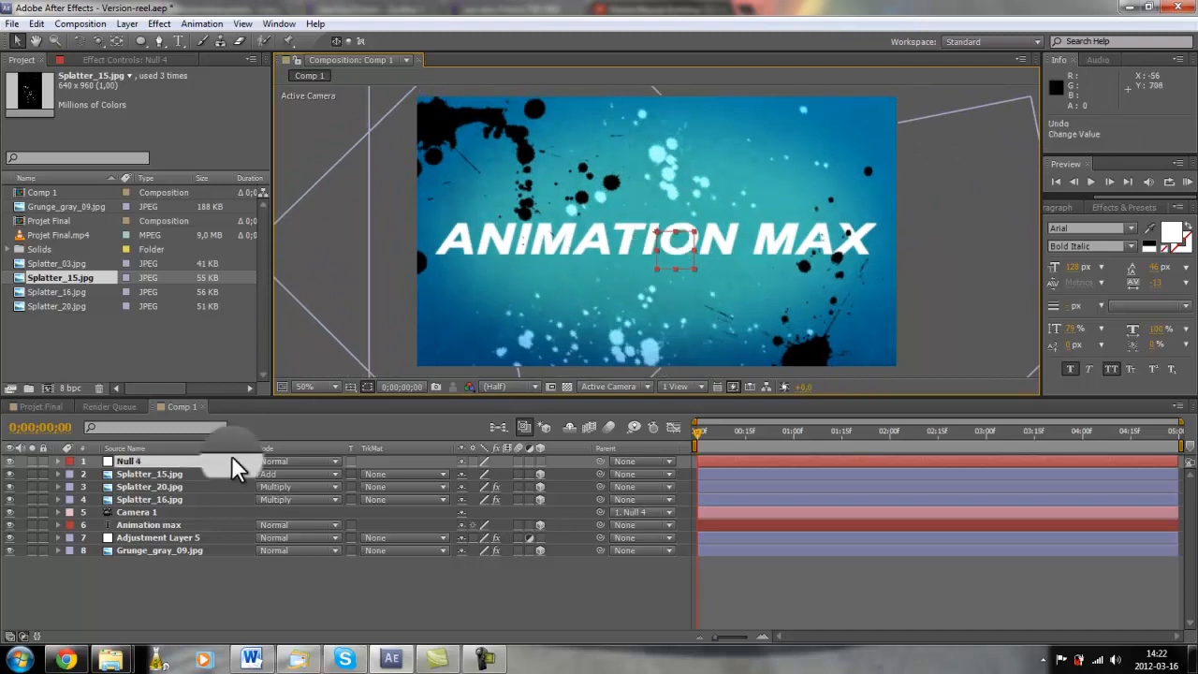
# Step: Reveal the Position of the null and Camera 1, and add a Position keyframe to the null at 0;00;01;15
pyautogui.press('p')
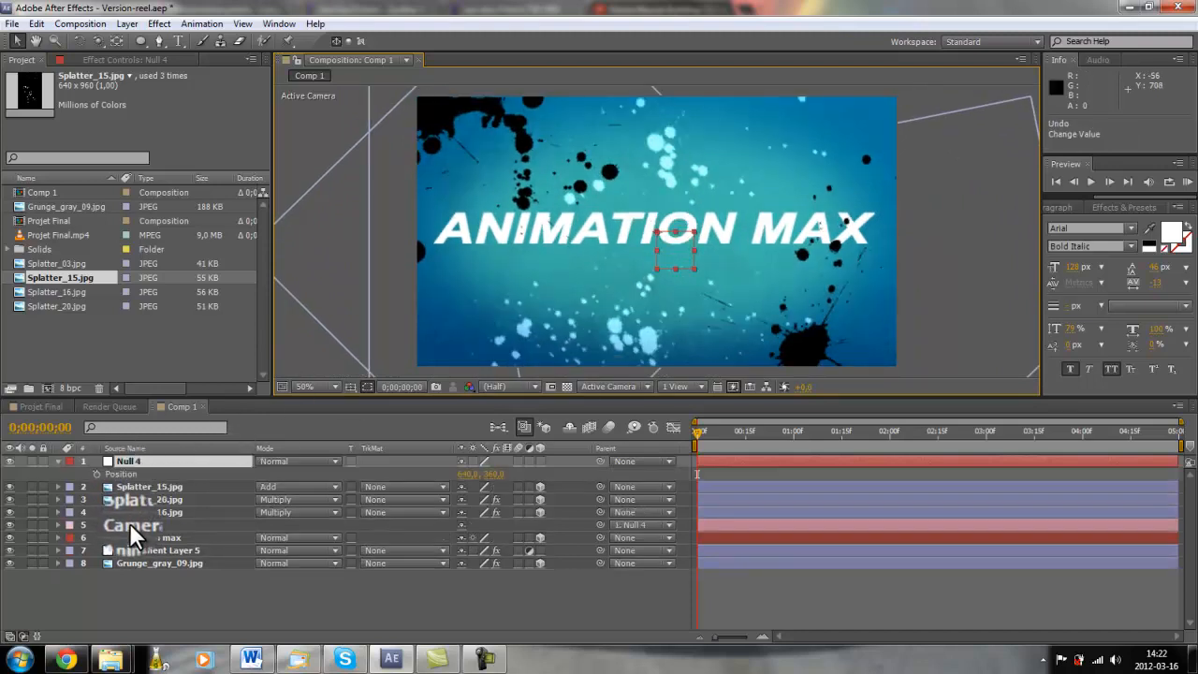
pyautogui.click(129, 522)
pyautogui.press('p')
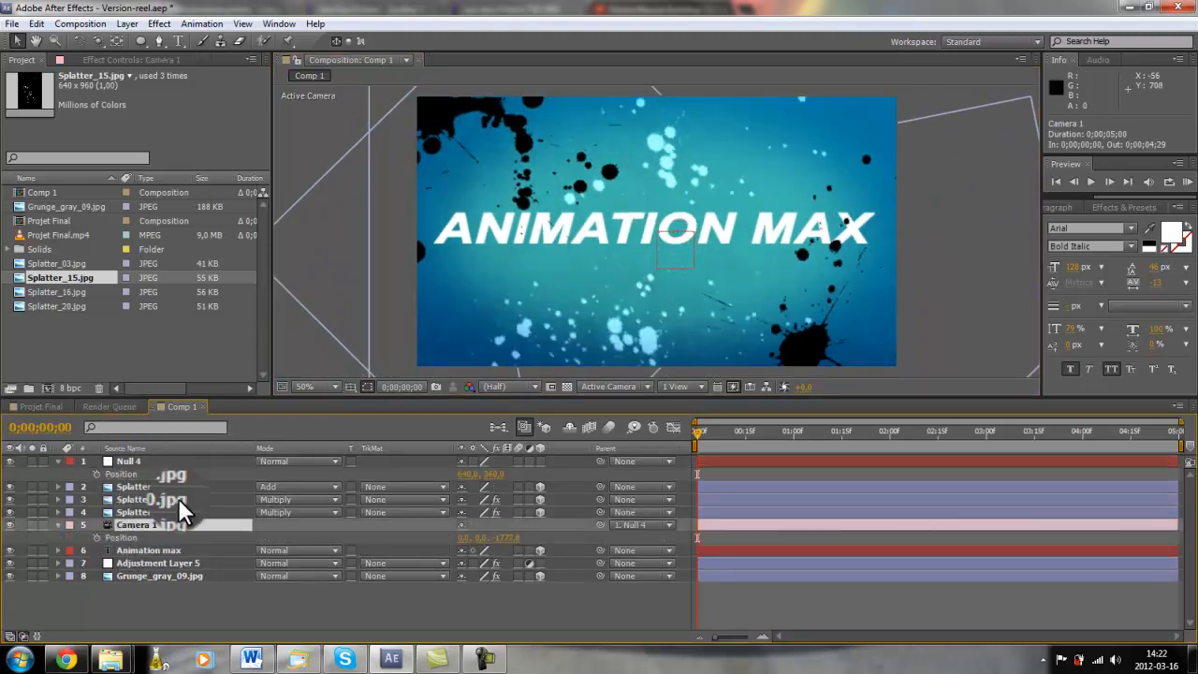
pyautogui.click(843, 430)
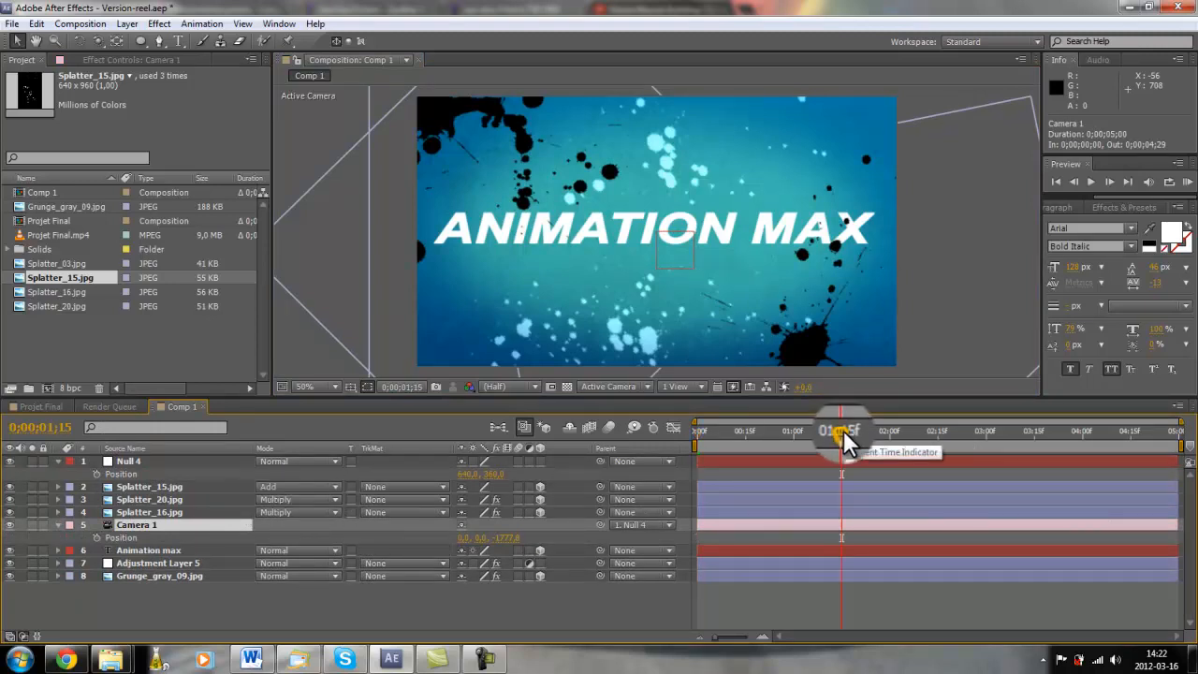
pyautogui.click(683, 267)
pyautogui.click(228, 463)
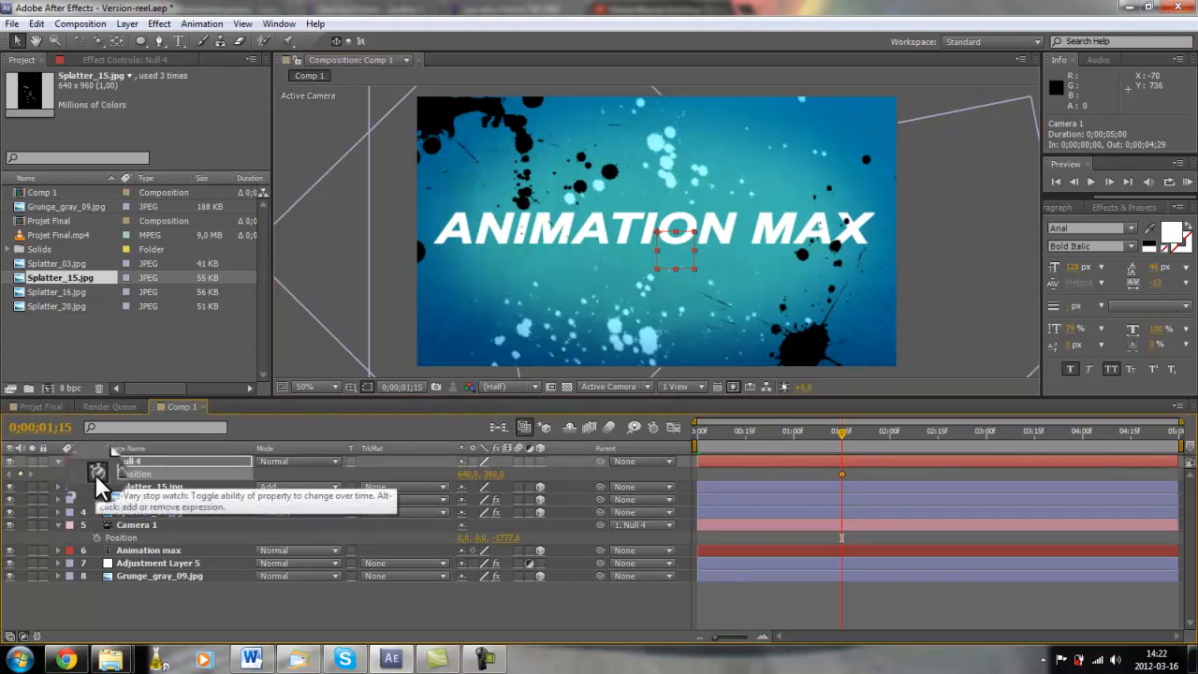
pyautogui.click(96, 473)
# Step: Move the null object to 1718, -96 at 0;00;02;15 to animate the camera away from the title
pyautogui.click(941, 447)
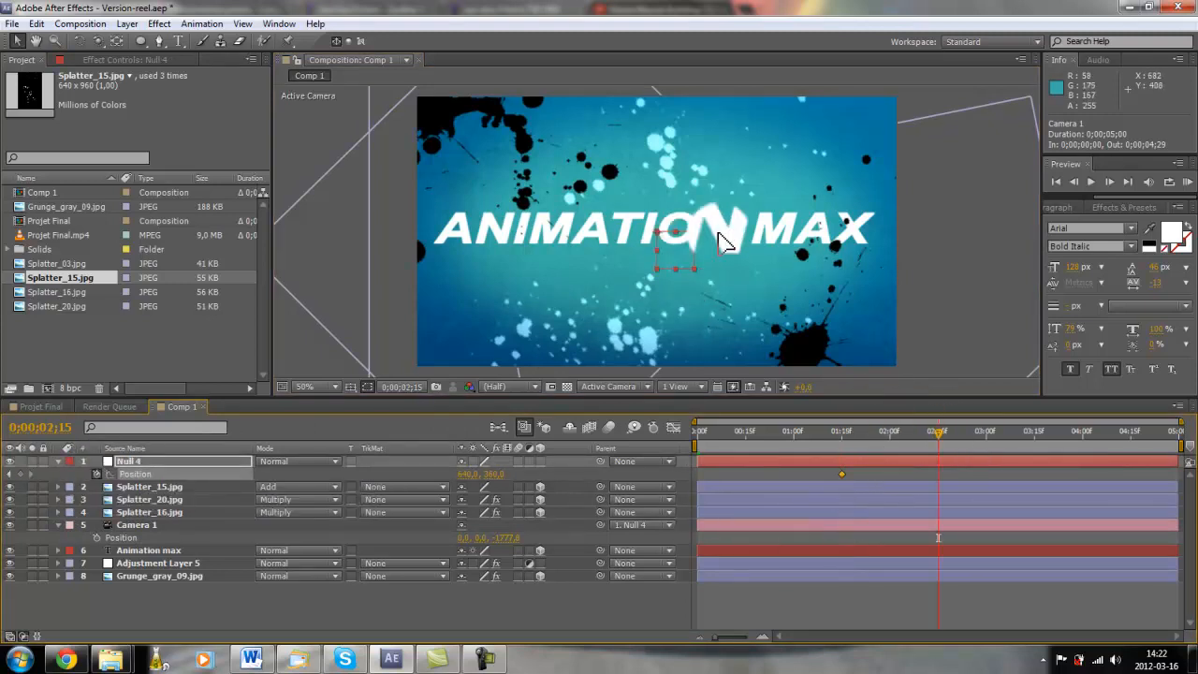
pyautogui.moveTo(691, 240); pyautogui.dragTo(1074, 82)
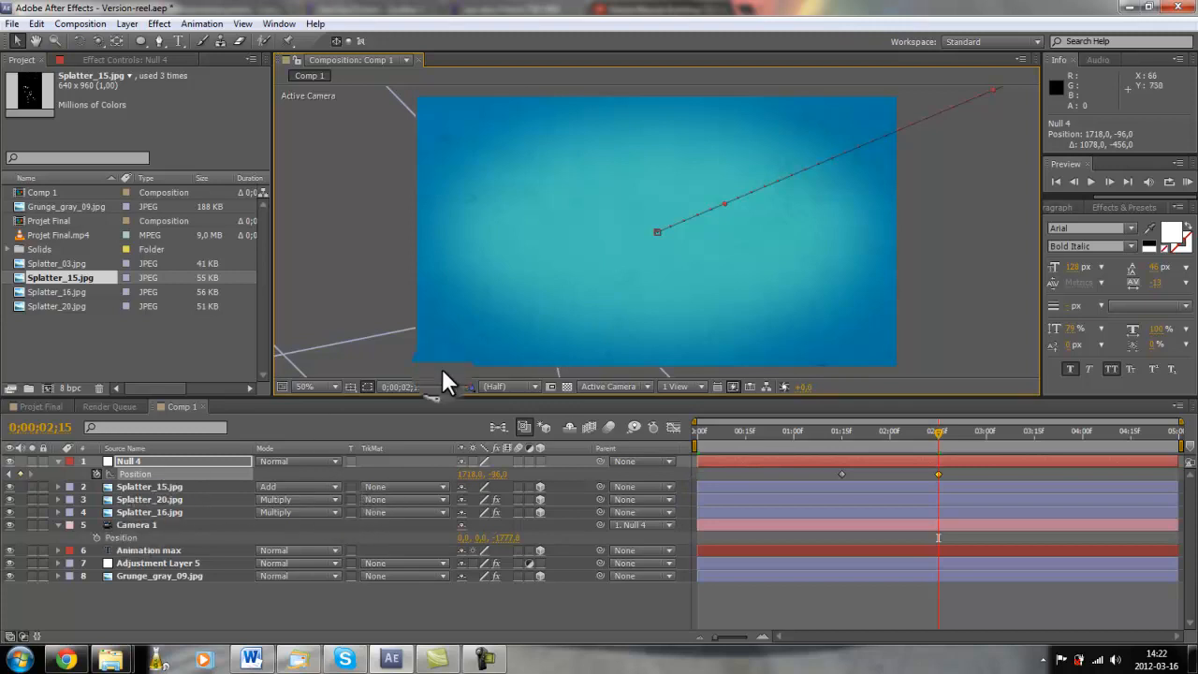
pyautogui.press(',')
pyautogui.press(',')
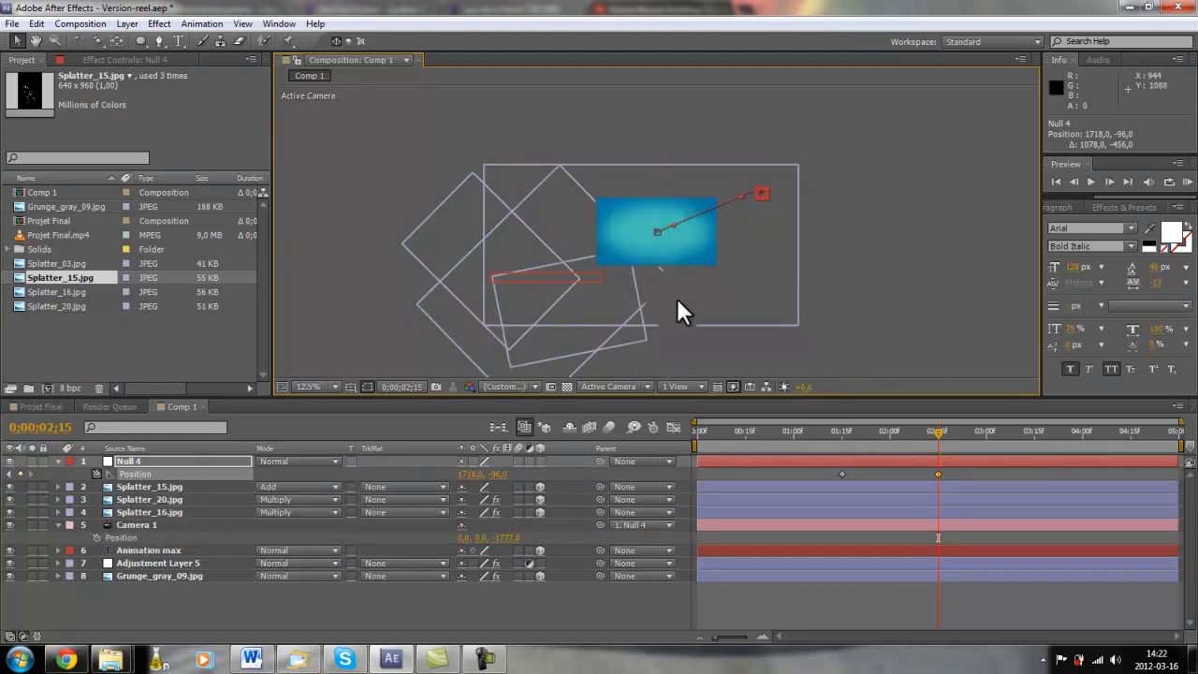
# Step: Duplicate the Animation max text layer
pyautogui.click(148, 545)
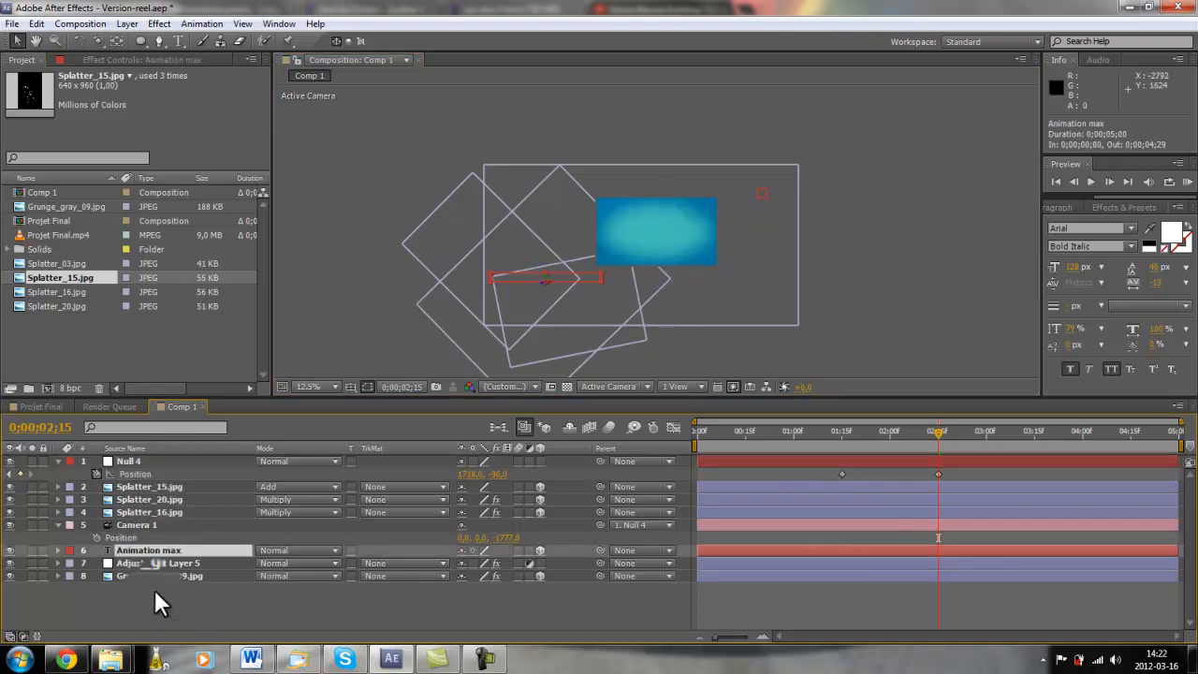
pyautogui.click(37, 24)
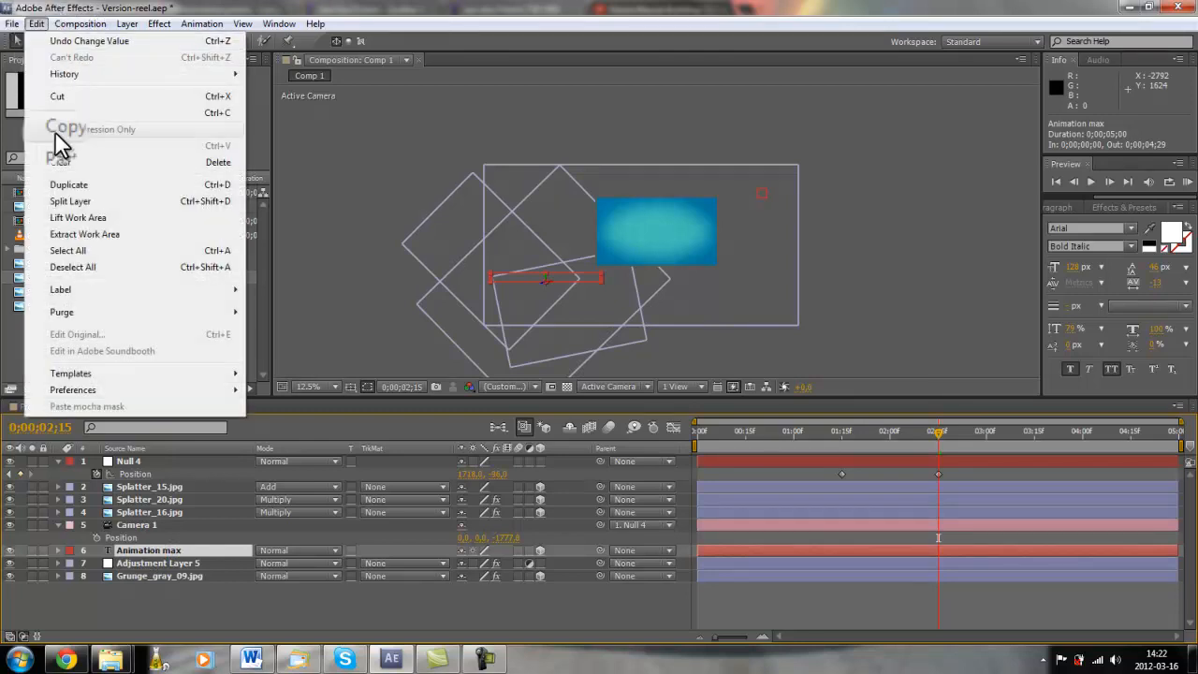
pyautogui.click(73, 191)
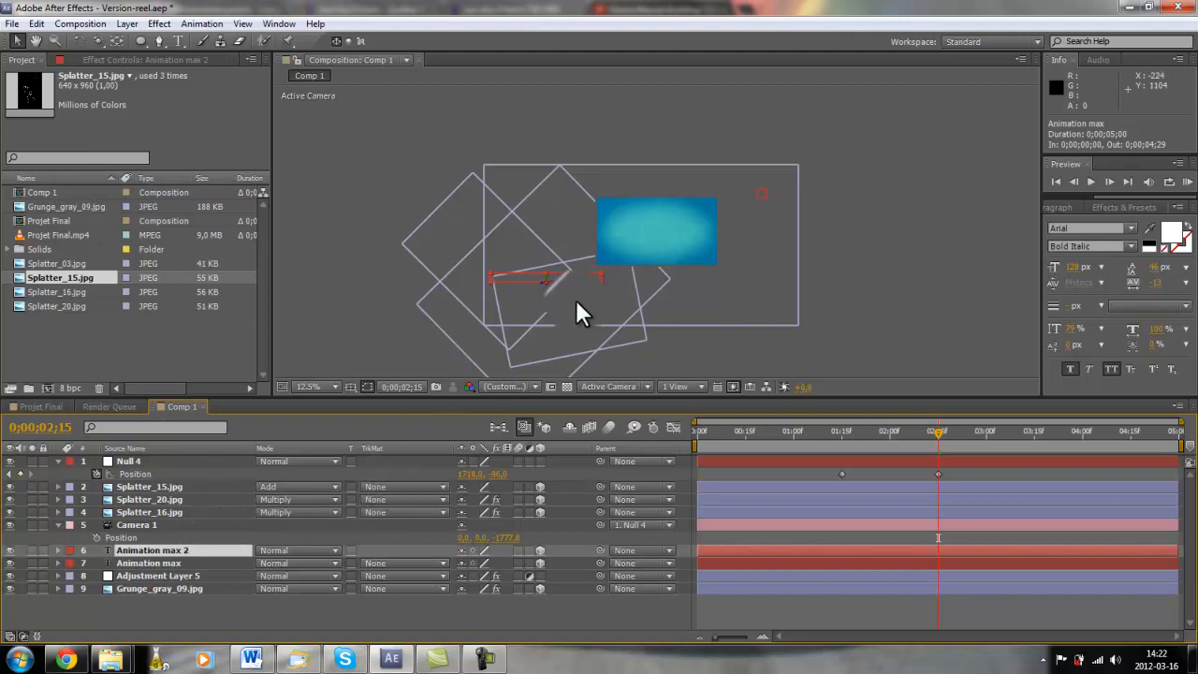
# Step: Move the duplicated Animation max title into the camera view at 1718, -72, -152
pyautogui.moveTo(567, 290); pyautogui.dragTo(659, 233)
pyautogui.scroll(4, 660, 234)
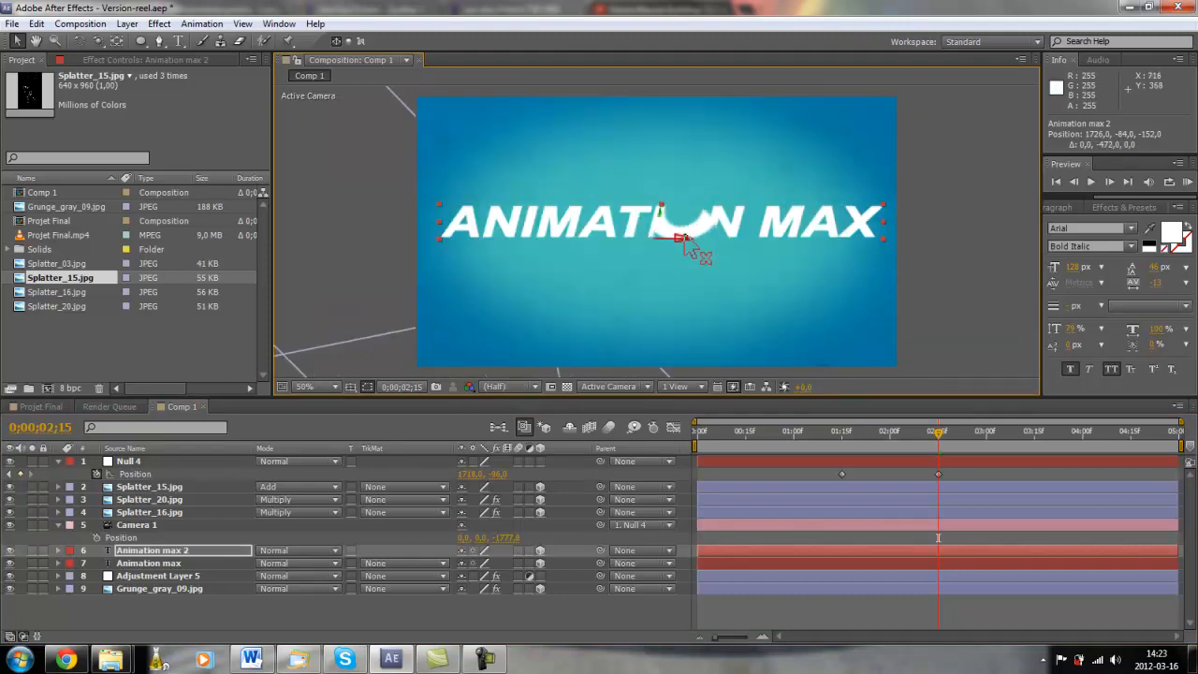
pyautogui.moveTo(685, 240)
pyautogui.mouseDown()
pyautogui.moveTo(666, 230)
pyautogui.moveTo(672, 241)
pyautogui.mouseUp()
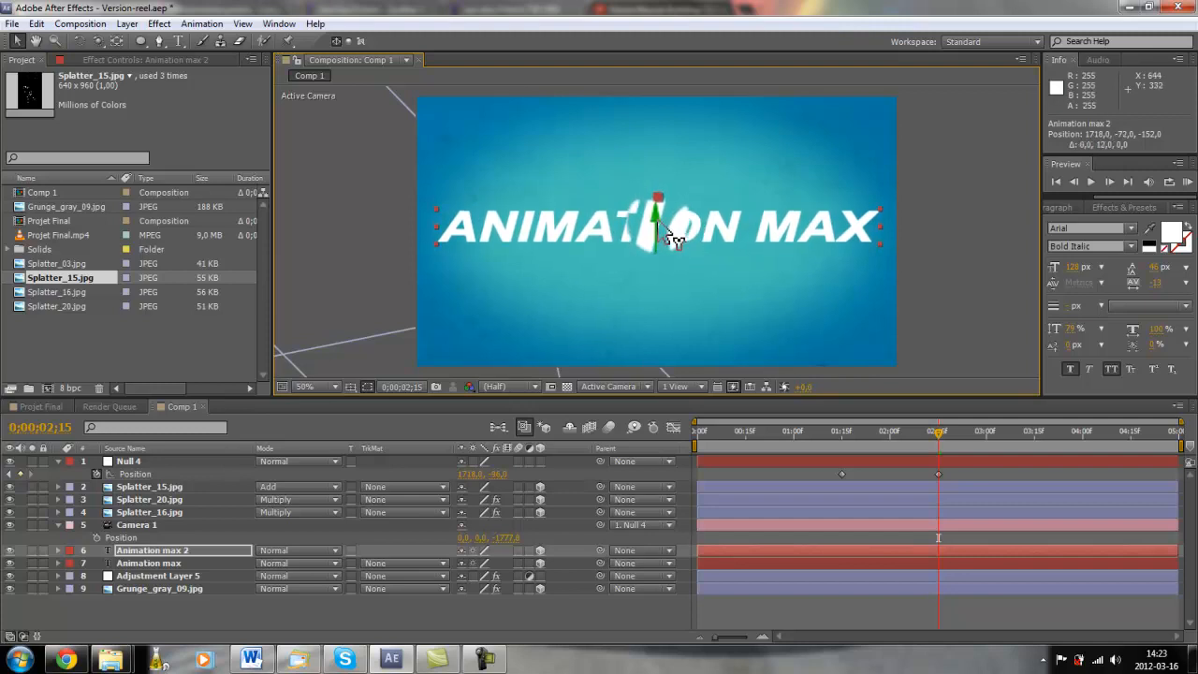
# Step: Replace the duplicated title's text with "pour toujours" and push it back to Z -70 so it fits the frame
pyautogui.doubleClick(183, 549)
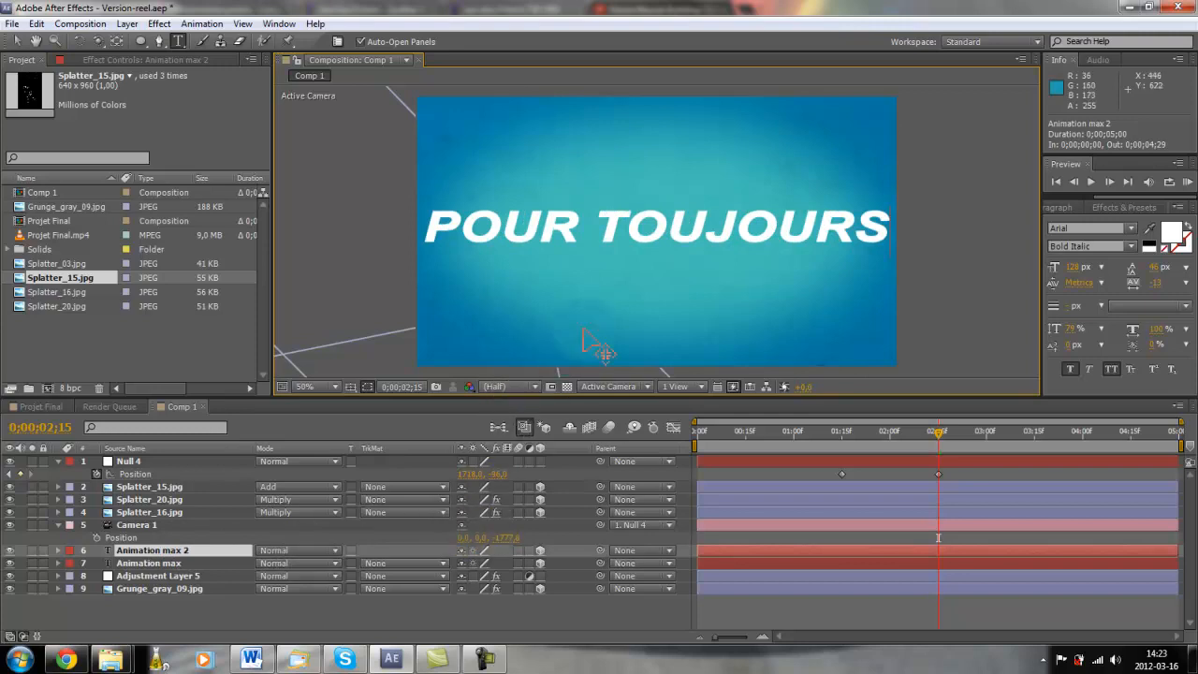
pyautogui.click(181, 554)
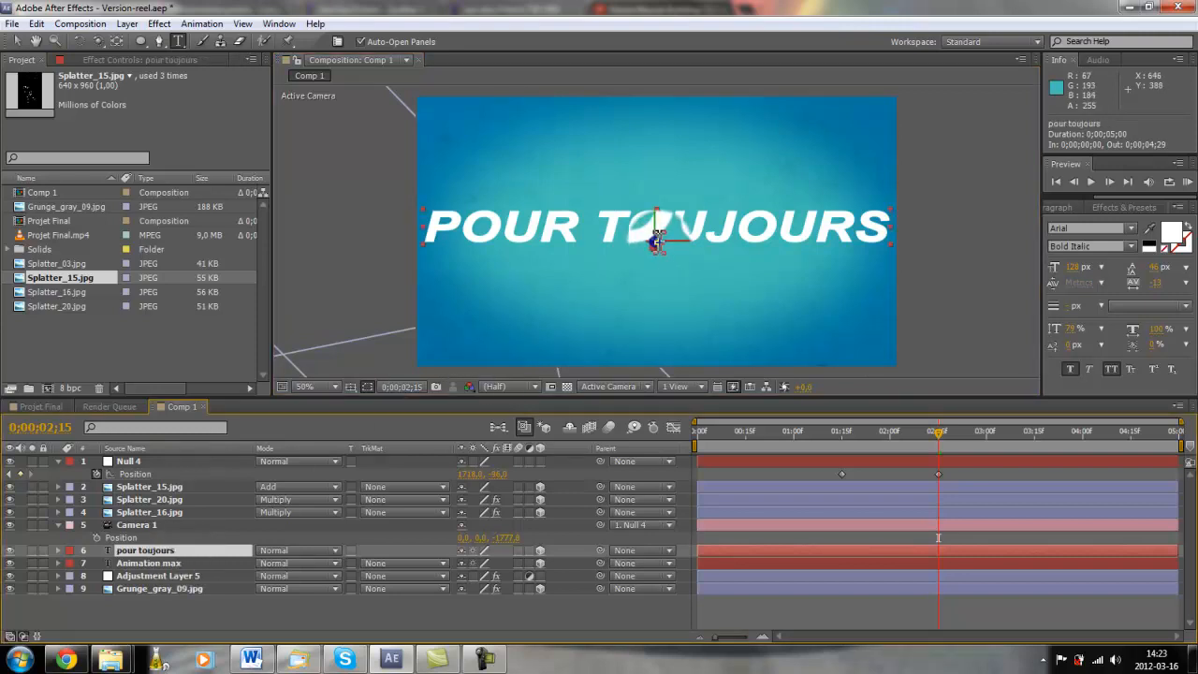
pyautogui.press('v')
pyautogui.moveTo(657, 247); pyautogui.dragTo(668, 214)
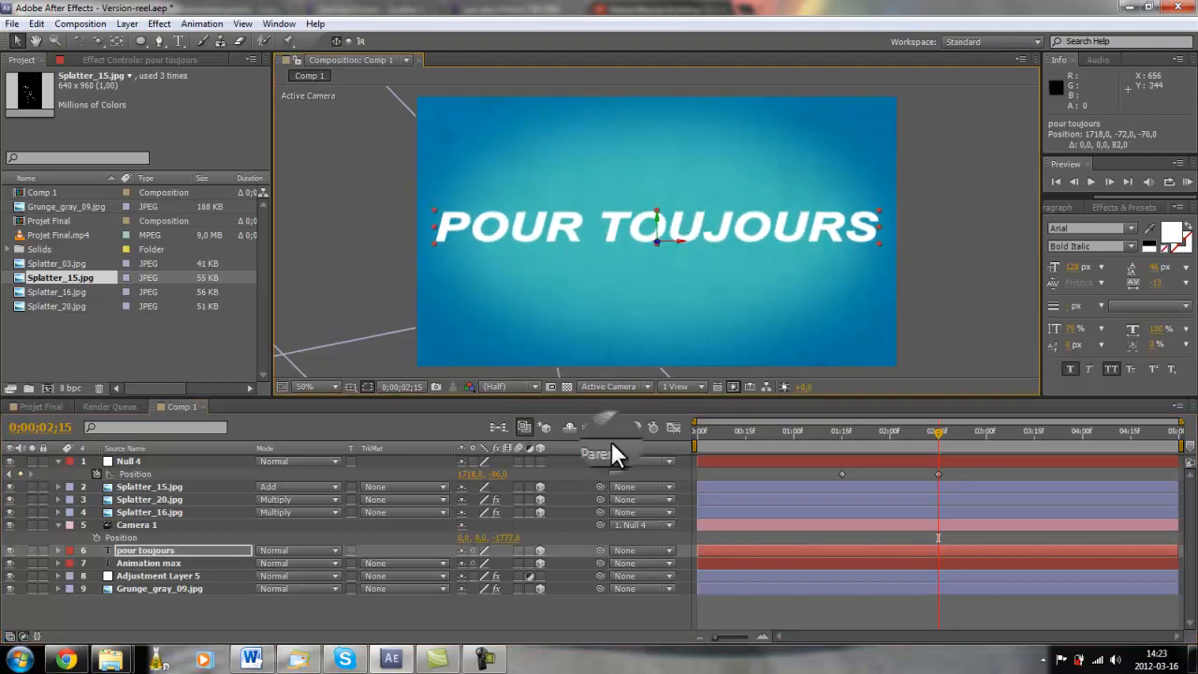
# Step: Duplicate the Splatter_15, Splatter_20 and Splatter_16 layers together
pyautogui.moveTo(151, 514); pyautogui.dragTo(144, 483)
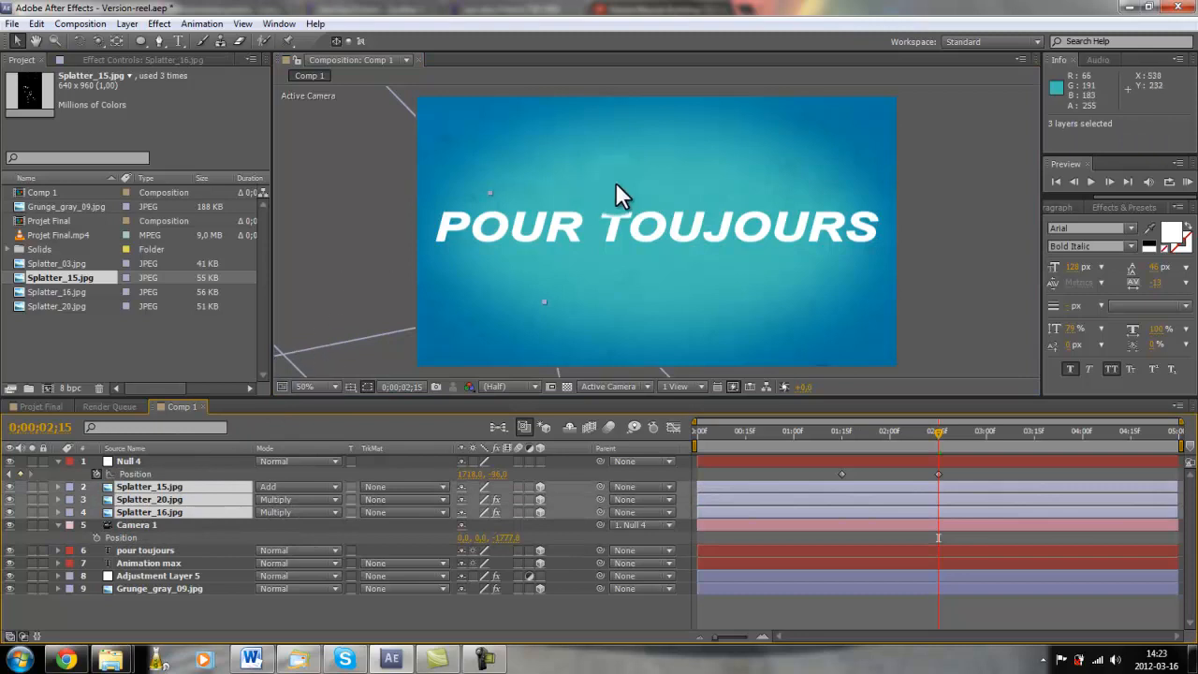
pyautogui.moveTo(148, 487); pyautogui.dragTo(144, 447)
pyautogui.moveTo(138, 495); pyautogui.dragTo(138, 495)
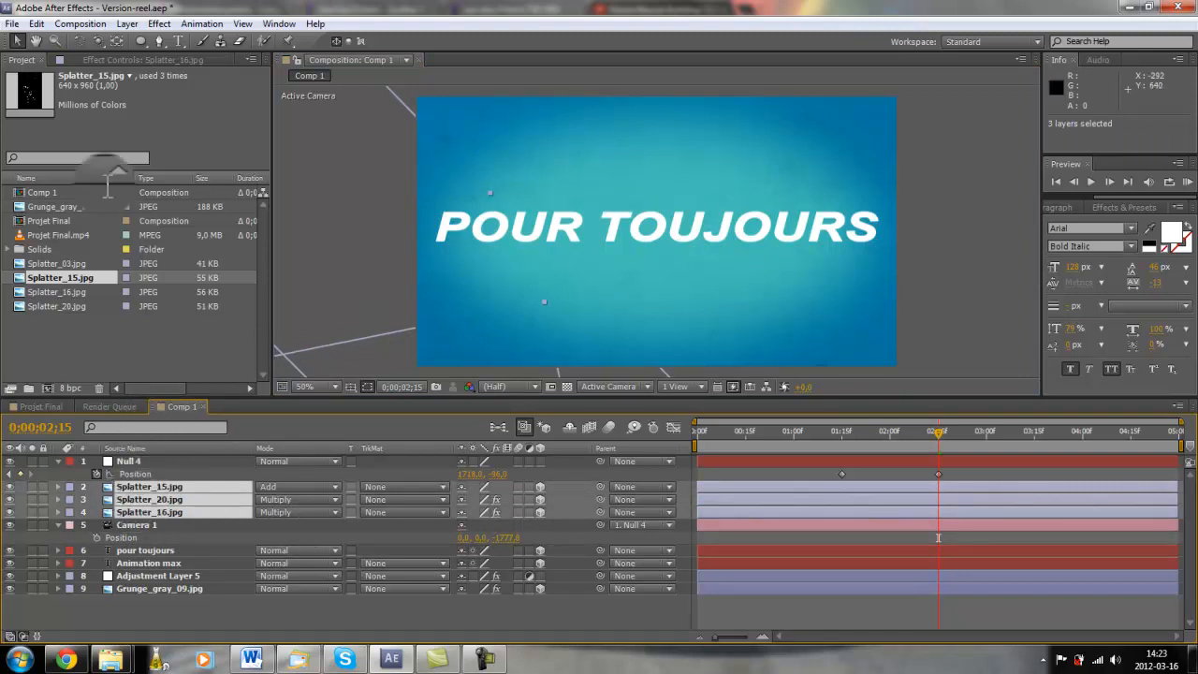
pyautogui.click(36, 24)
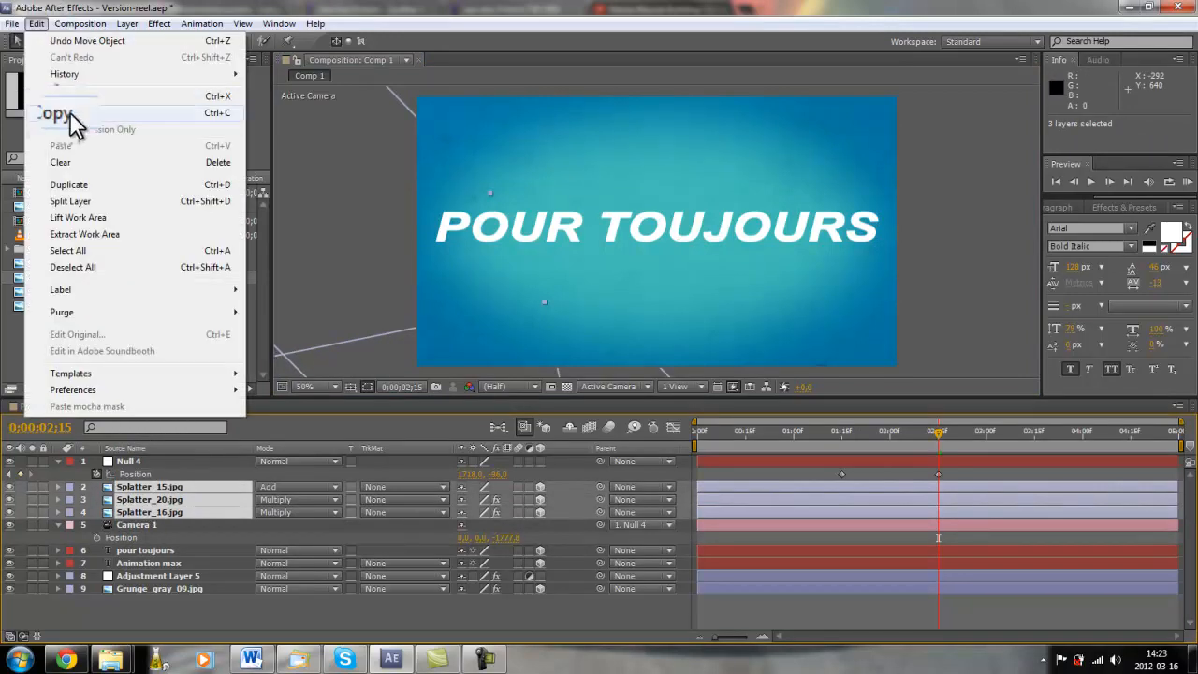
pyautogui.click(198, 447)
pyautogui.moveTo(164, 496)
pyautogui.mouseDown()
pyautogui.moveTo(177, 529)
pyautogui.moveTo(170, 494)
pyautogui.moveTo(160, 510)
pyautogui.mouseUp()
# Step: Move the three duplicated splatter layers together into the camera view around the POUR TOUJOURS title
pyautogui.press(',')
pyautogui.press(',')
pyautogui.press(',')
pyautogui.press(',')
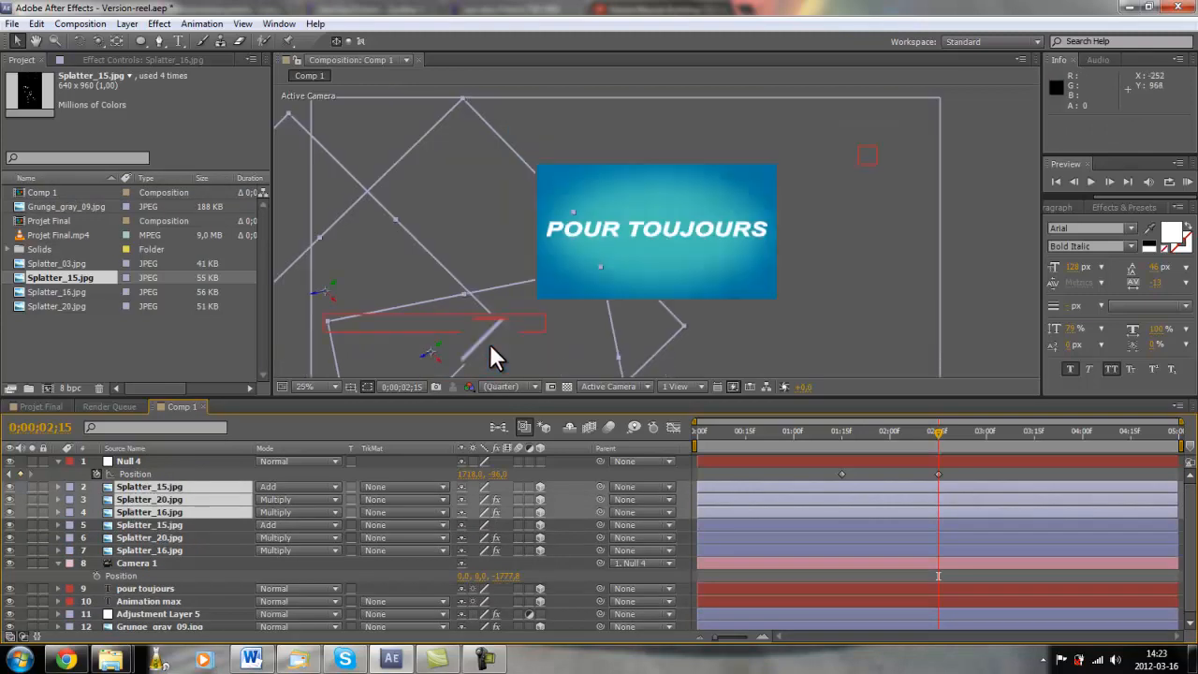
pyautogui.moveTo(473, 286); pyautogui.dragTo(609, 201)
pyautogui.press('.')
pyautogui.press('.')
pyautogui.press('.')
pyautogui.press('.')
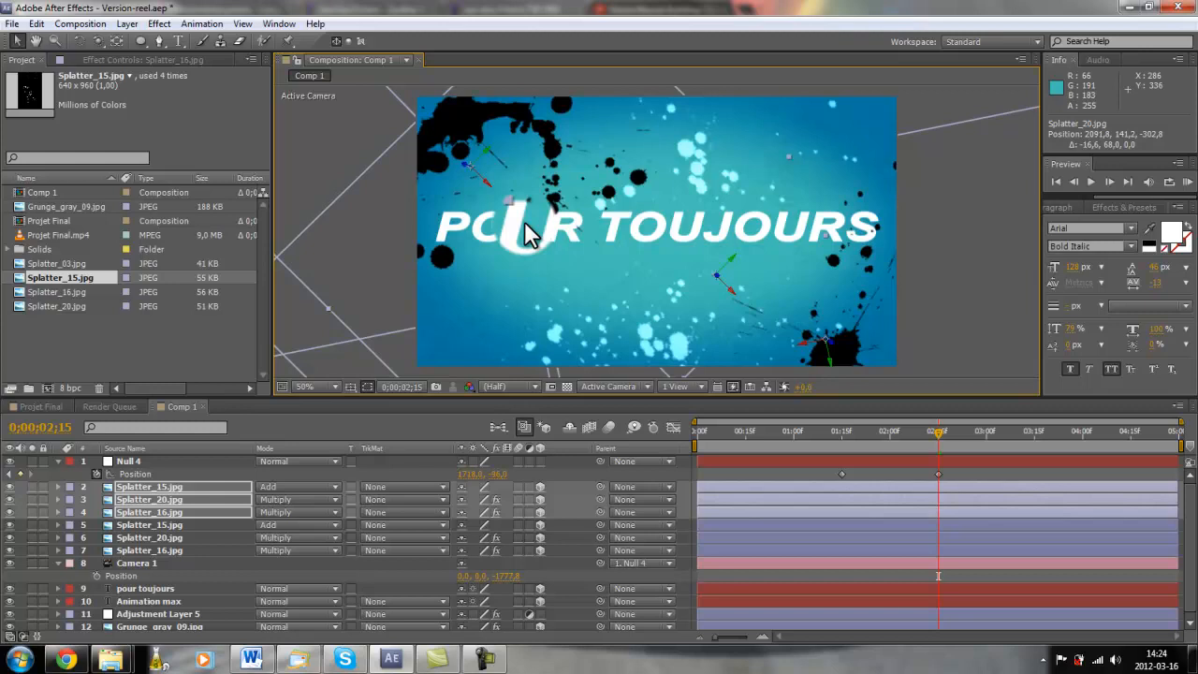
# Step: Rotate the Splatter_16 copy and place it at the lower left of the frame, at about 1316, 95, -177
pyautogui.click(140, 532)
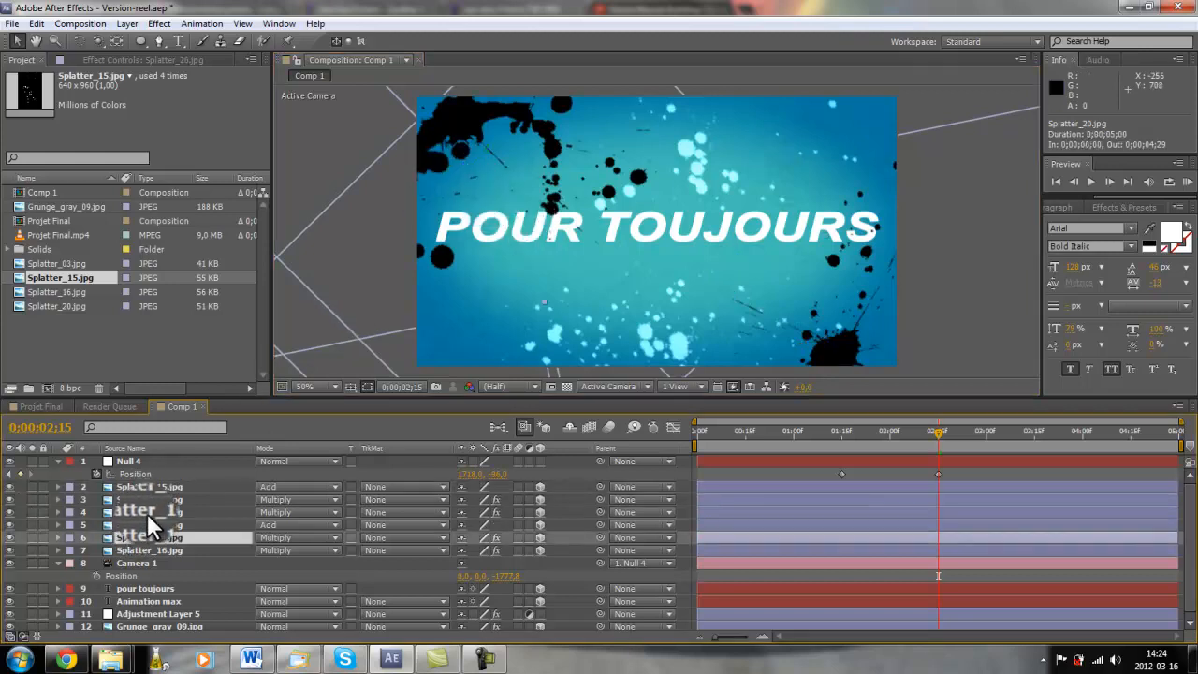
pyautogui.click(147, 513)
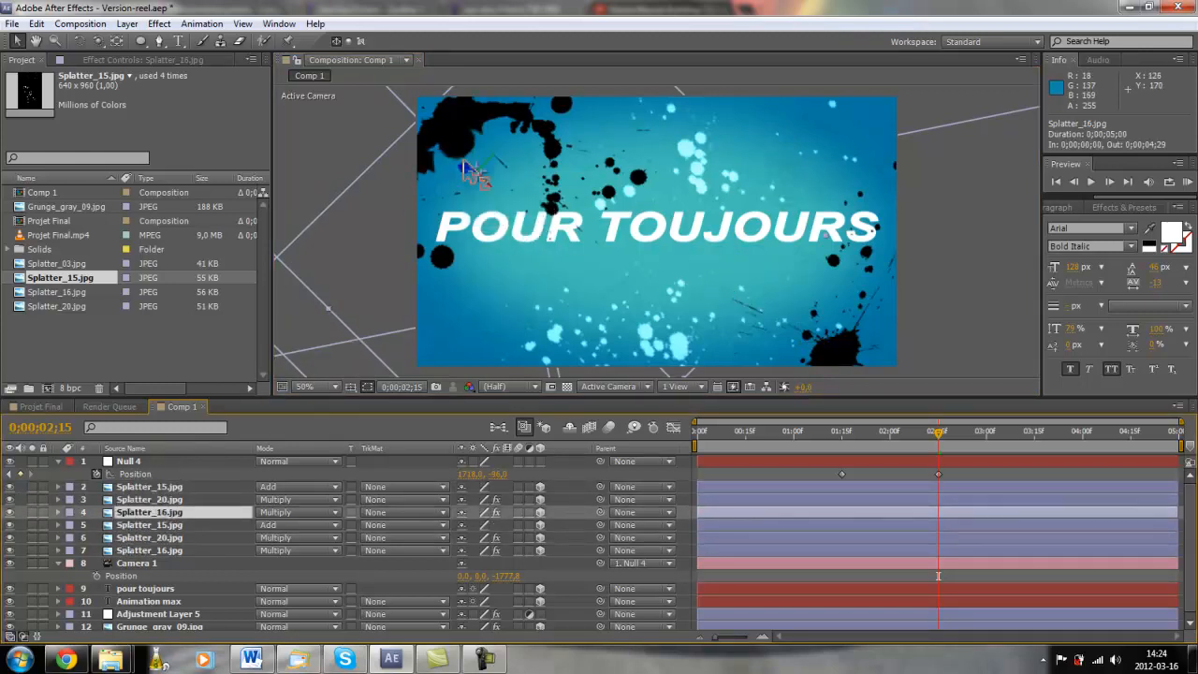
pyautogui.moveTo(457, 120); pyautogui.dragTo(515, 166)
pyautogui.press('w')
pyautogui.moveTo(543, 235); pyautogui.dragTo(546, 288)
pyautogui.press('v')
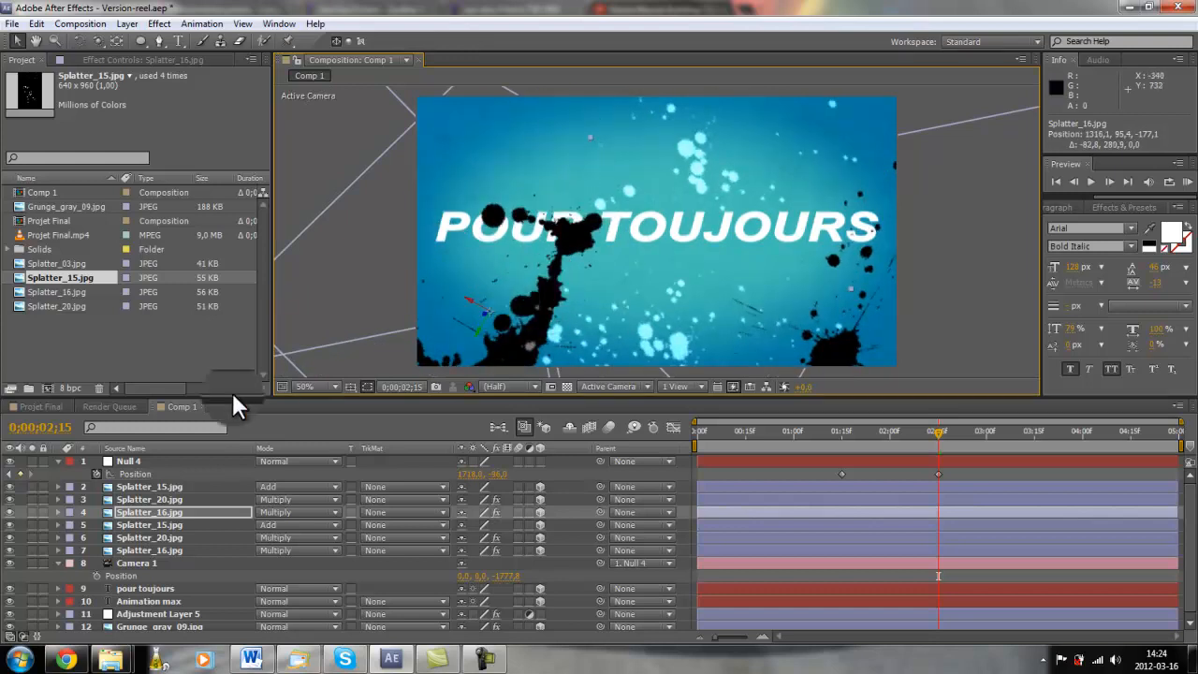
# Step: Rotate the Splatter_20 copy to a Z orientation of 189° and move it above the title to about 1536, -262, -303
pyautogui.click(143, 496)
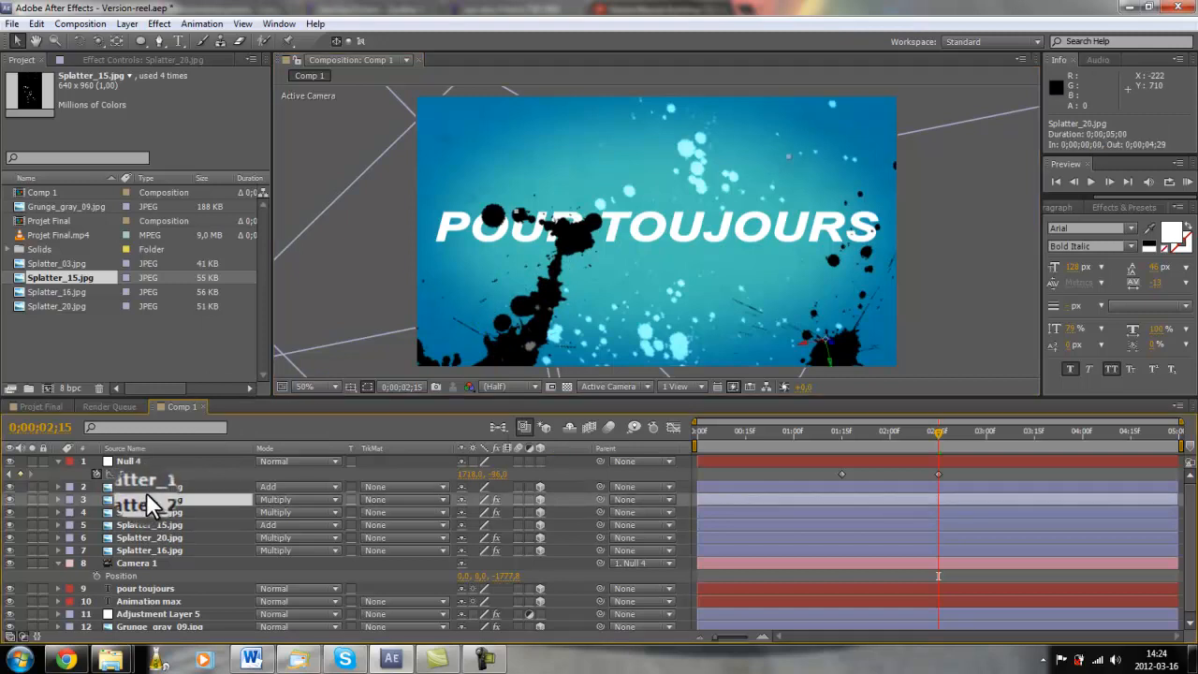
pyautogui.moveTo(146, 491); pyautogui.dragTo(148, 486)
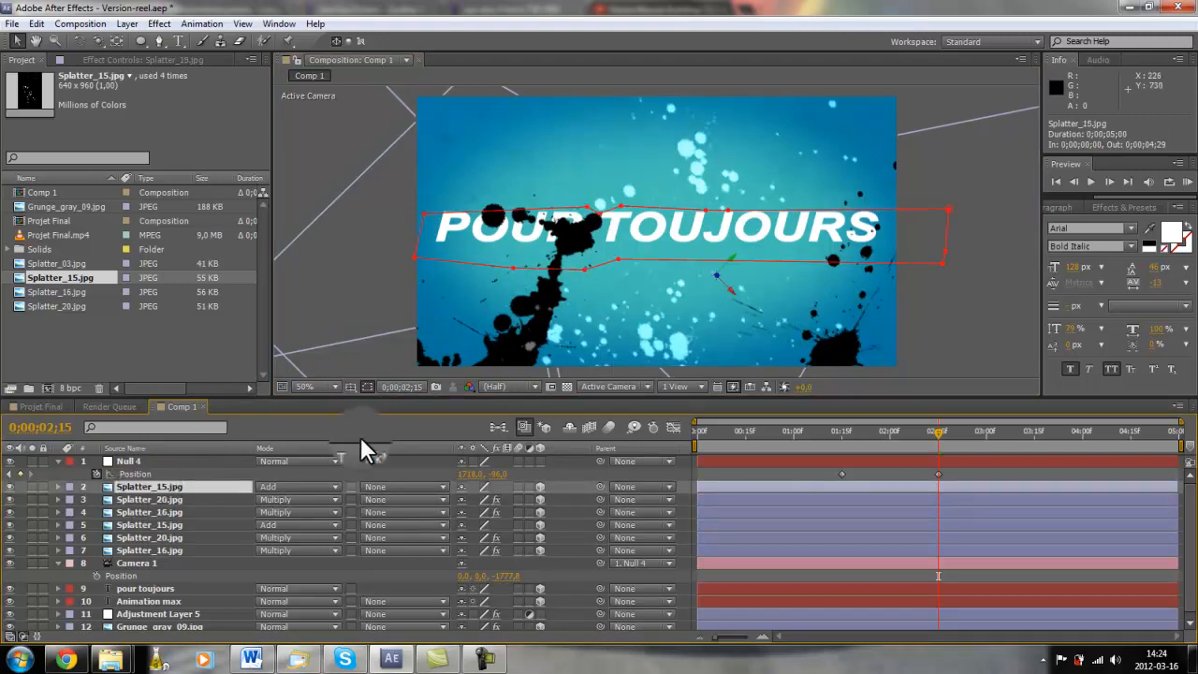
pyautogui.click(161, 497)
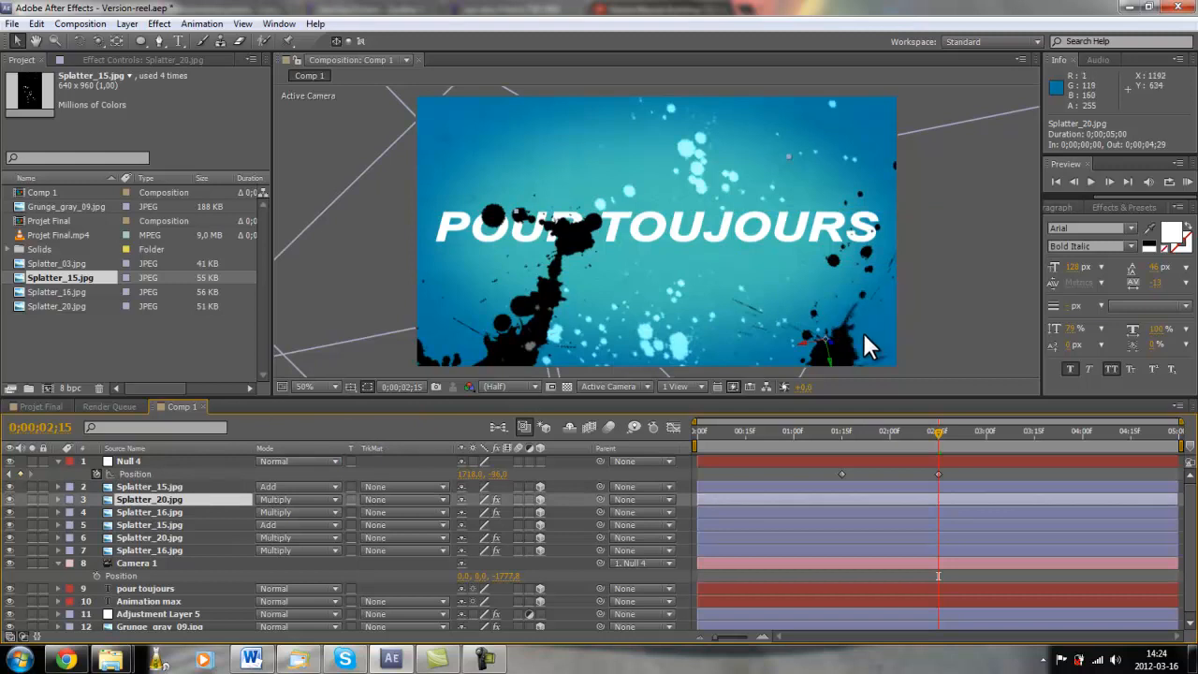
pyautogui.moveTo(862, 332); pyautogui.dragTo(640, 172)
pyautogui.press('w')
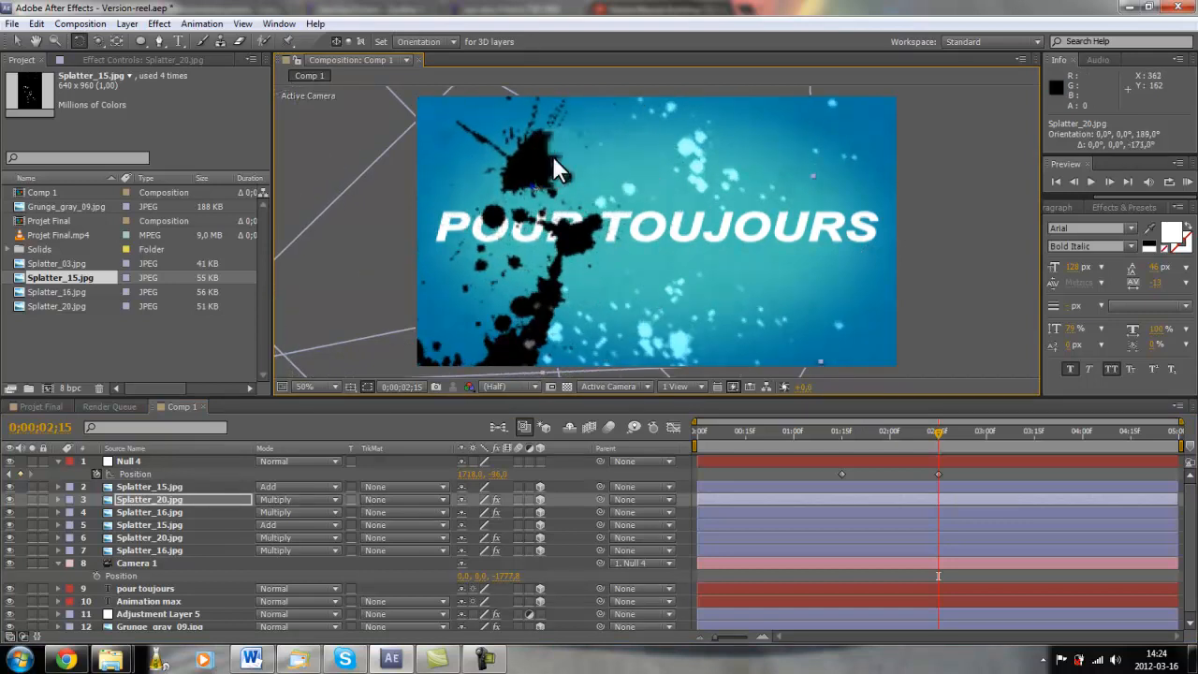
pyautogui.press('v')
pyautogui.moveTo(552, 161); pyautogui.dragTo(594, 143)
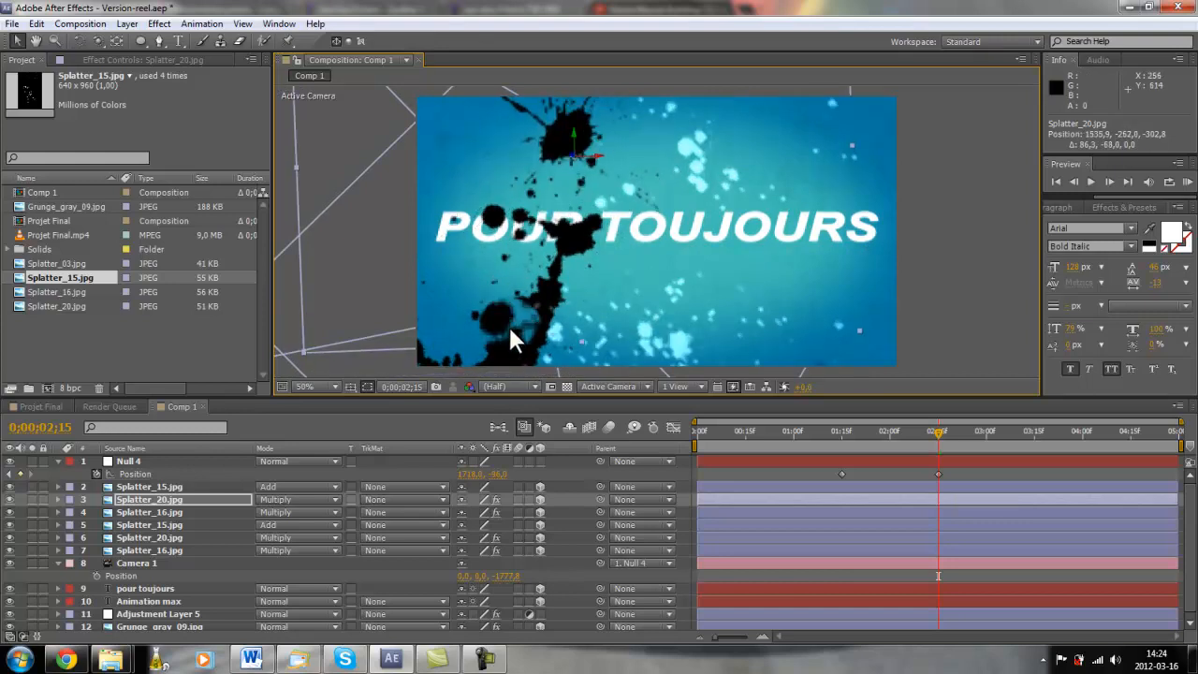
# Step: Move the Splatter_16 copy to the lower right at about 2191, 4, -177, and nudge the Splatter_20 copy to about 1494, -265
pyautogui.click(154, 510)
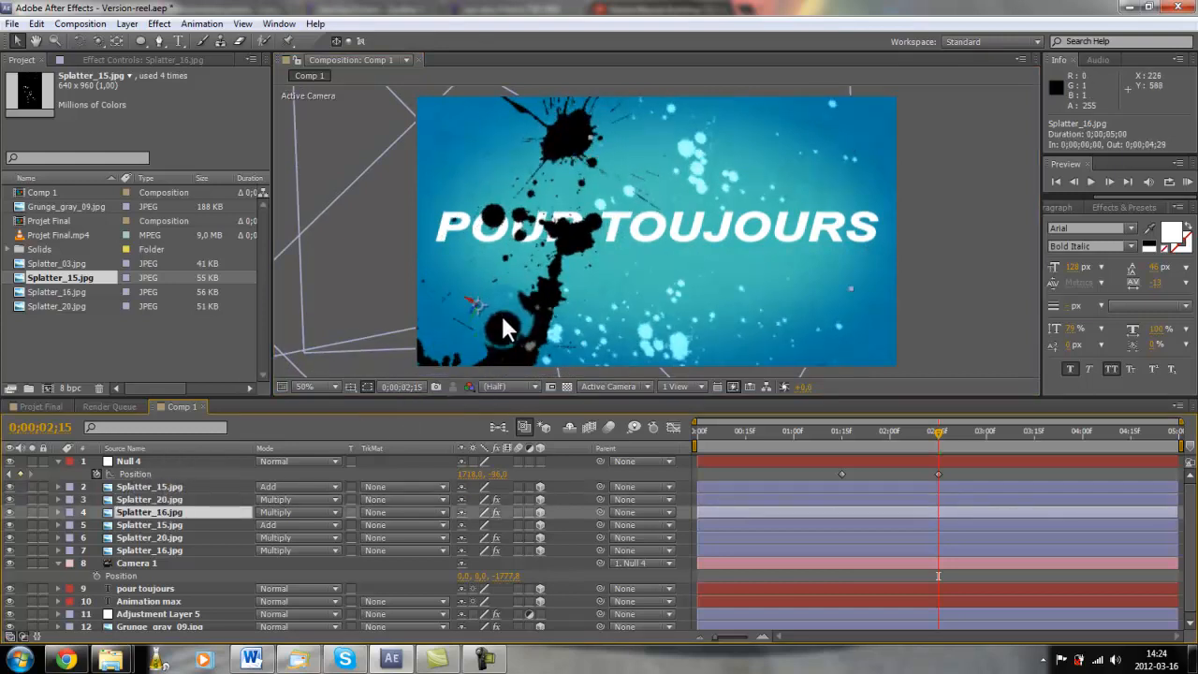
pyautogui.moveTo(599, 329); pyautogui.dragTo(869, 287)
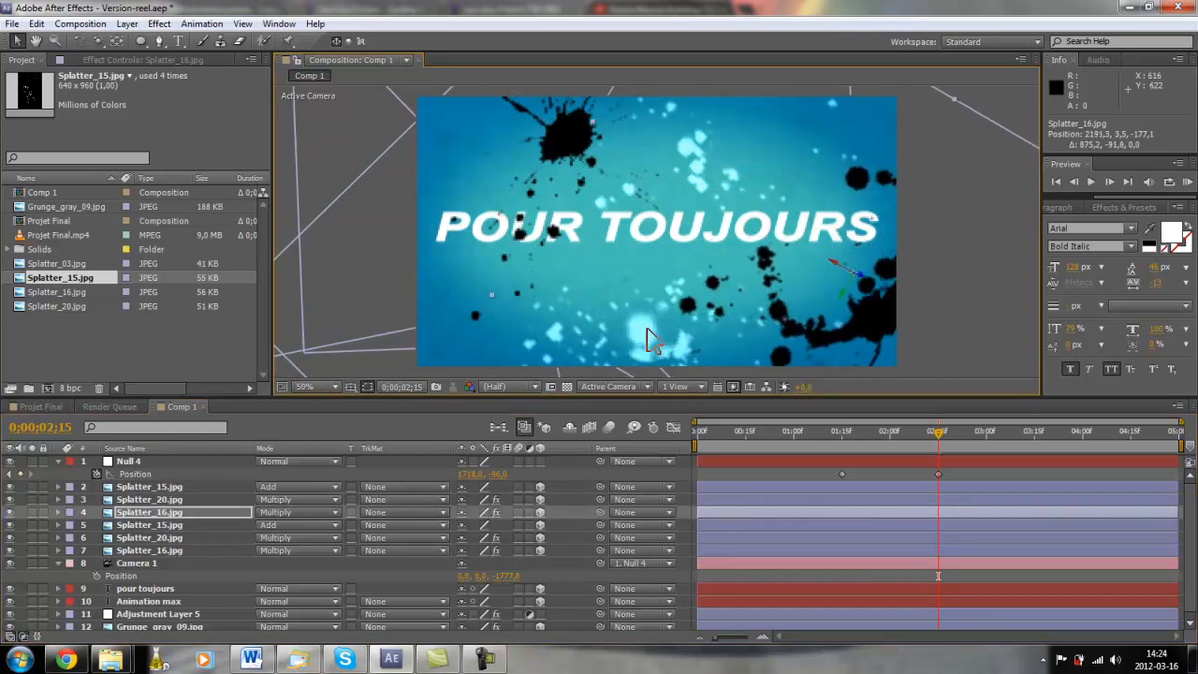
pyautogui.moveTo(558, 131); pyautogui.dragTo(539, 193)
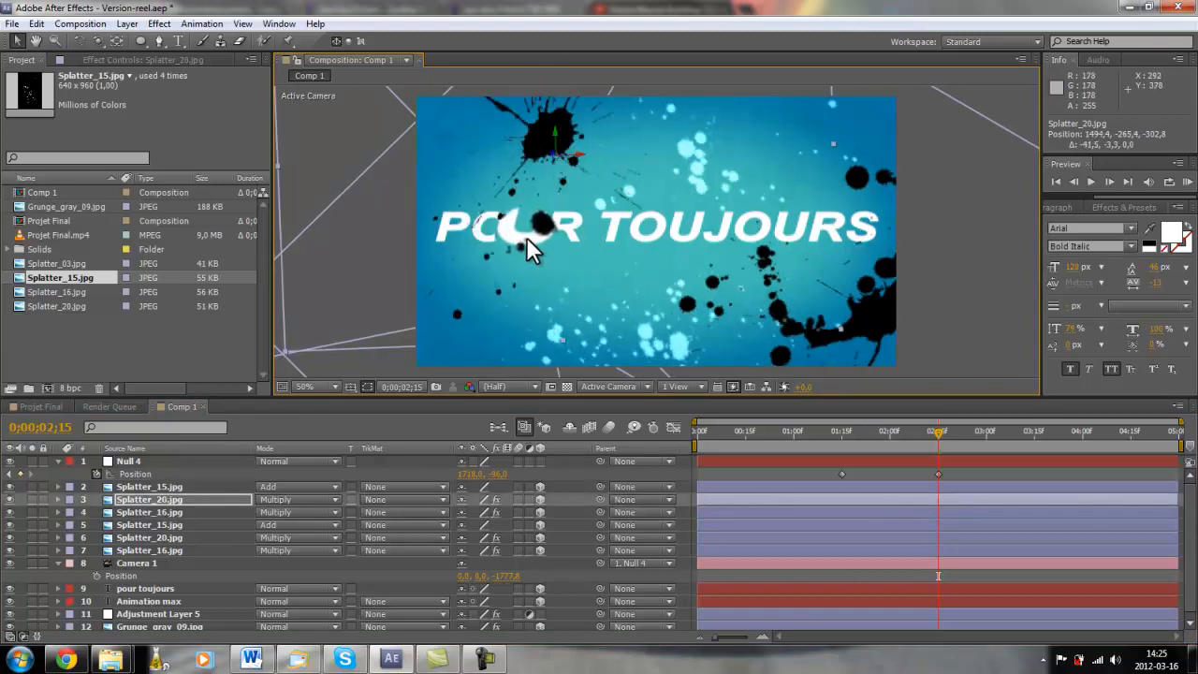
# Step: Rotate the Splatter_15 copy to a Z orientation of 27.2°
pyautogui.moveTo(140, 499); pyautogui.dragTo(116, 529)
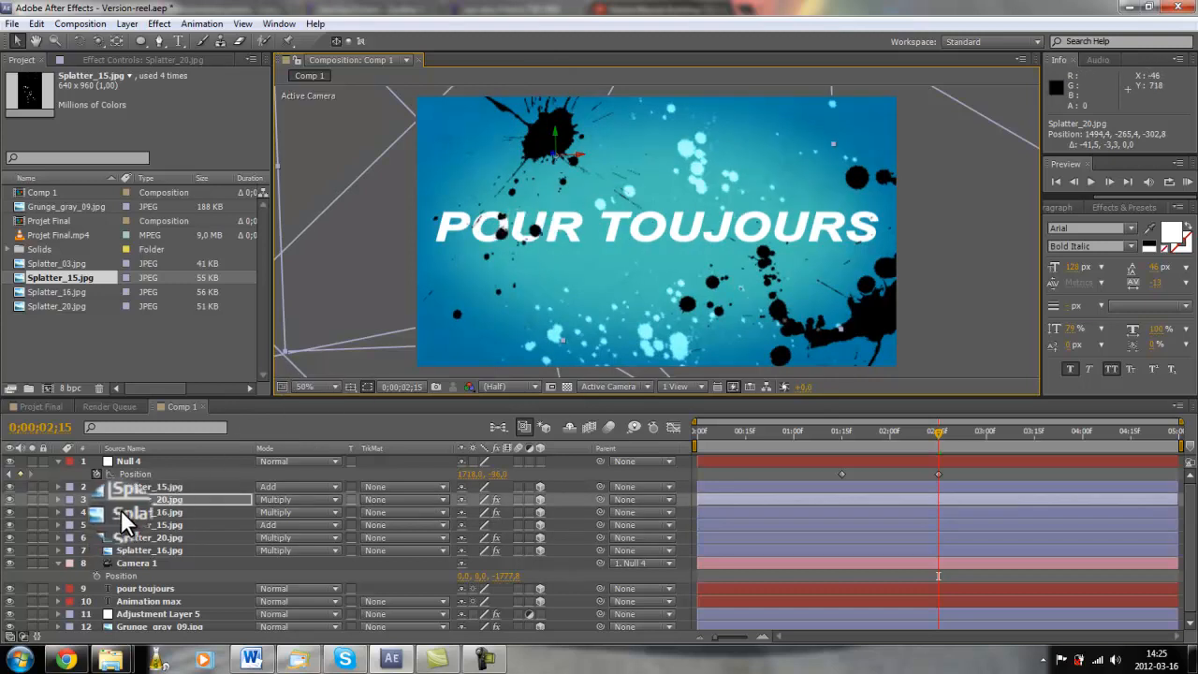
pyautogui.moveTo(142, 490); pyautogui.dragTo(143, 487)
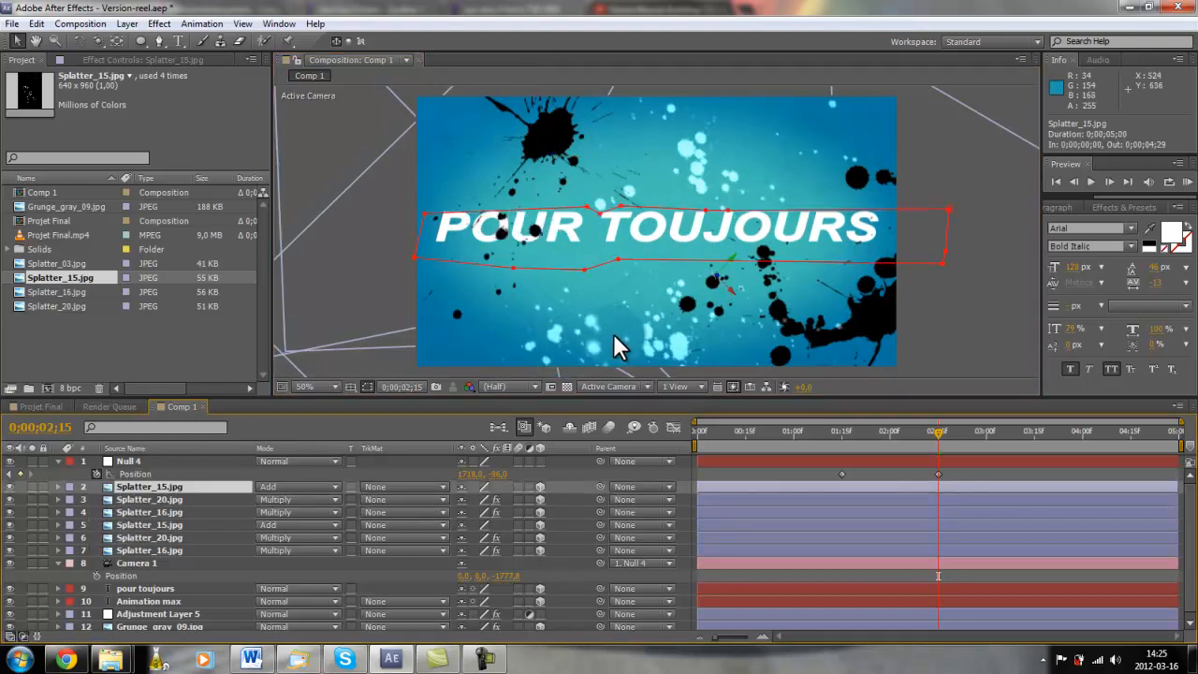
pyautogui.press('w')
pyautogui.moveTo(718, 269); pyautogui.dragTo(736, 278)
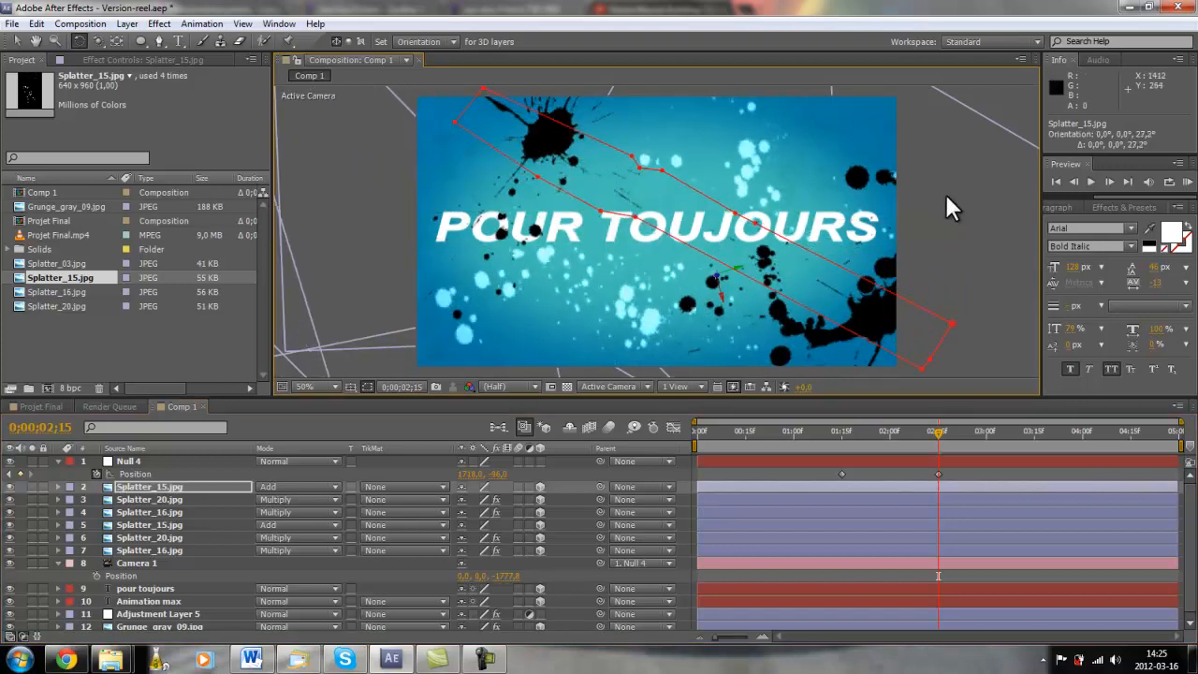
pyautogui.press('v')
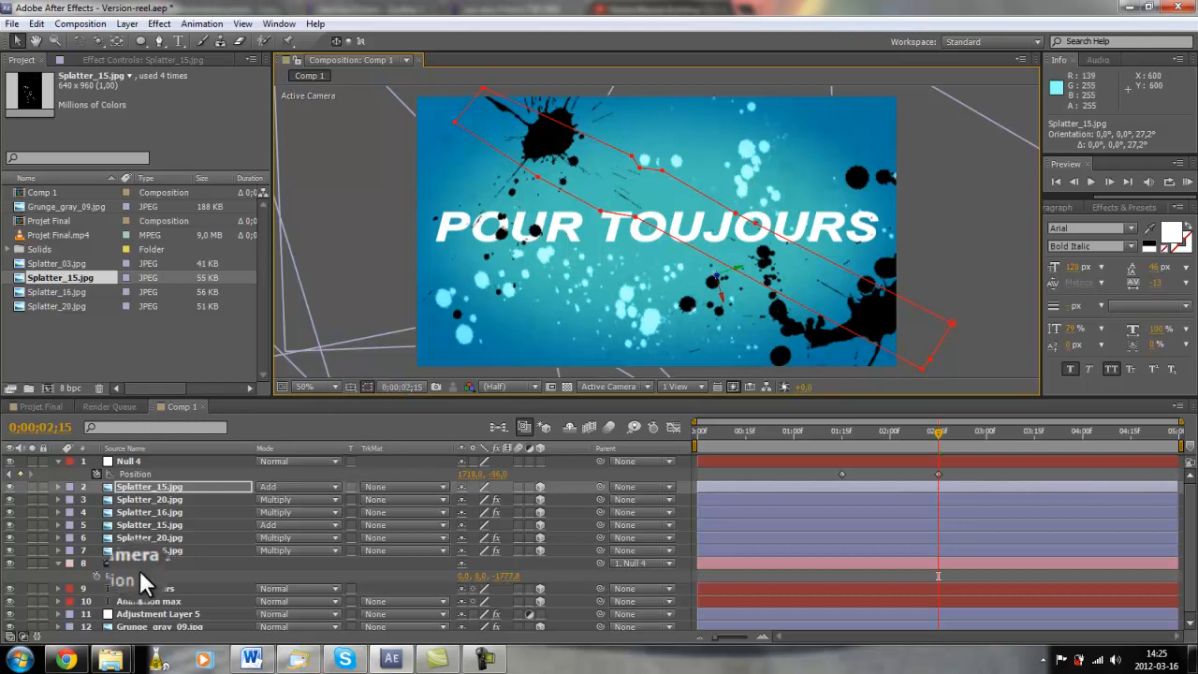
# Step: Bring the Splatter_20 copy closer to the camera at Z -773.4 and reposition it above the title at about 1546, -215
pyautogui.click(127, 502)
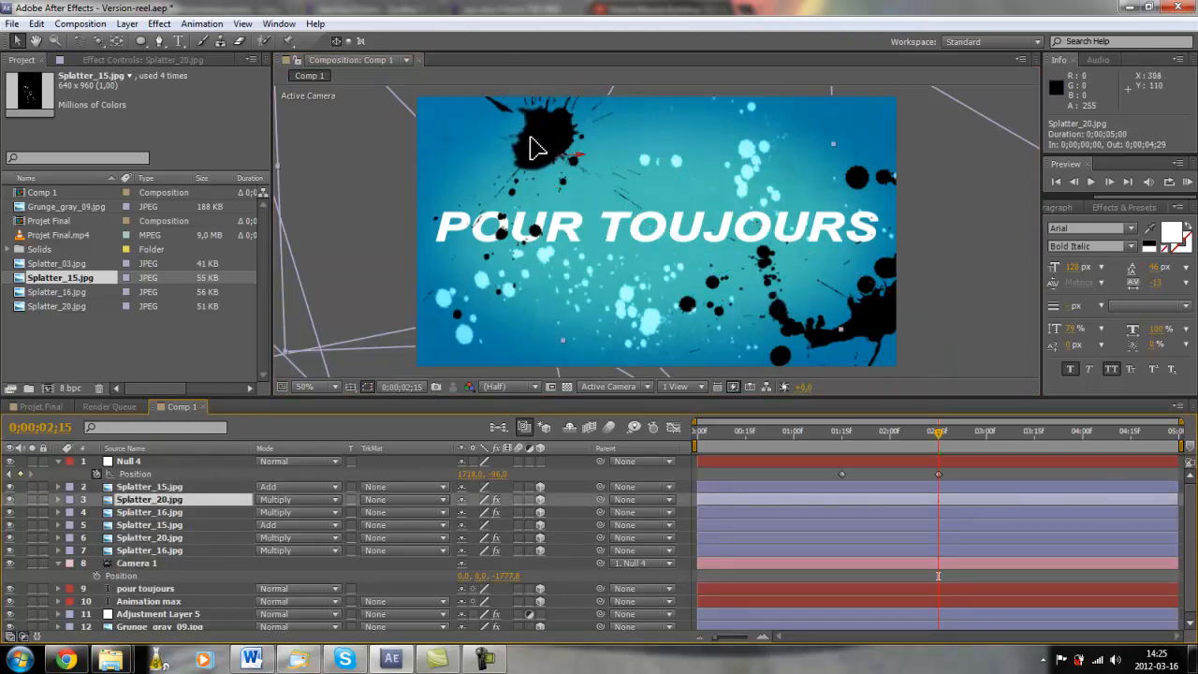
pyautogui.moveTo(532, 148); pyautogui.dragTo(500, 147)
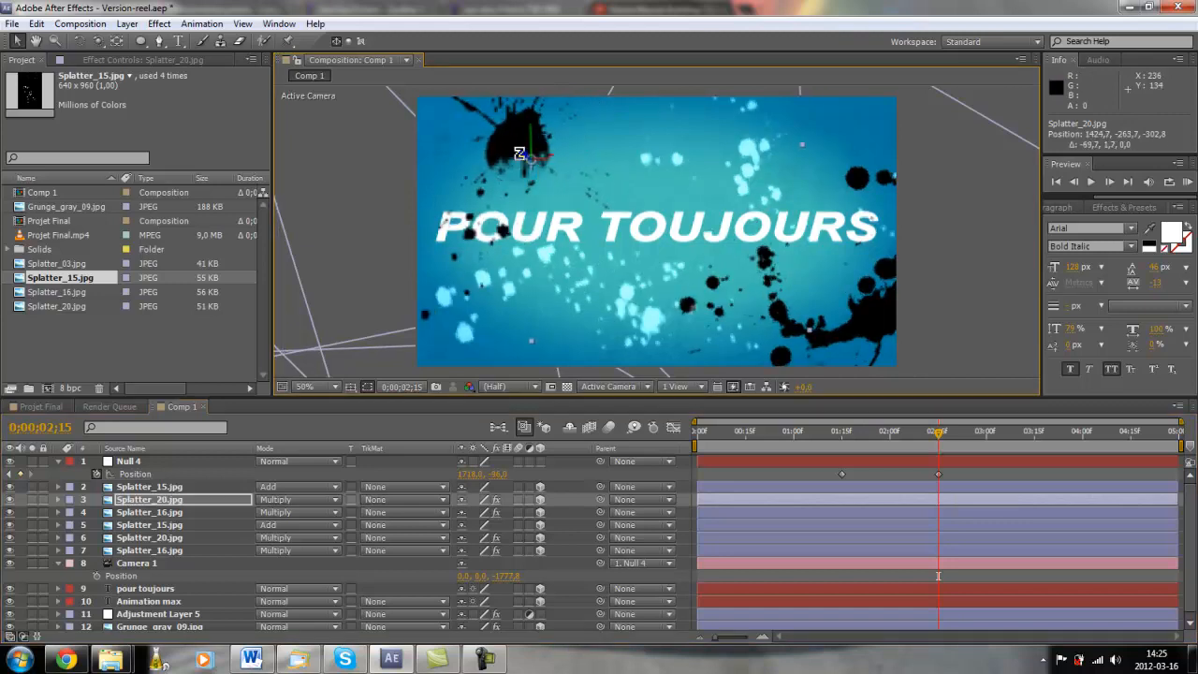
pyautogui.doubleClick(519, 152)
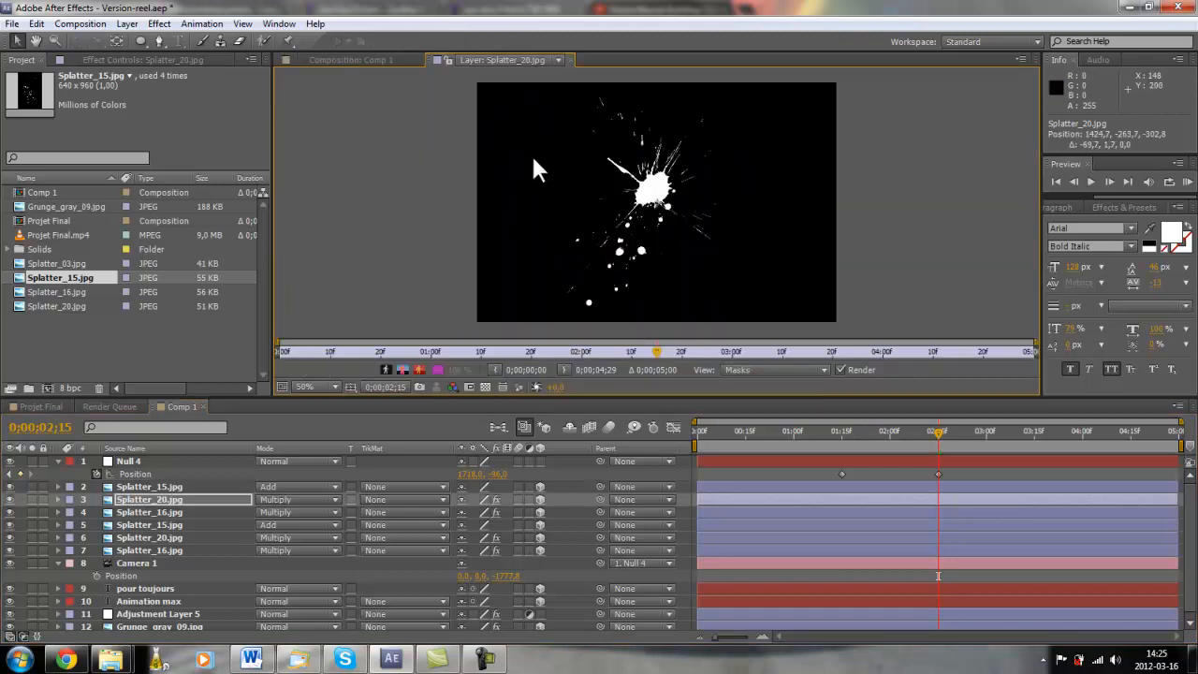
pyautogui.click(571, 58)
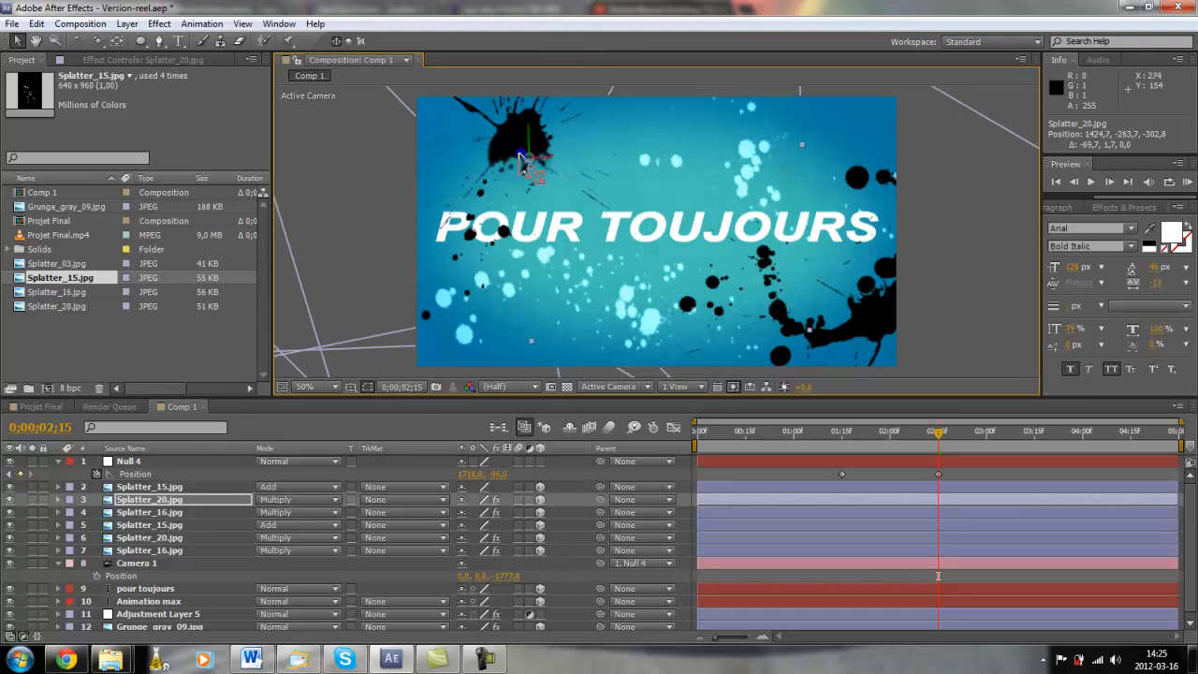
pyautogui.moveTo(520, 157); pyautogui.dragTo(281, 222)
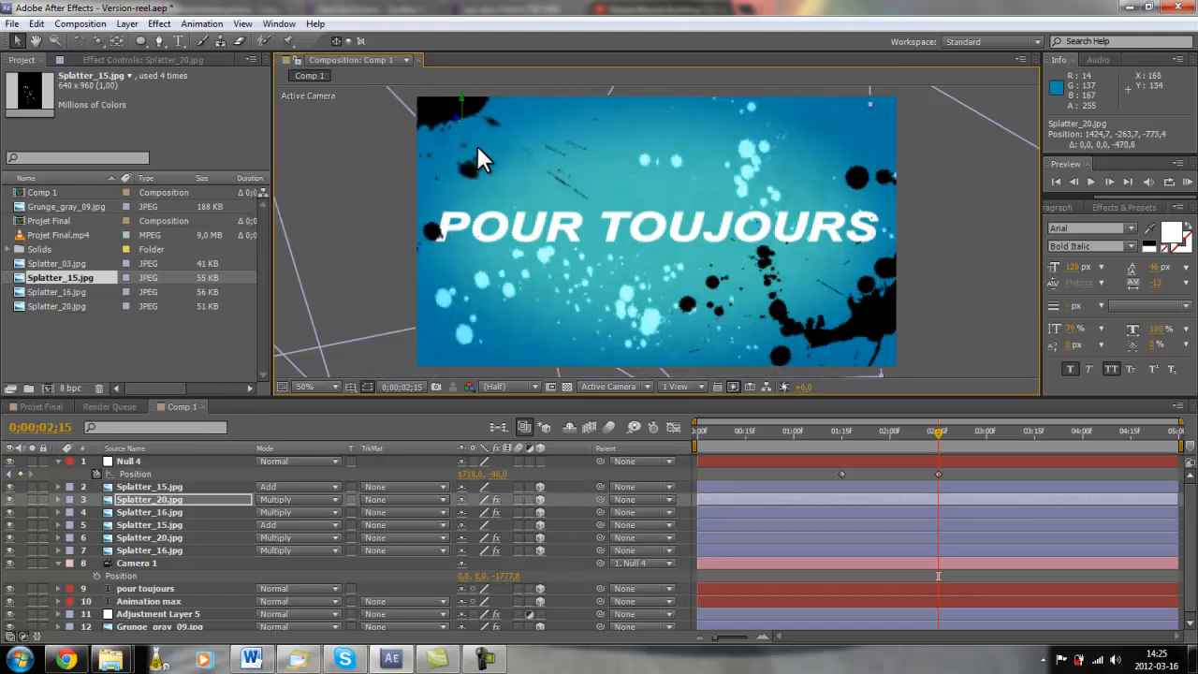
pyautogui.moveTo(491, 145); pyautogui.dragTo(559, 190)
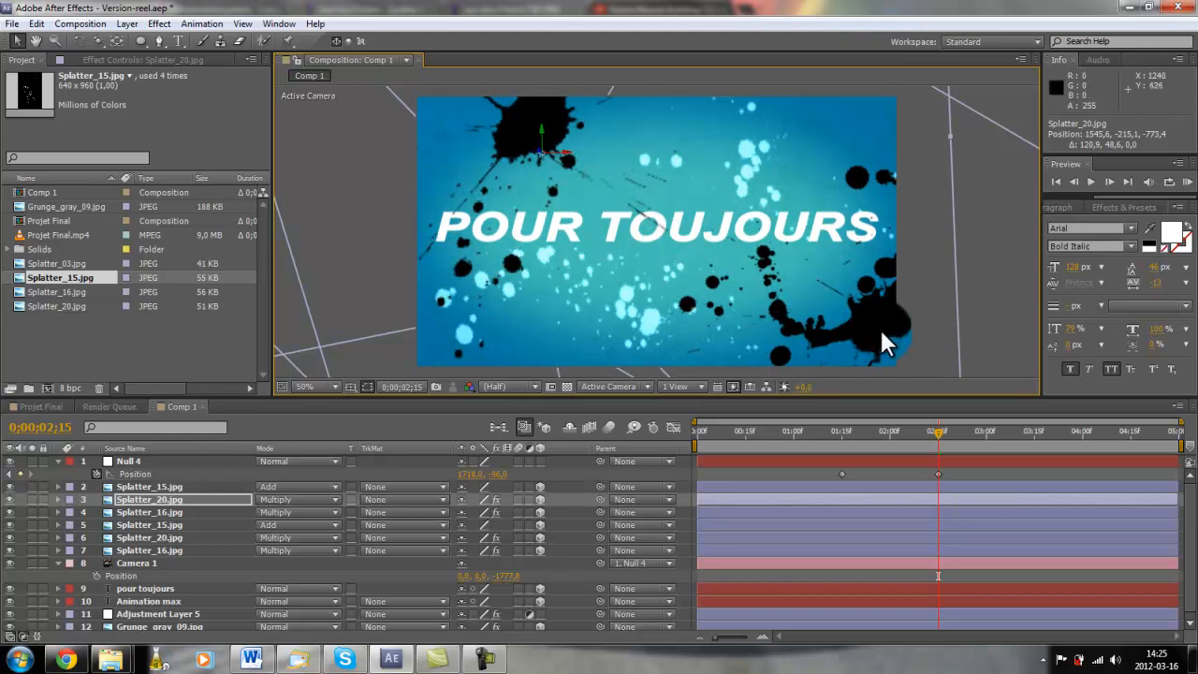
# Step: Push the Splatter_16 copy back to Z -22.8 and shift it slightly down at the lower right of the frame
pyautogui.moveTo(156, 493); pyautogui.dragTo(150, 511)
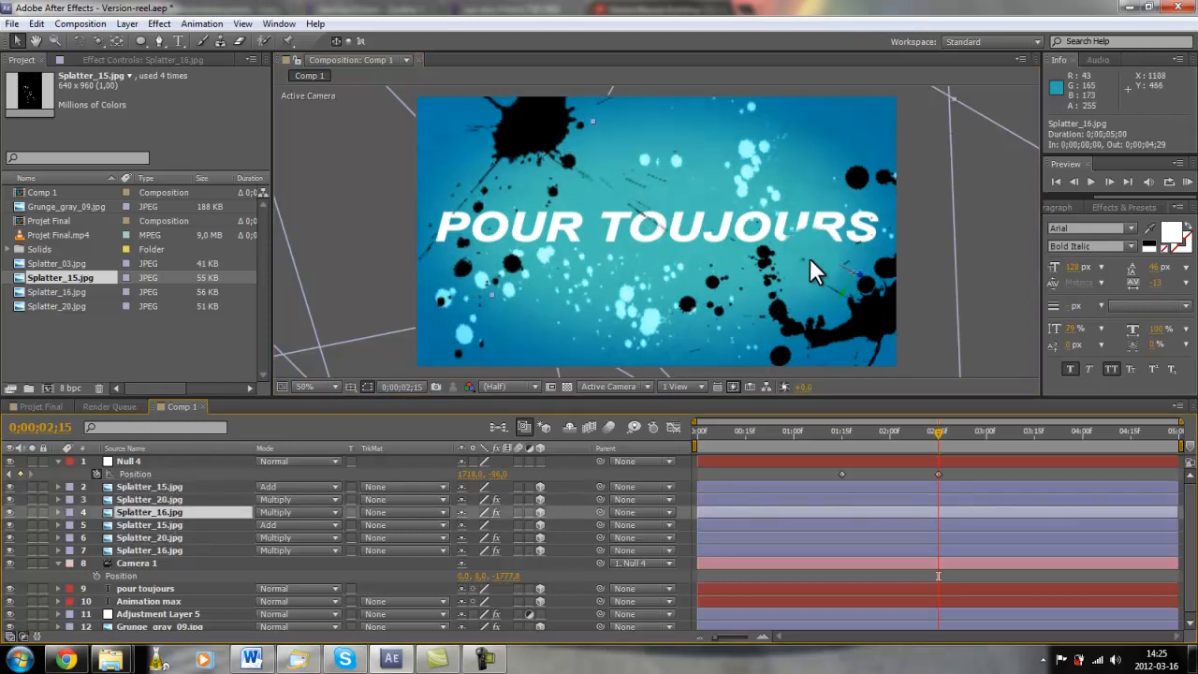
pyautogui.moveTo(865, 278); pyautogui.dragTo(805, 277)
pyautogui.moveTo(856, 313); pyautogui.dragTo(858, 318)
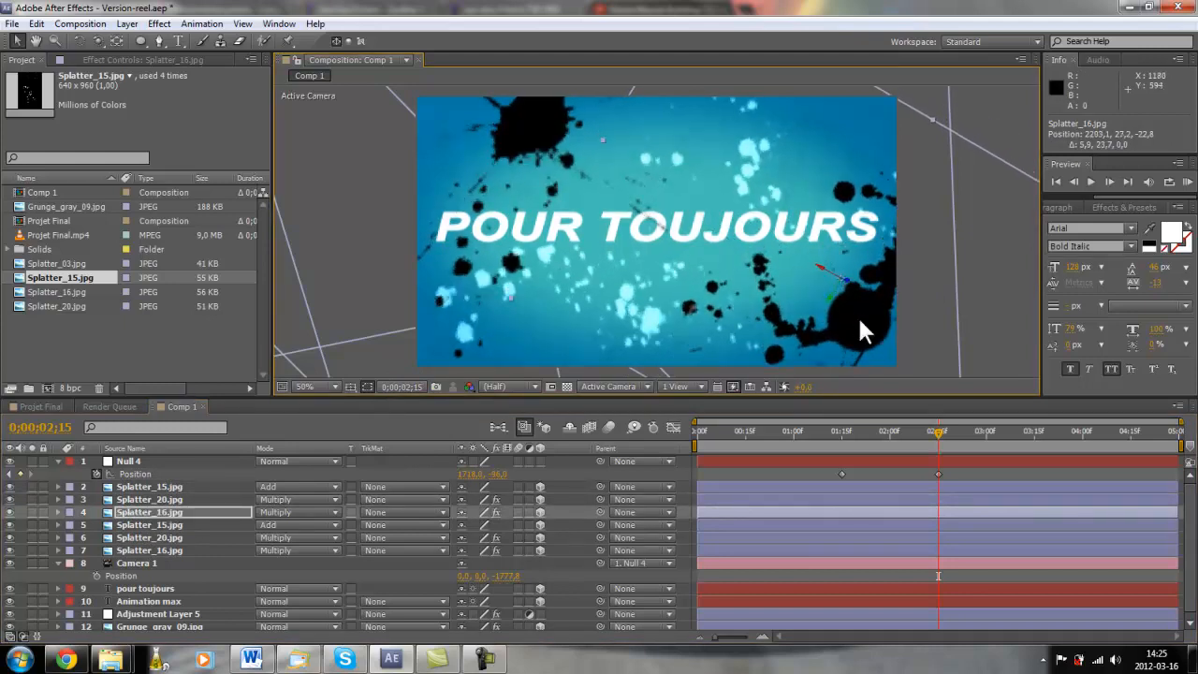
# Step: Scrub back from 0;00;02;15 to preview the camera move between the two titles
pyautogui.click(521, 434)
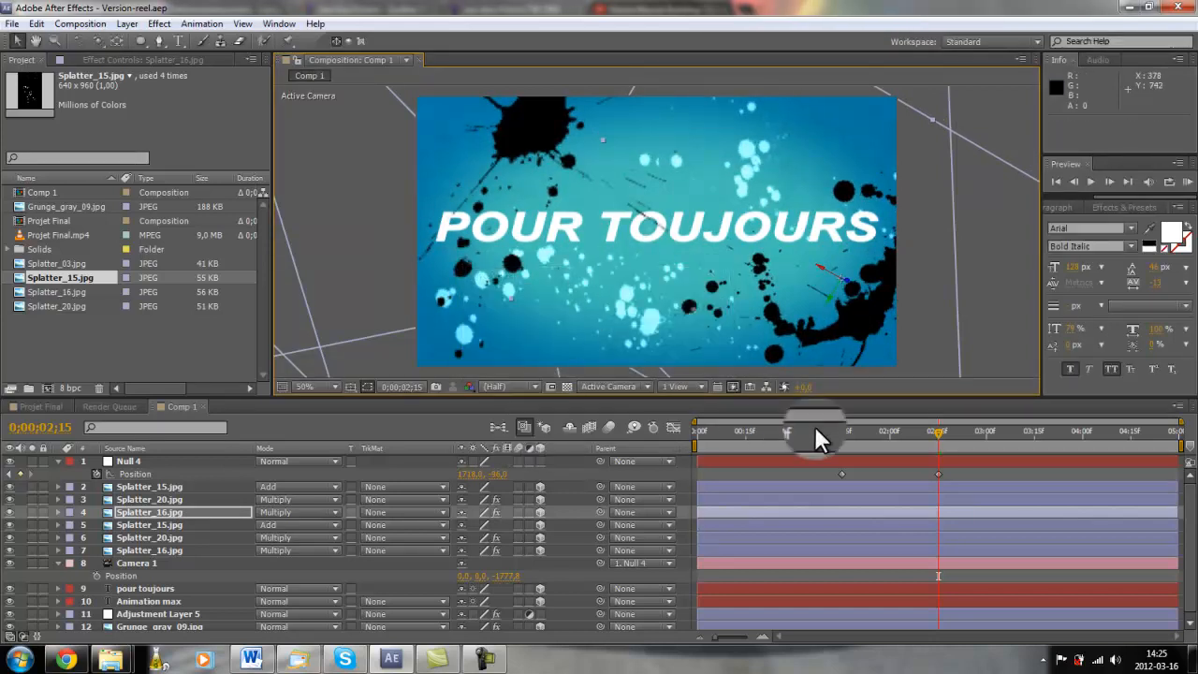
pyautogui.moveTo(936, 430); pyautogui.dragTo(796, 461)
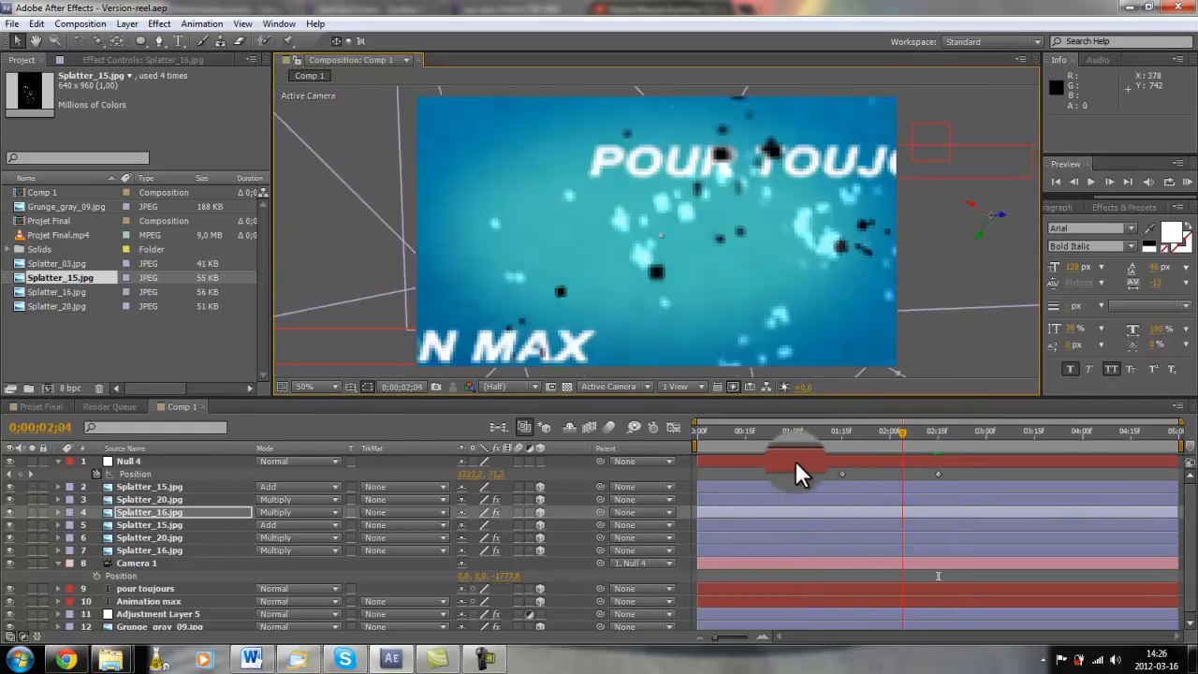
# Step: Move the second Position keyframe of Null 4 to 0;00;02;00 so the camera travels faster between titles
pyautogui.moveTo(723, 461); pyautogui.dragTo(889, 461)
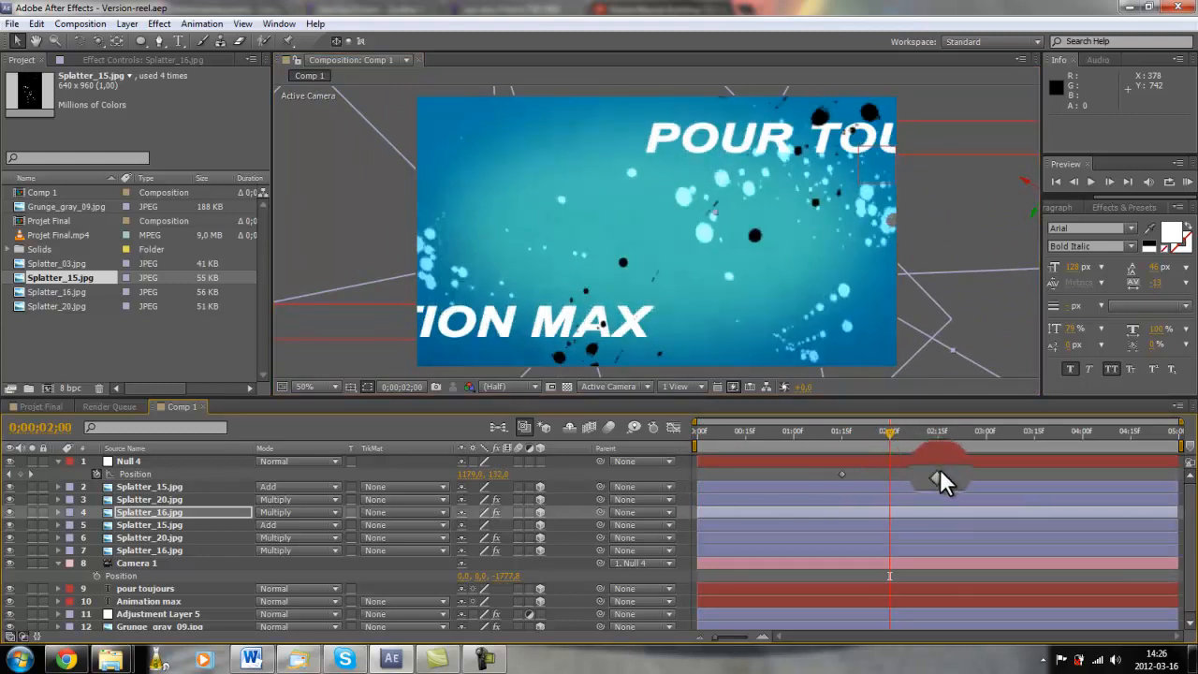
pyautogui.moveTo(934, 472); pyautogui.dragTo(891, 472)
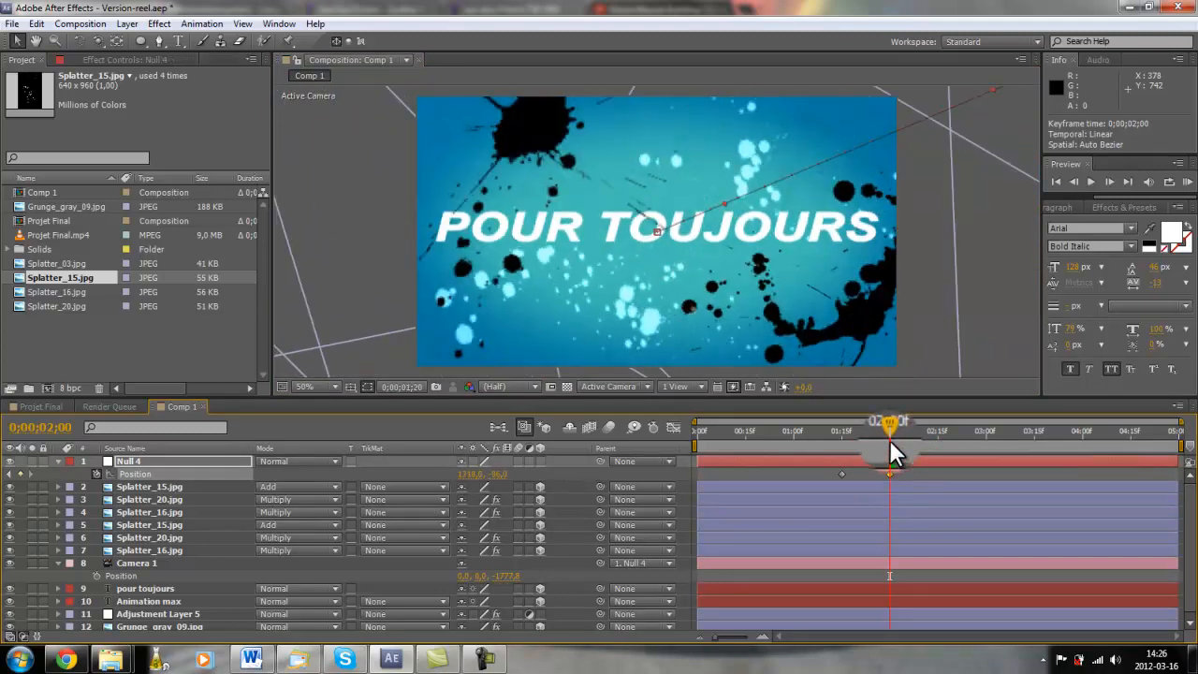
# Step: Start Position keyframing on Camera 1 at 0;00;01;23 and orbit the camera to about 170, -31, -1769
pyautogui.hotkey('shift', 'pageup')
pyautogui.press('pagedown')
pyautogui.press('pagedown')
pyautogui.press('pagedown')
pyautogui.press('pagedown')
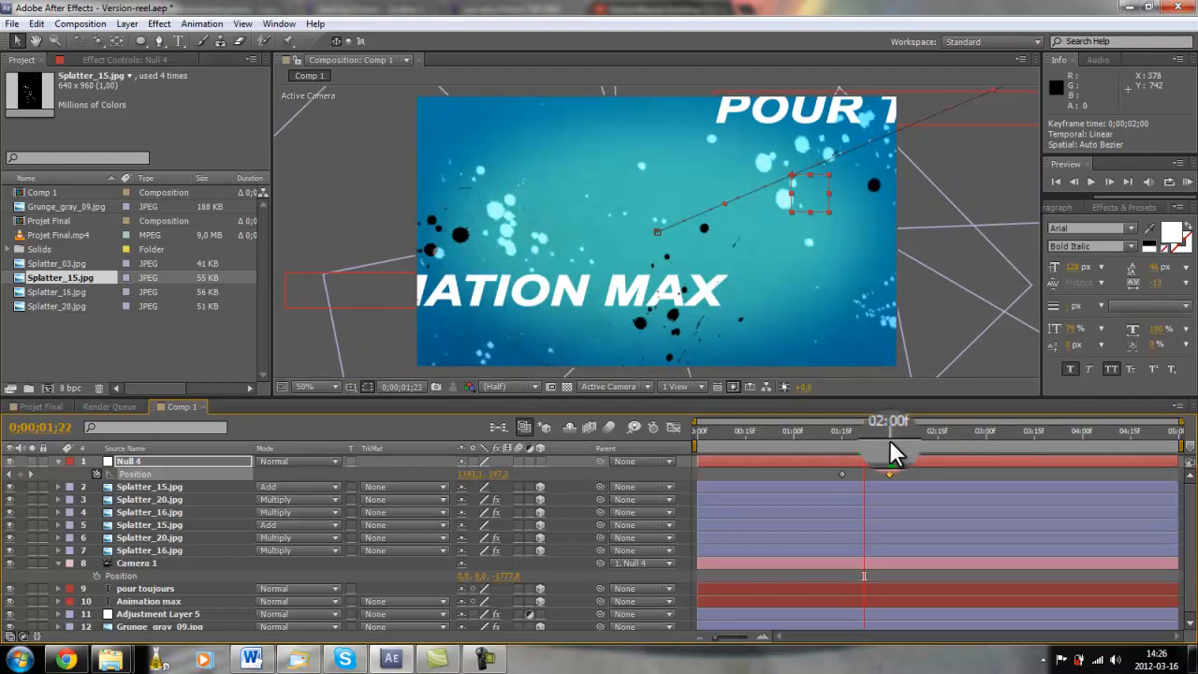
pyautogui.press('pageup')
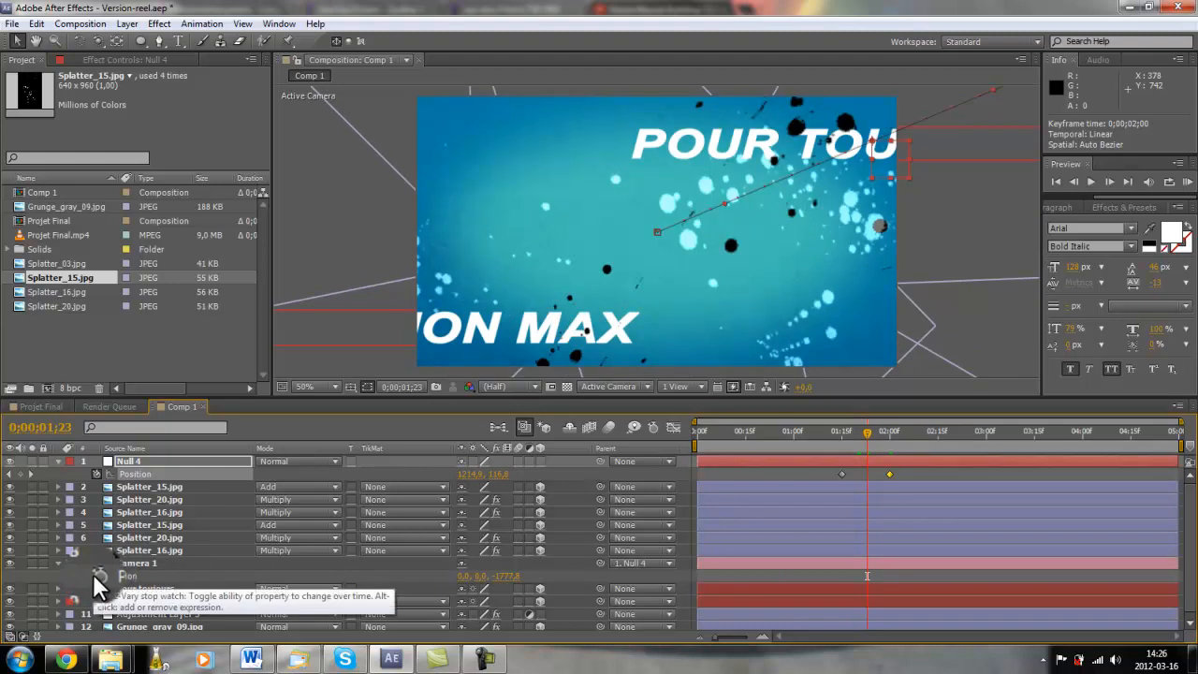
pyautogui.click(93, 574)
pyautogui.click(868, 434)
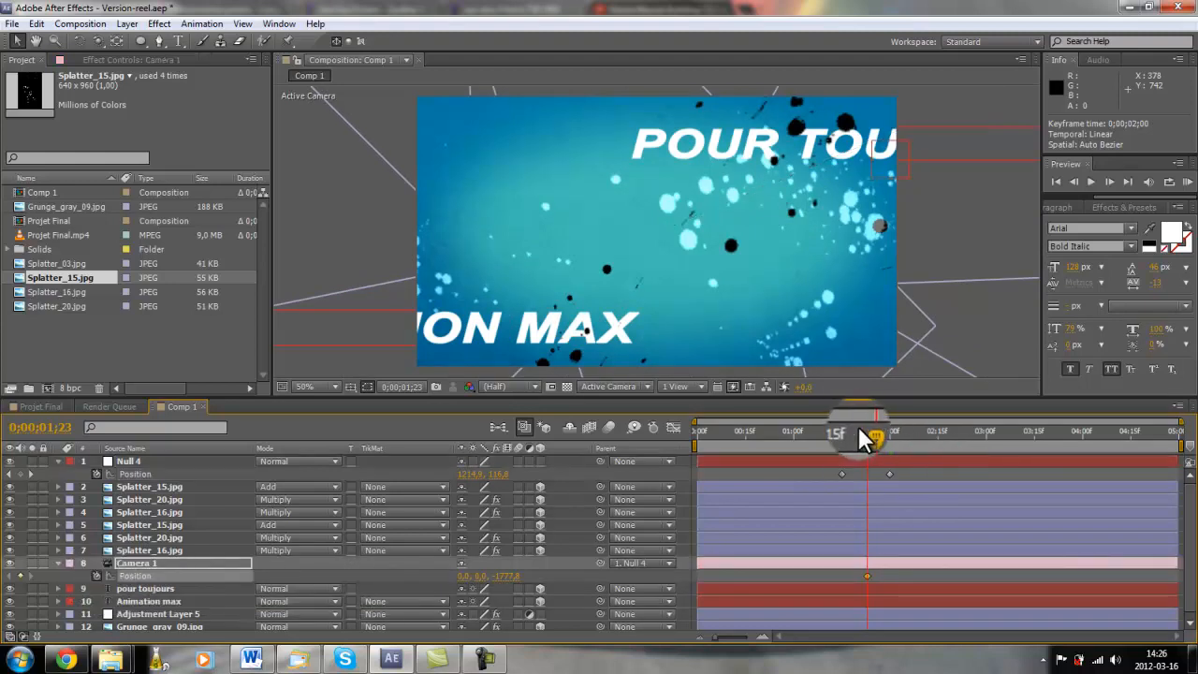
pyautogui.moveTo(868, 436)
pyautogui.mouseDown()
pyautogui.moveTo(704, 438)
pyautogui.moveTo(867, 433)
pyautogui.mouseUp()
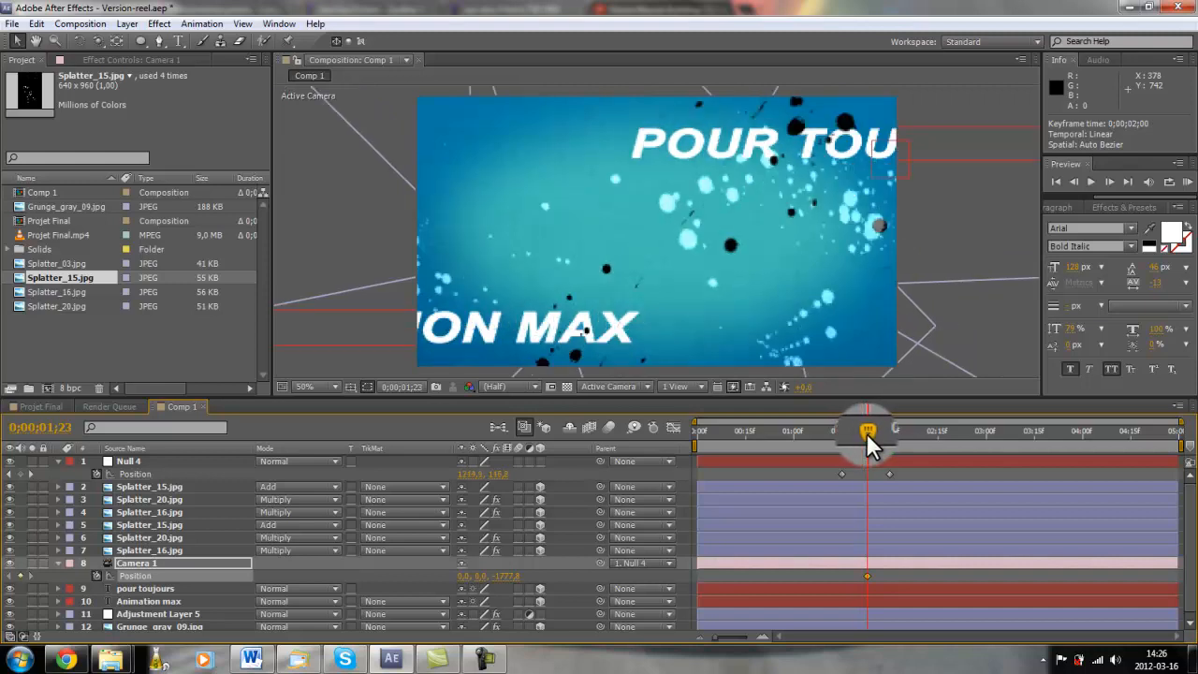
pyautogui.click(97, 40)
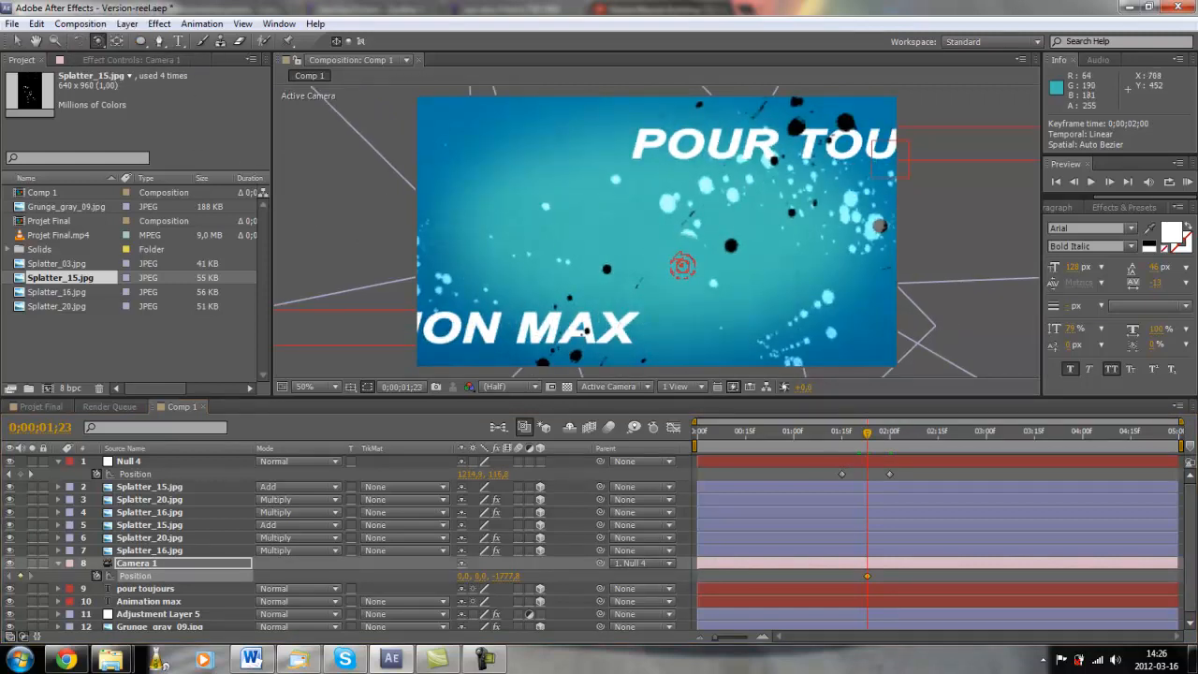
pyautogui.moveTo(682, 266); pyautogui.dragTo(674, 267)
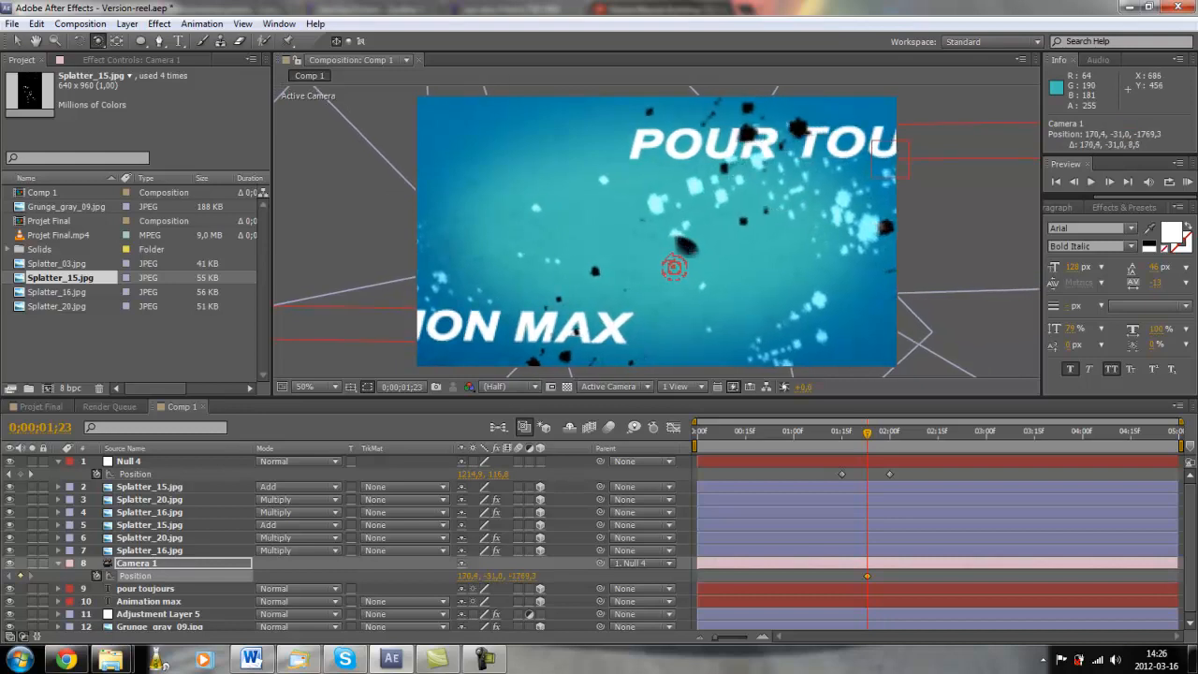
# Step: Orbit Camera 1 to about -473, -170, -1705 at 0;00;00;00 and to about 520, -16, -1700 at 0;00;03;15
pyautogui.click(698, 436)
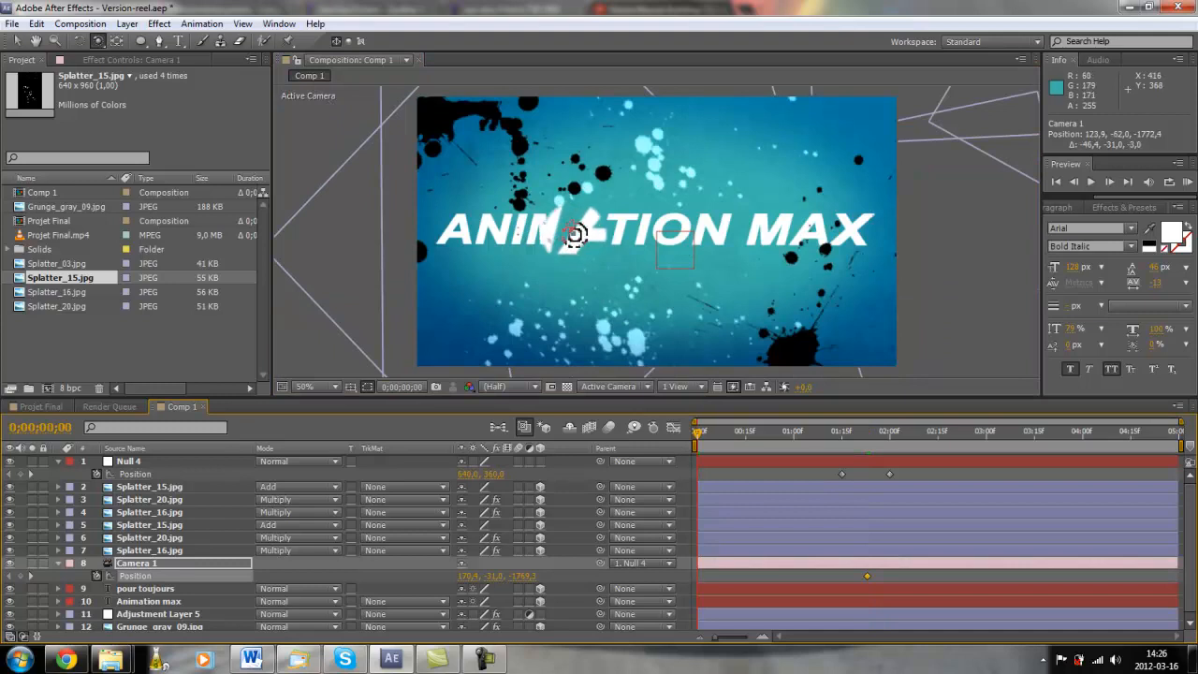
pyautogui.moveTo(575, 234); pyautogui.dragTo(605, 237)
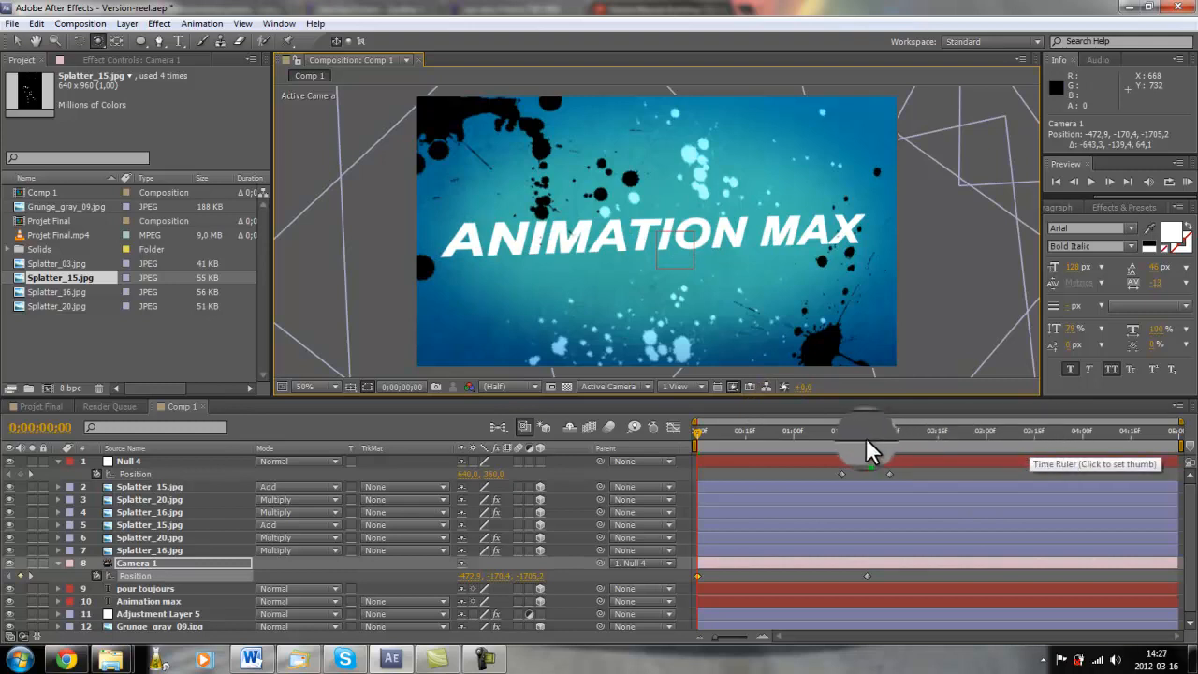
pyautogui.click(1034, 434)
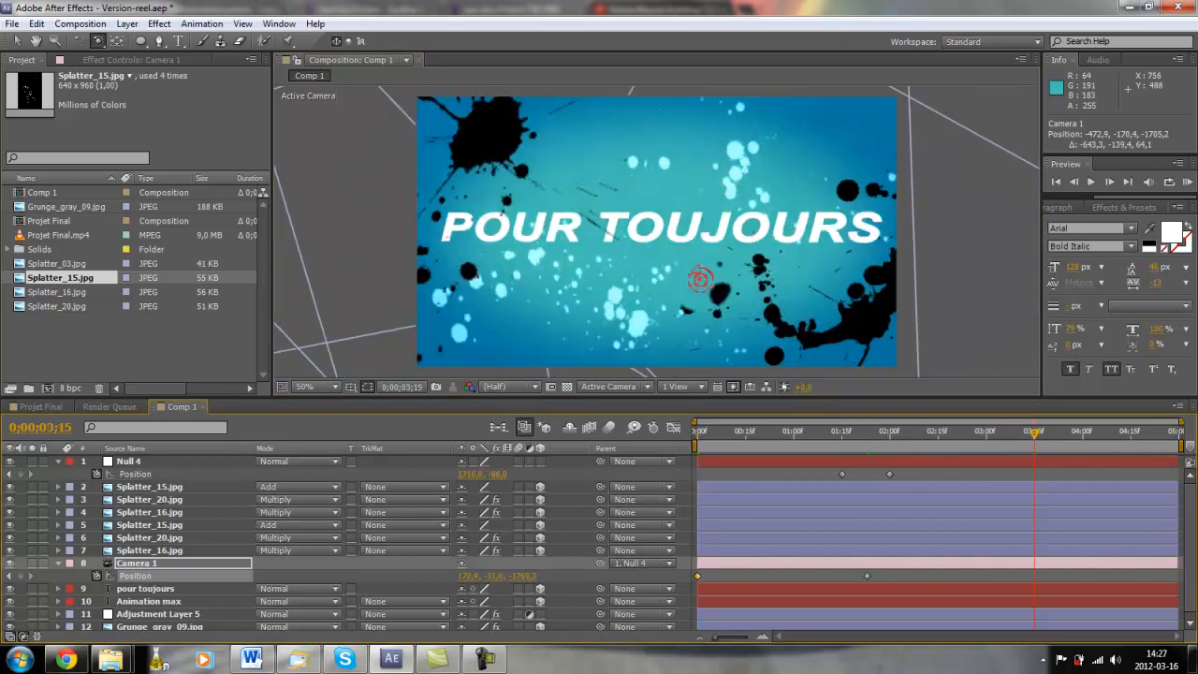
pyautogui.moveTo(654, 270); pyautogui.dragTo(763, 269)
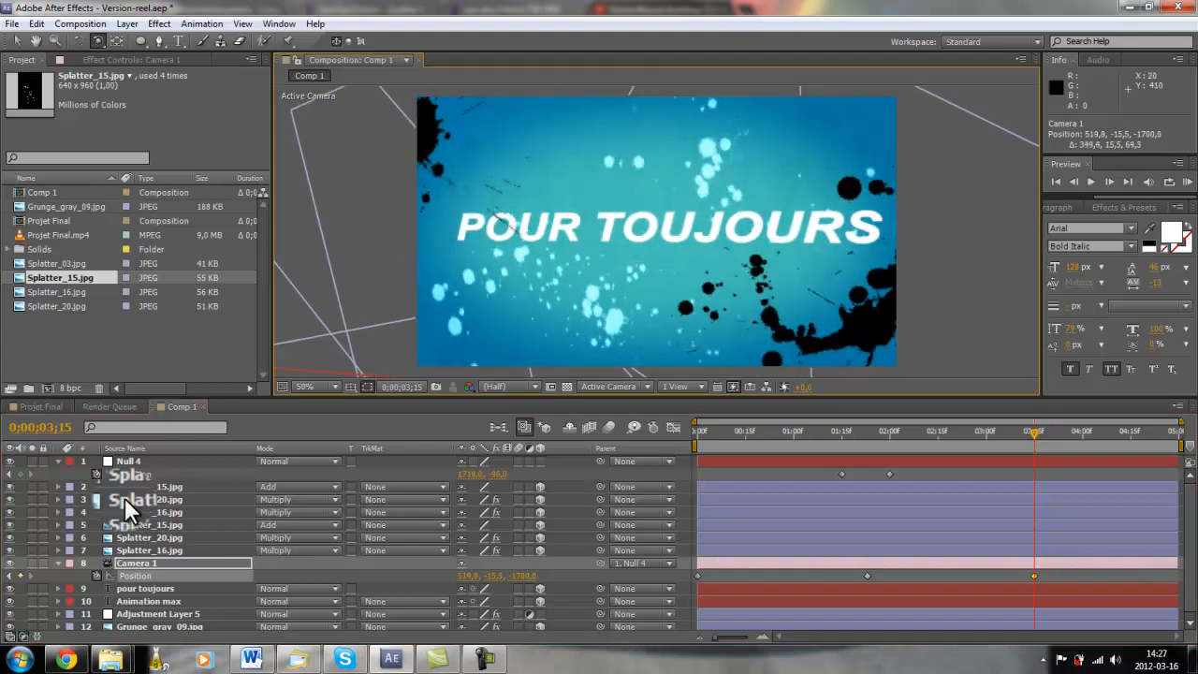
# Step: Push the Splatter_20 copy near the second title back along Z to about -718
pyautogui.click(136, 511)
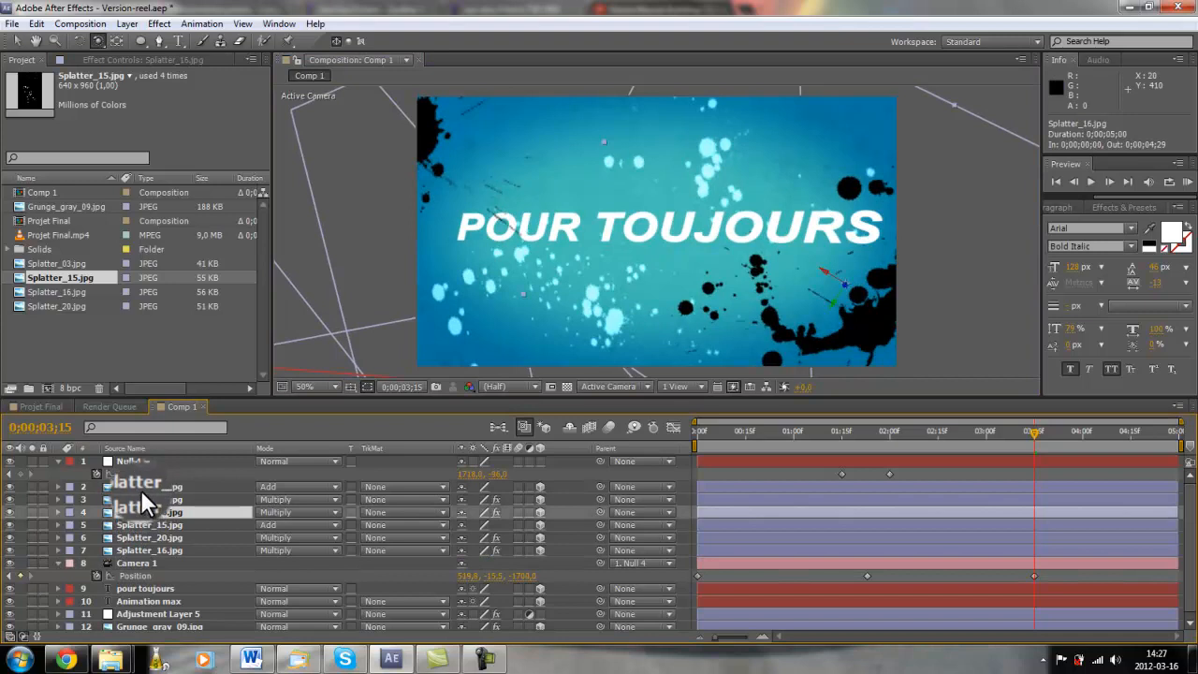
pyautogui.moveTo(141, 489); pyautogui.dragTo(170, 499)
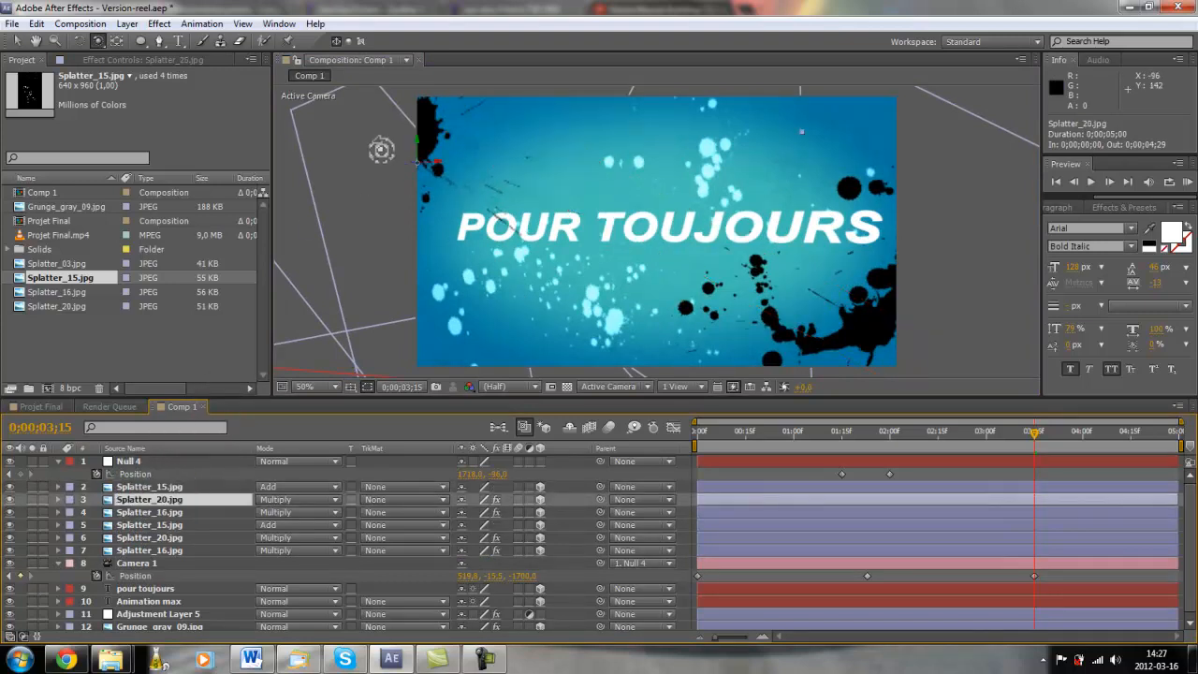
pyautogui.press('v')
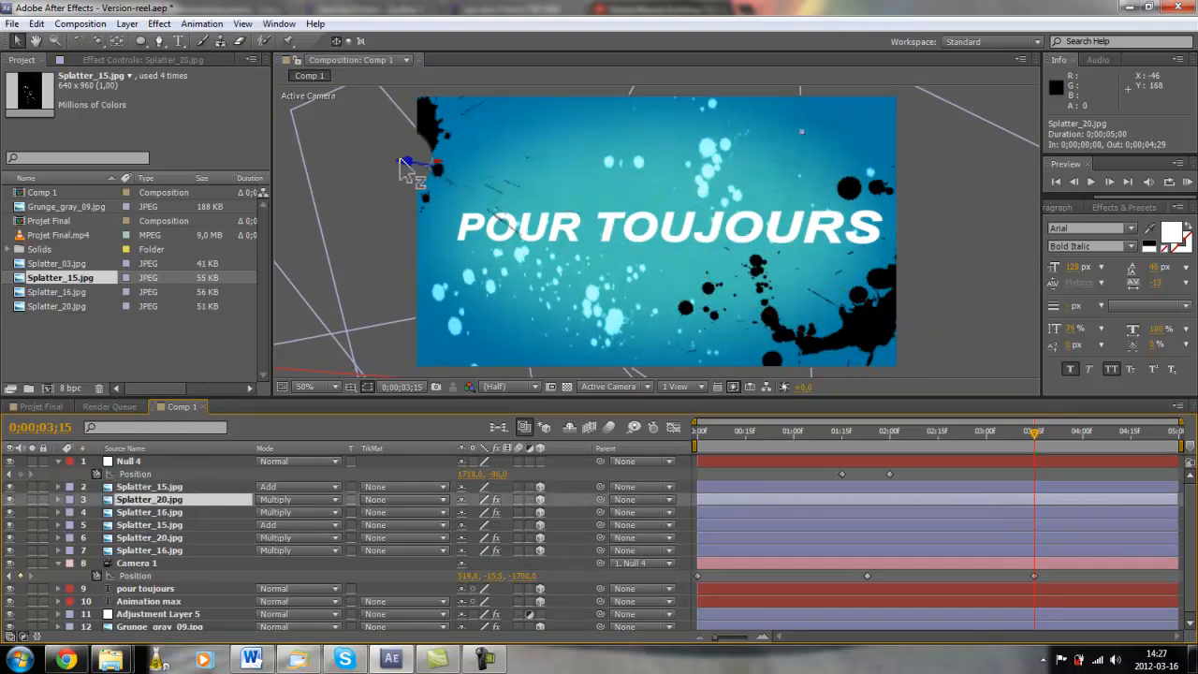
pyautogui.moveTo(414, 169); pyautogui.dragTo(420, 159)
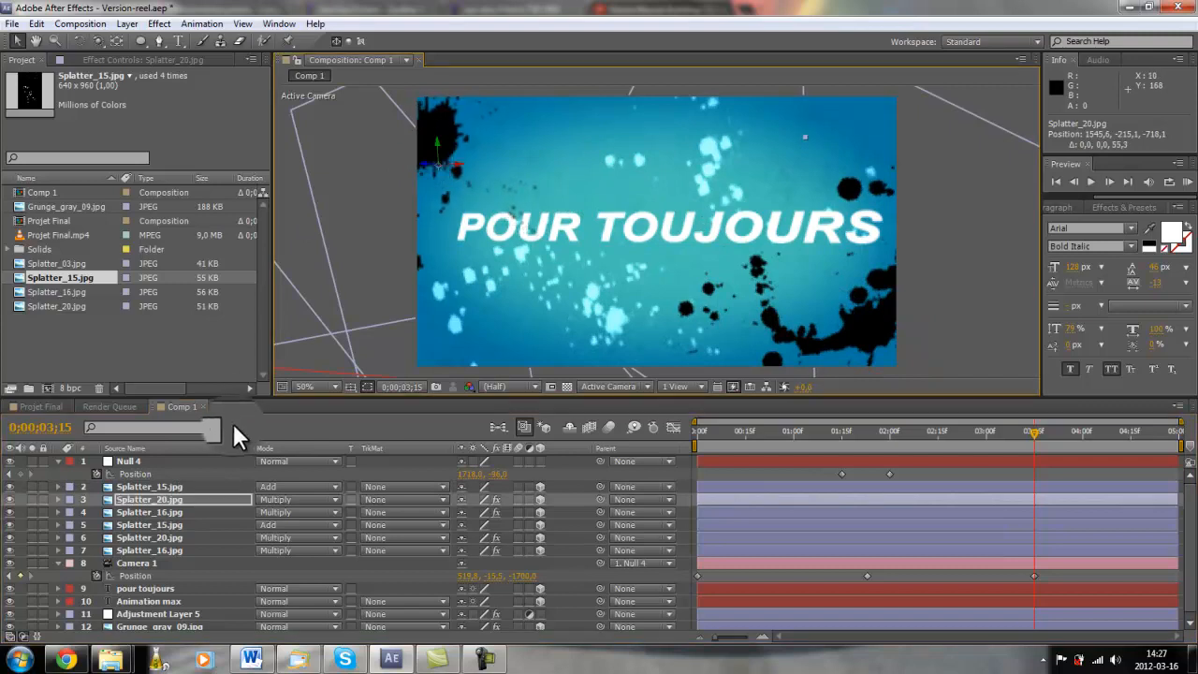
# Step: Set the scale of the Splatter_20 copy to 115% and scrub back to 0;00;00;07 to preview the camera animation
pyautogui.press('s')
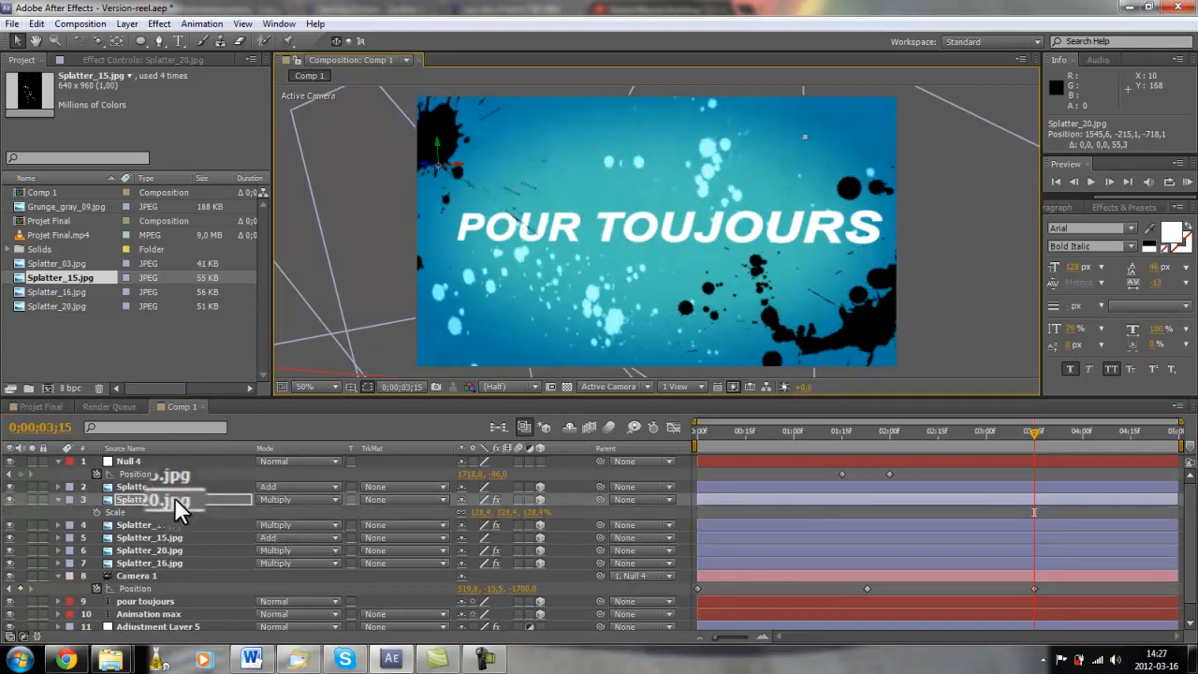
pyautogui.click(482, 511)
pyautogui.write('1')
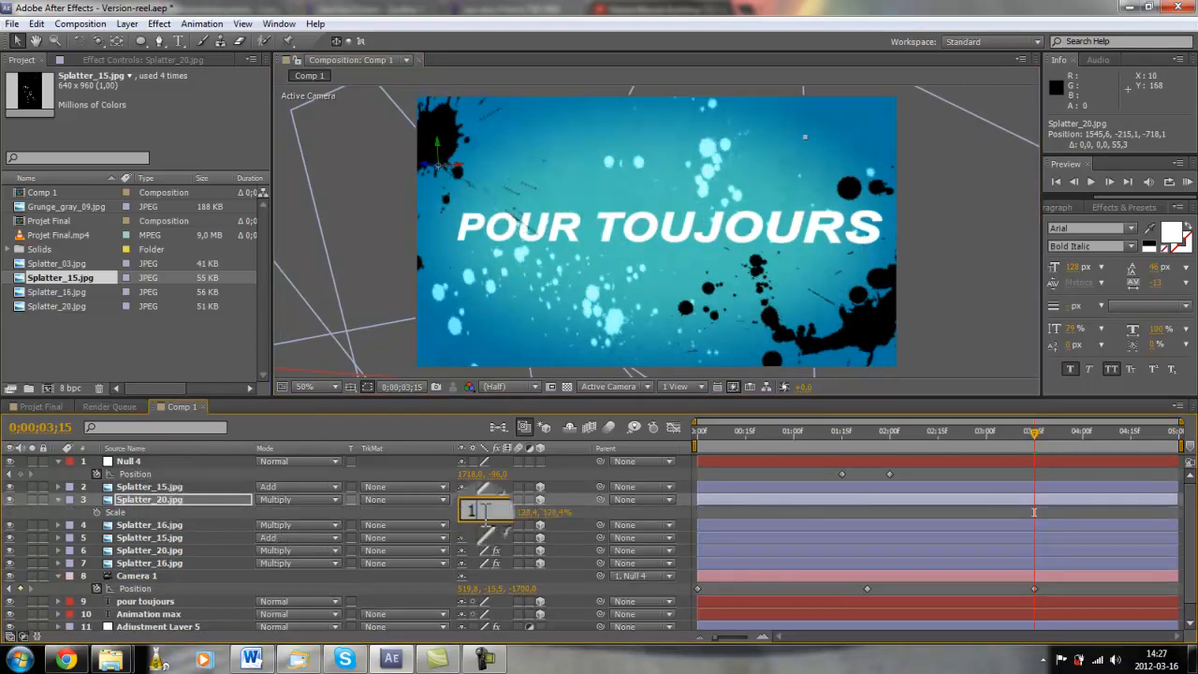
pyautogui.write('15')
pyautogui.press('Return')
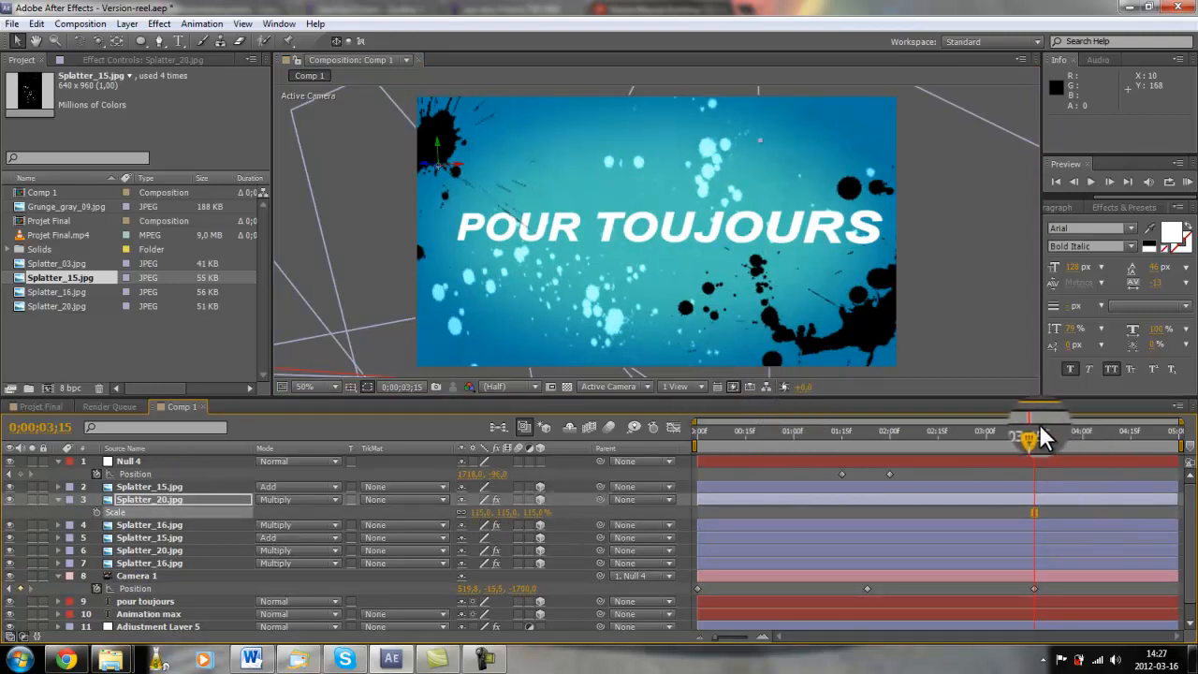
pyautogui.click(910, 477)
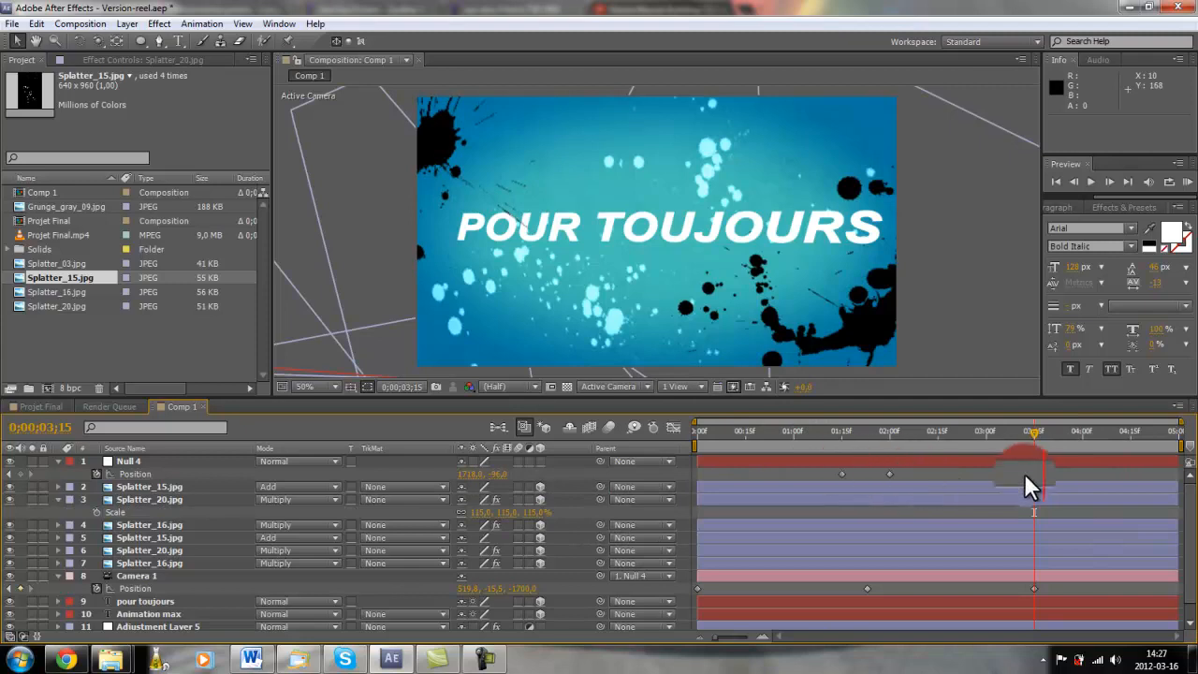
pyautogui.moveTo(1035, 428); pyautogui.dragTo(725, 444)
# Step: Apply Easy Ease to both Position keyframes of Null 4 and check the speed curve in the Graph Editor
pyautogui.click(908, 495)
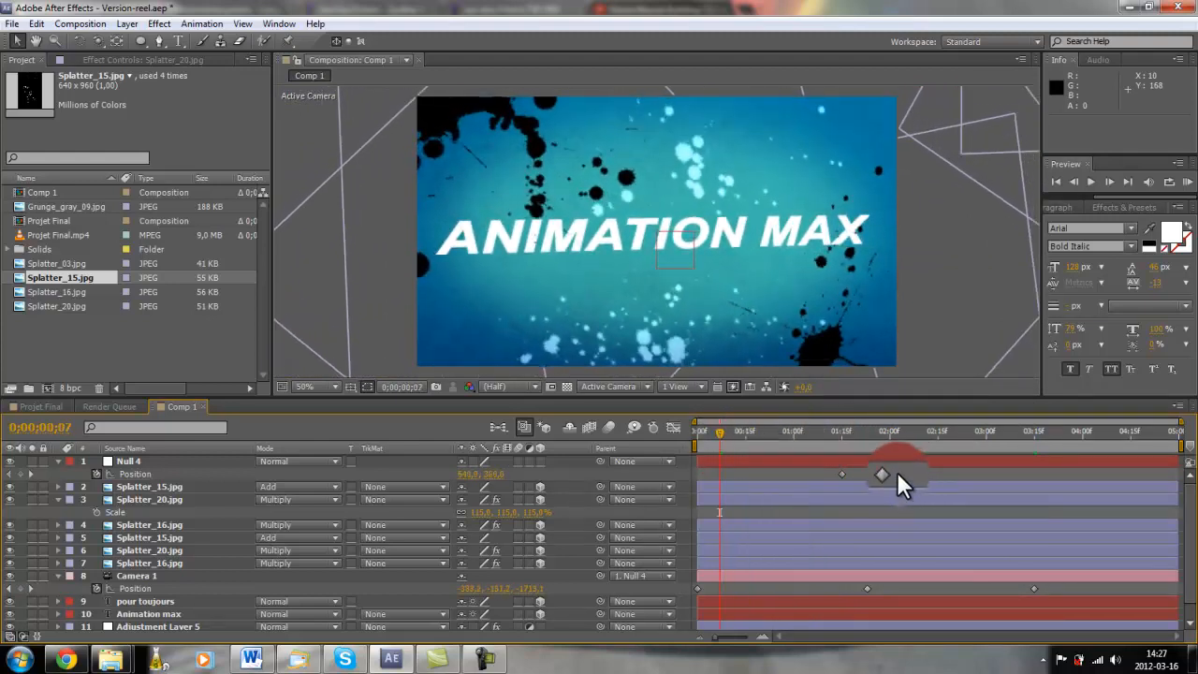
pyautogui.click(844, 475)
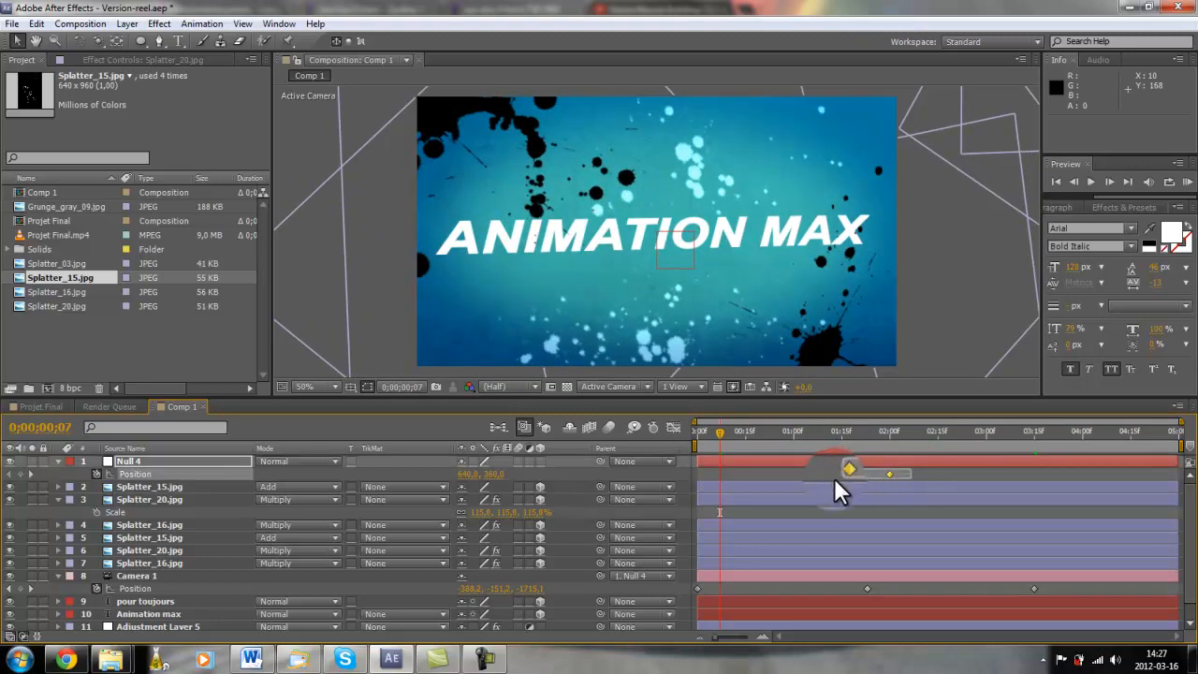
pyautogui.click(905, 469)
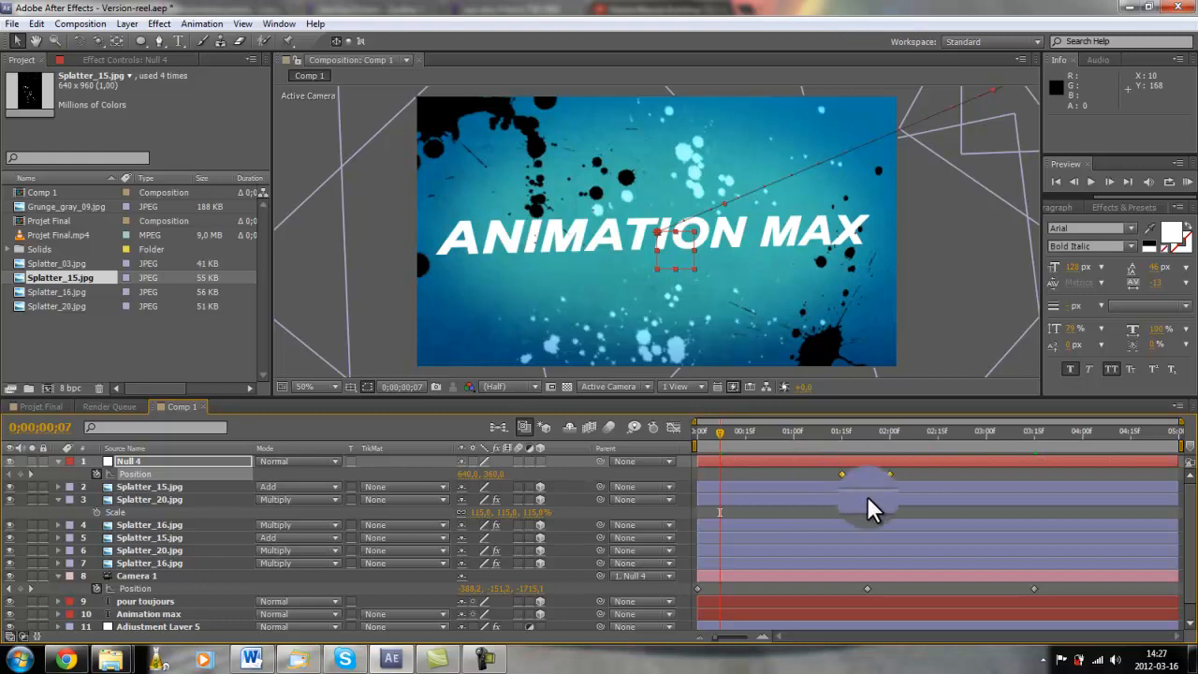
pyautogui.click(809, 471)
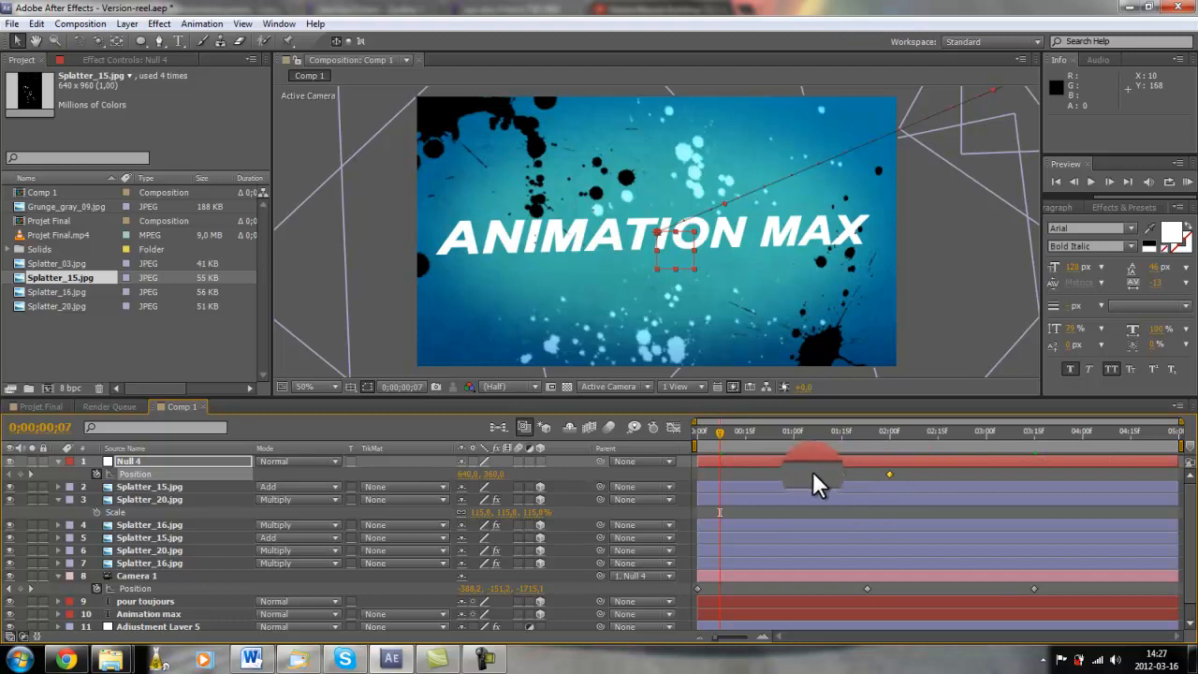
pyautogui.click(675, 428)
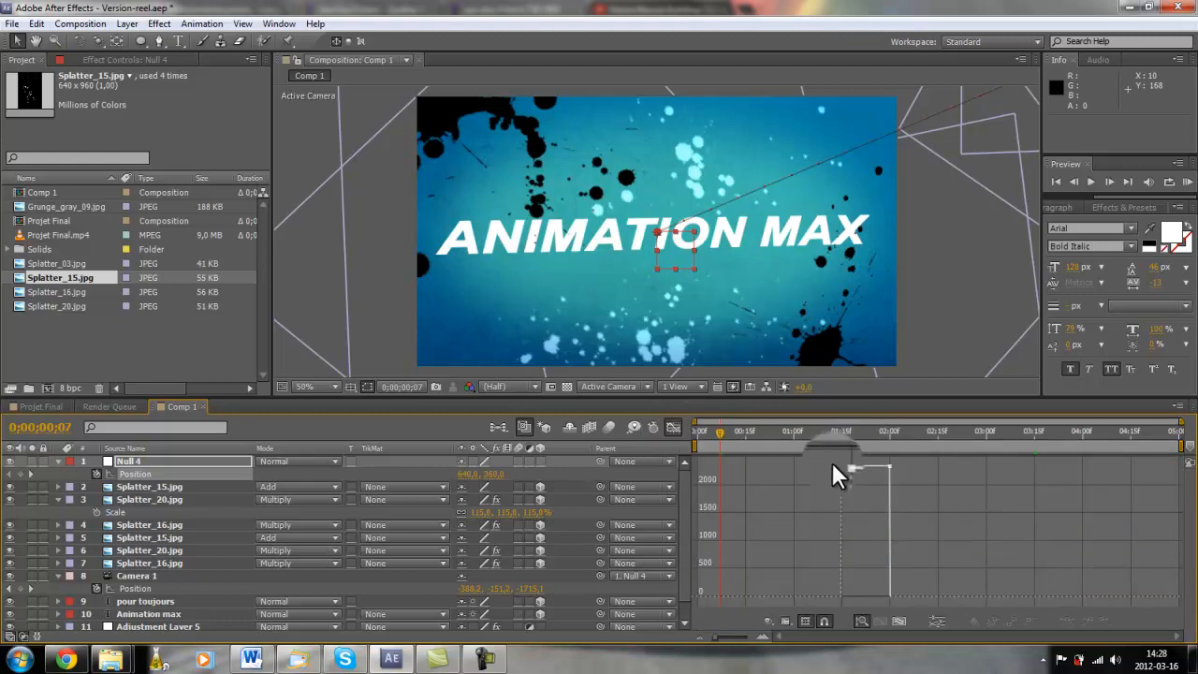
pyautogui.moveTo(832, 462); pyautogui.dragTo(909, 600)
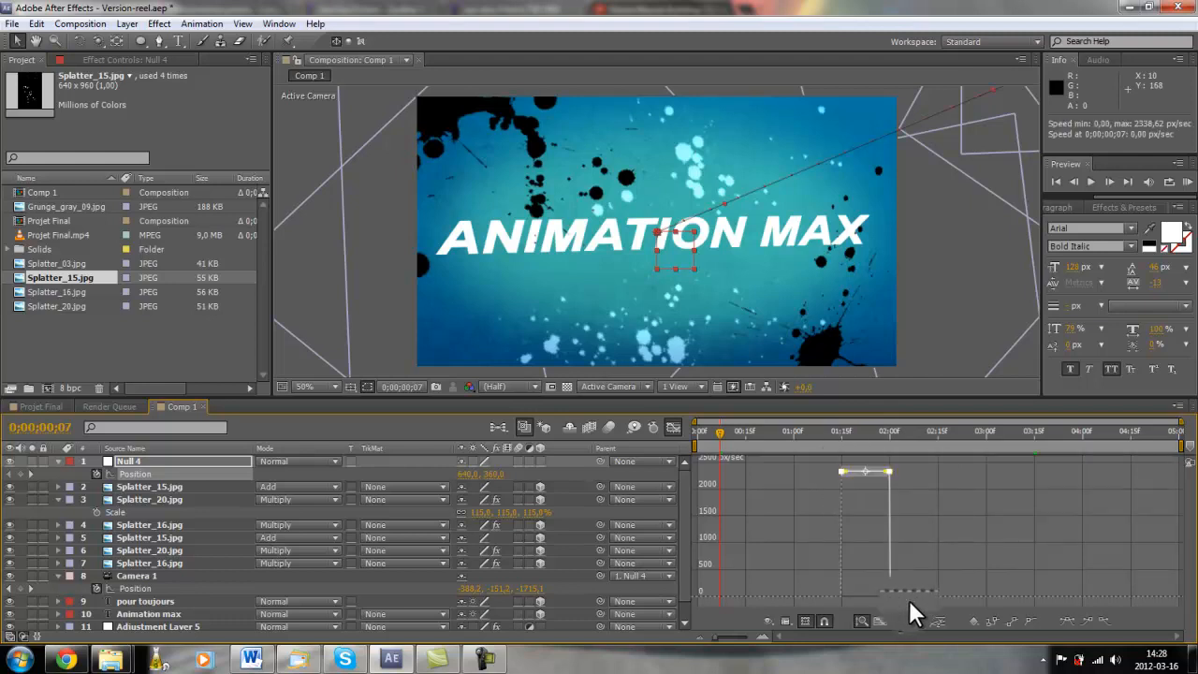
pyautogui.click(1076, 619)
pyautogui.moveTo(866, 591); pyautogui.dragTo(882, 508)
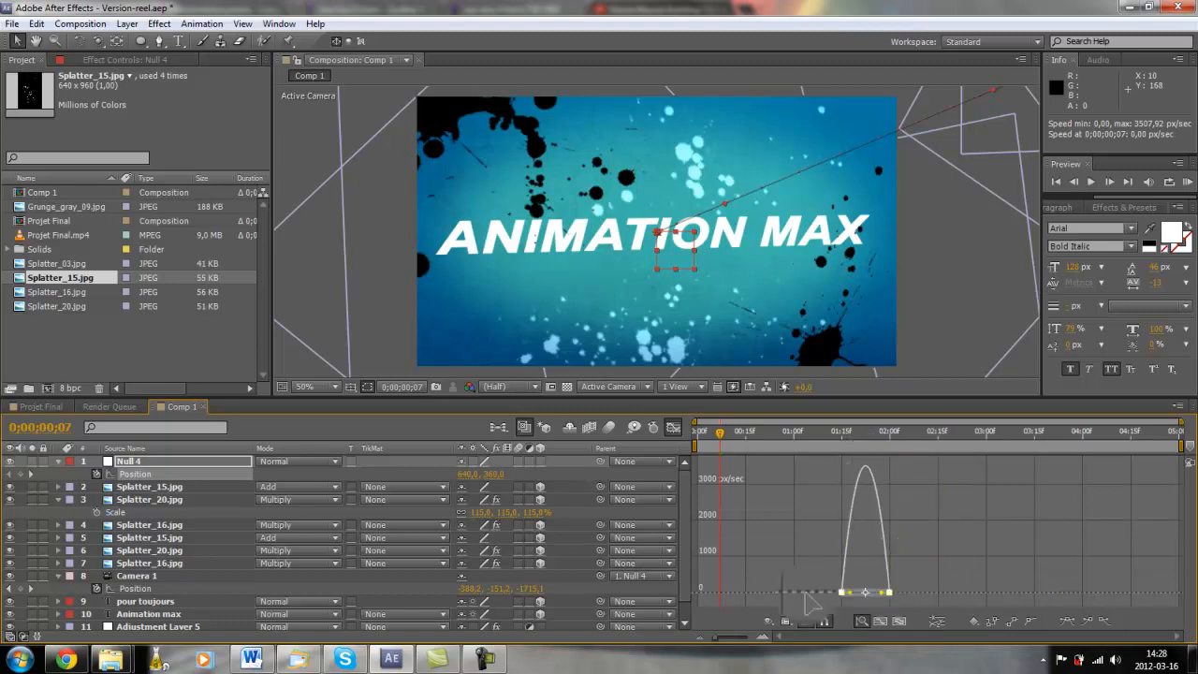
pyautogui.moveTo(855, 593); pyautogui.dragTo(851, 593)
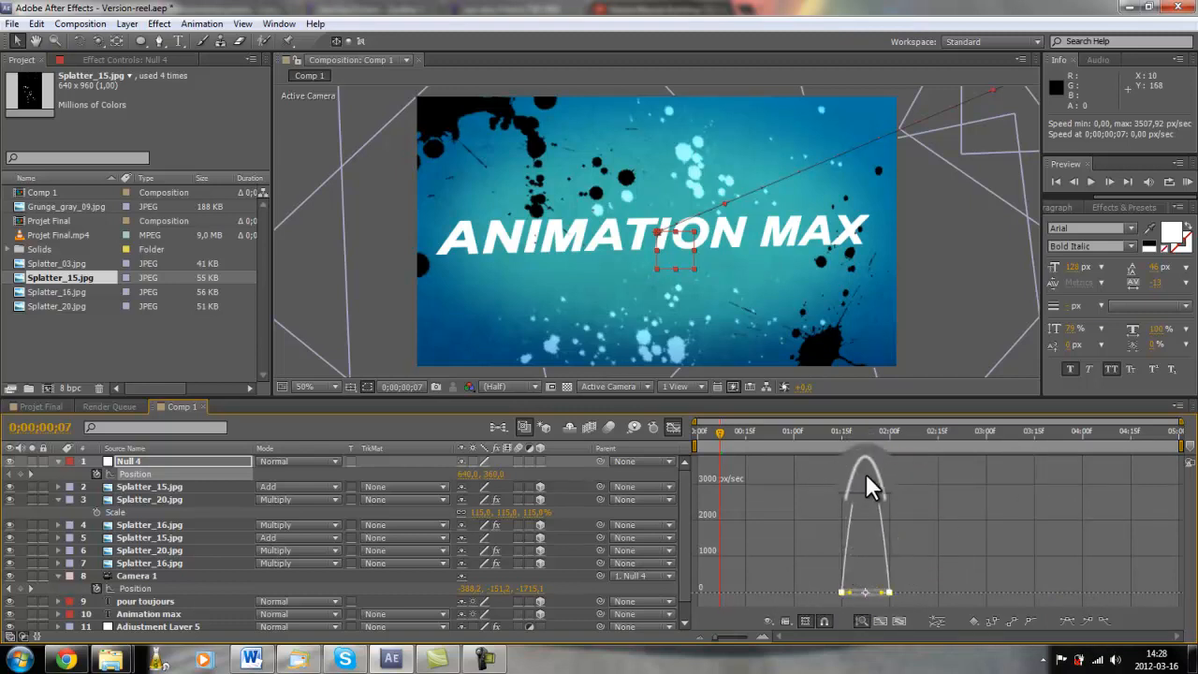
pyautogui.moveTo(867, 474); pyautogui.dragTo(881, 487)
pyautogui.moveTo(889, 551); pyautogui.dragTo(913, 463)
pyautogui.click(889, 592)
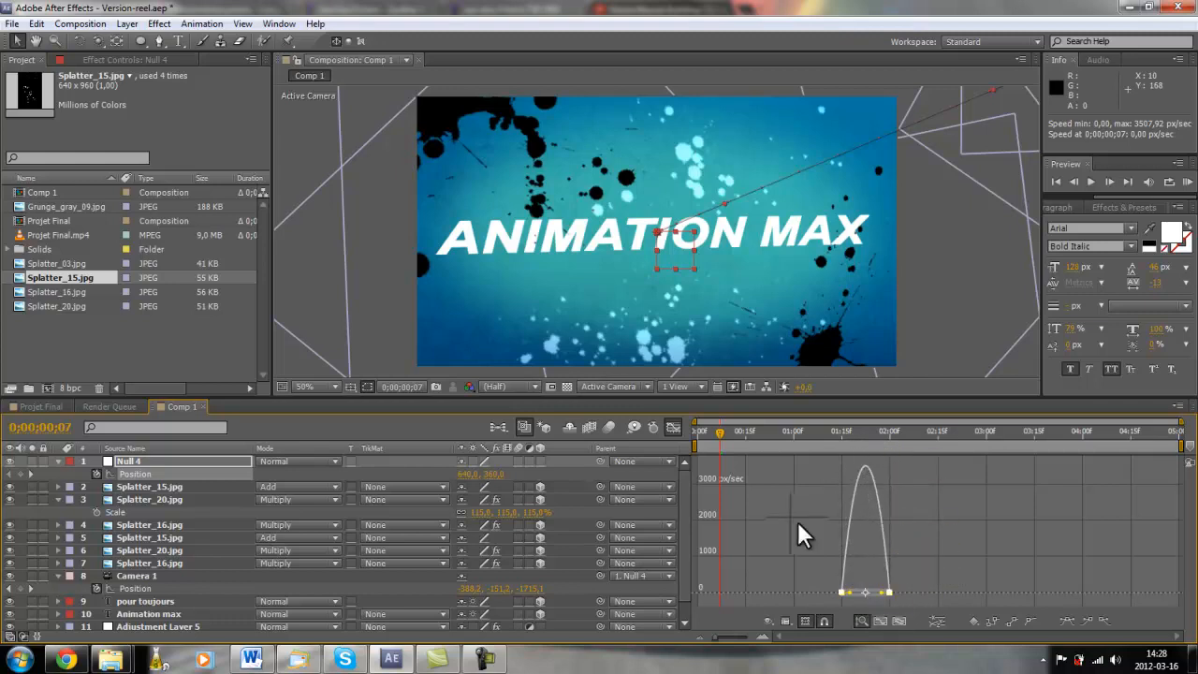
pyautogui.click(675, 423)
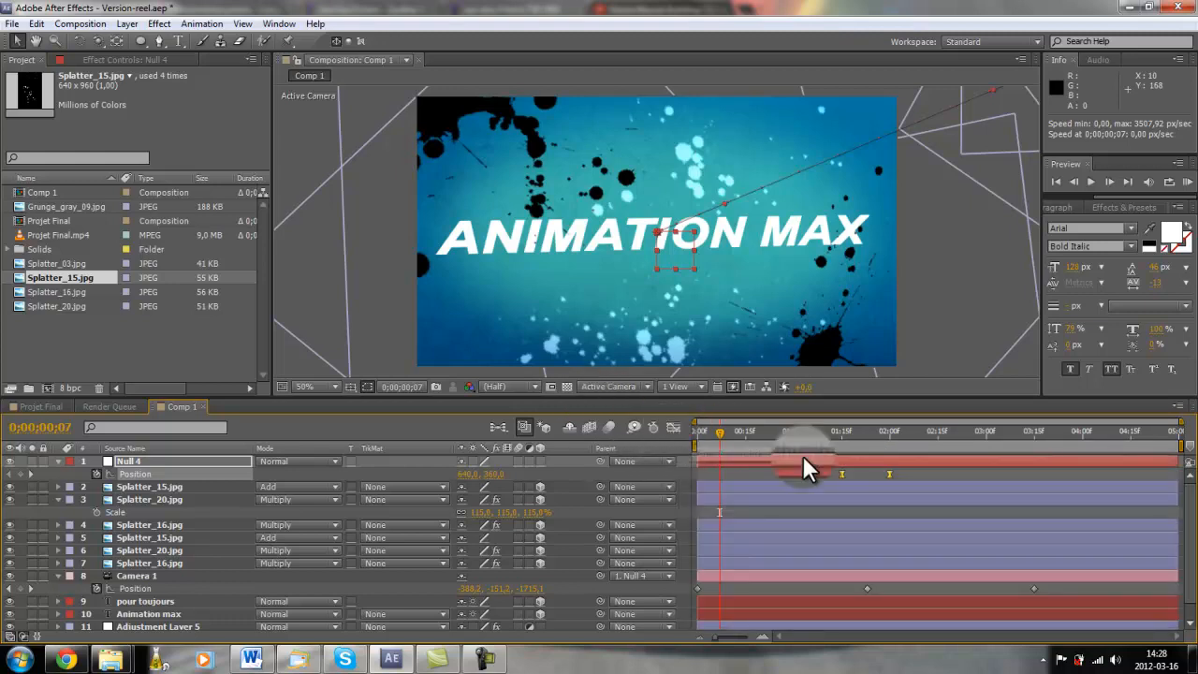
pyautogui.click(905, 473)
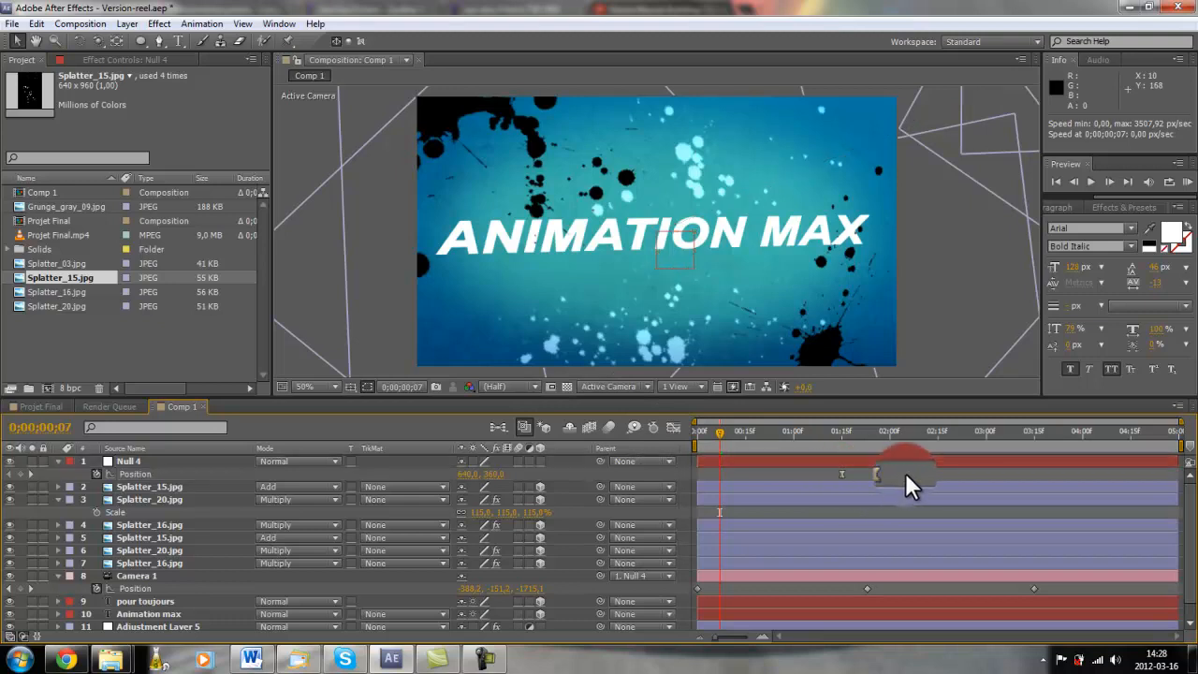
# Step: Duplicate the Animation max text layer with the current time near the start at 0;00;00;01
pyautogui.moveTo(719, 432)
pyautogui.mouseDown()
pyautogui.moveTo(989, 437)
pyautogui.moveTo(993, 425)
pyautogui.moveTo(700, 441)
pyautogui.mouseUp()
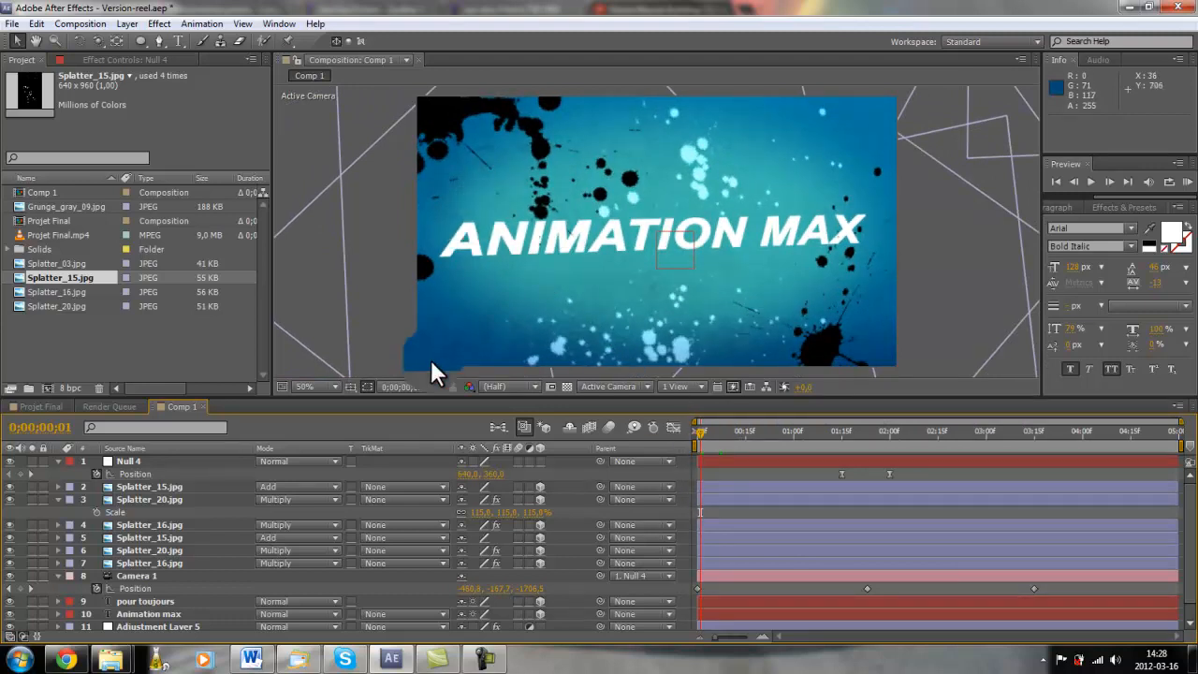
pyautogui.click(157, 613)
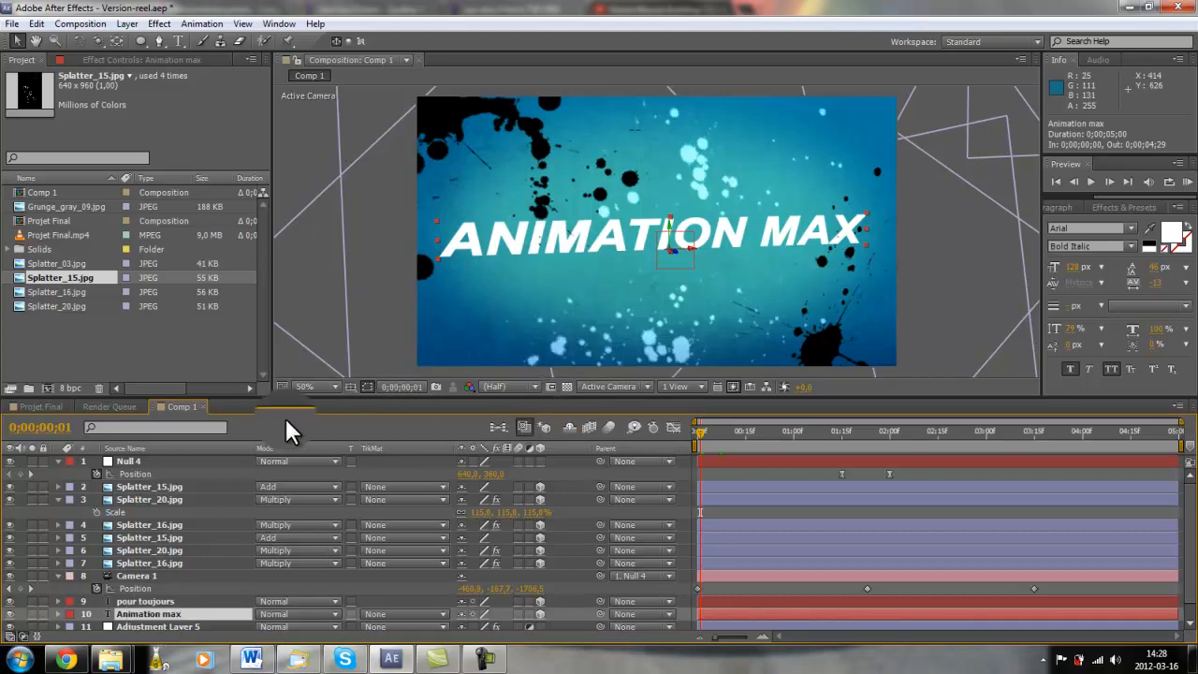
pyautogui.click(35, 23)
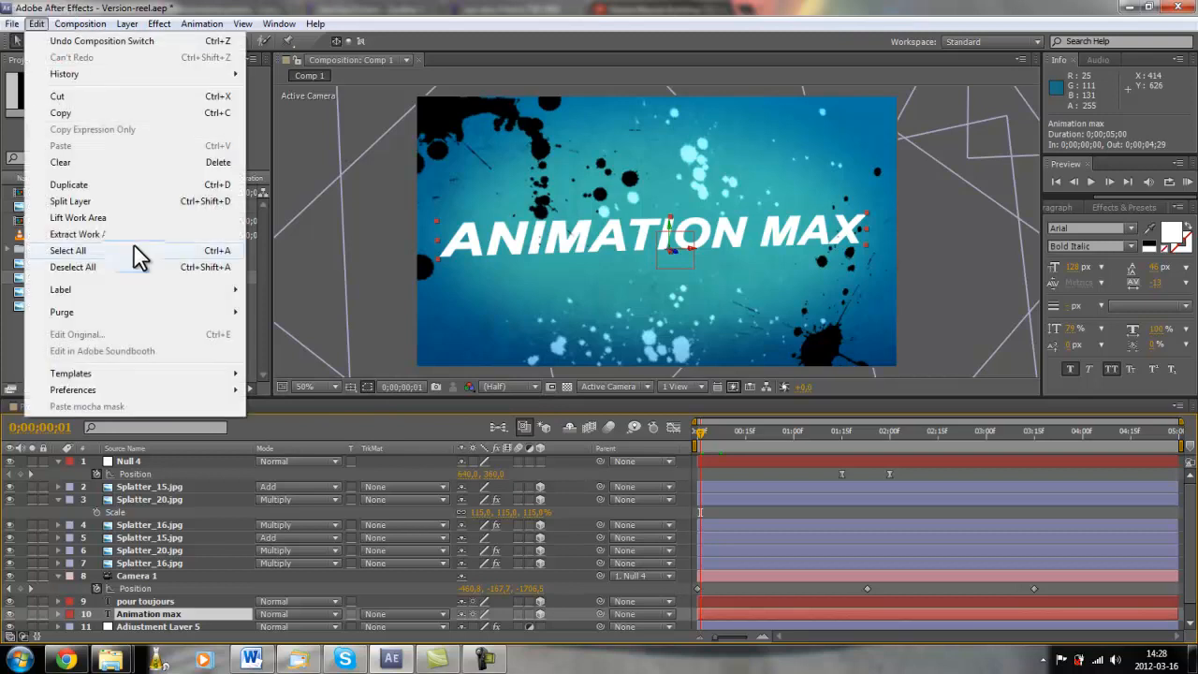
pyautogui.click(75, 188)
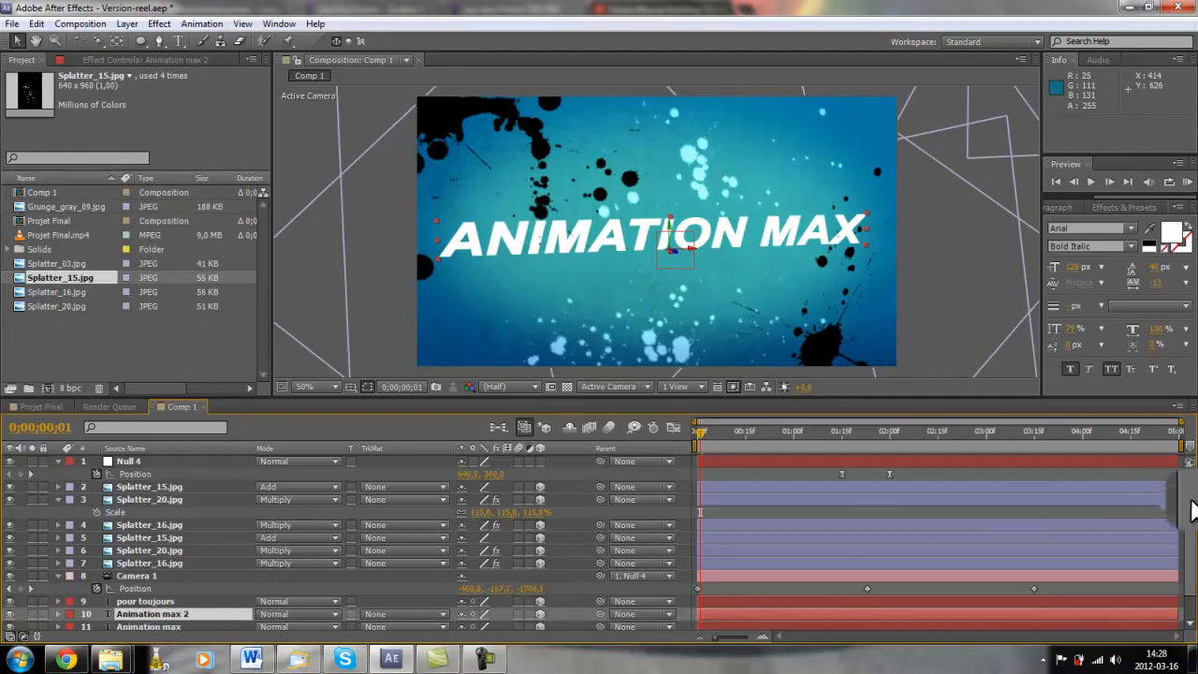
# Step: Move the Animation max 2 layer below the original Animation max layer and rename it Ombrage titre1
pyautogui.scroll(-1, 1029, 560)
pyautogui.scroll(-2, 1030, 559)
pyautogui.moveTo(150, 585); pyautogui.dragTo(148, 596)
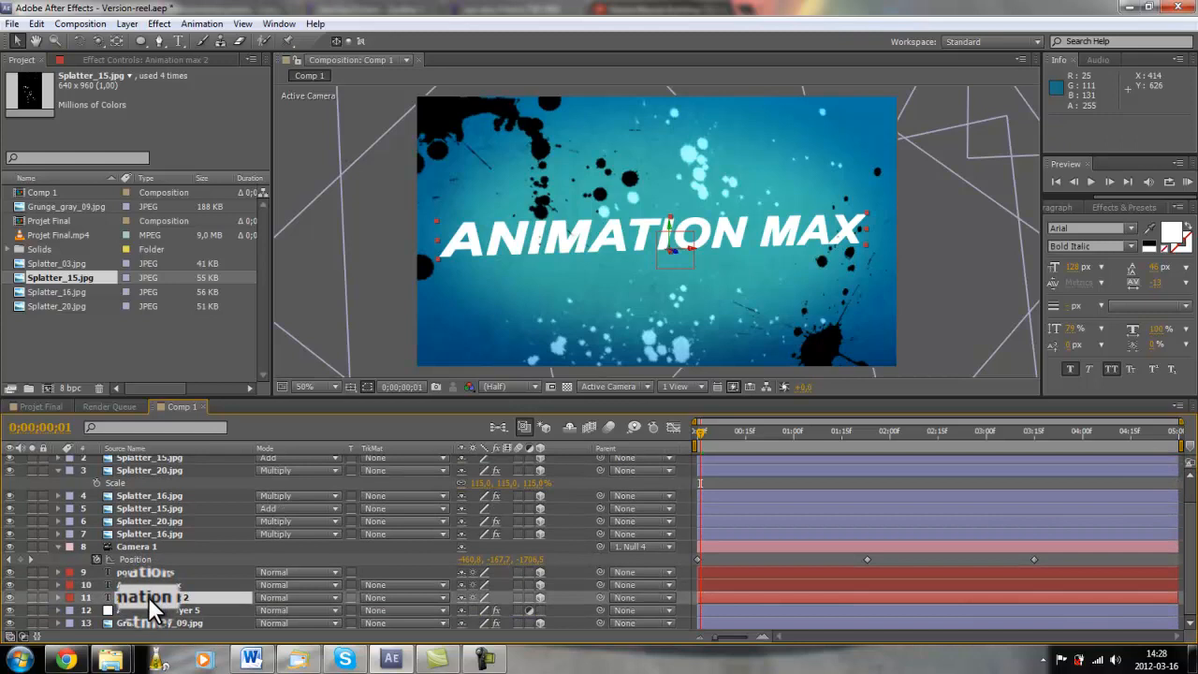
pyautogui.click(148, 596)
pyautogui.press('Return')
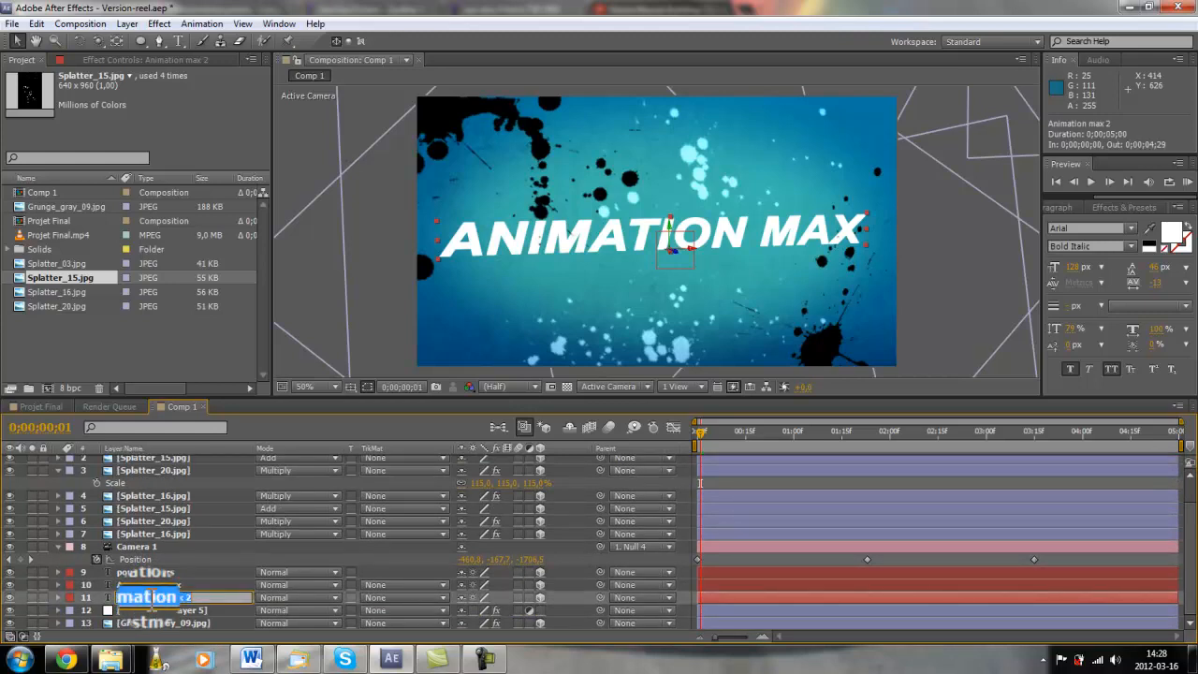
pyautogui.press('BackSpace')
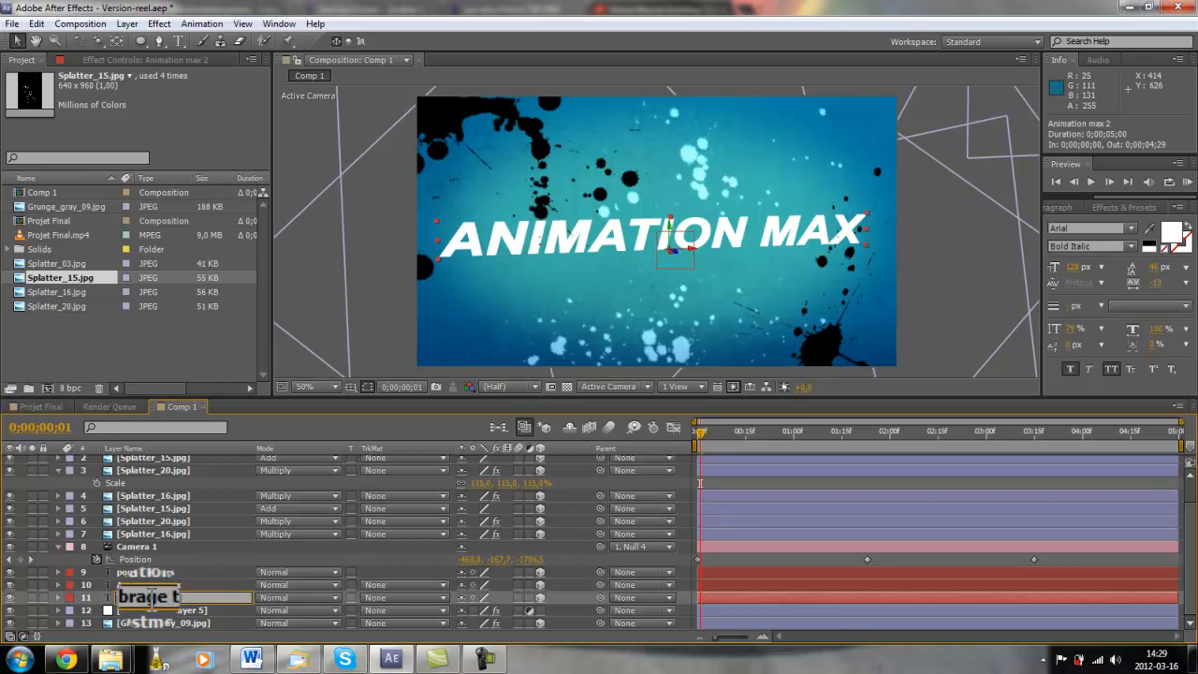
pyautogui.click(154, 584)
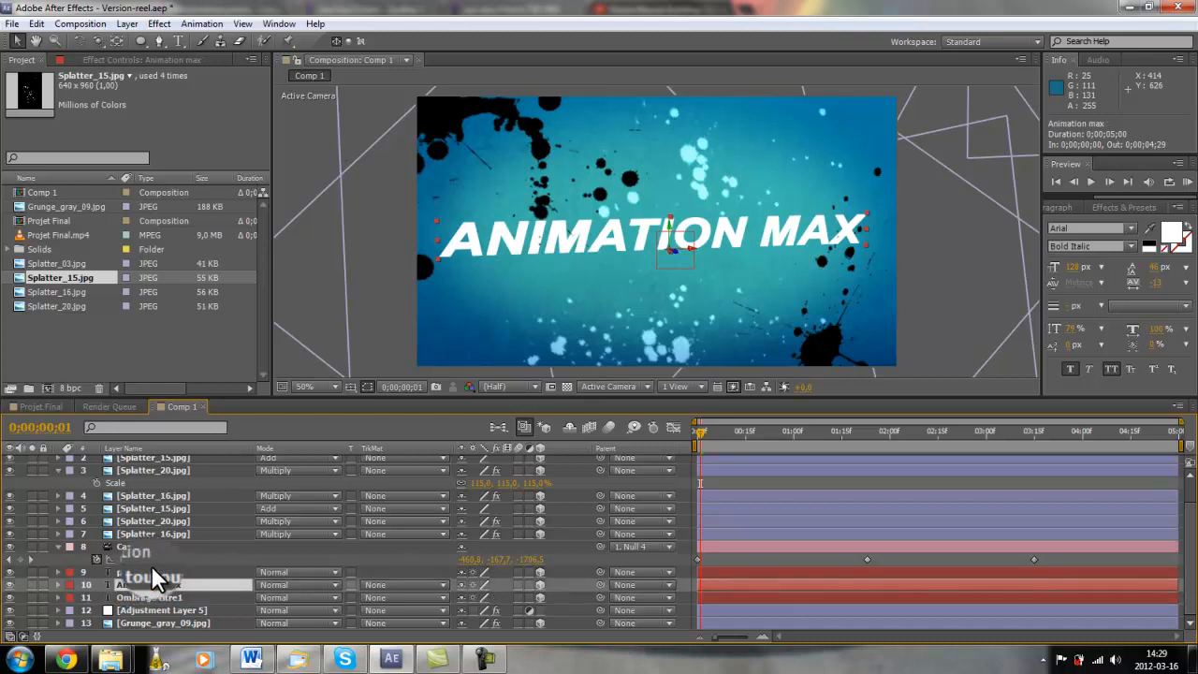
pyautogui.click(152, 568)
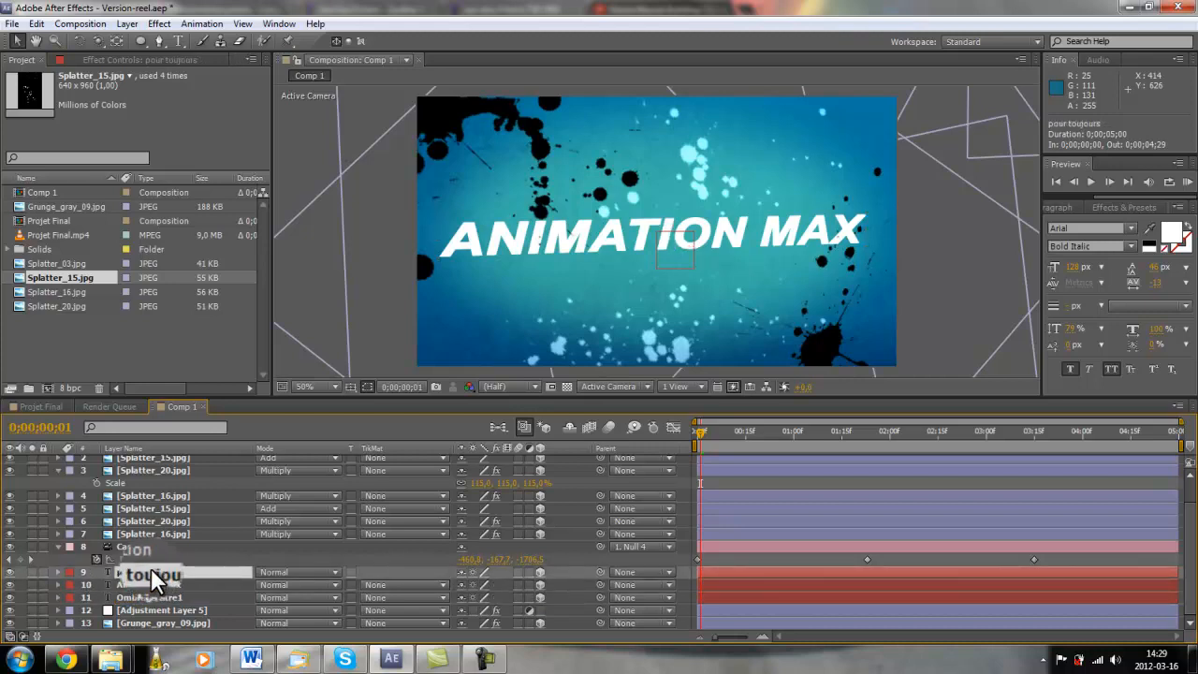
# Step: Set the text color of Ombrage titre1 to black and offset it along Z to about -129 behind the title
pyautogui.click(160, 596)
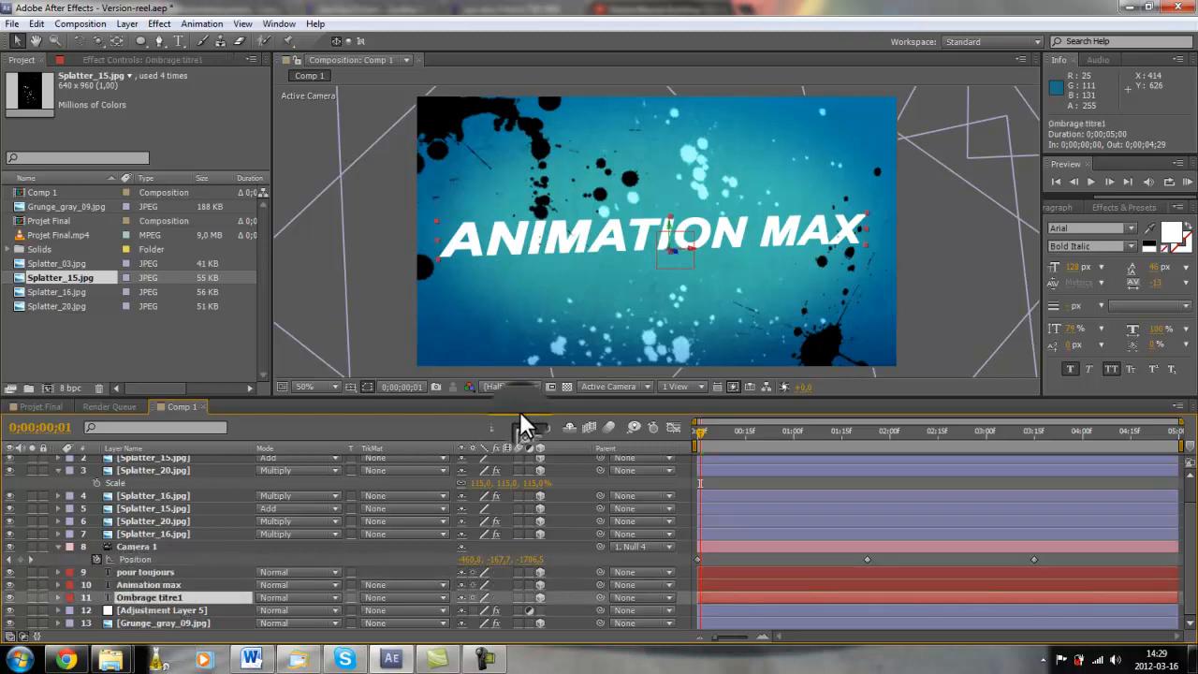
pyautogui.click(1171, 232)
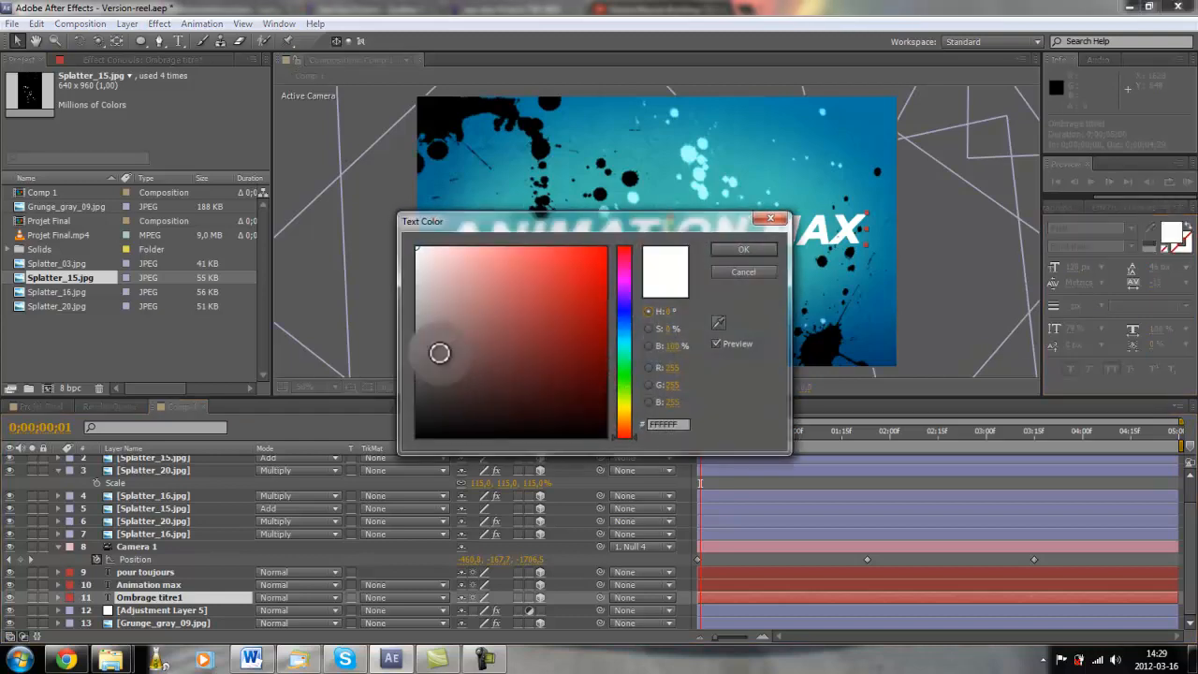
pyautogui.click(601, 436)
pyautogui.click(739, 246)
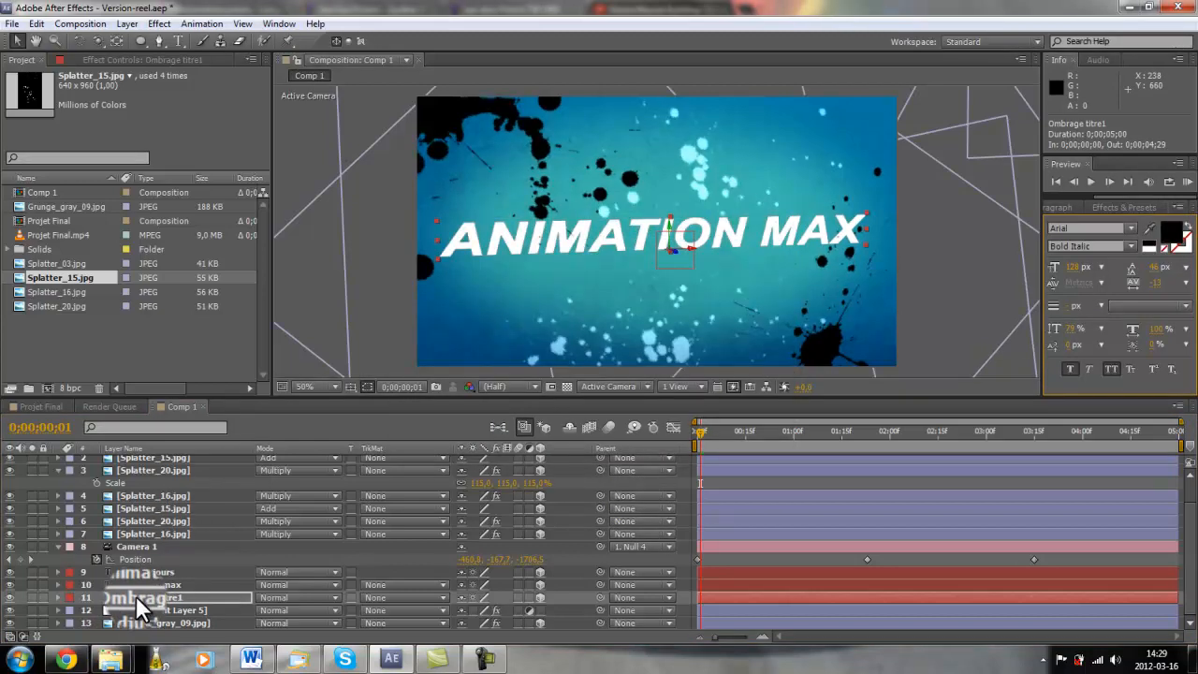
pyautogui.moveTo(668, 245)
pyautogui.mouseDown()
pyautogui.moveTo(654, 253)
pyautogui.moveTo(670, 259)
pyautogui.mouseUp()
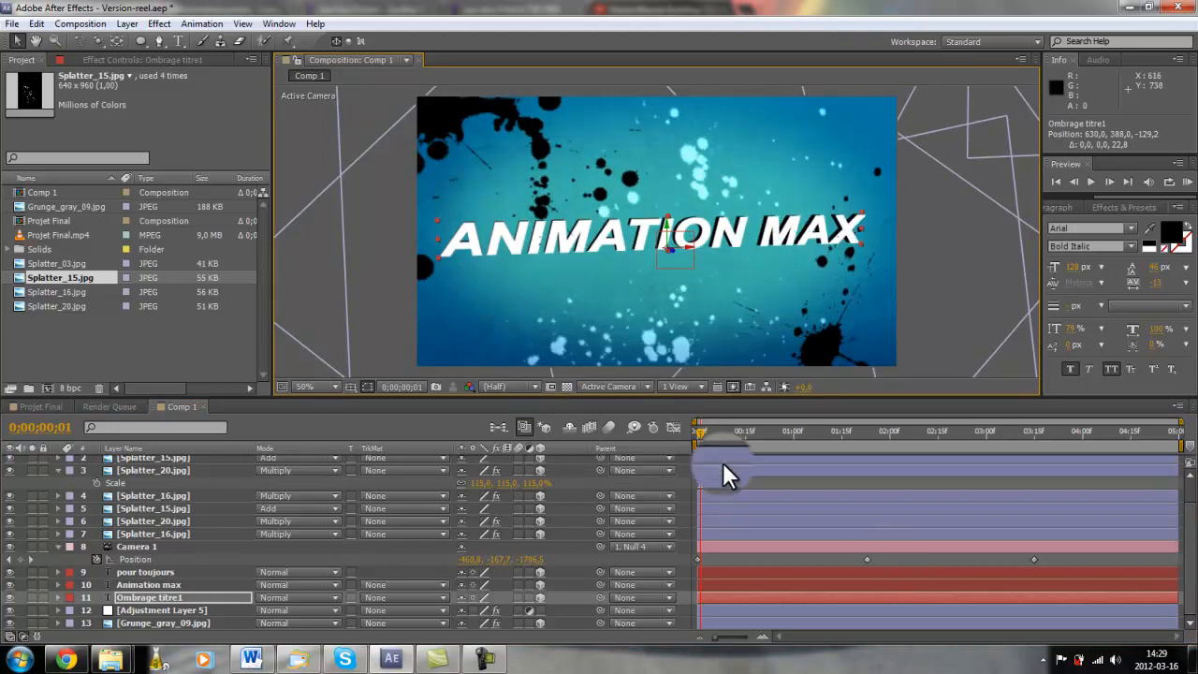
# Step: Duplicate the pour toujours layer with the current time at 0;00;02;10 and place the copy below the original
pyautogui.moveTo(707, 432); pyautogui.dragTo(921, 432)
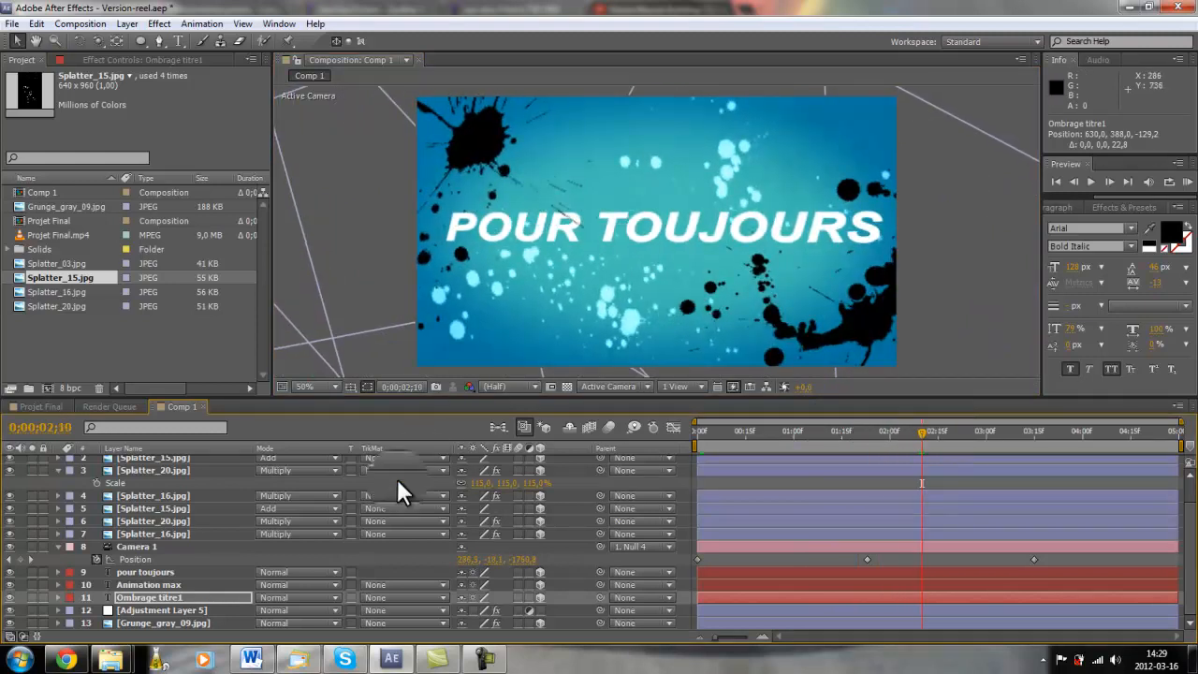
pyautogui.click(140, 571)
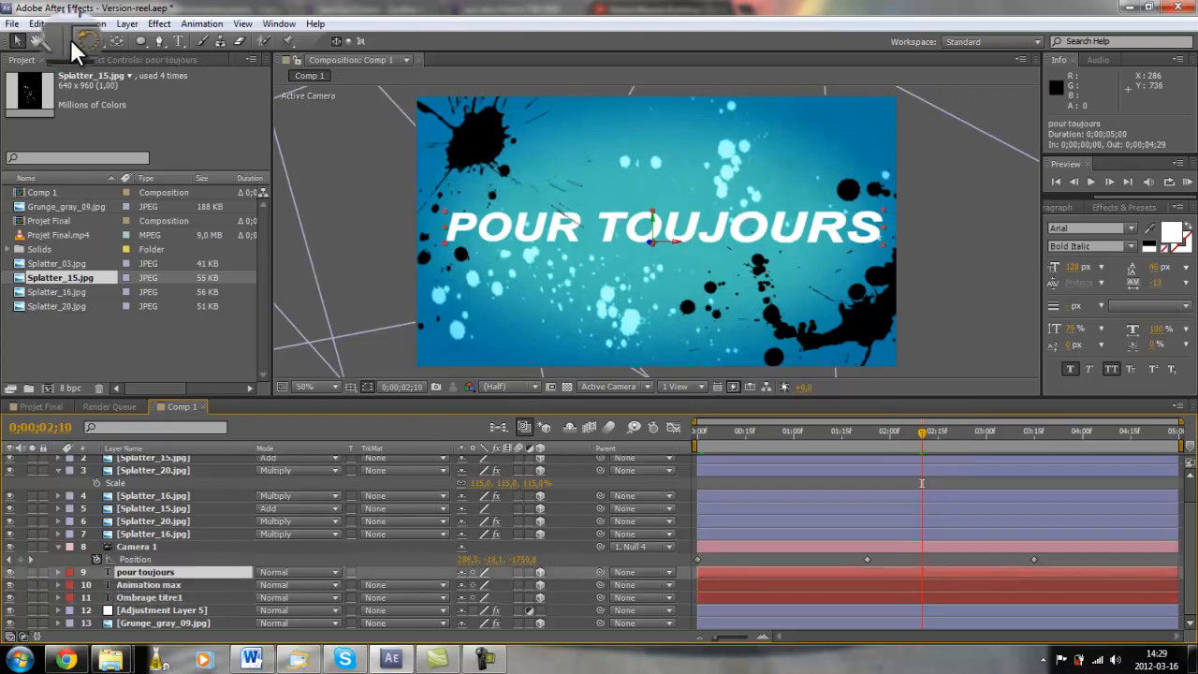
pyautogui.click(45, 25)
pyautogui.click(58, 176)
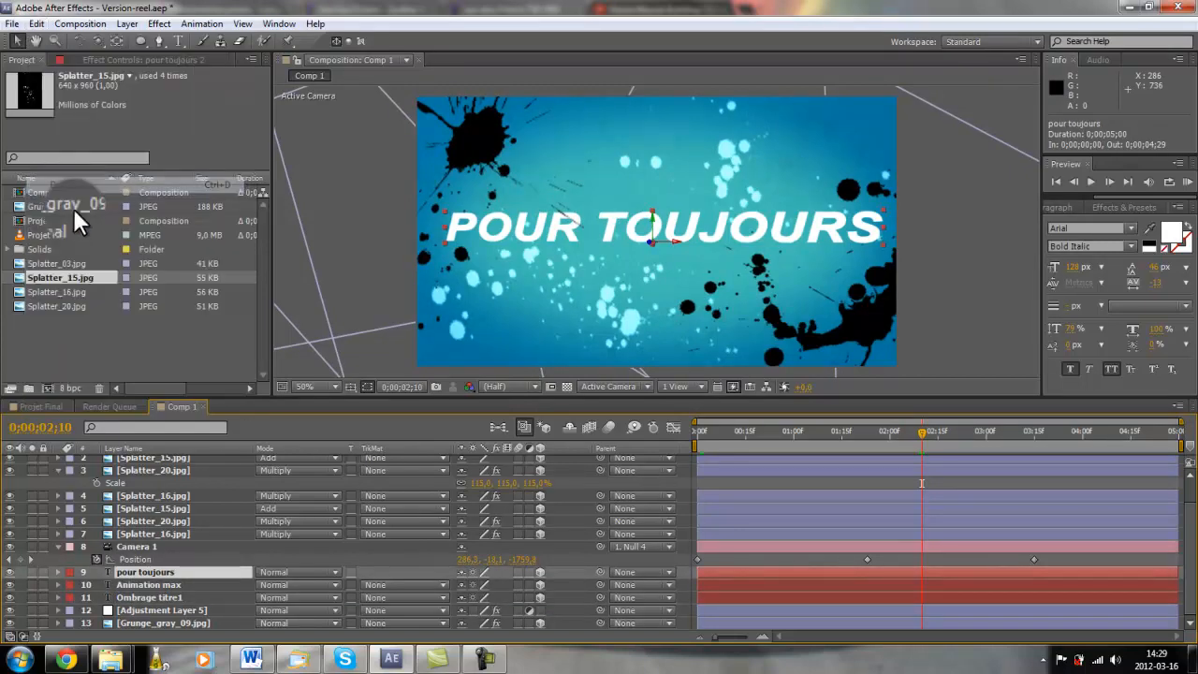
pyautogui.moveTo(131, 572); pyautogui.dragTo(132, 581)
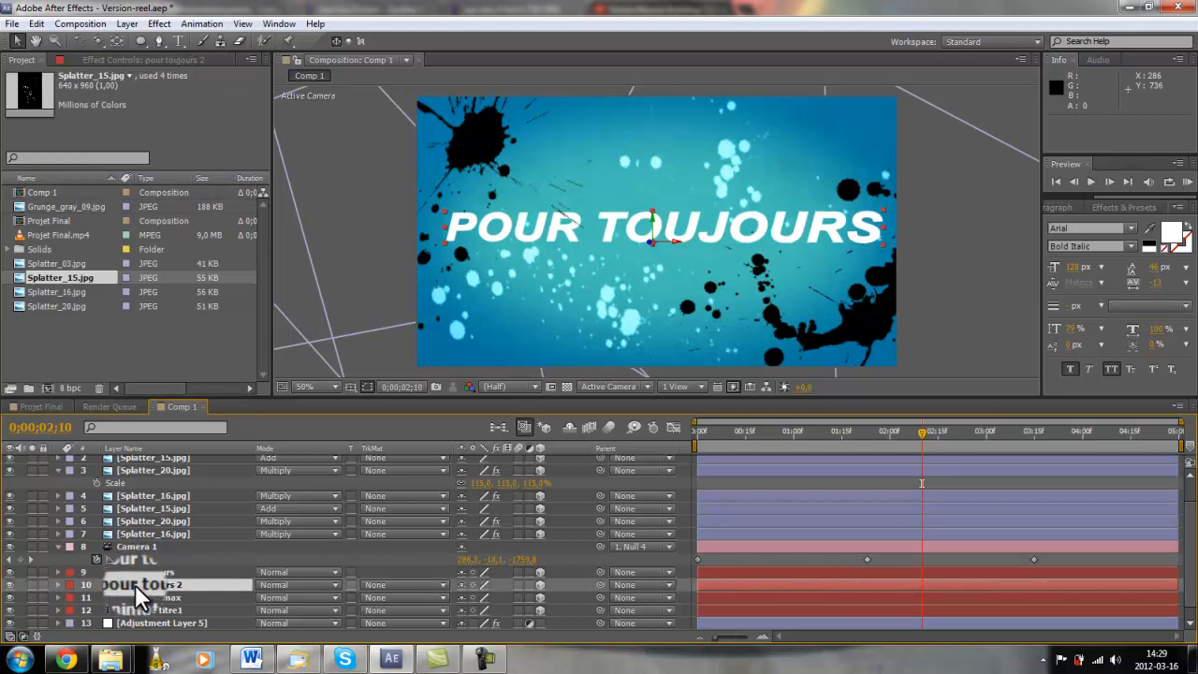
# Step: Rename the pour toujours 2 layer as ombrage titre2
pyautogui.press('Return')
pyautogui.write('ombrage2')
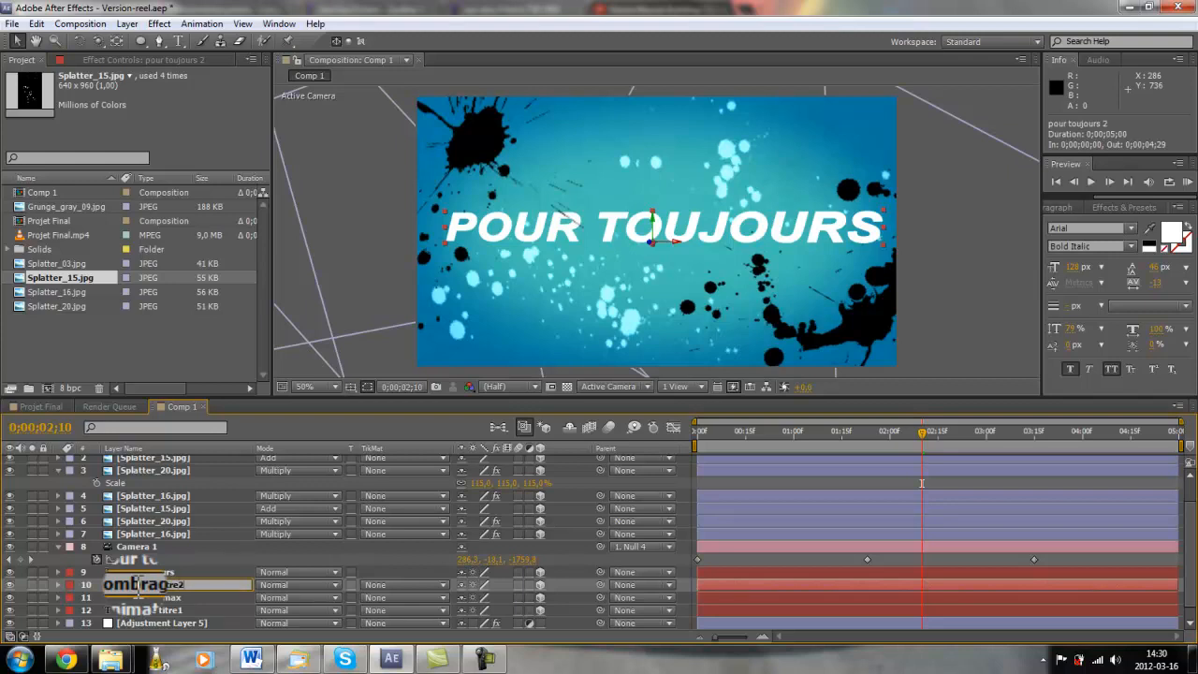
pyautogui.press('Return')
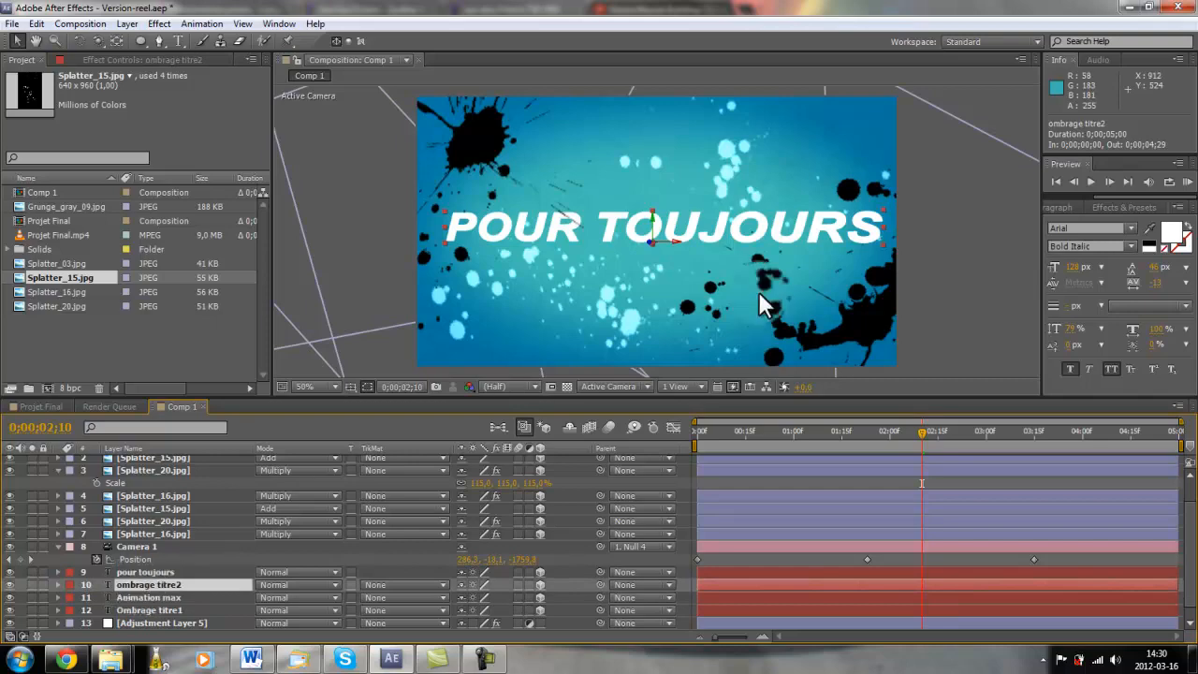
# Step: Set the text color of ombrage titre2 to black and offset it along Z to about -37.5, checking at 0;00;03;15
pyautogui.click(1170, 232)
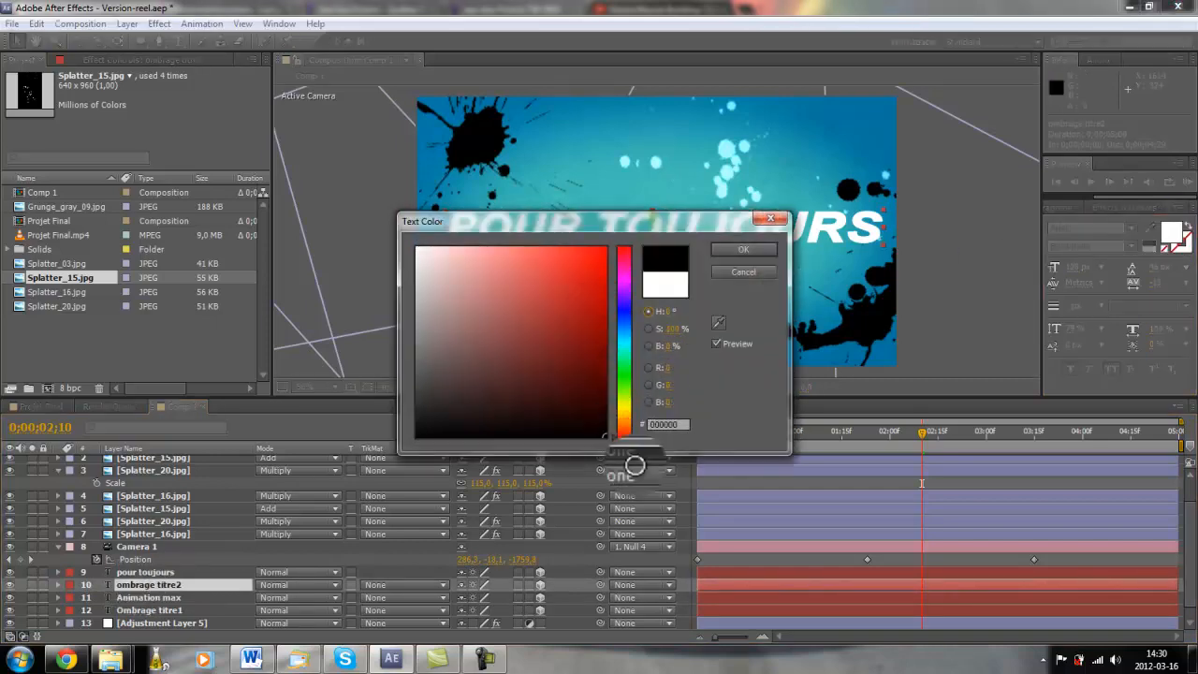
pyautogui.click(754, 249)
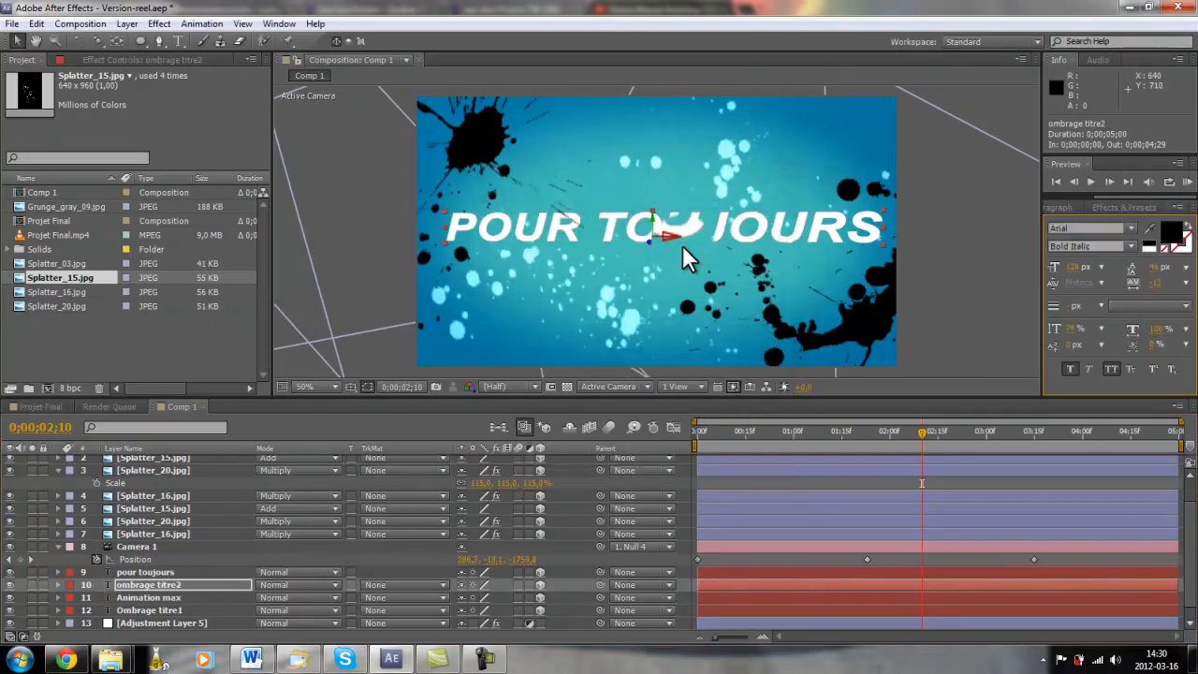
pyautogui.moveTo(681, 260)
pyautogui.mouseDown()
pyautogui.moveTo(640, 247)
pyautogui.moveTo(664, 247)
pyautogui.mouseUp()
pyautogui.click(1035, 432)
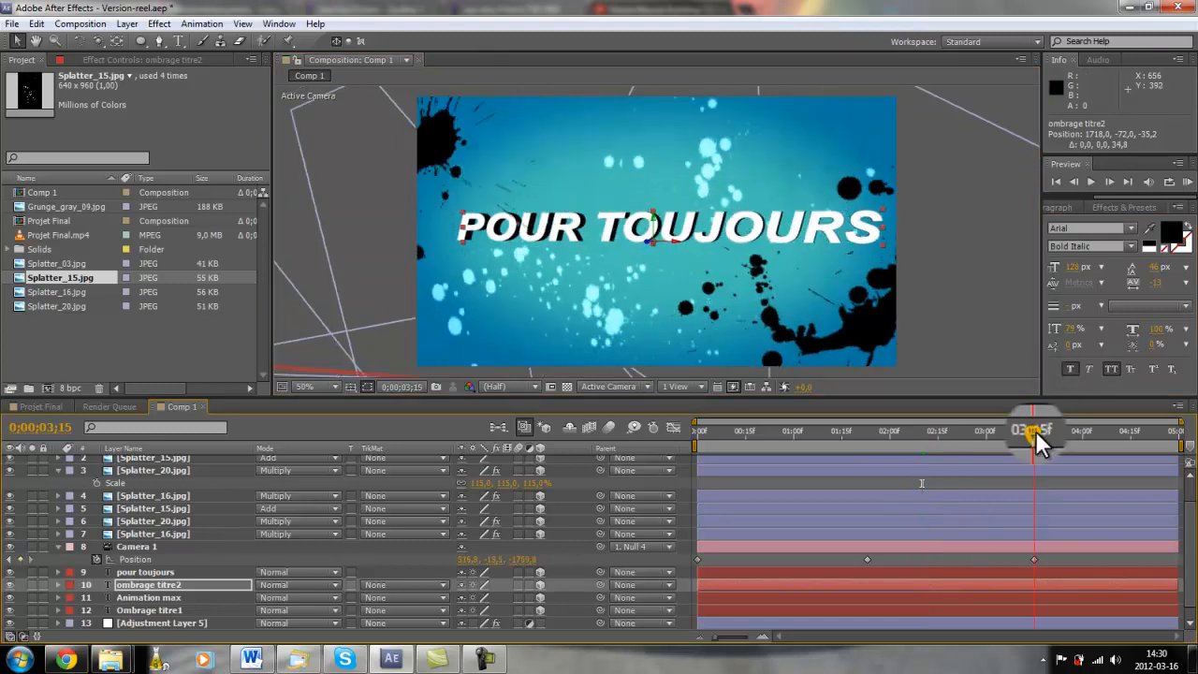
pyautogui.moveTo(647, 247); pyautogui.dragTo(646, 248)
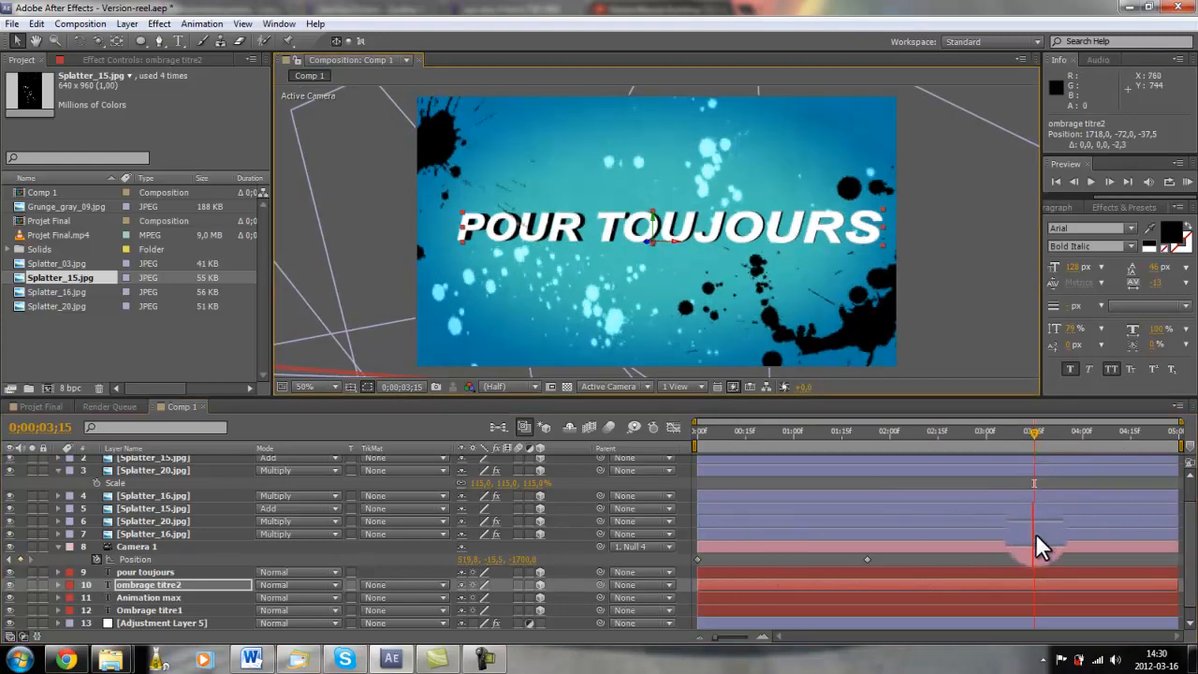
# Step: Orbit the camera at 0;00;03;15 to a position of about 324, -46.5, -1747, then save the project
pyautogui.press('c')
pyautogui.moveTo(618, 245); pyautogui.dragTo(692, 252)
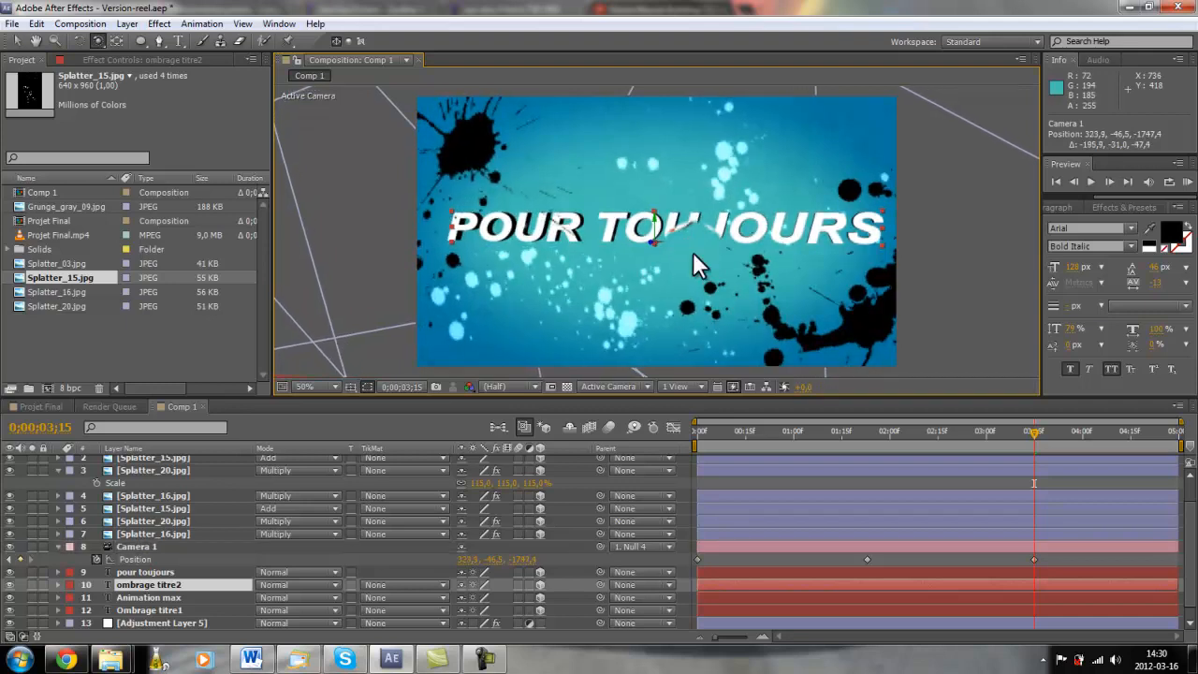
pyautogui.hotkey('ctrl', 's')
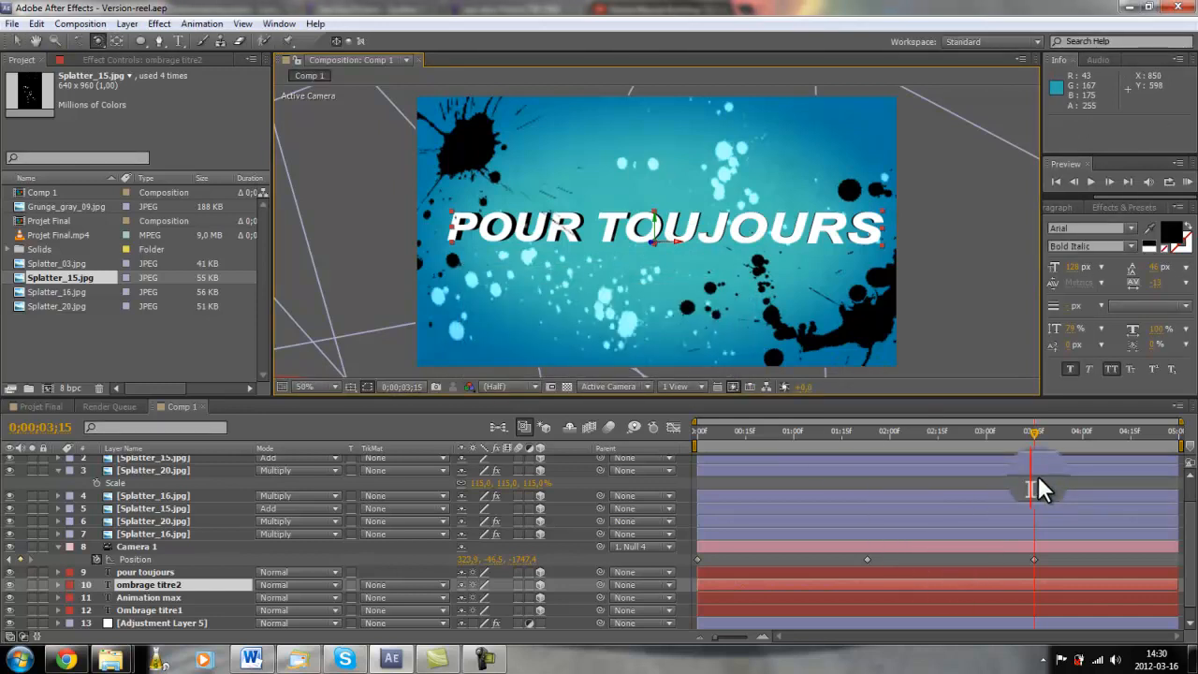
# Step: End the work area at 0;00;03;15 and run a RAM preview, stopping it partway
pyautogui.press('n')
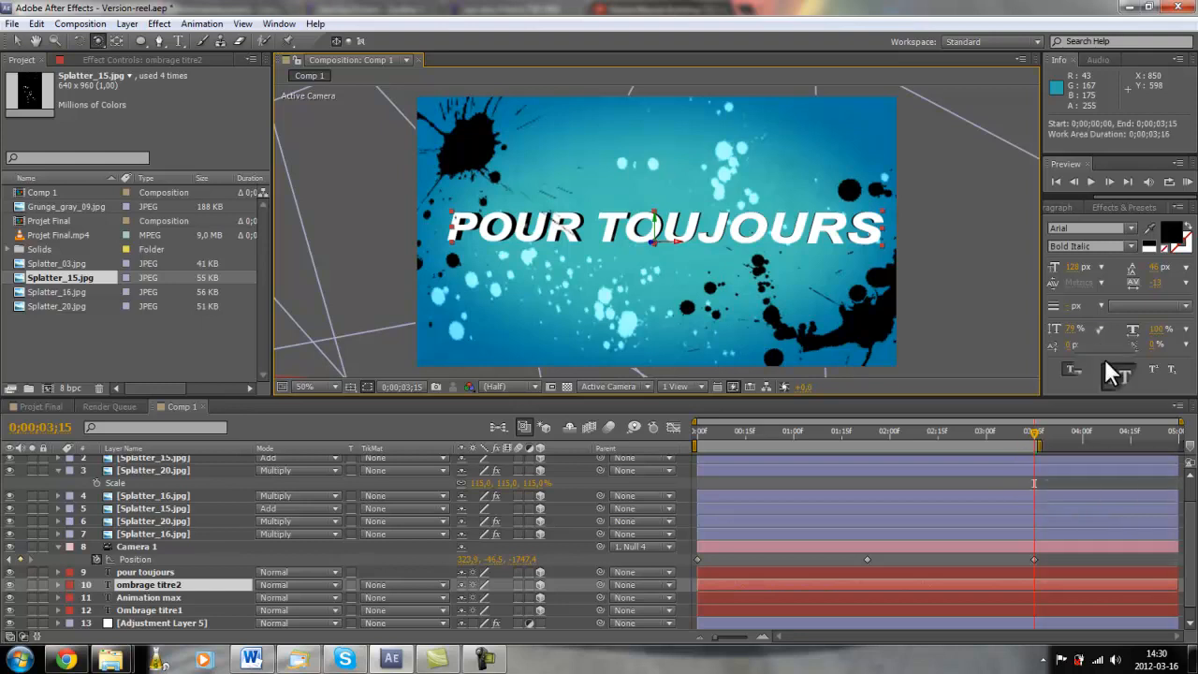
pyautogui.click(1186, 181)
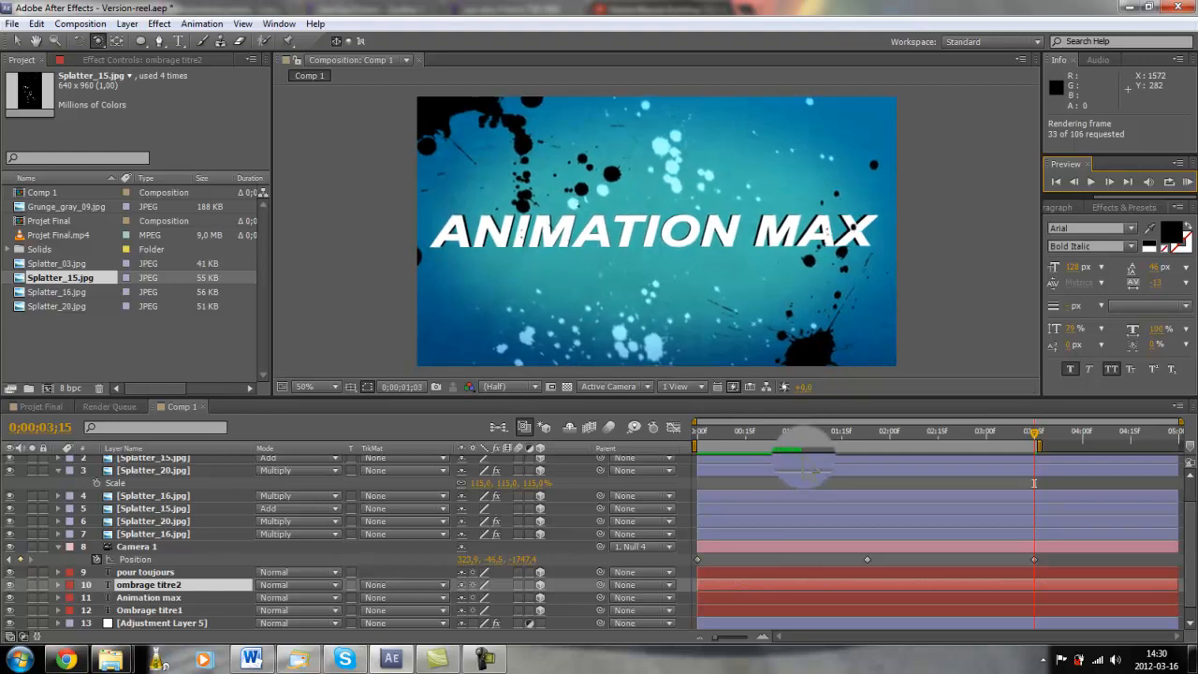
pyautogui.click(927, 285)
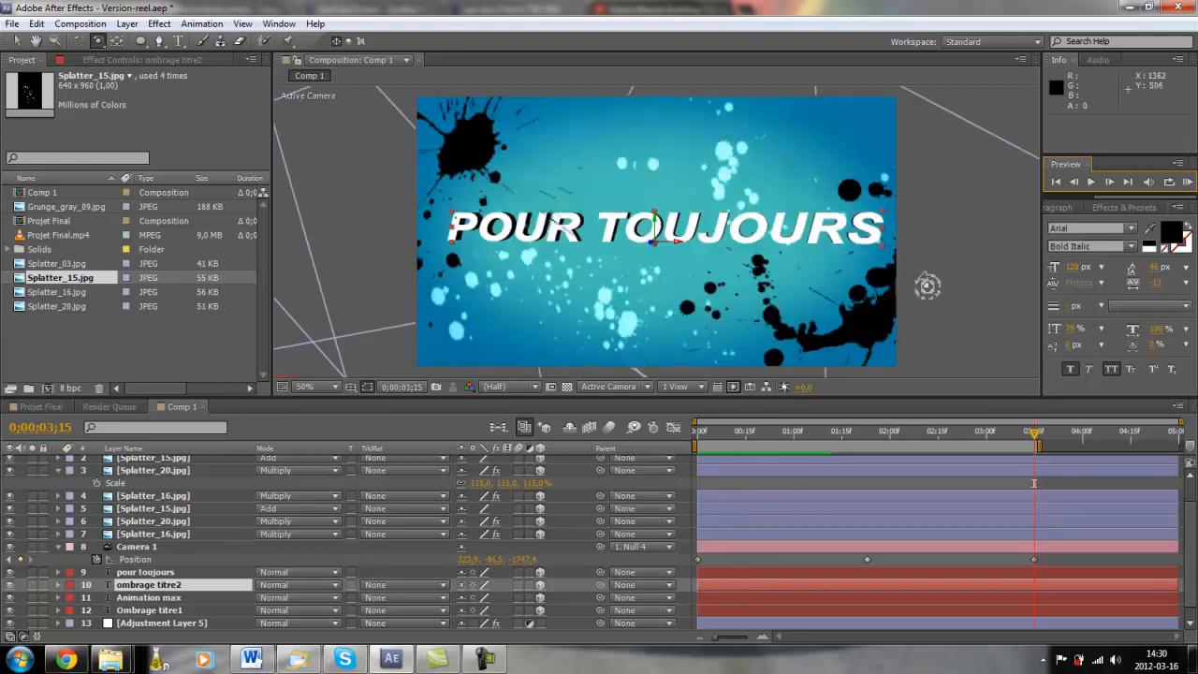
# Step: Turn on the motion blur switch for all splatter, title, shadow and Grunge_gray_09 background layers
pyautogui.moveTo(821, 434); pyautogui.dragTo(786, 436)
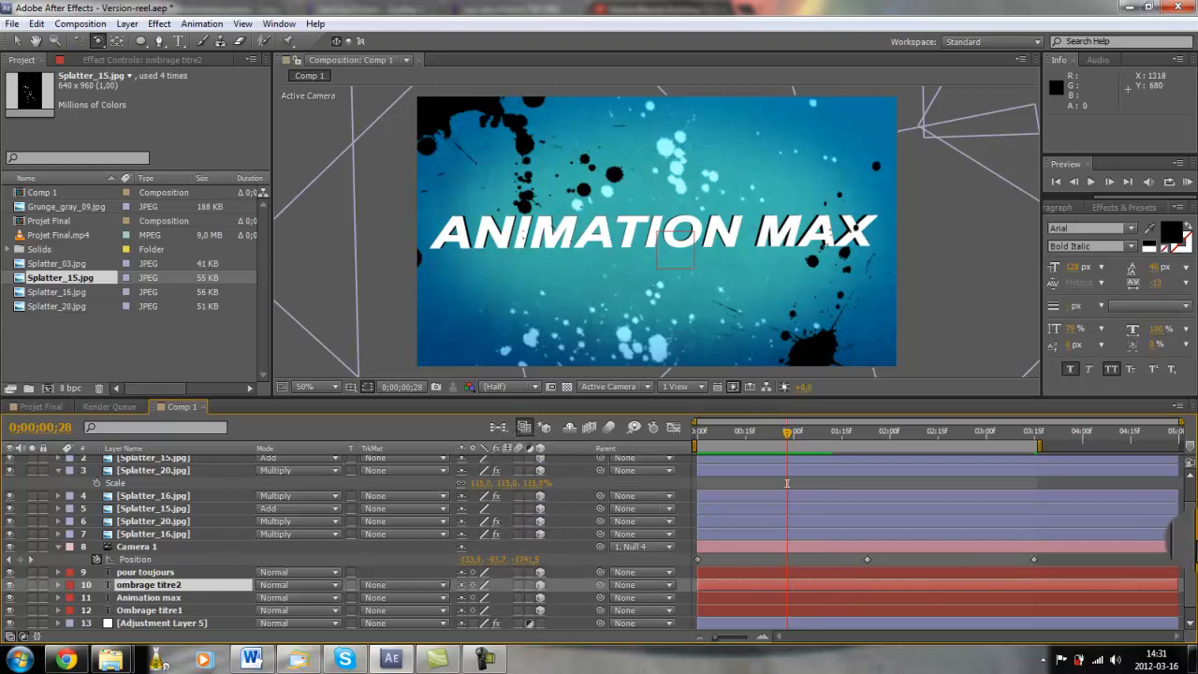
pyautogui.scroll(-1, 711, 609)
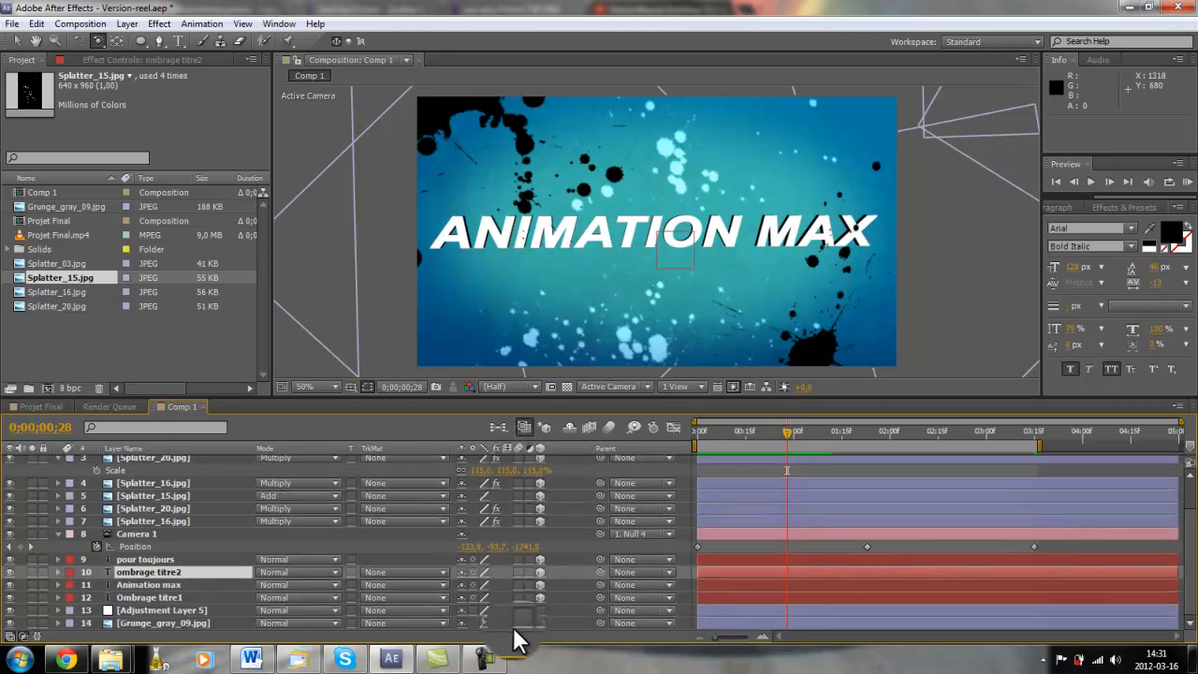
pyautogui.click(519, 597)
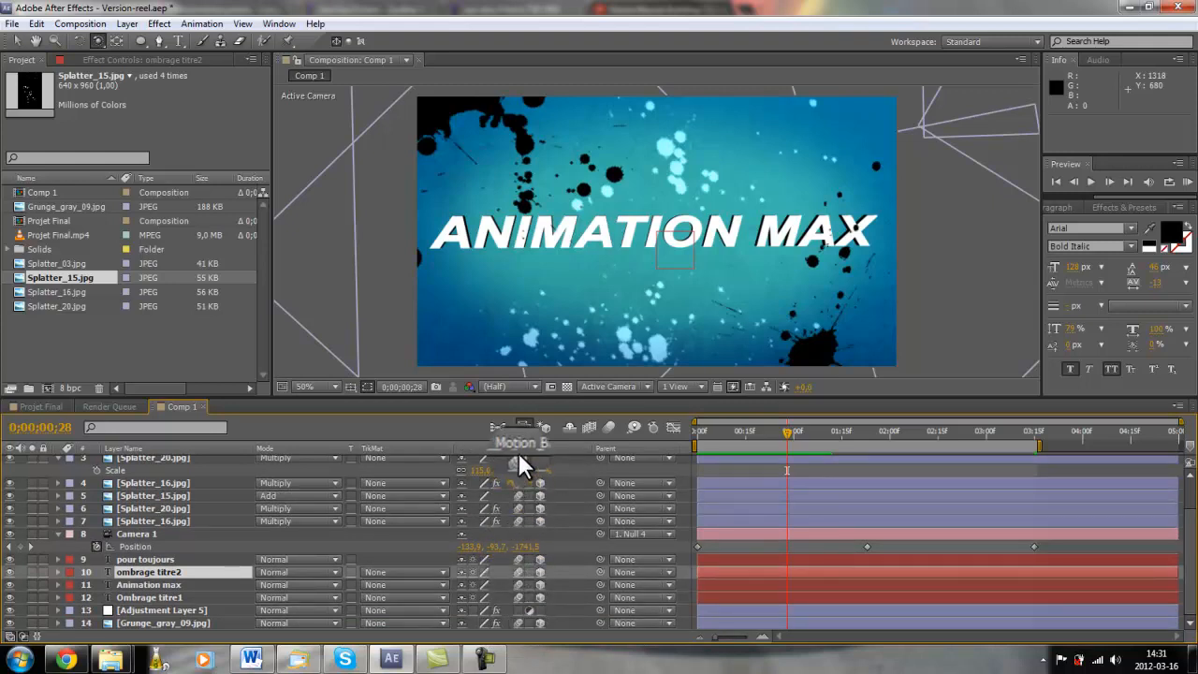
pyautogui.scroll(2, 518, 452)
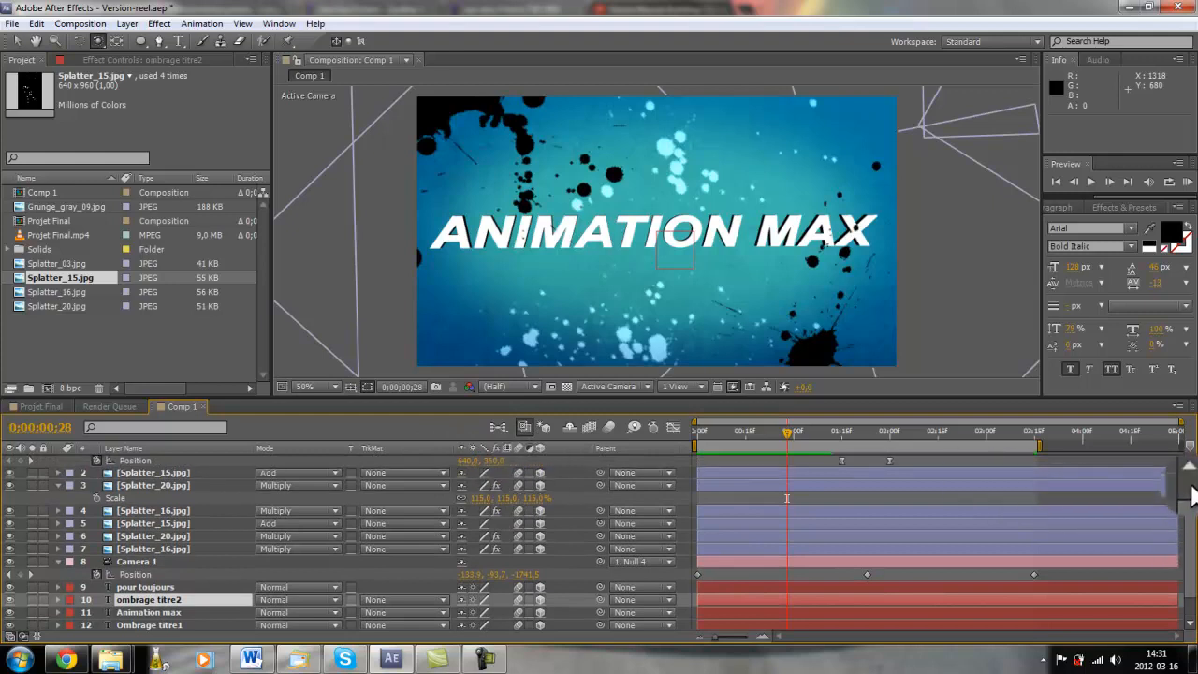
pyautogui.scroll(1, 733, 536)
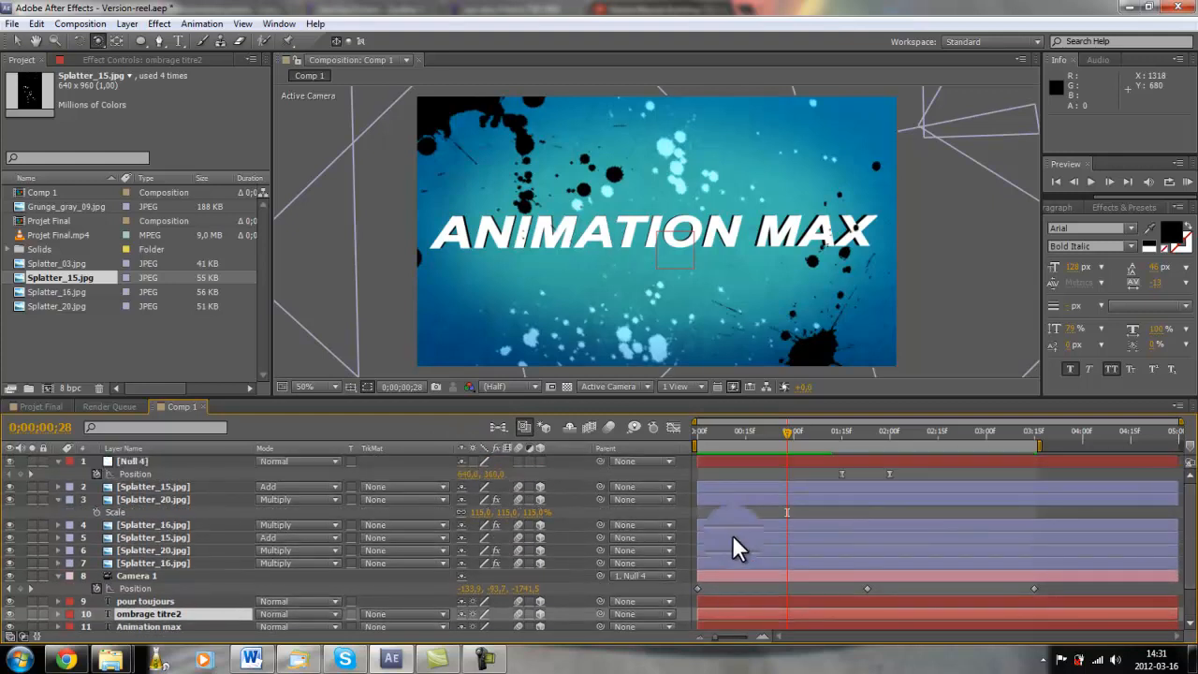
# Step: Make Null 4 a 3D layer and enable motion blur for the whole composition
pyautogui.click(540, 462)
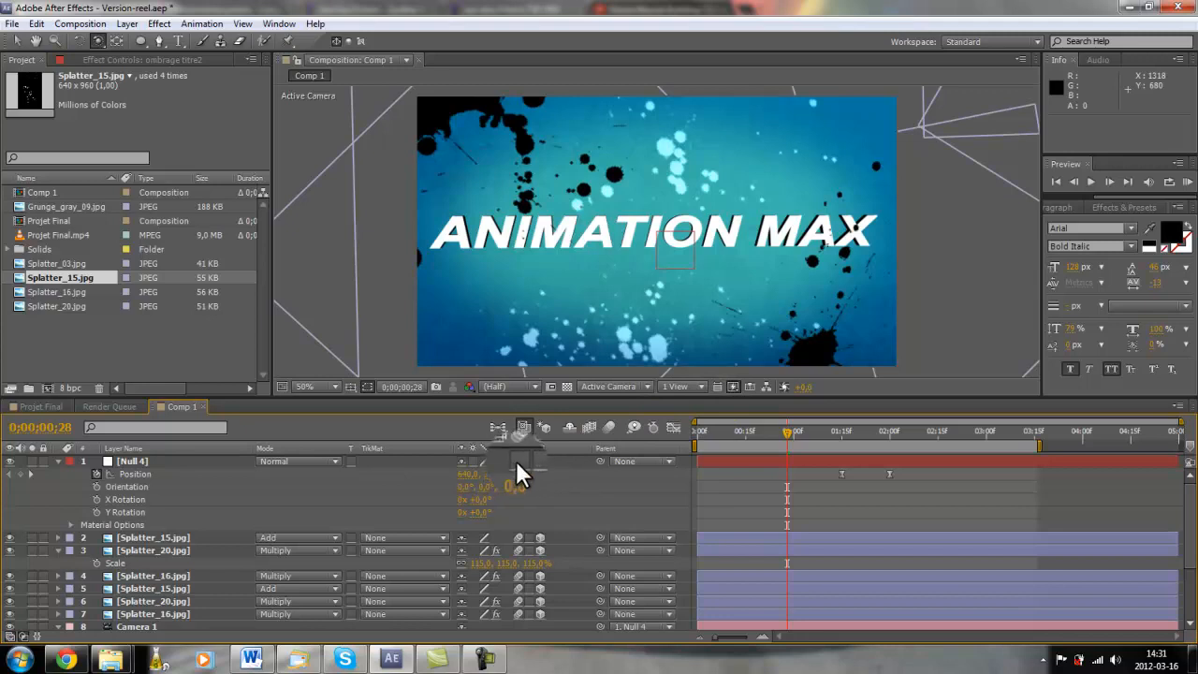
pyautogui.click(609, 427)
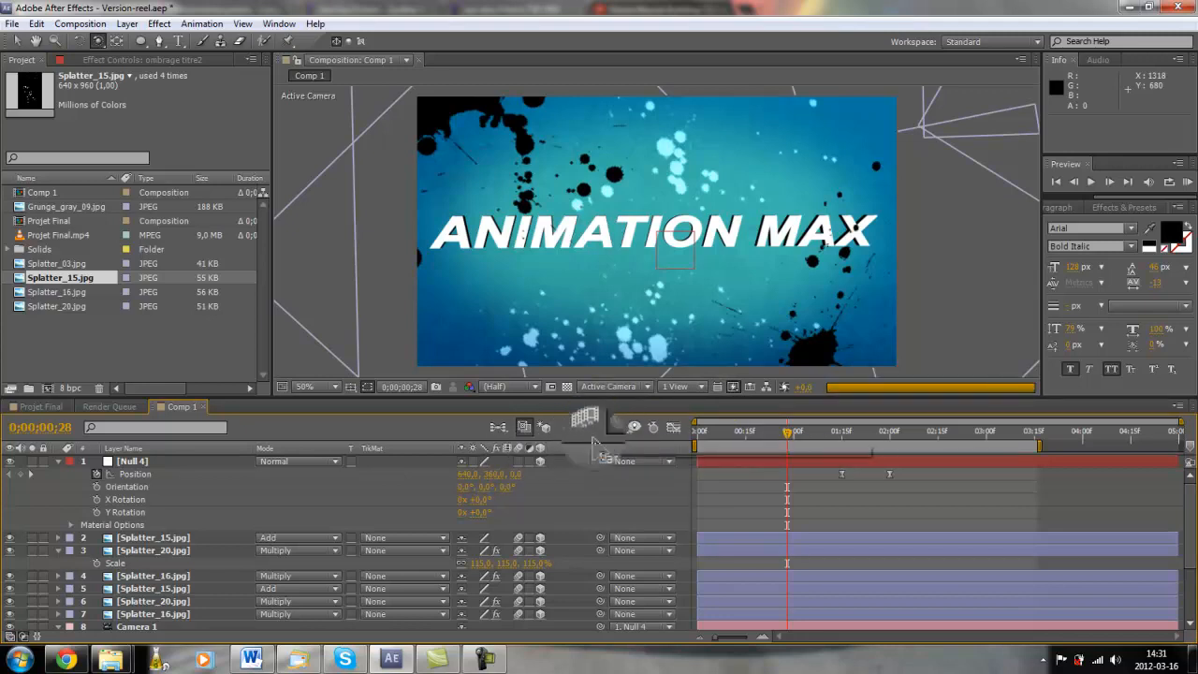
# Step: Return the current time to 0;00;00;01 and set the composition's preview resolution to Third
pyautogui.click(788, 433)
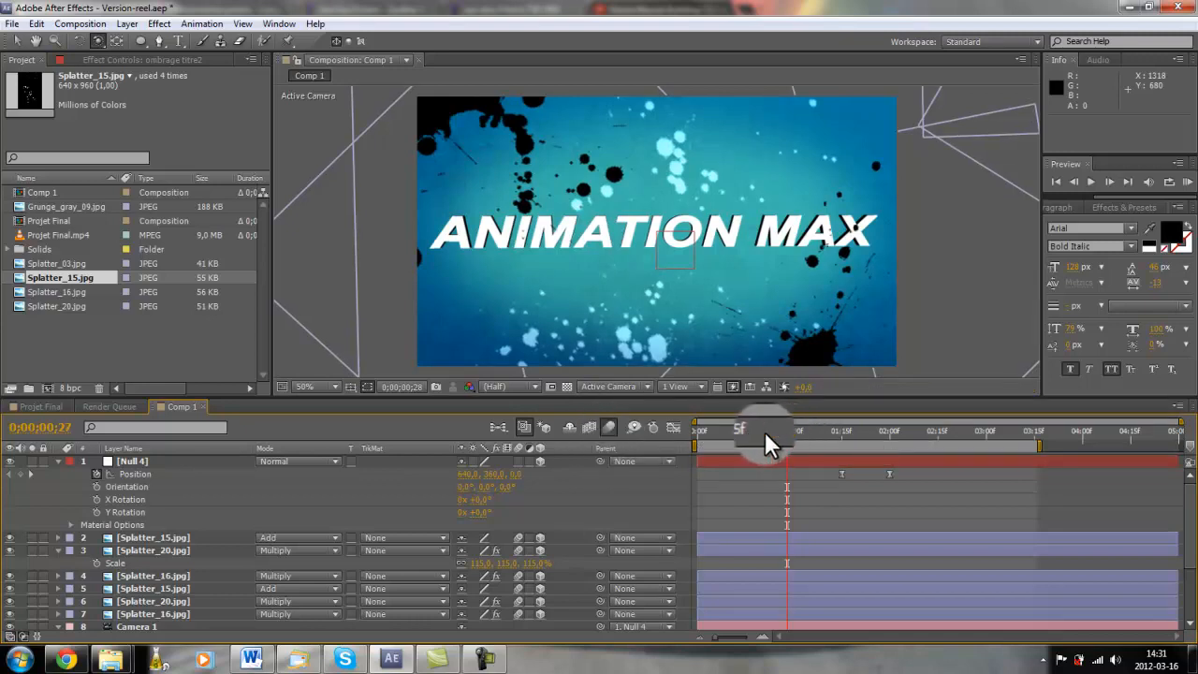
pyautogui.moveTo(765, 431); pyautogui.dragTo(698, 437)
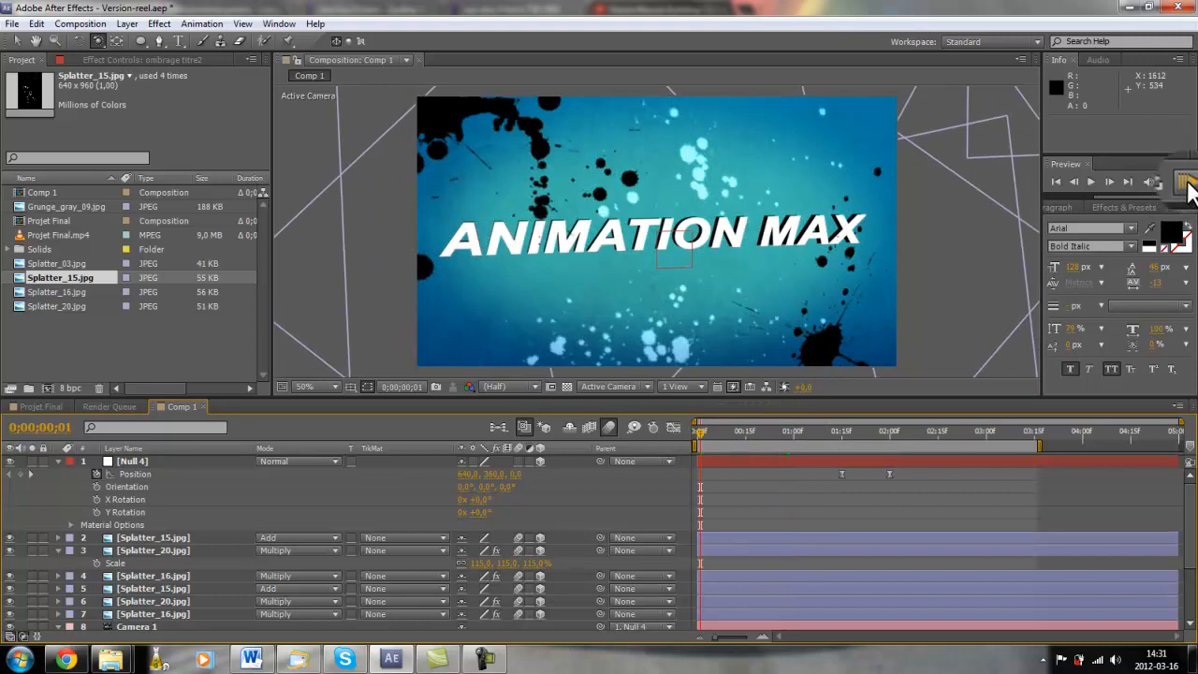
pyautogui.click(529, 386)
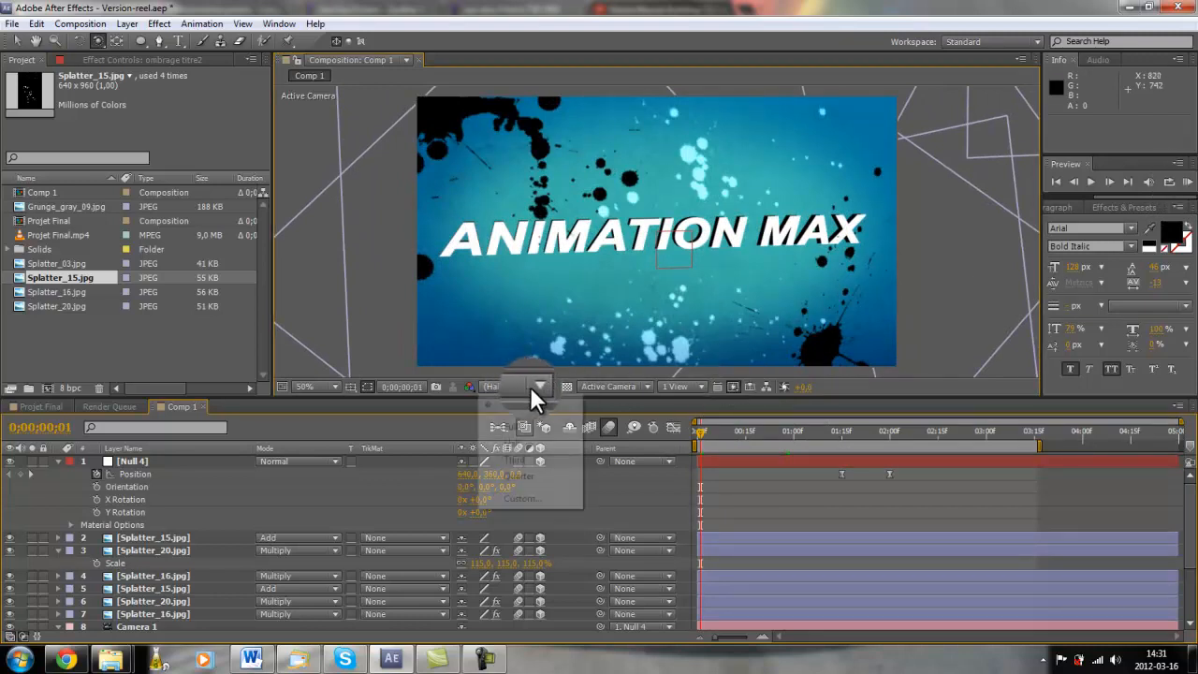
pyautogui.click(521, 459)
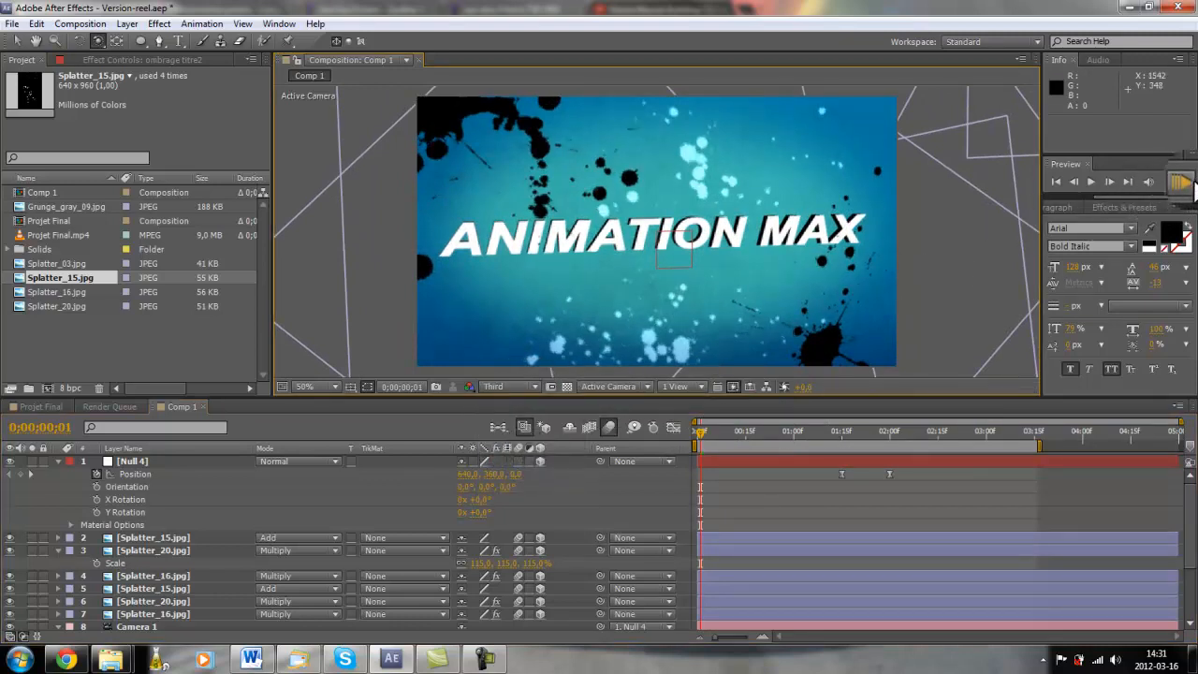
# Step: Run a full RAM preview of the work area to check the motion blur, then stop it and save the project
pyautogui.click(1181, 184)
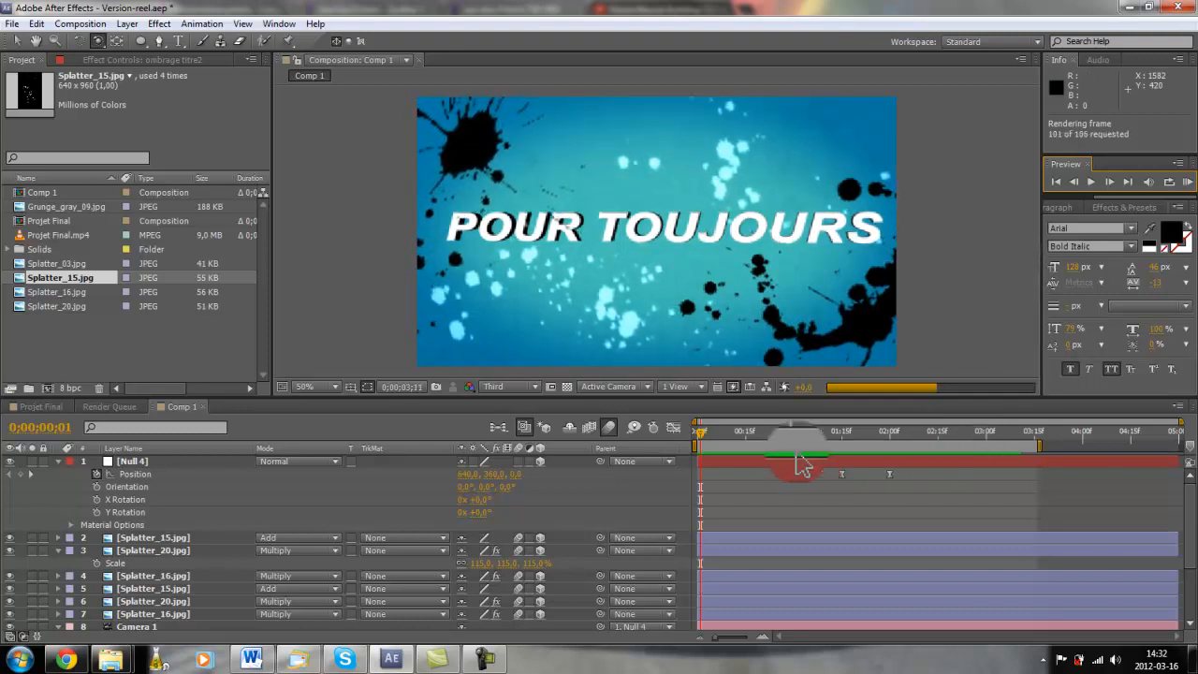
pyautogui.moveTo(1039, 447); pyautogui.dragTo(1041, 447)
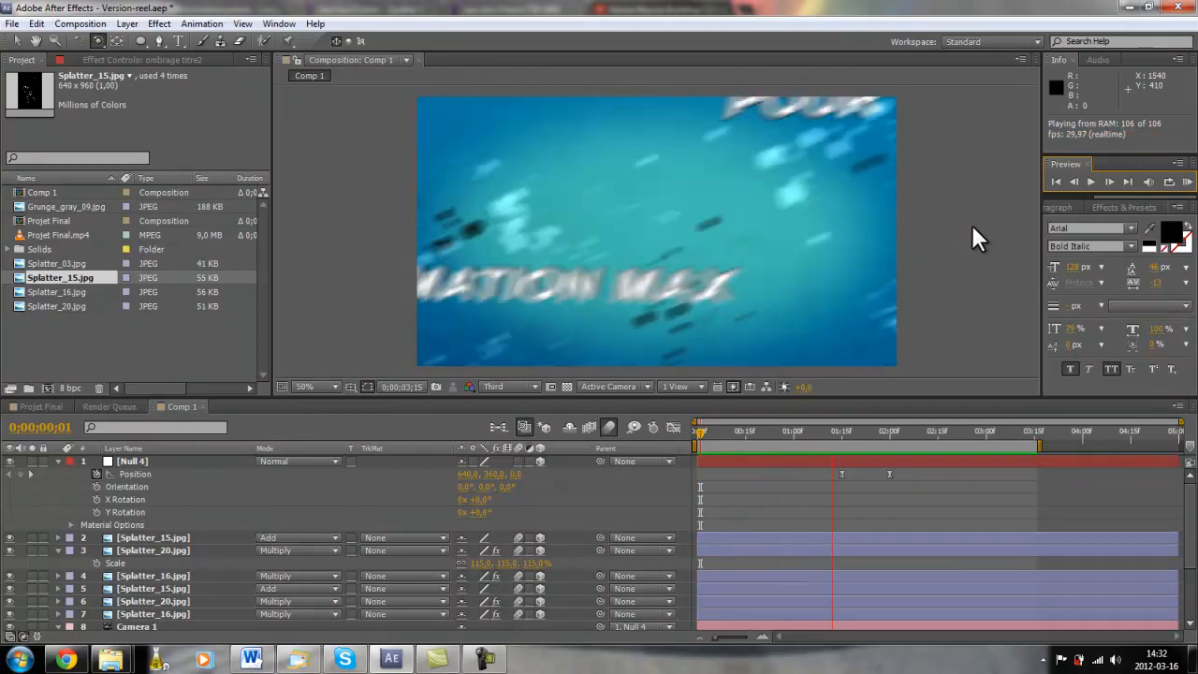
pyautogui.press('space')
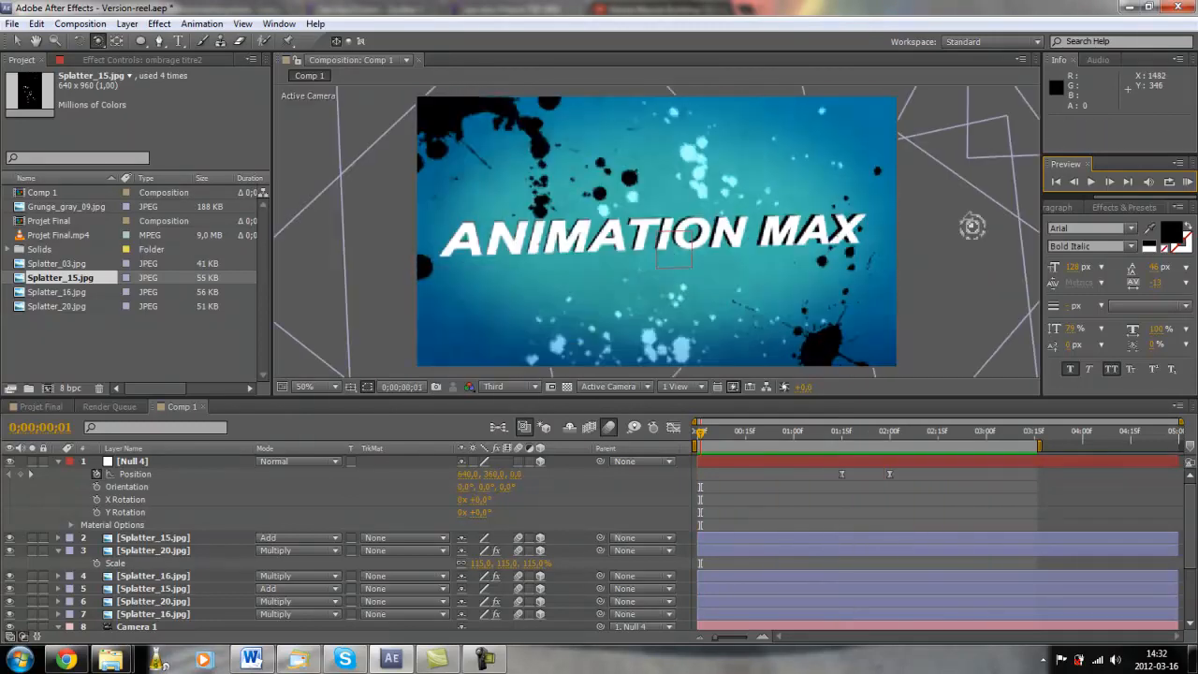
pyautogui.hotkey('ctrl', 's')
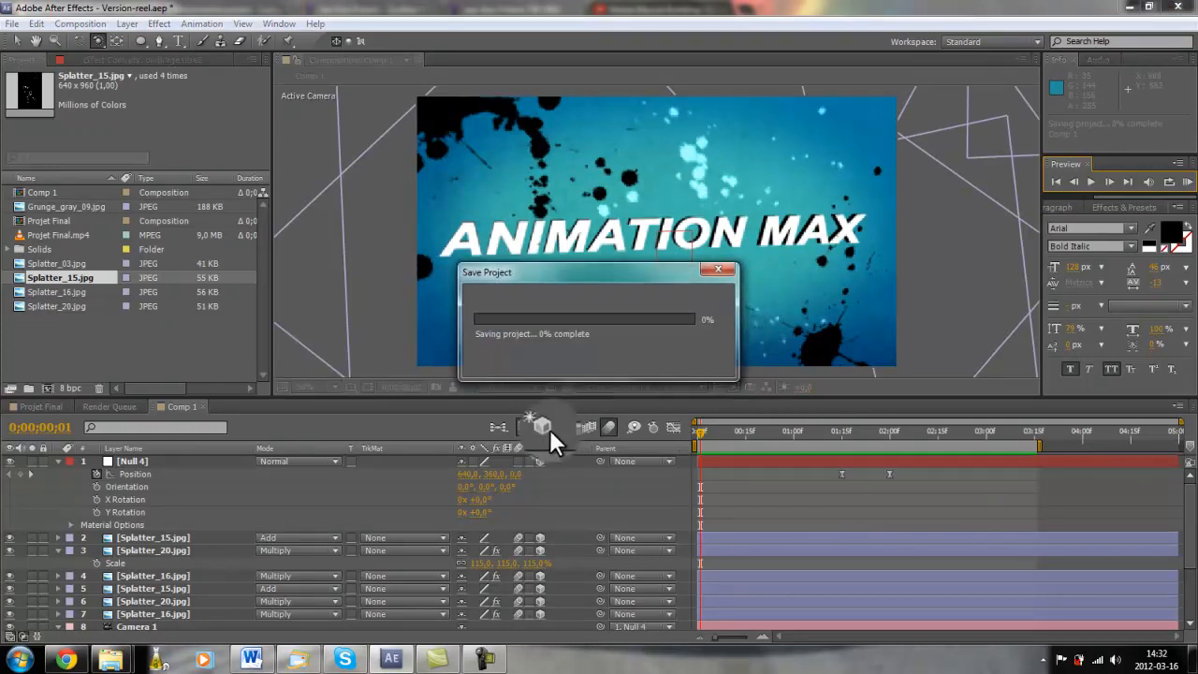
pyautogui.click(484, 658)
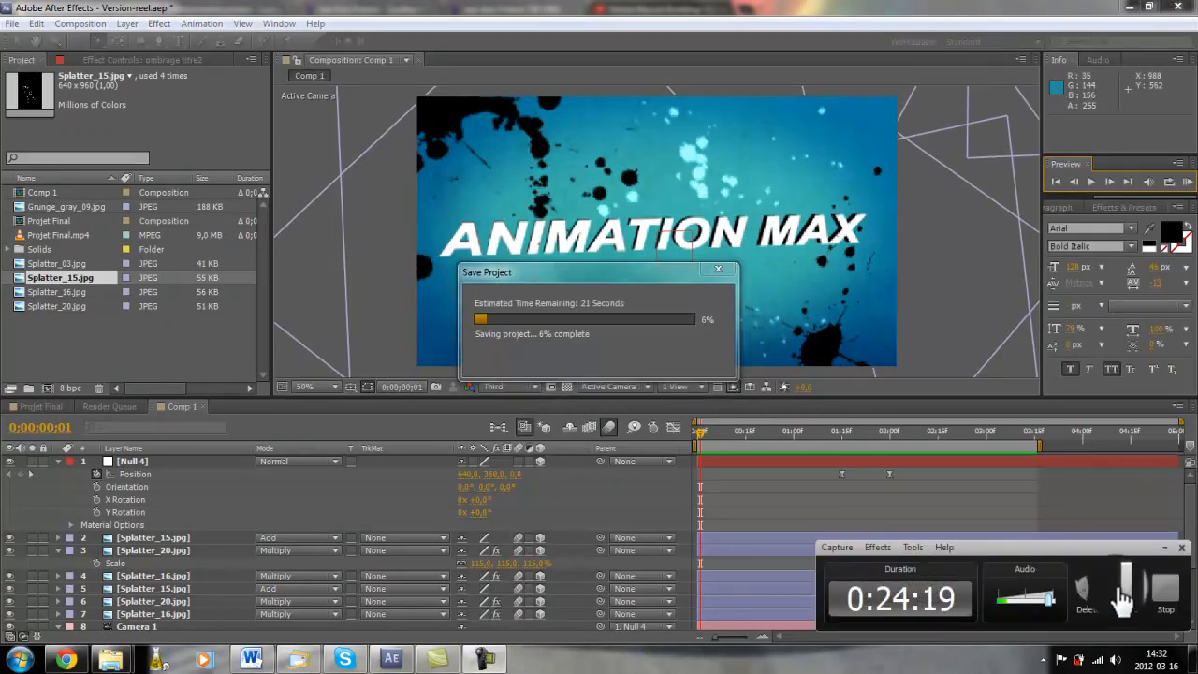